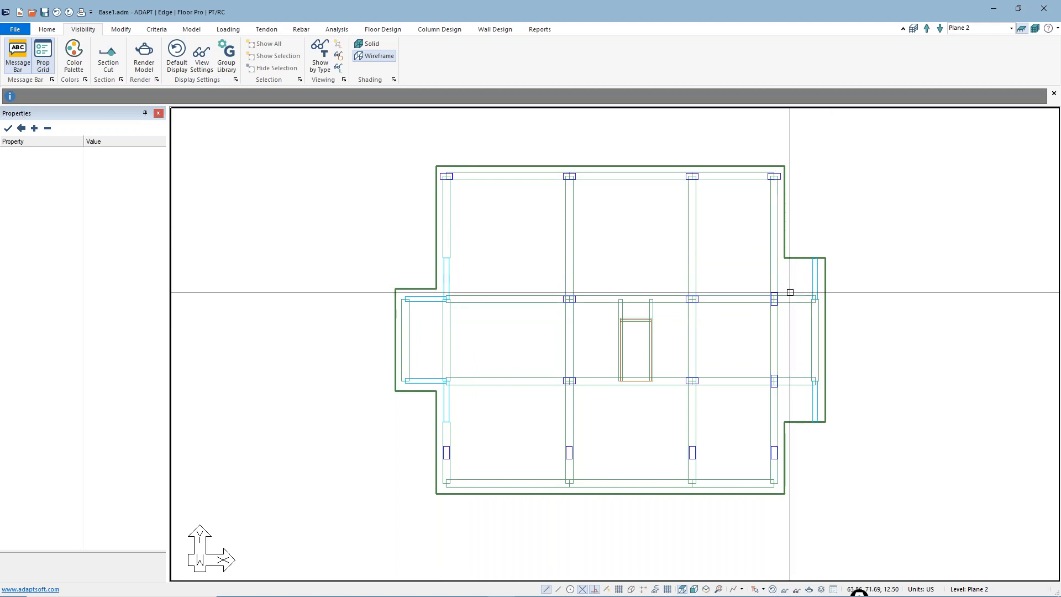
# Go through the floor levels between Plane 2 and Plane 5 to compare their slab and beam layouts
pyautogui.scroll(-1, 463, 314)
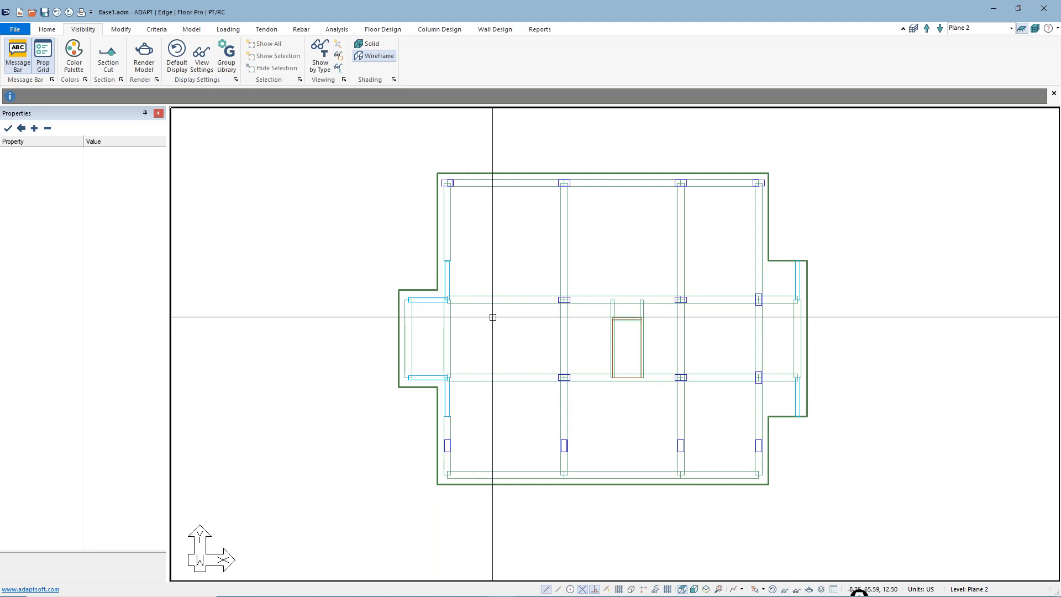
pyautogui.click(928, 28)
pyautogui.click(928, 28)
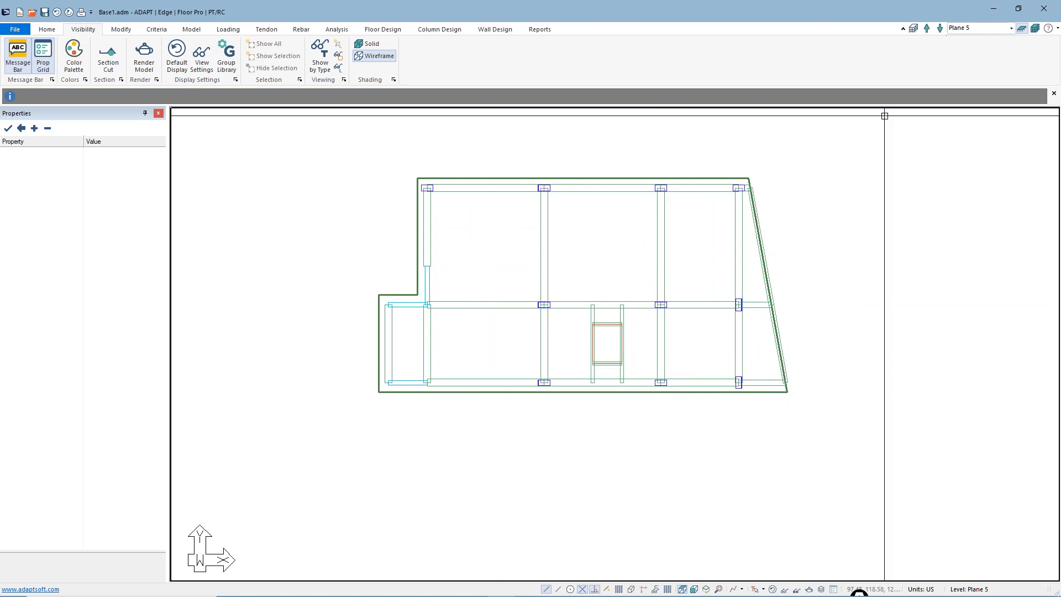
pyautogui.click(941, 29)
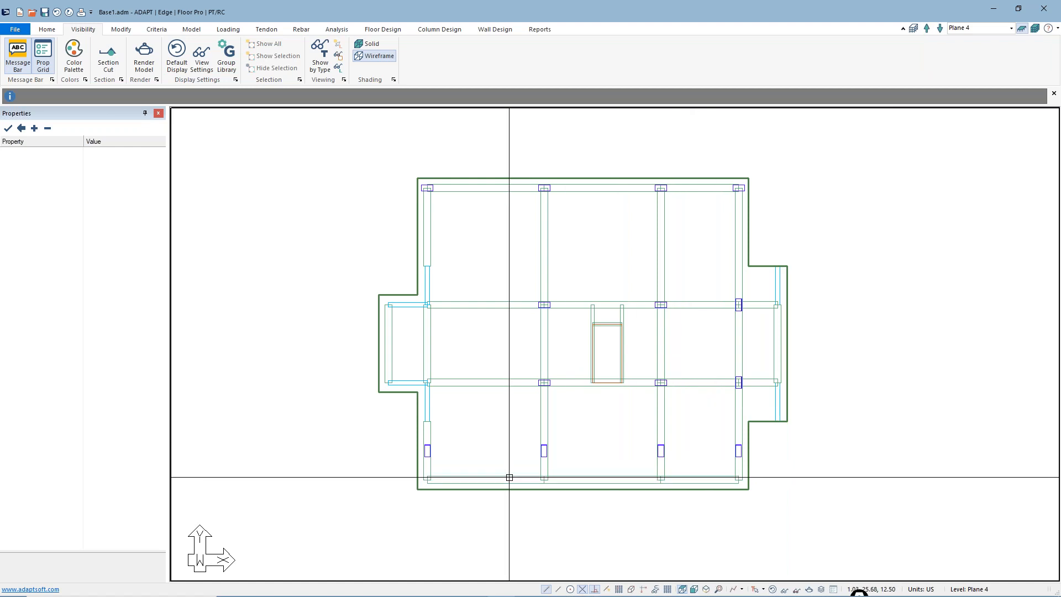
pyautogui.click(927, 28)
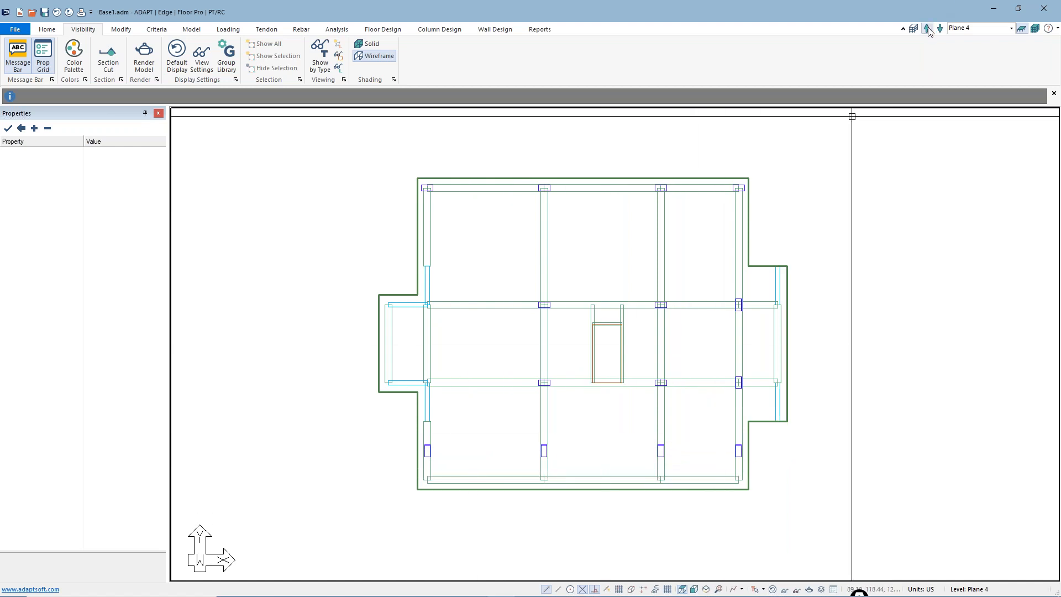
# On Plane 5, examine the end-release settings of the vertical beam in the upper bay on the third column line
pyautogui.scroll(-3, 592, 356)
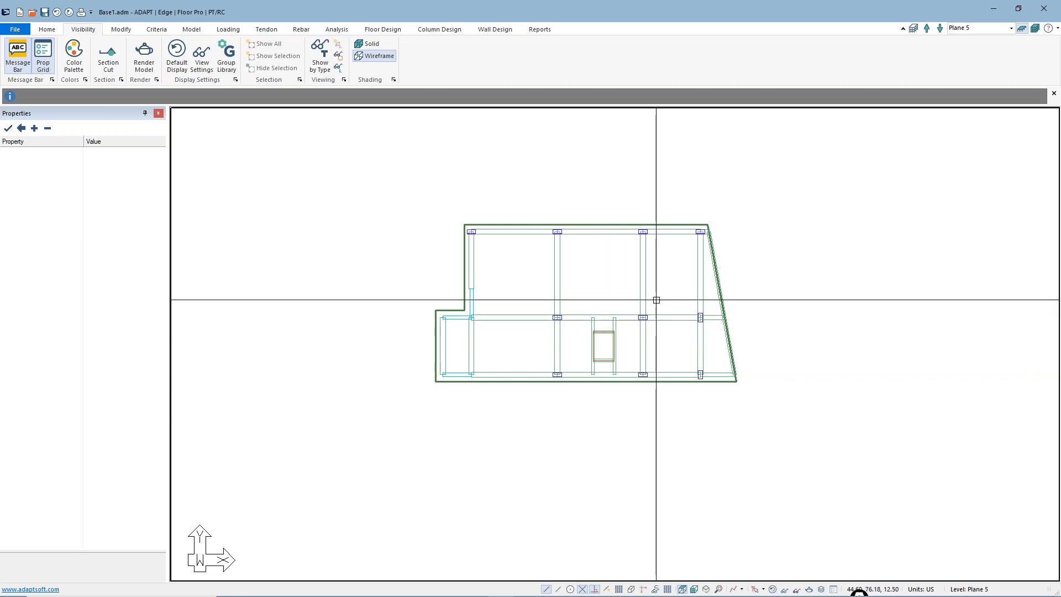
pyautogui.click(646, 274)
pyautogui.doubleClick(646, 275)
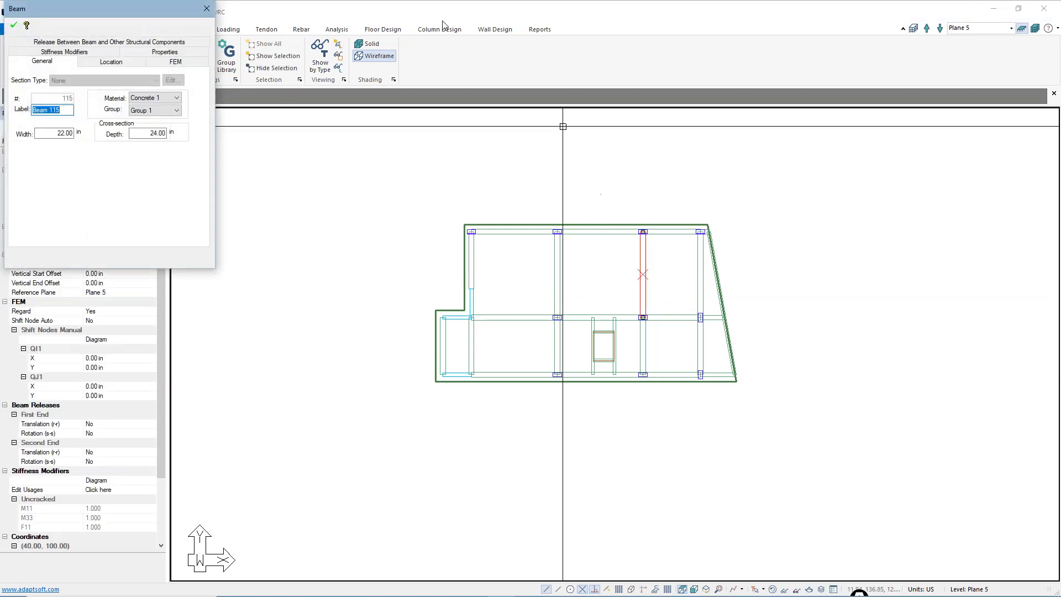
pyautogui.click(150, 43)
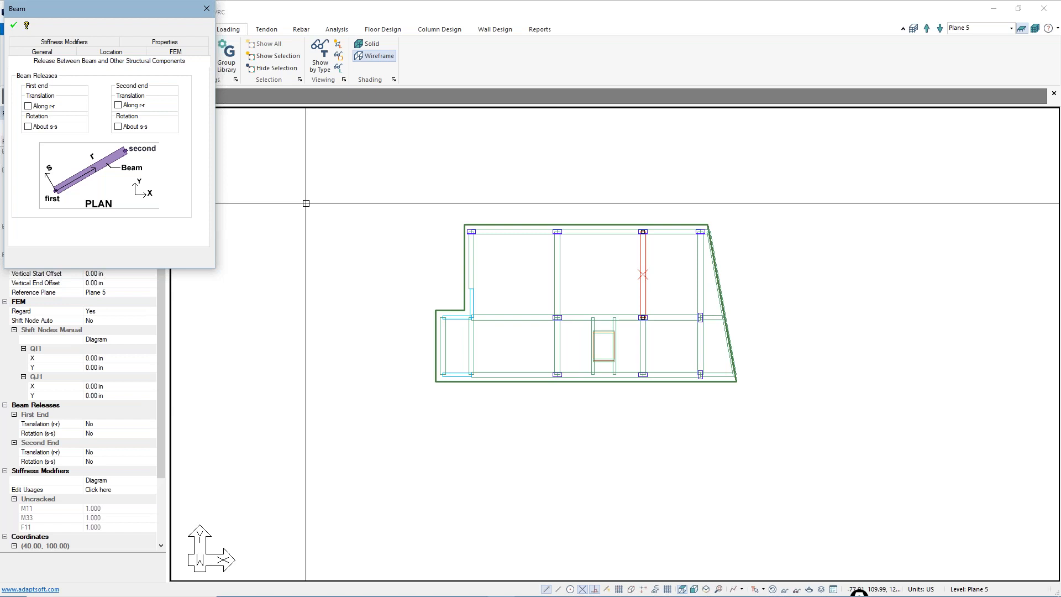
pyautogui.press('Escape')
# Examine the end-release settings of the vertical beam along the right side of the Plane 5 opening, and clear the selection
pyautogui.scroll(5, 595, 354)
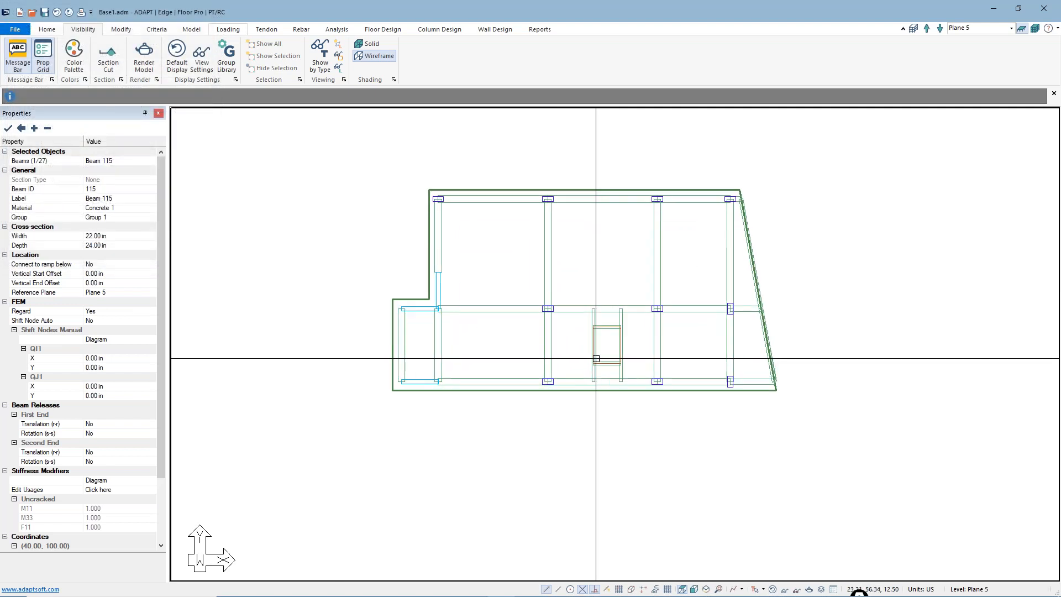
pyautogui.doubleClick(625, 314)
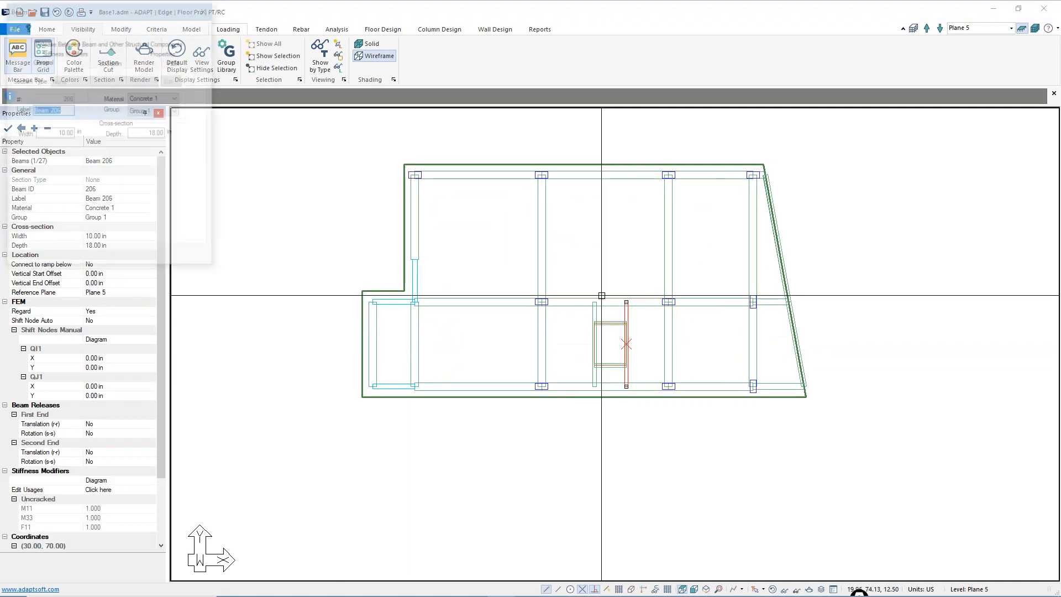
pyautogui.click(104, 43)
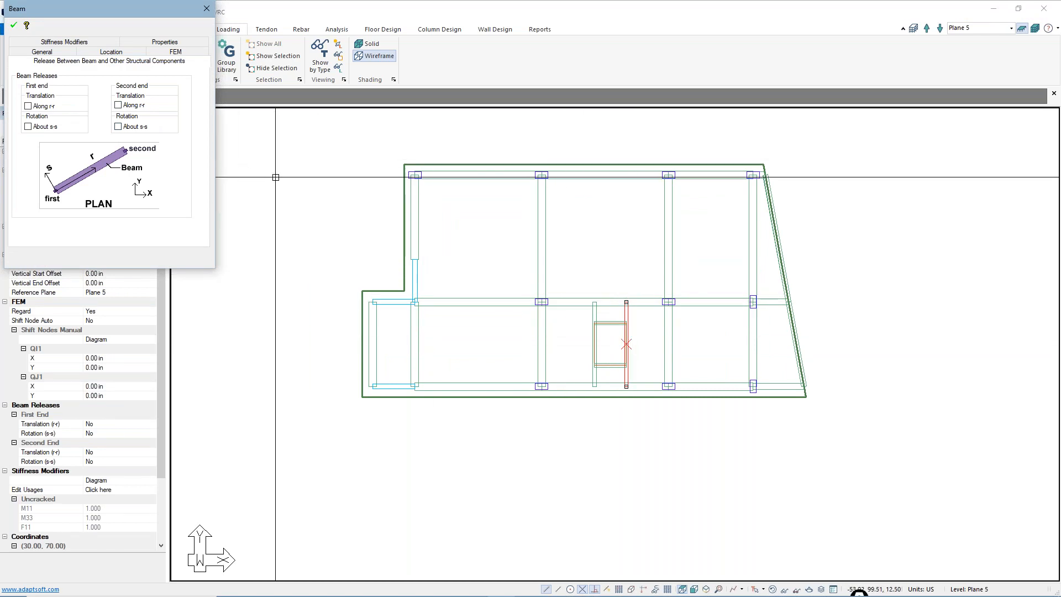
pyautogui.click(206, 9)
pyautogui.scroll(-1, 414, 236)
pyautogui.scroll(-1, 414, 236)
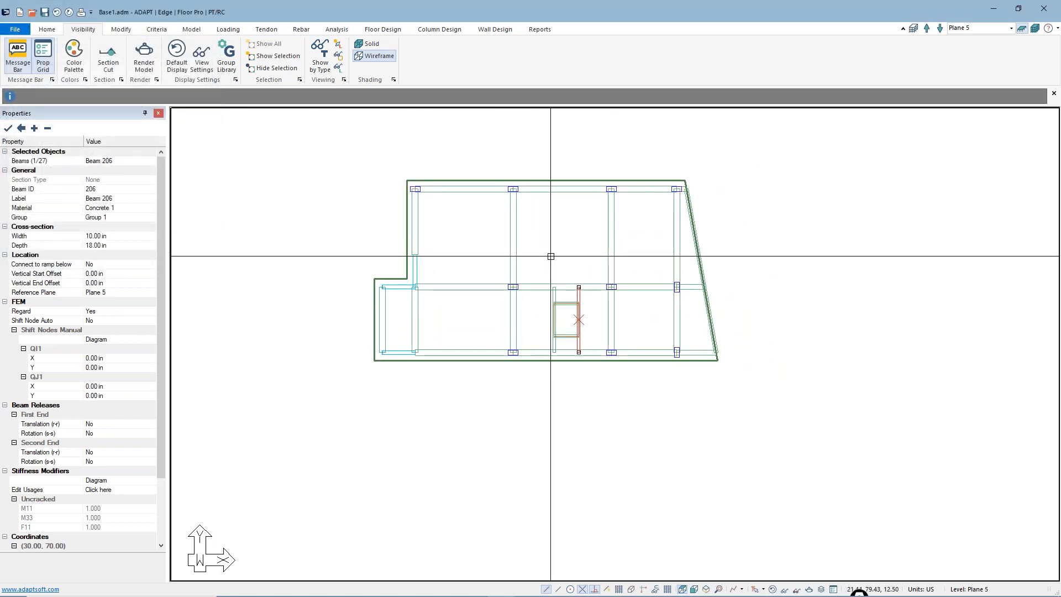
pyautogui.click(584, 371)
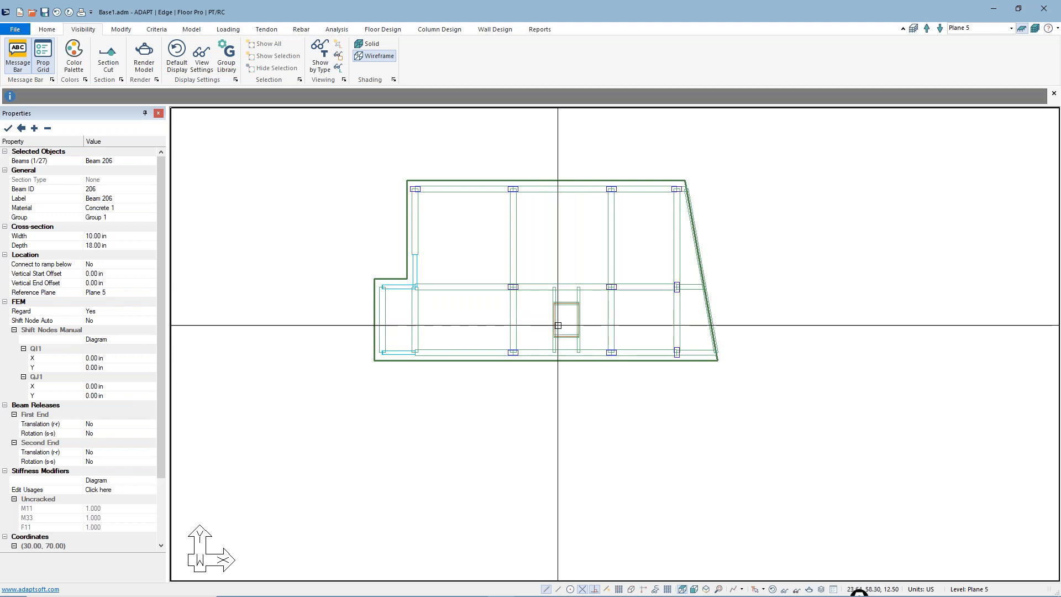
# Display the entire structure in Multi-Level Mode
pyautogui.click(1035, 28)
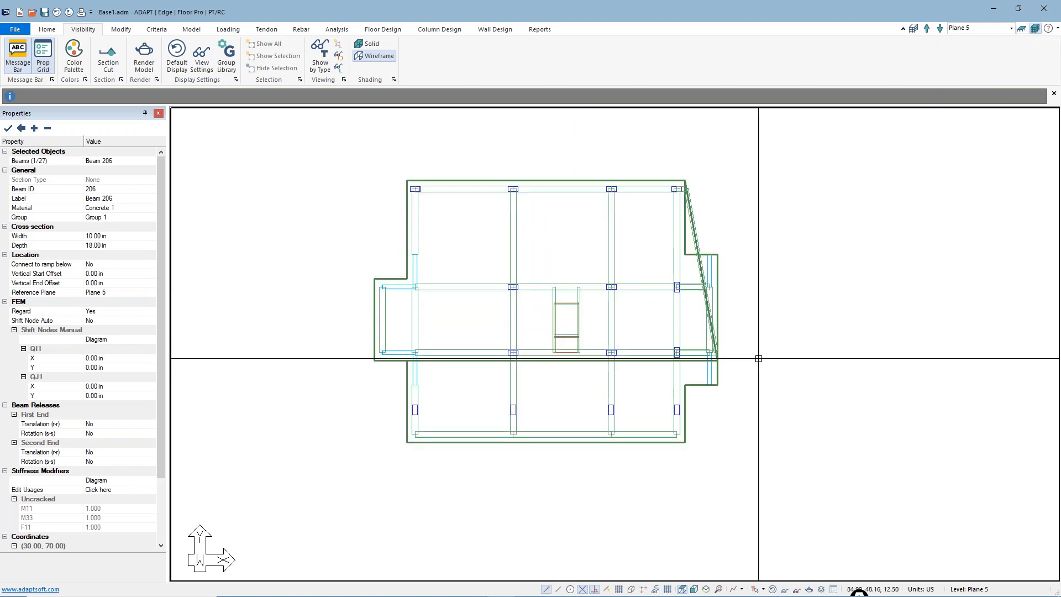
pyautogui.scroll(2, 848, 330)
pyautogui.scroll(2, 603, 281)
pyautogui.scroll(3, 604, 281)
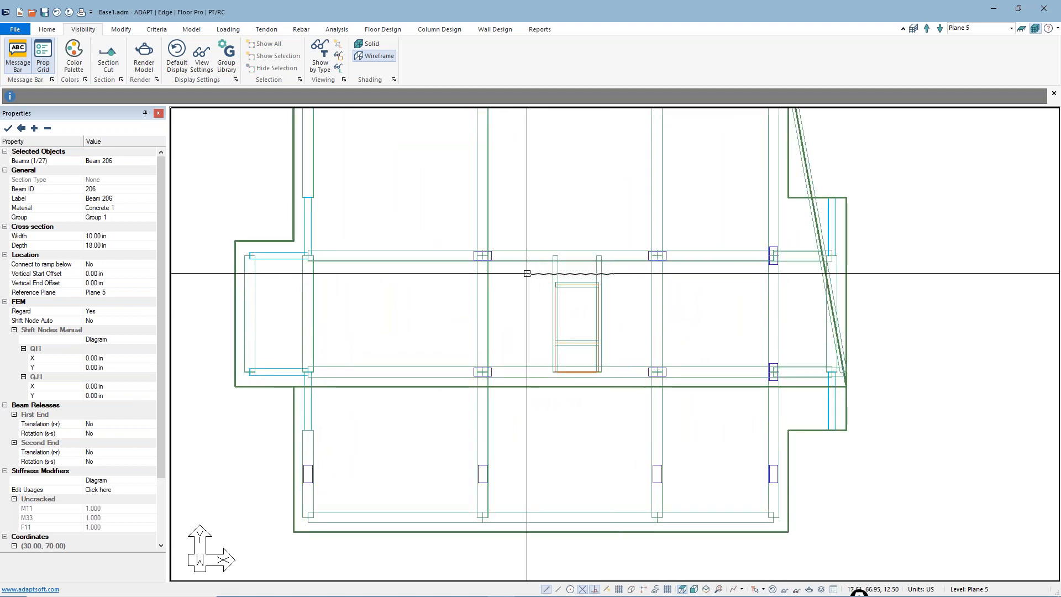
pyautogui.click(481, 303)
pyautogui.scroll(1, 520, 292)
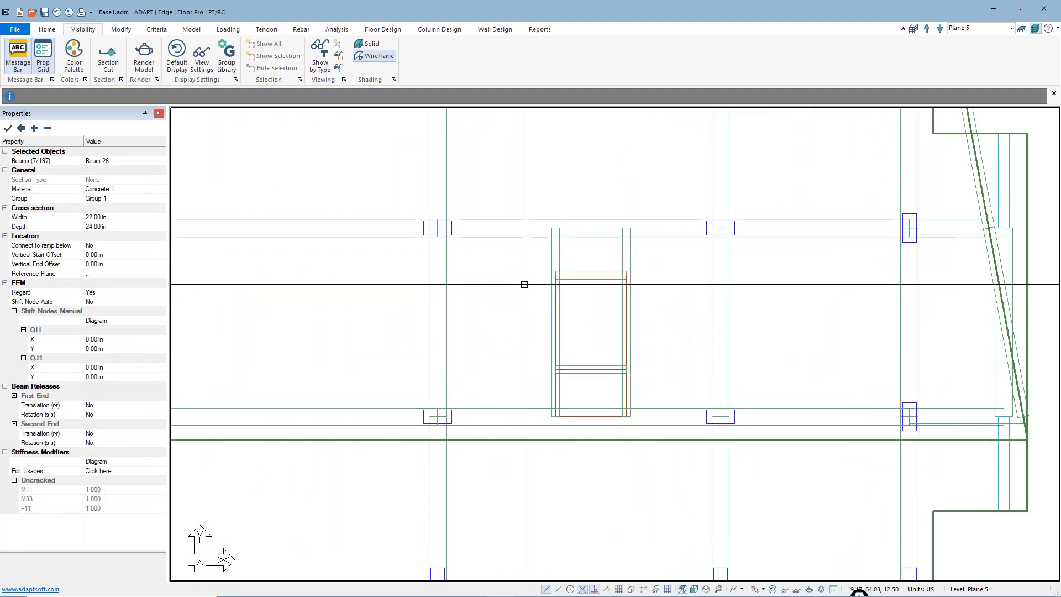
# Turn off the display of openings in the model
pyautogui.click(121, 30)
pyautogui.click(191, 29)
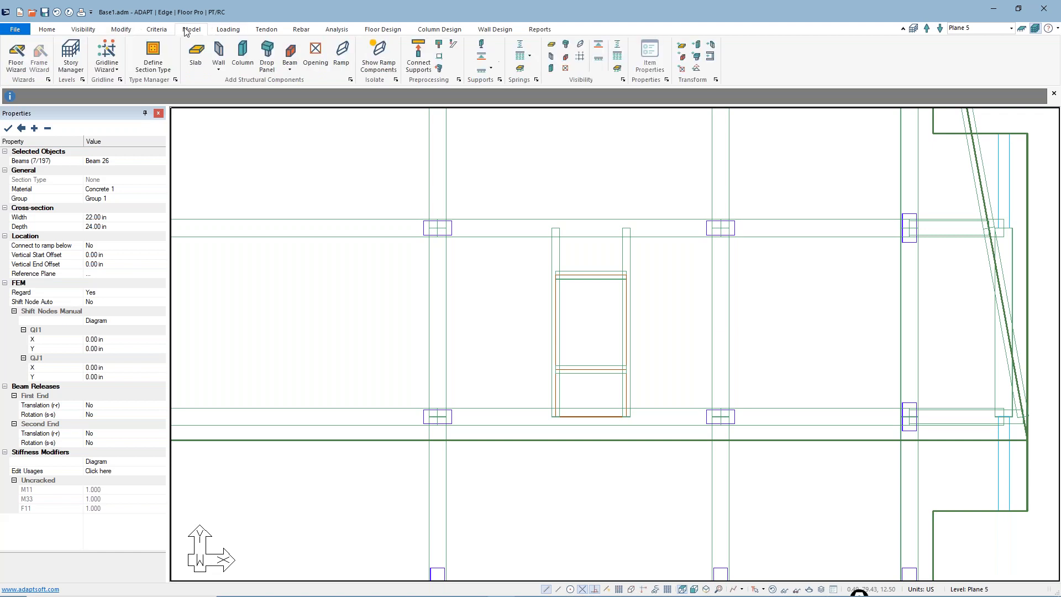
pyautogui.click(566, 72)
# Select the beams framing the central opening on all levels and modify their first-end rotation release about s-s together
pyautogui.moveTo(659, 383); pyautogui.dragTo(523, 253)
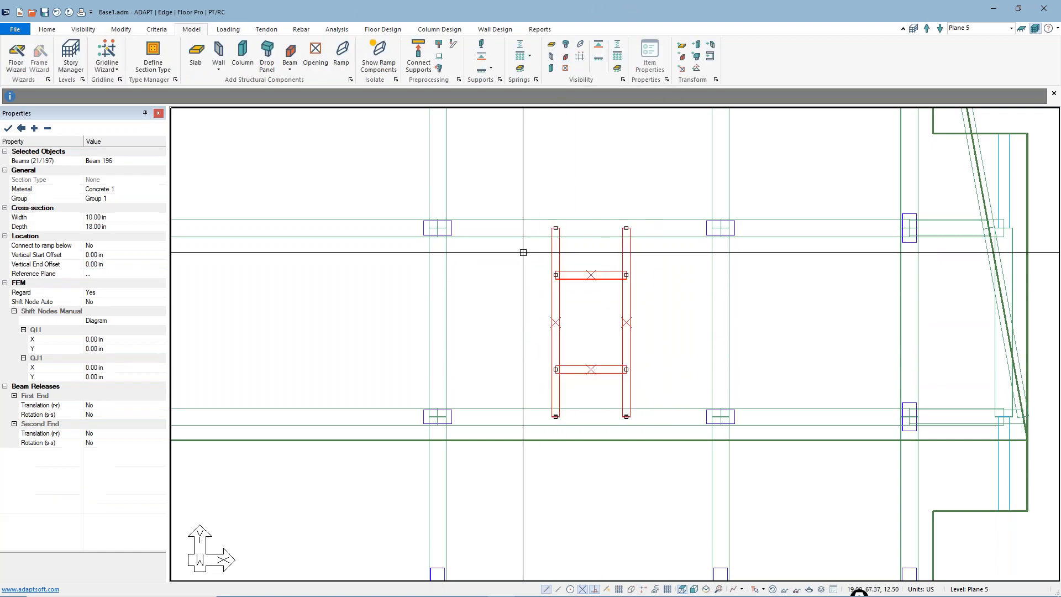
pyautogui.scroll(-2, 585, 380)
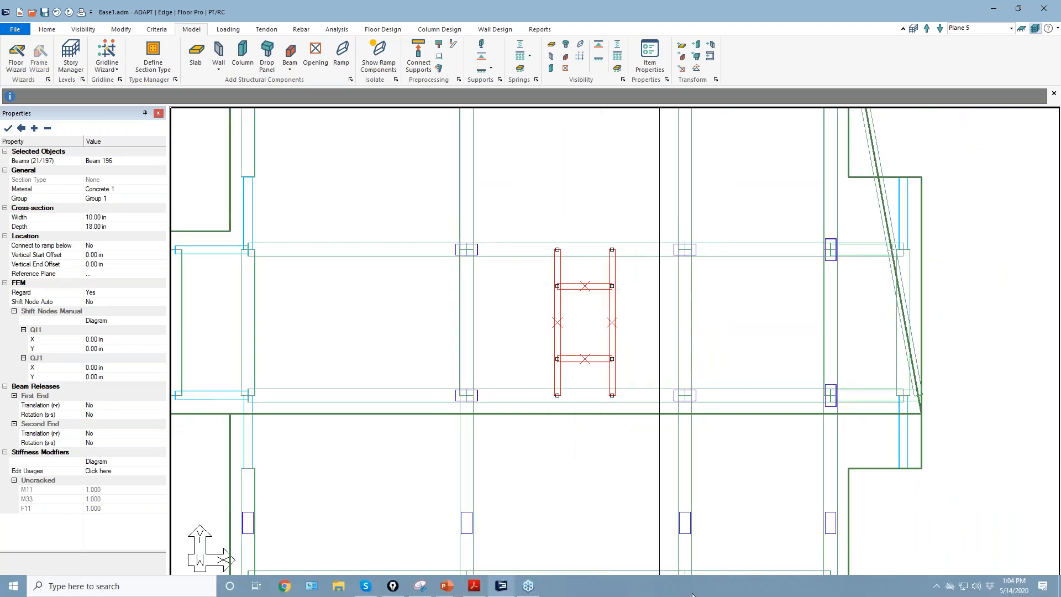
pyautogui.click(706, 589)
pyautogui.scroll(2, 633, 301)
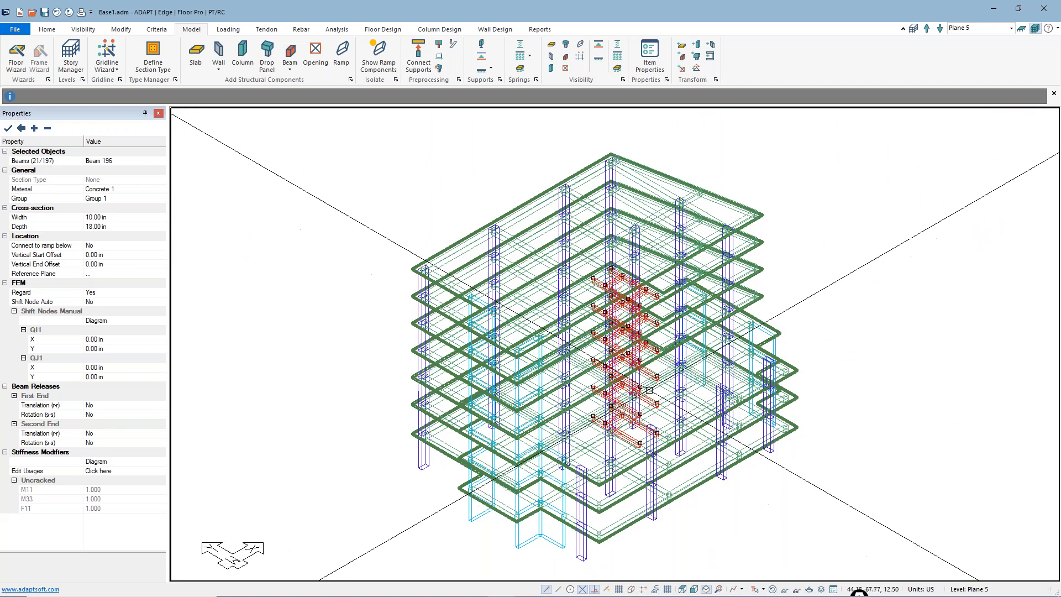
pyautogui.click(1035, 29)
pyautogui.click(123, 31)
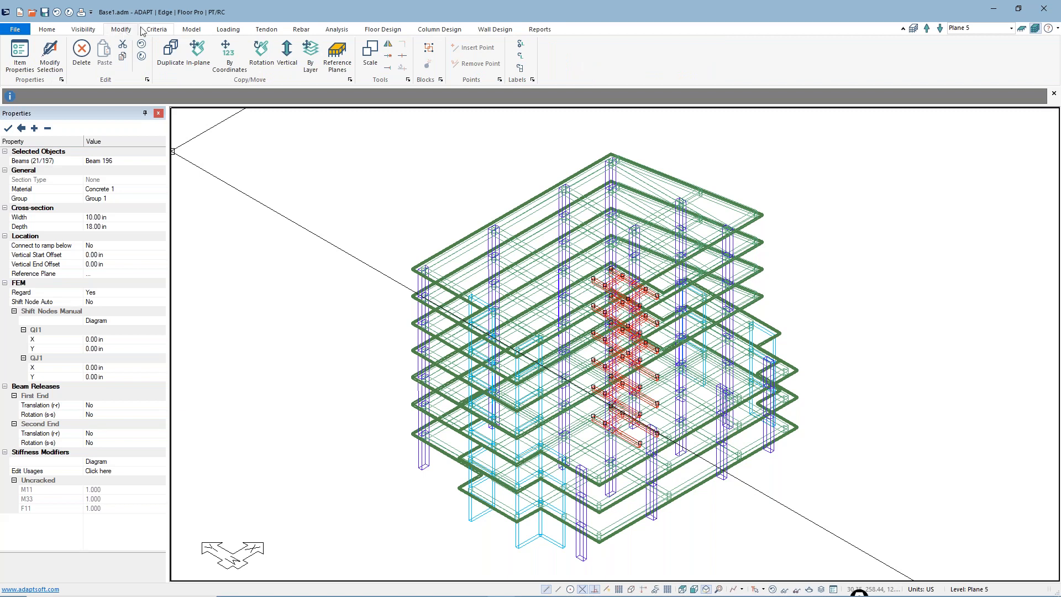
pyautogui.click(49, 58)
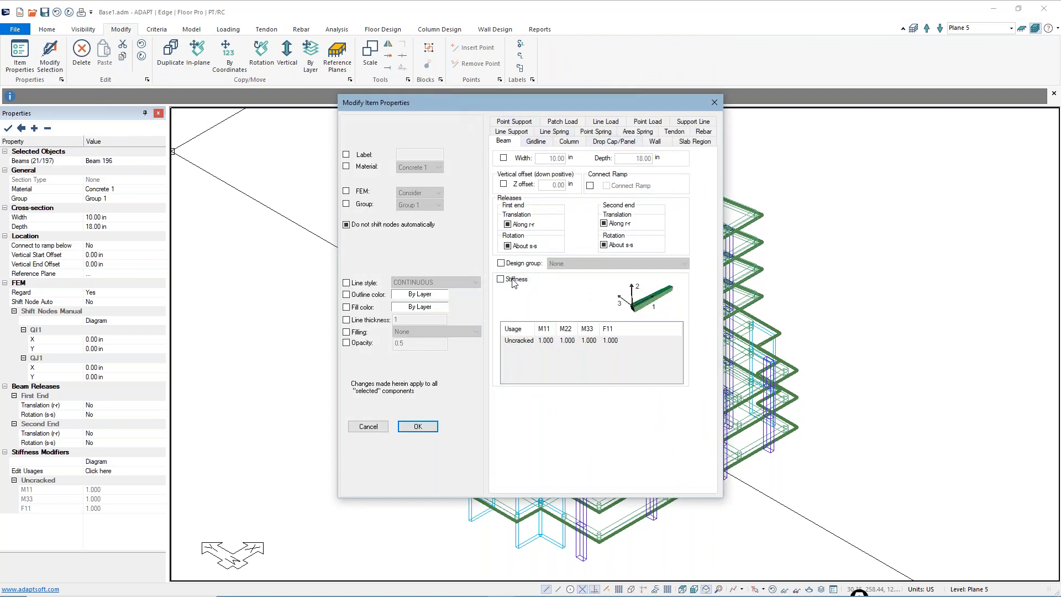
pyautogui.click(507, 246)
pyautogui.click(419, 429)
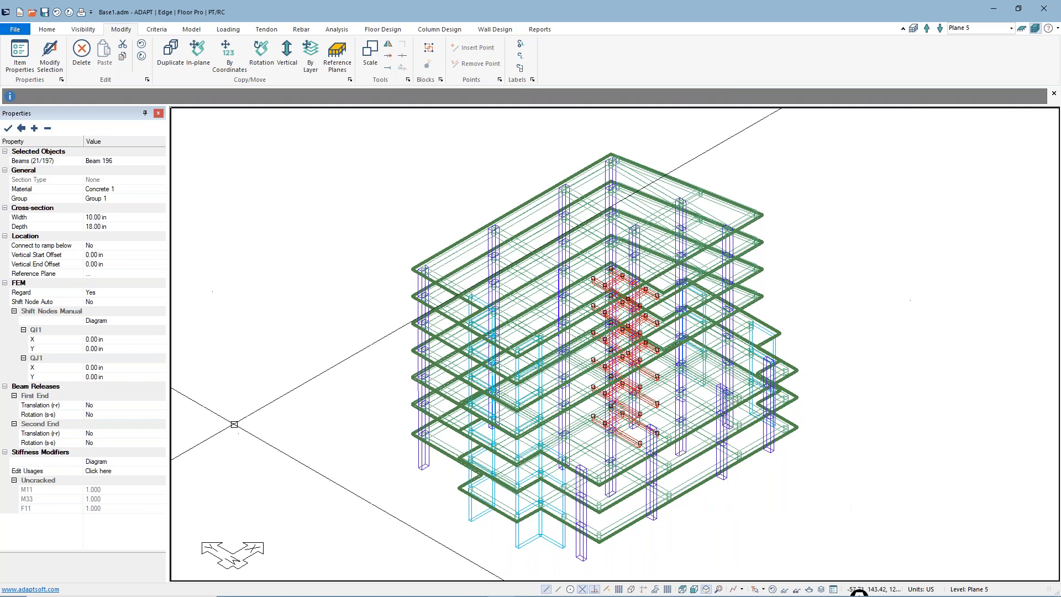
pyautogui.press('Escape')
pyautogui.scroll(-1, 279, 386)
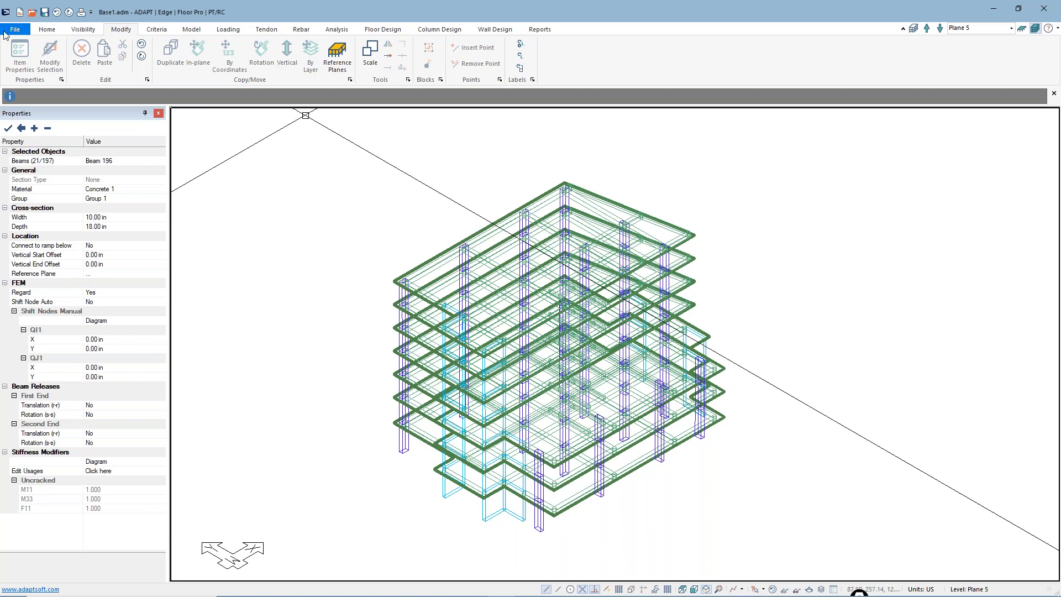
# Select all slab regions by type and generate Dead load patch loads over them
pyautogui.click(47, 30)
pyautogui.click(128, 56)
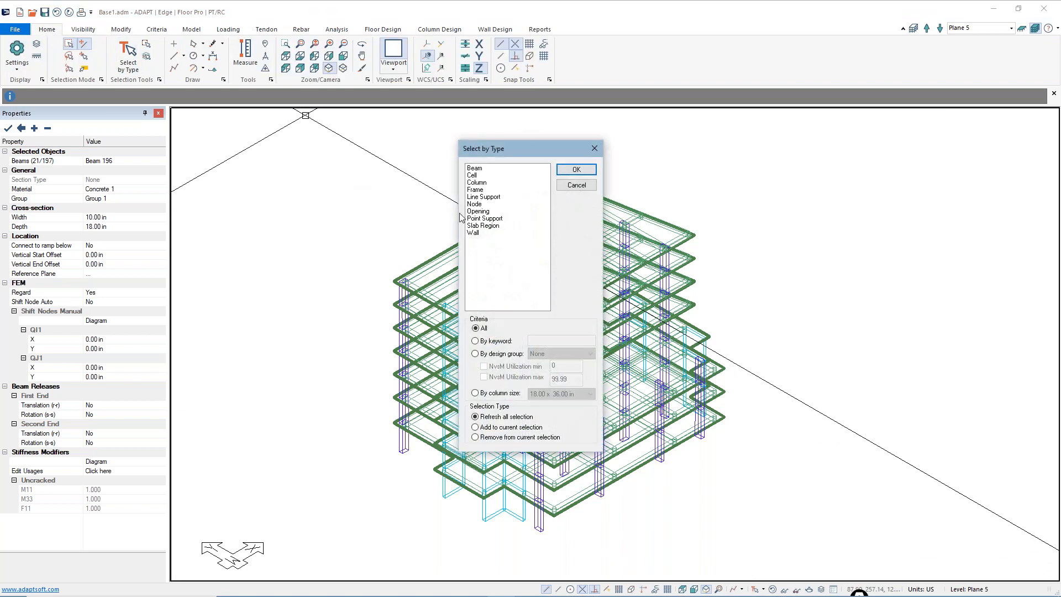
pyautogui.click(483, 226)
pyautogui.click(576, 169)
pyautogui.moveTo(299, 248); pyautogui.dragTo(333, 244, button='middle')
pyautogui.click(225, 31)
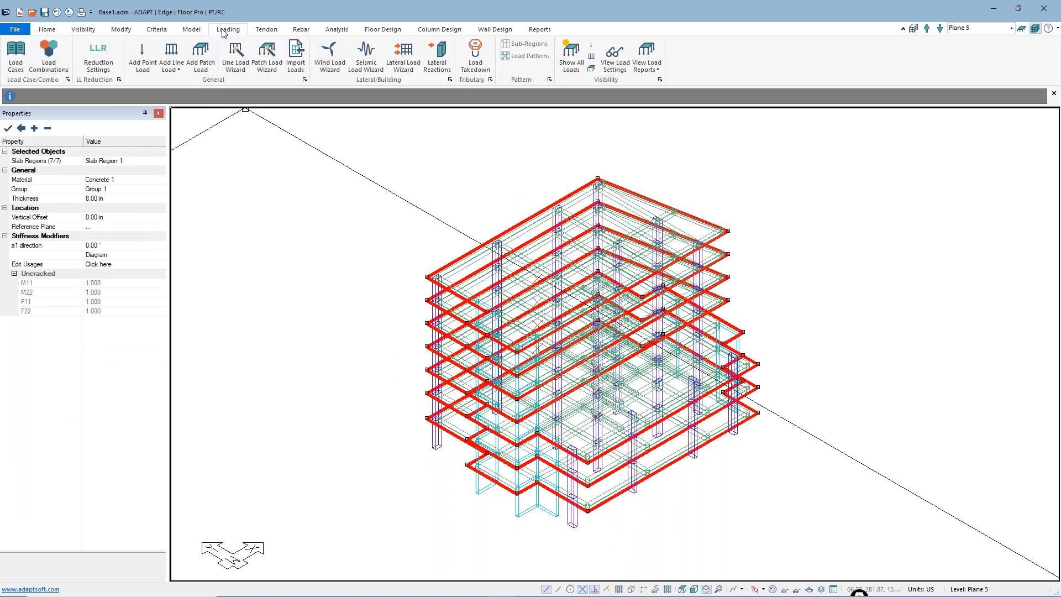
pyautogui.click(262, 60)
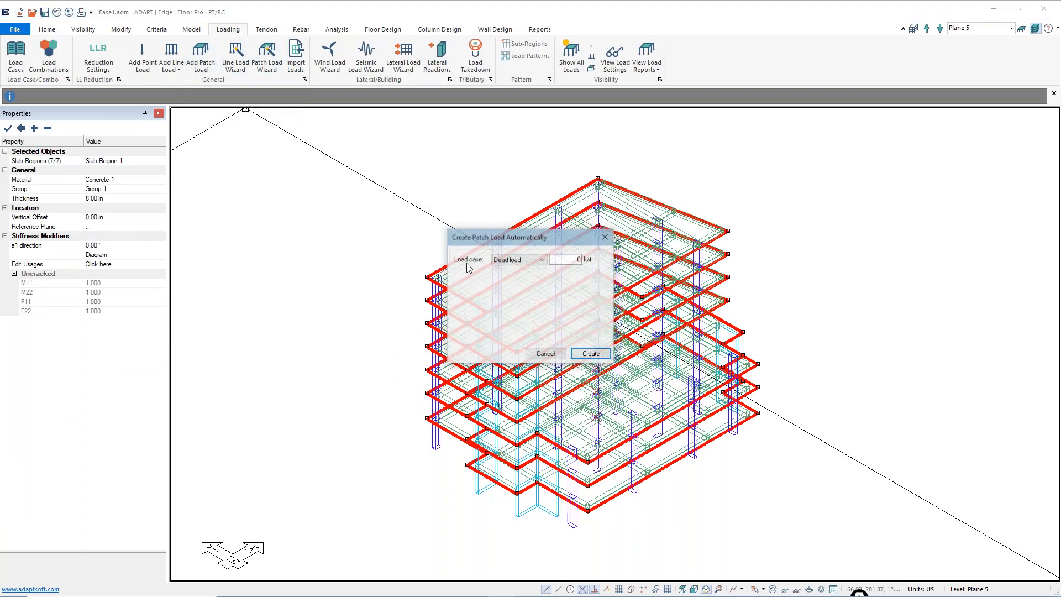
pyautogui.click(558, 260)
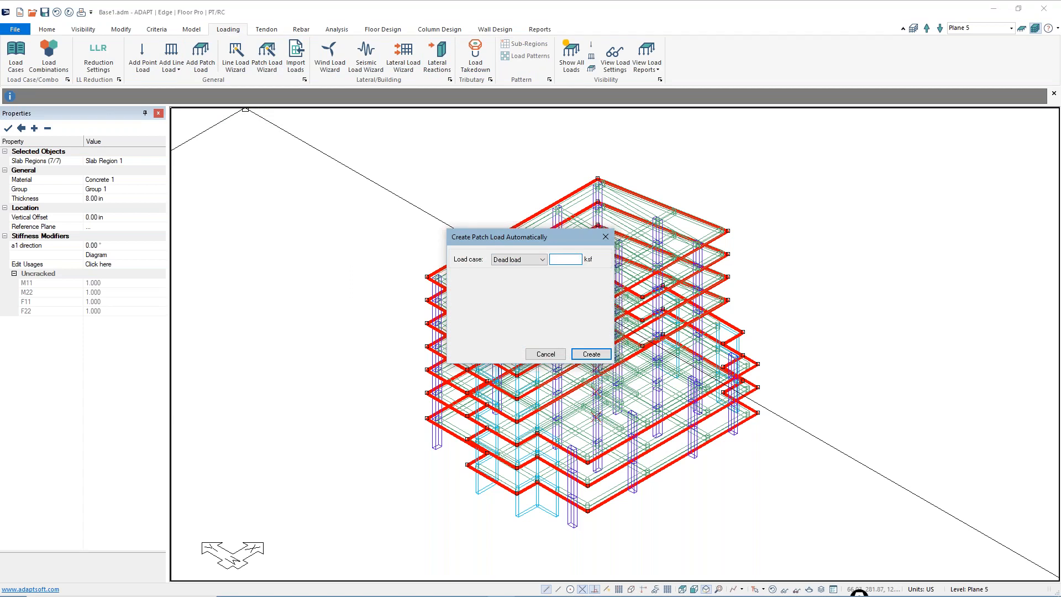
pyautogui.press('Return')
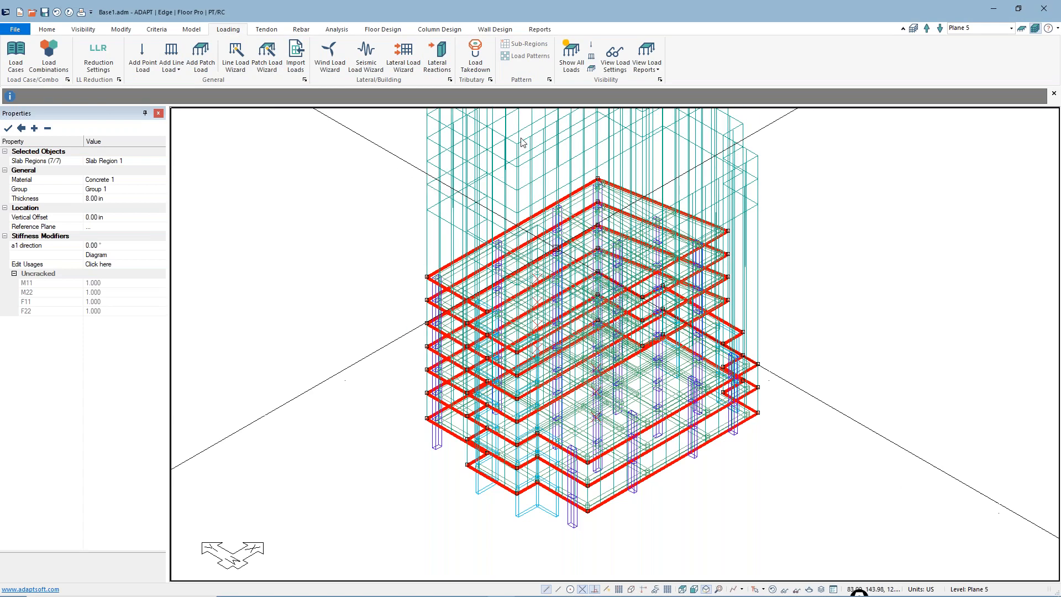
# Generate Live load patch loads of 0.015 ksf over the selected slab regions
pyautogui.click(266, 55)
pyautogui.click(541, 260)
pyautogui.click(521, 278)
pyautogui.doubleClick(578, 259)
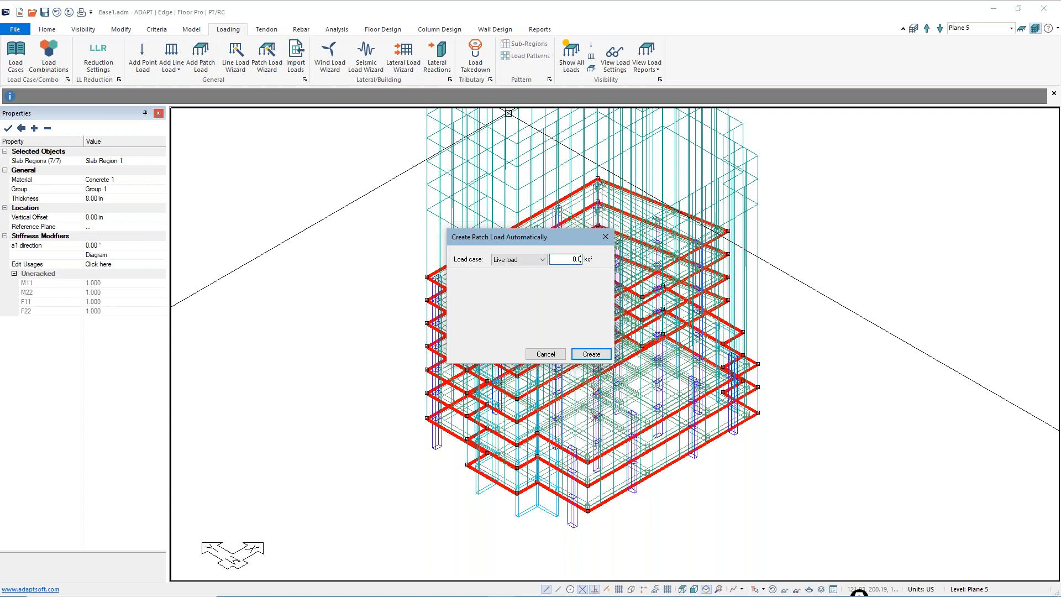
pyautogui.write('0.015')
pyautogui.press('Return')
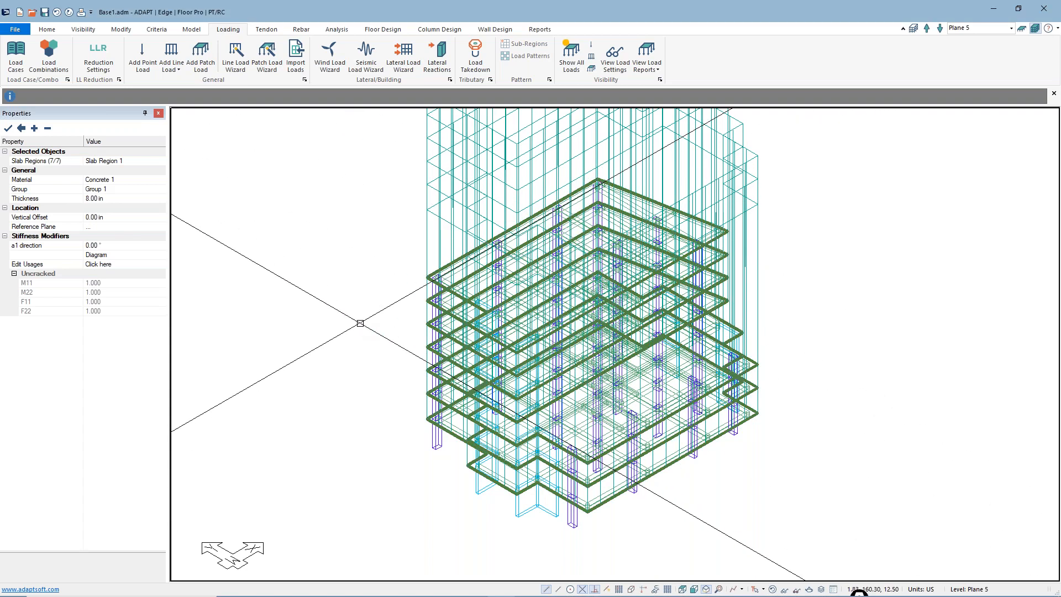
pyautogui.scroll(-1, 362, 327)
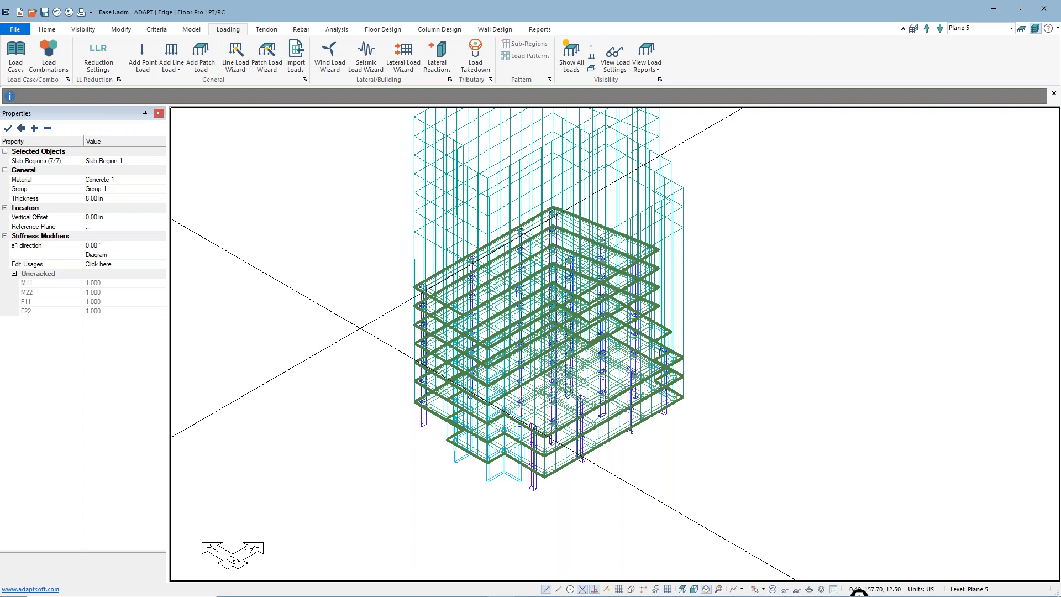
pyautogui.scroll(3, 376, 307)
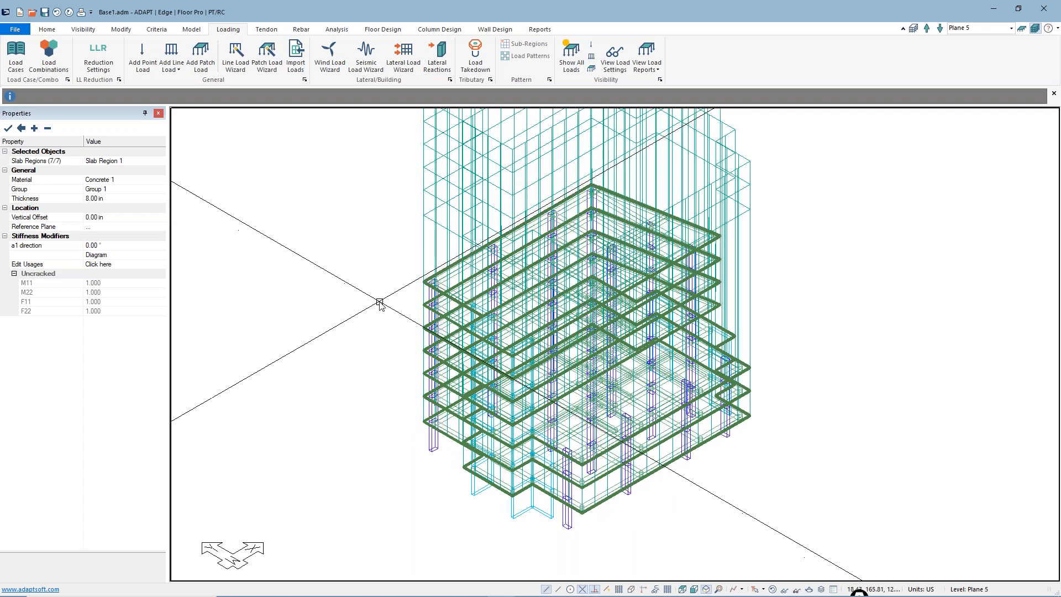
pyautogui.scroll(2, 447, 273)
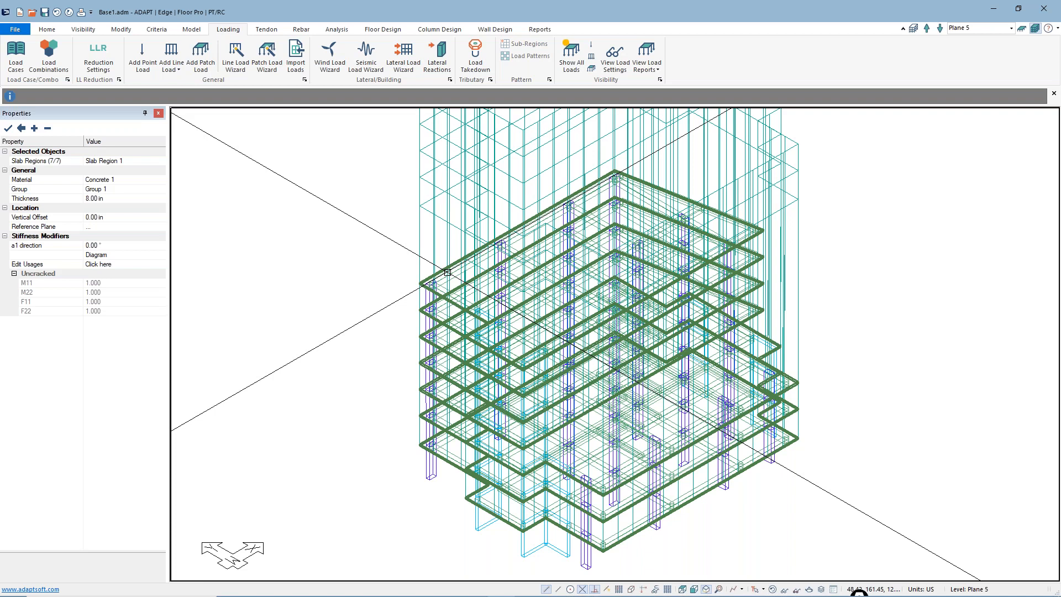
pyautogui.scroll(-2, 374, 303)
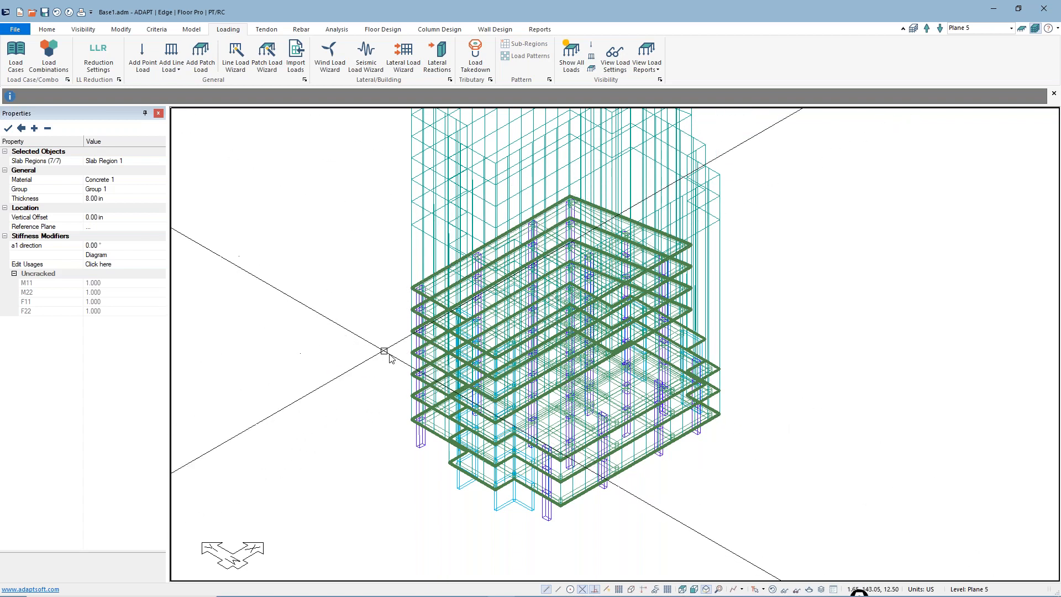
# Open the load case library to review the reserved, general and building load cases
pyautogui.scroll(-3, 386, 355)
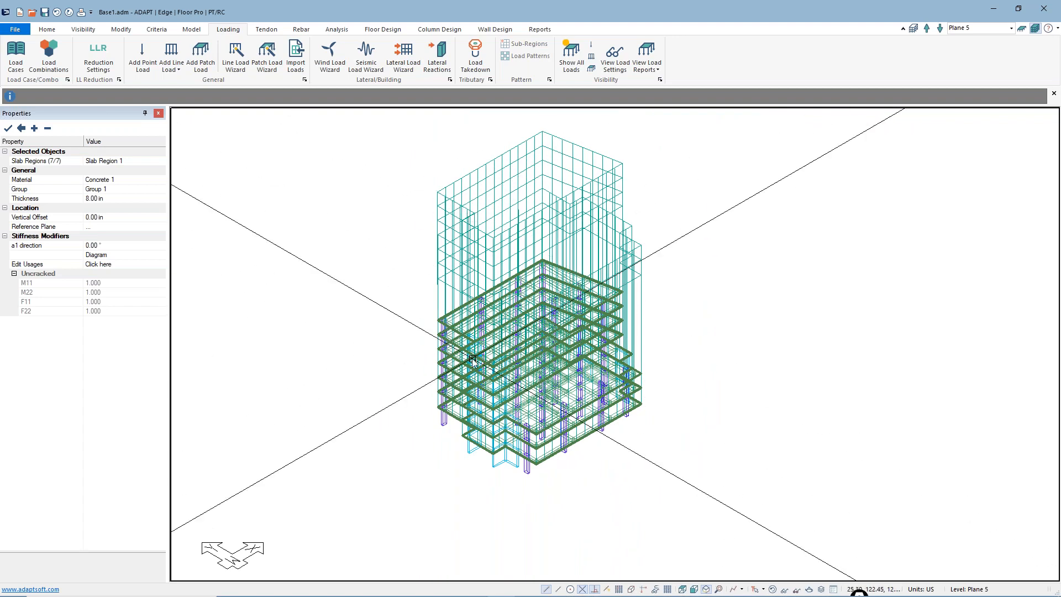
pyautogui.click(15, 61)
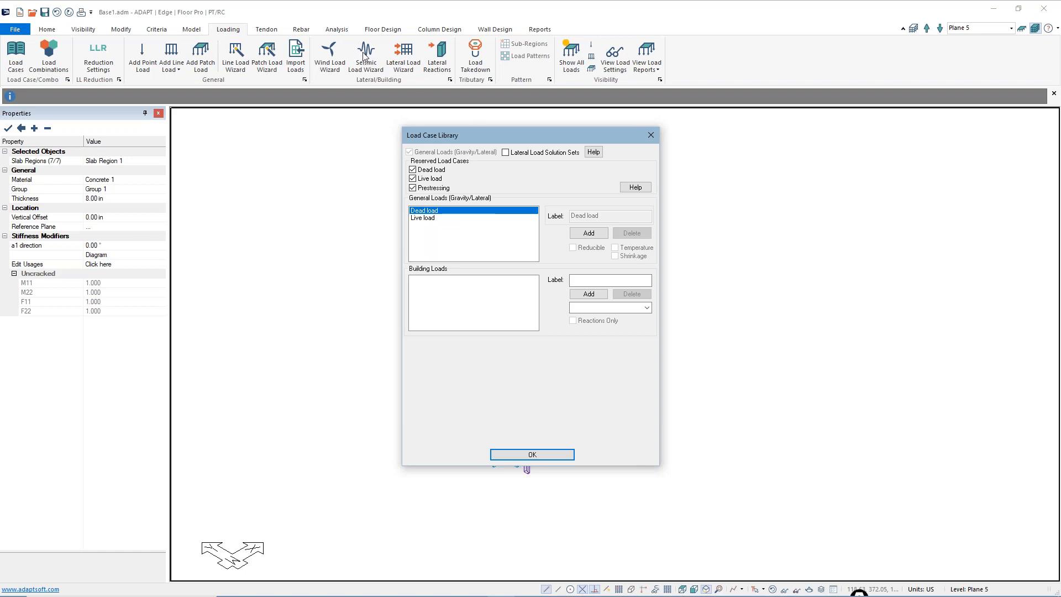
pyautogui.click(835, 590)
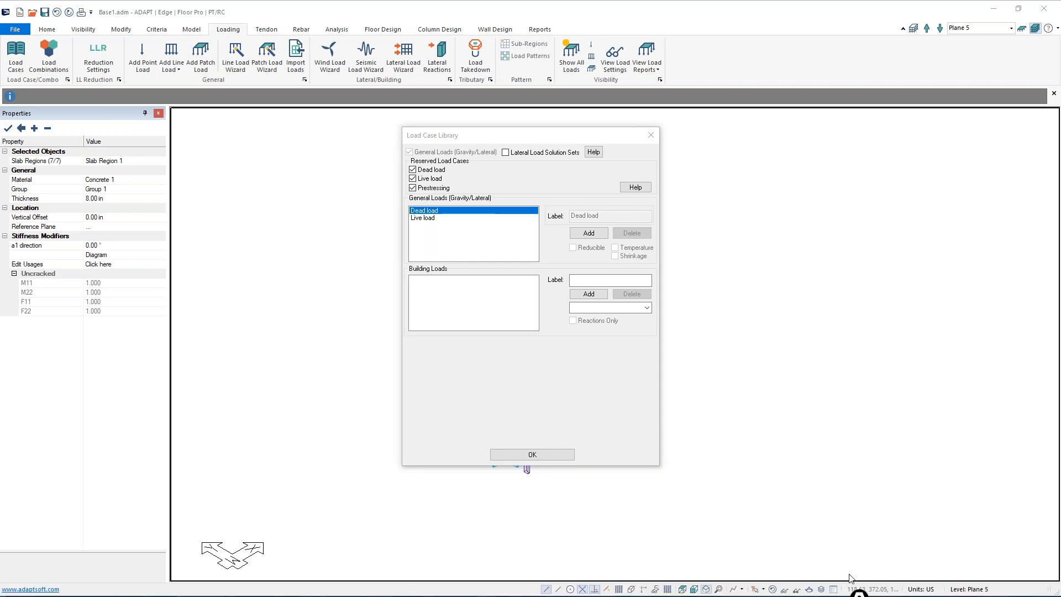
pyautogui.click(858, 591)
pyautogui.click(851, 501)
pyautogui.moveTo(317, 83)
pyautogui.mouseDown()
pyautogui.moveTo(419, 83)
pyautogui.moveTo(424, 40)
pyautogui.moveTo(326, 39)
pyautogui.moveTo(319, 82)
pyautogui.moveTo(383, 303)
pyautogui.moveTo(412, 307)
pyautogui.mouseUp()
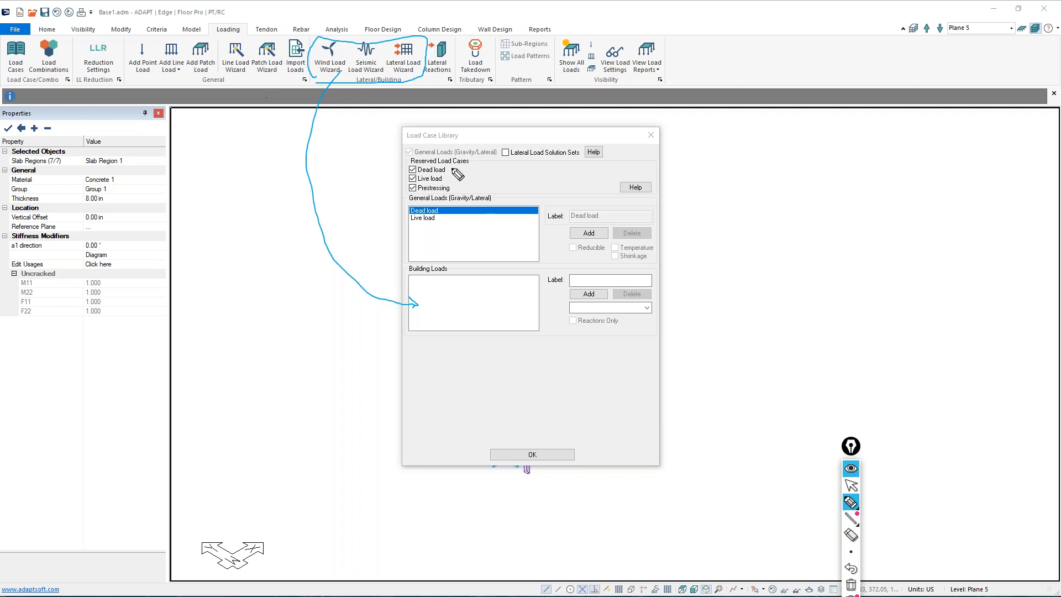
pyautogui.moveTo(419, 280)
pyautogui.mouseDown()
pyautogui.moveTo(436, 280)
pyautogui.moveTo(438, 315)
pyautogui.mouseUp()
pyautogui.moveTo(447, 268); pyautogui.dragTo(443, 332)
pyautogui.moveTo(461, 297); pyautogui.dragTo(524, 301)
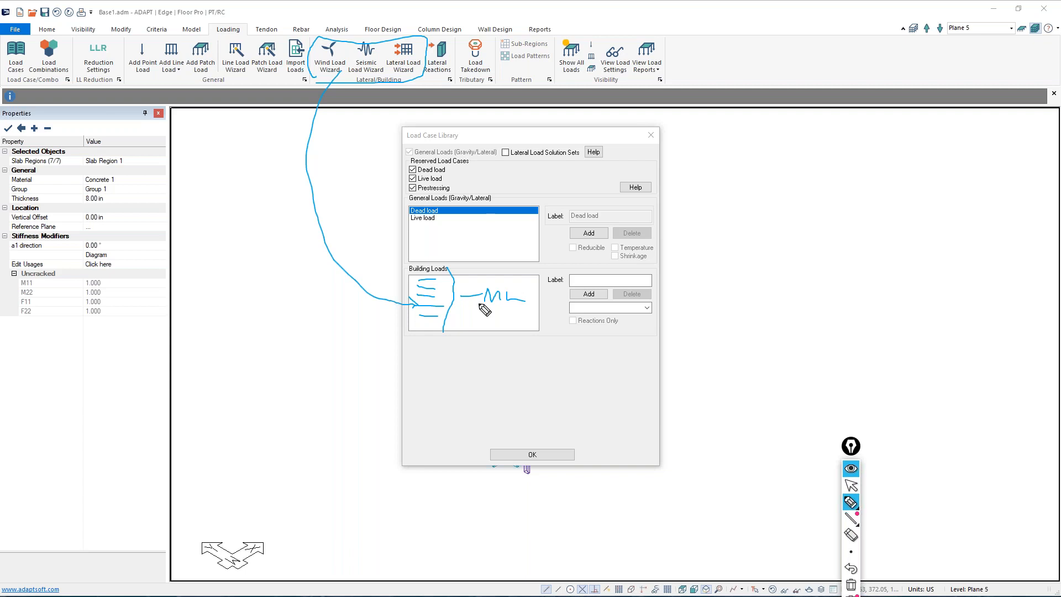
pyautogui.moveTo(1029, 32)
pyautogui.mouseDown()
pyautogui.moveTo(1044, 33)
pyautogui.moveTo(1030, 33)
pyautogui.mouseUp()
pyautogui.moveTo(1037, 33)
pyautogui.mouseDown()
pyautogui.moveTo(926, 205)
pyautogui.moveTo(594, 291)
pyautogui.moveTo(530, 291)
pyautogui.moveTo(534, 305)
pyautogui.mouseUp()
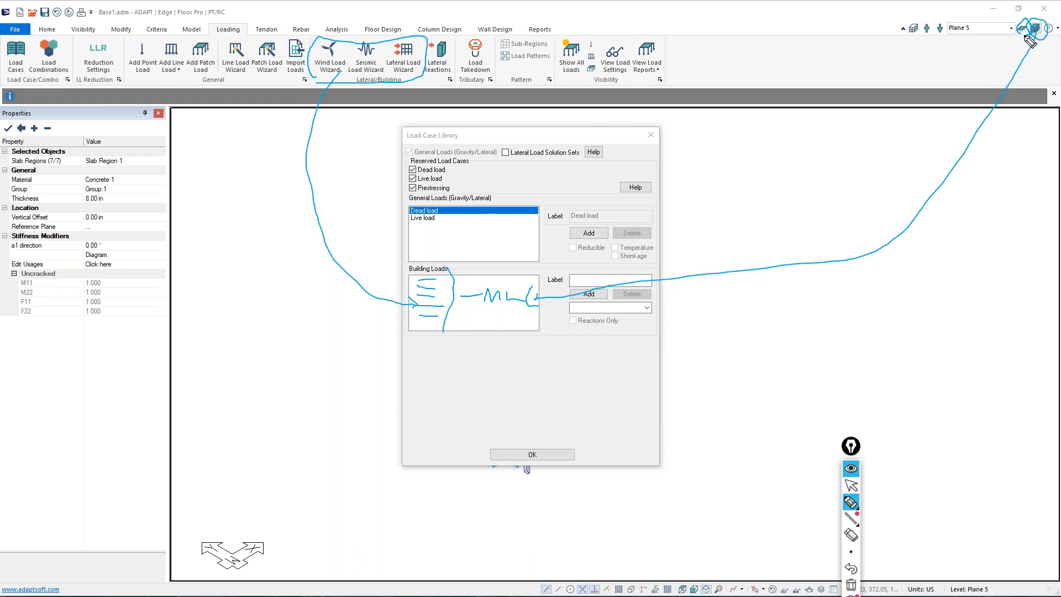
pyautogui.click(852, 585)
pyautogui.click(851, 485)
# Close the load case library, switch to single-level mode and check the load cases available there
pyautogui.click(532, 454)
pyautogui.click(1022, 27)
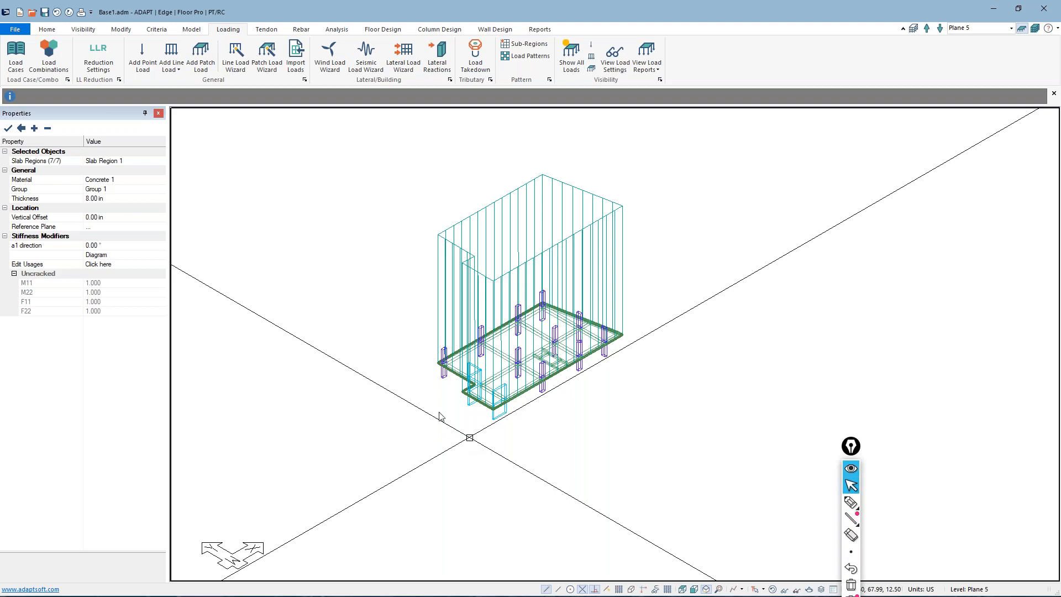
pyautogui.click(15, 55)
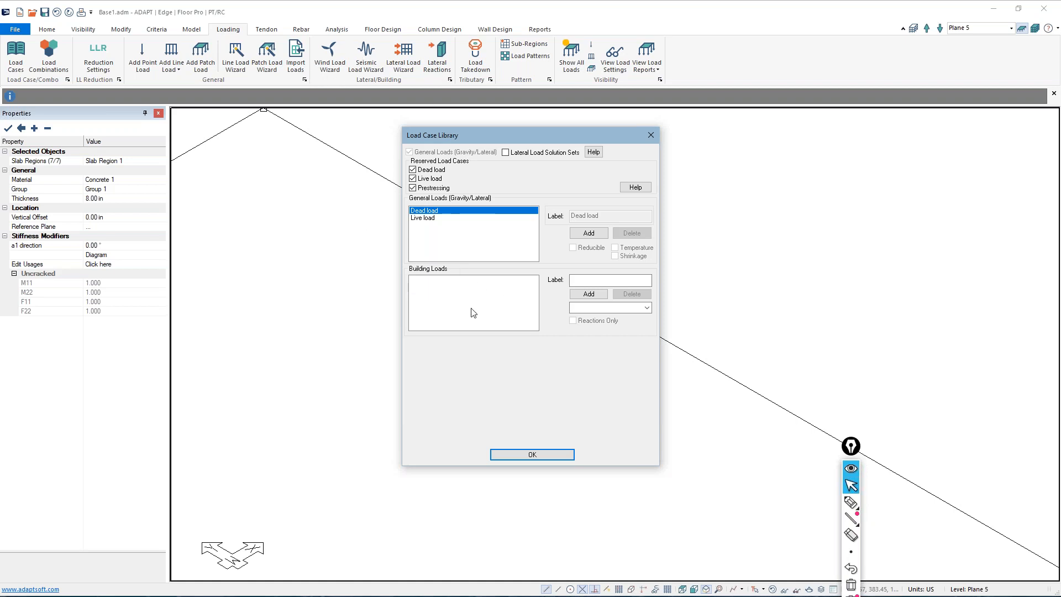
pyautogui.click(553, 456)
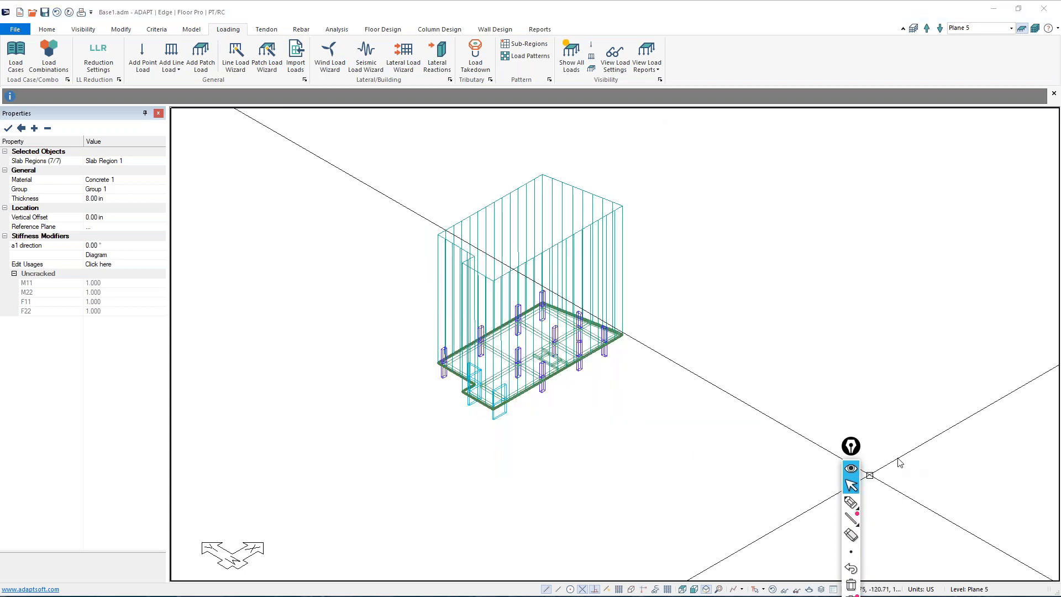
pyautogui.moveTo(640, 445); pyautogui.dragTo(638, 428, button='middle')
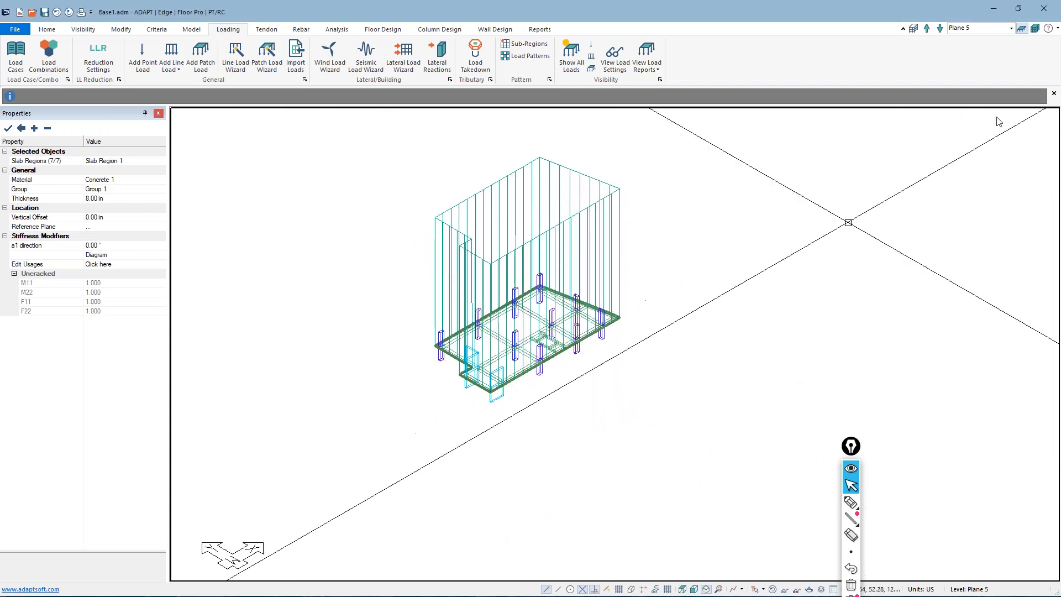
# Return to multi-level mode and turn off the display of all loads on the model
pyautogui.click(1035, 28)
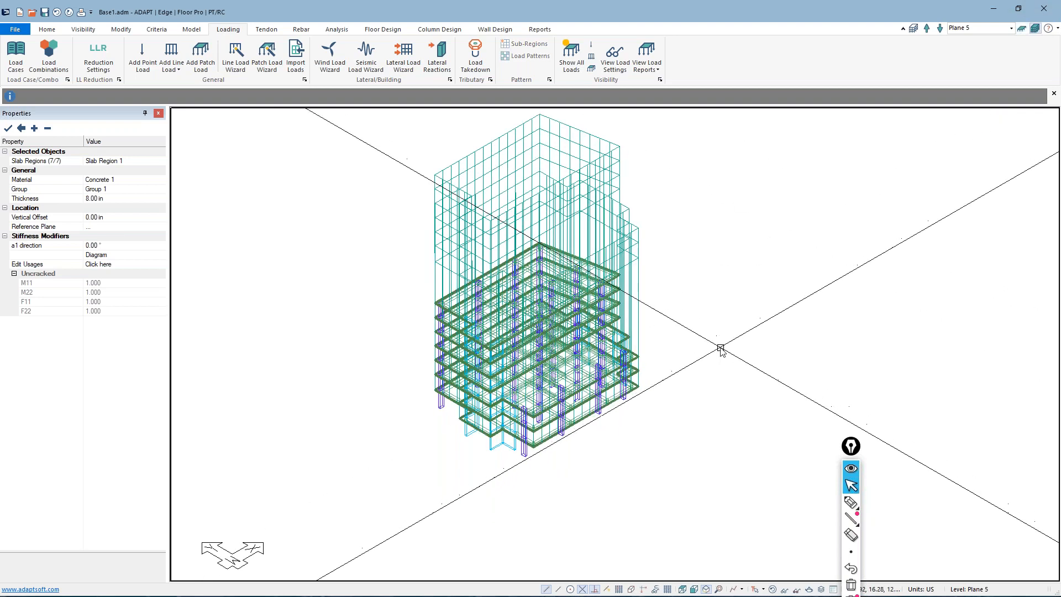
pyautogui.moveTo(721, 347); pyautogui.dragTo(723, 334, button='middle')
pyautogui.scroll(3, 492, 331)
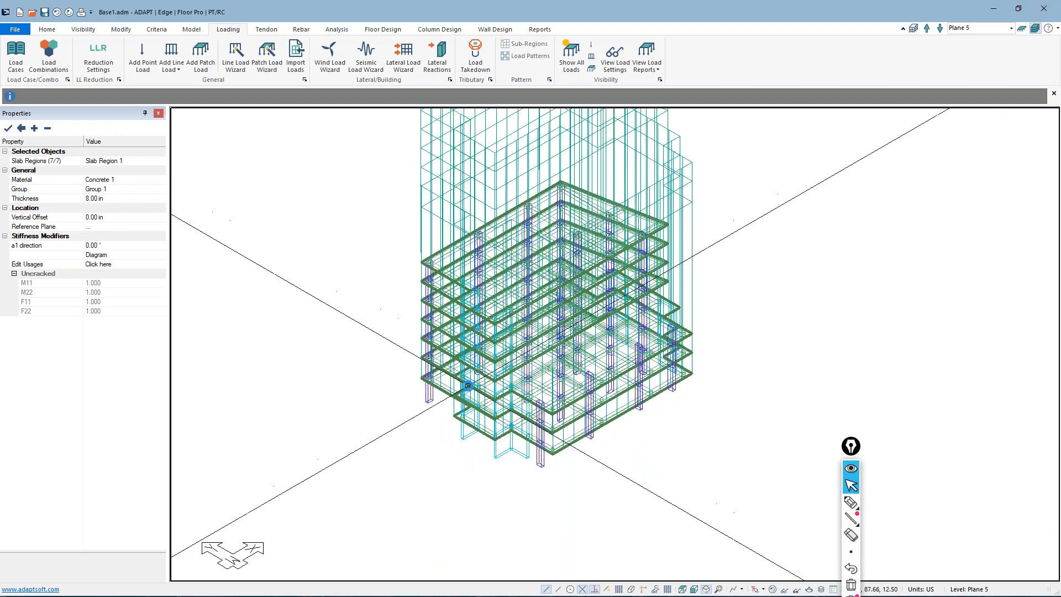
pyautogui.scroll(1, 364, 274)
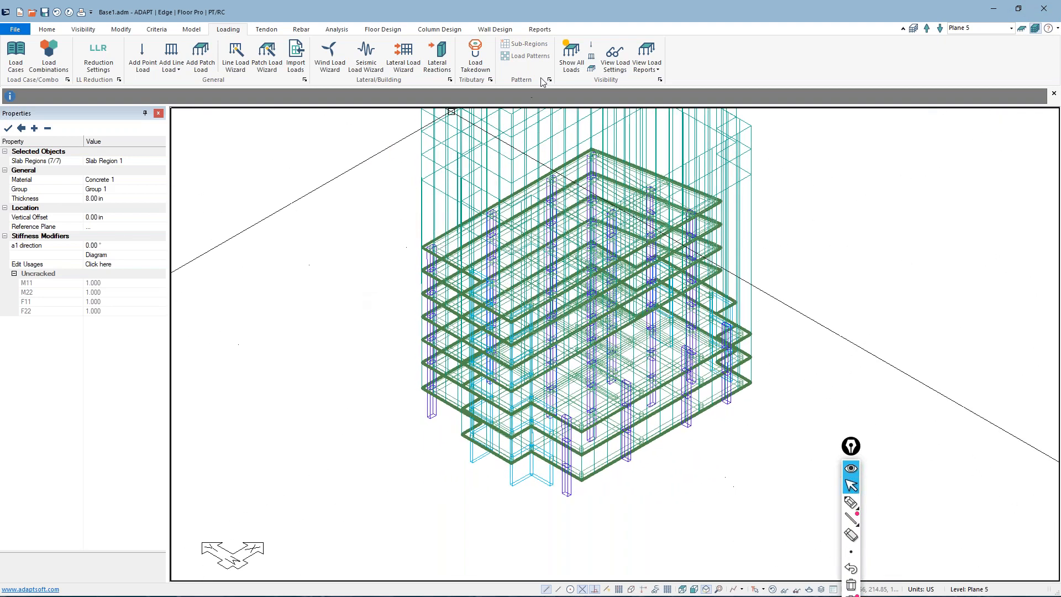
pyautogui.click(571, 54)
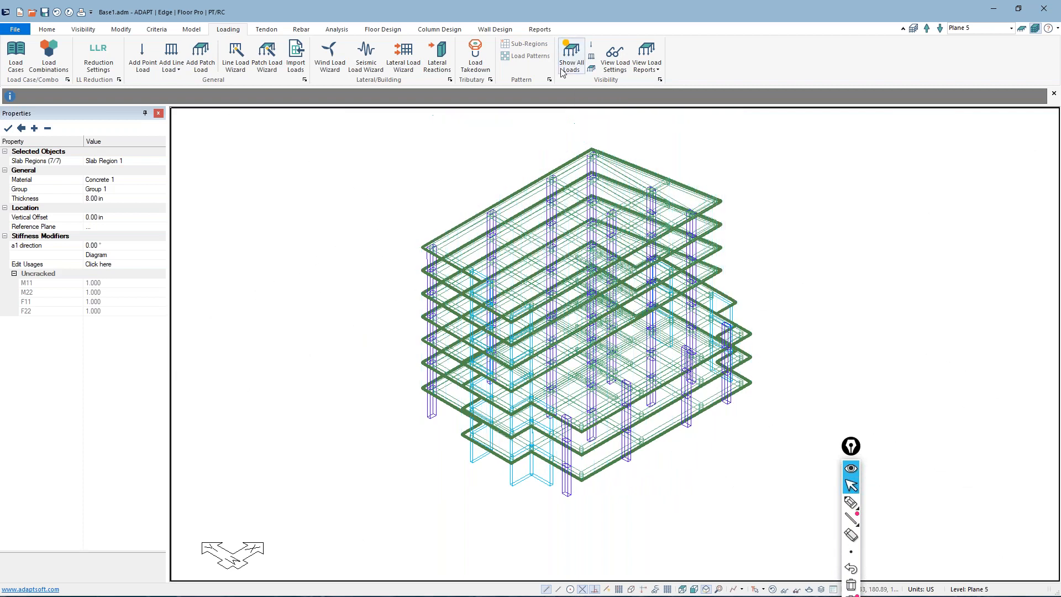
pyautogui.moveTo(478, 192); pyautogui.dragTo(483, 218, button='middle')
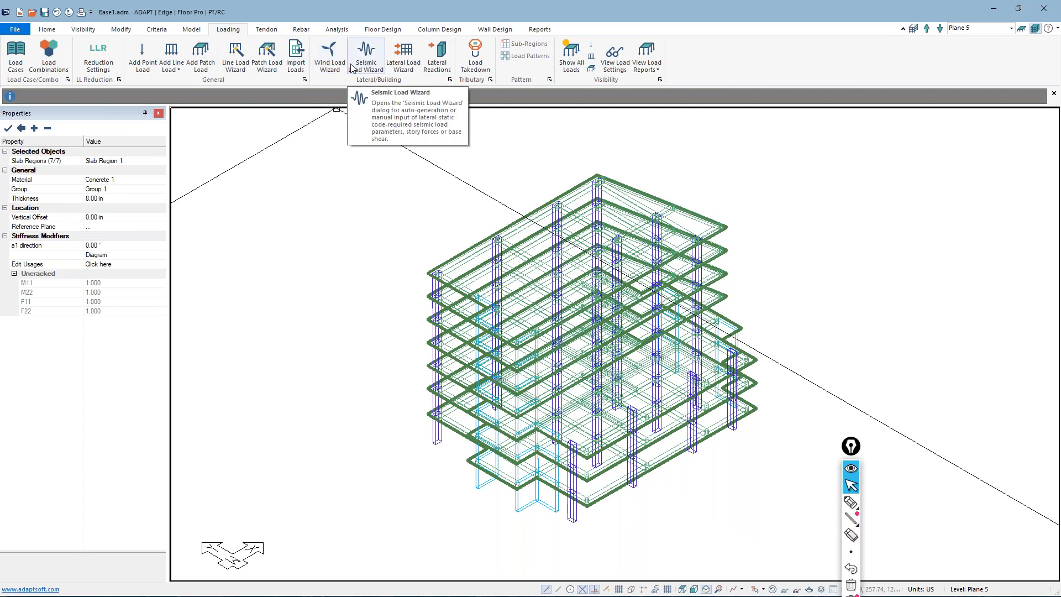
# Open the Wind Load Wizard and place its dialog clear of the building model
pyautogui.click(330, 56)
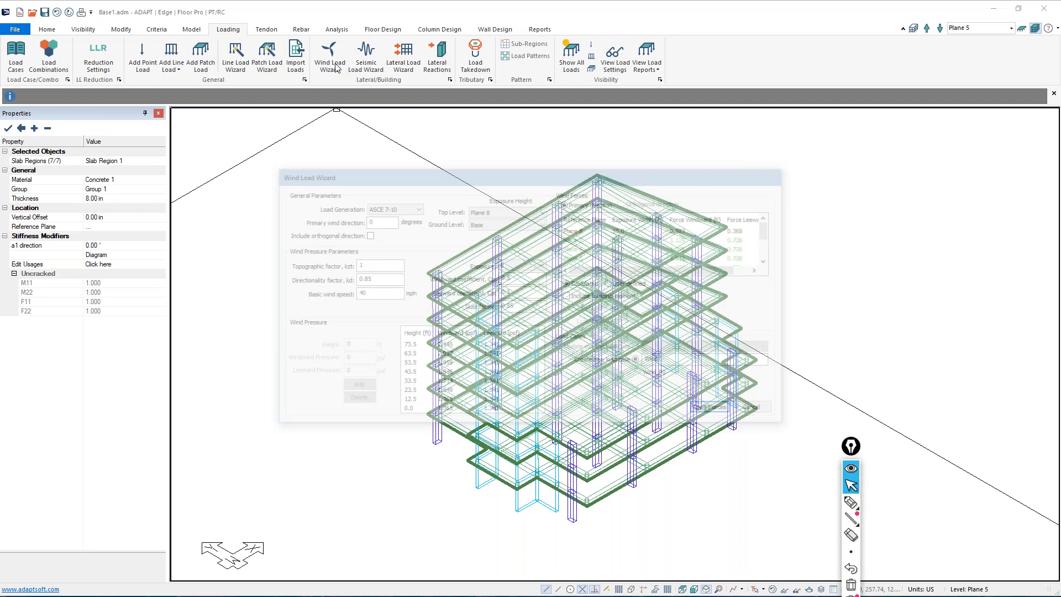
pyautogui.moveTo(396, 190); pyautogui.dragTo(168, 41)
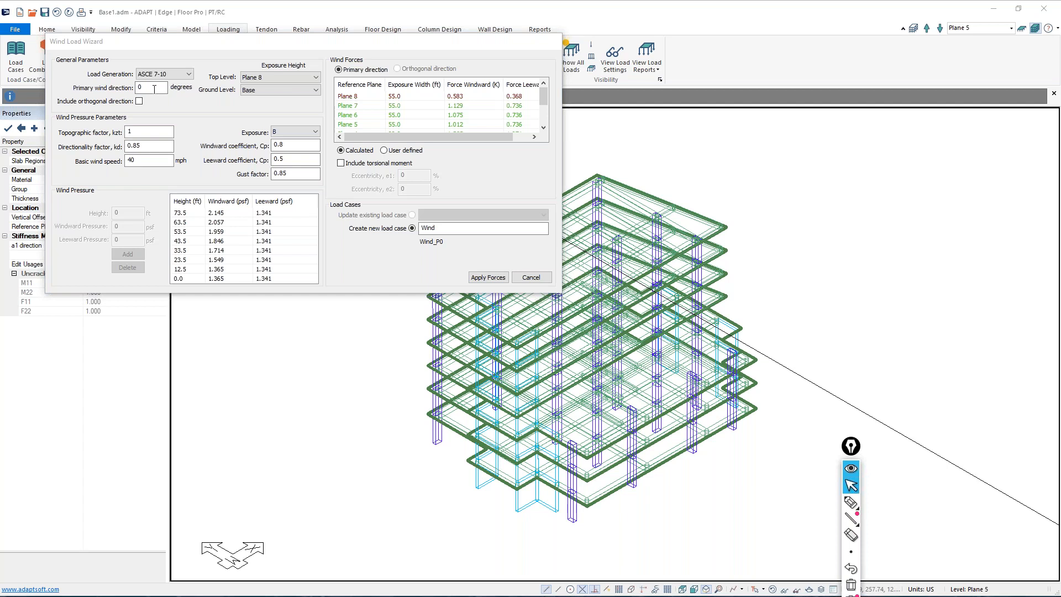
pyautogui.click(851, 502)
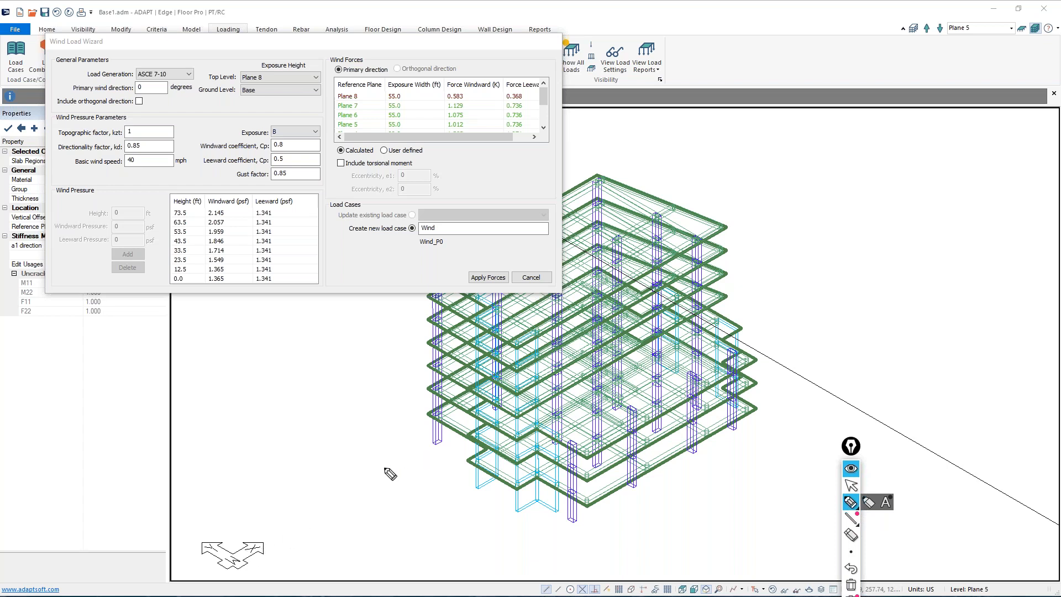
pyautogui.moveTo(384, 470); pyautogui.dragTo(479, 410)
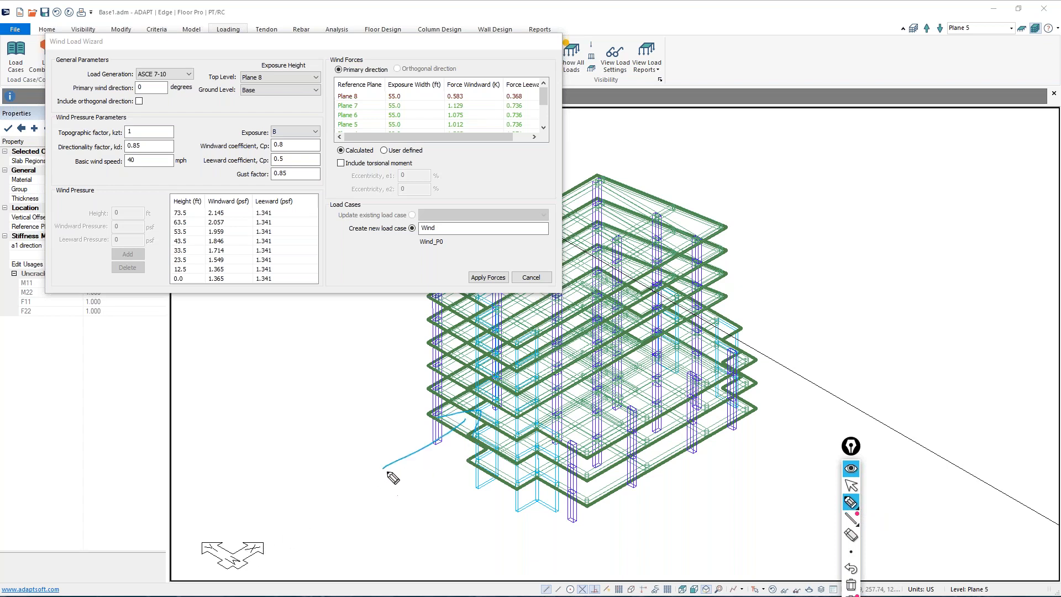
pyautogui.moveTo(350, 403)
pyautogui.mouseDown()
pyautogui.moveTo(376, 426)
pyautogui.moveTo(391, 403)
pyautogui.mouseUp()
pyautogui.moveTo(734, 308)
pyautogui.mouseDown()
pyautogui.moveTo(829, 245)
pyautogui.moveTo(824, 273)
pyautogui.mouseUp()
pyautogui.click(763, 197)
pyautogui.moveTo(762, 197); pyautogui.dragTo(784, 225)
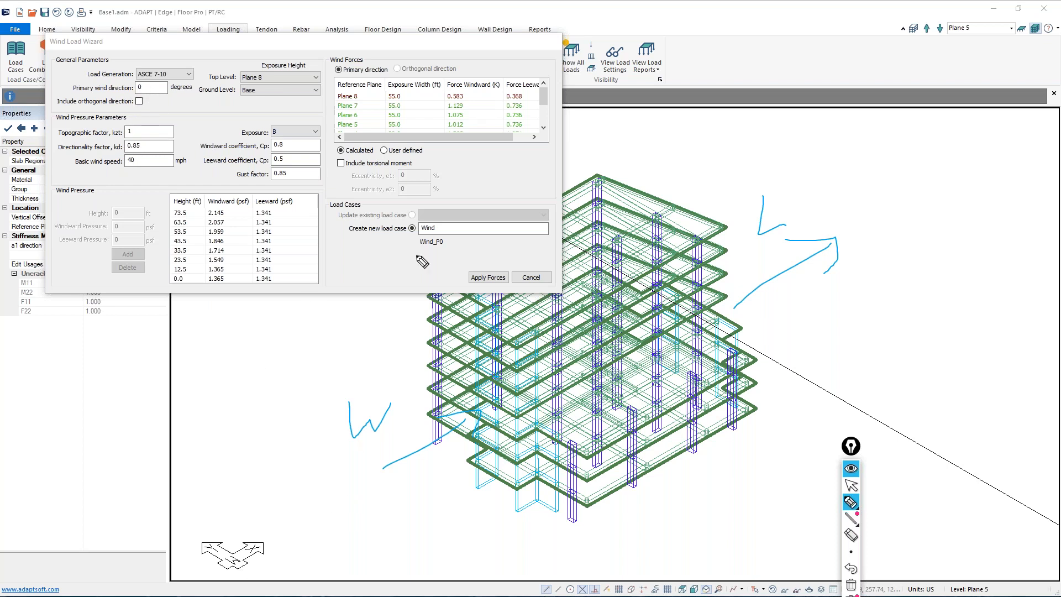
pyautogui.moveTo(784, 505)
pyautogui.mouseDown()
pyautogui.moveTo(701, 458)
pyautogui.moveTo(686, 467)
pyautogui.mouseUp()
pyautogui.moveTo(464, 302)
pyautogui.mouseDown()
pyautogui.moveTo(396, 273)
pyautogui.moveTo(417, 262)
pyautogui.mouseUp()
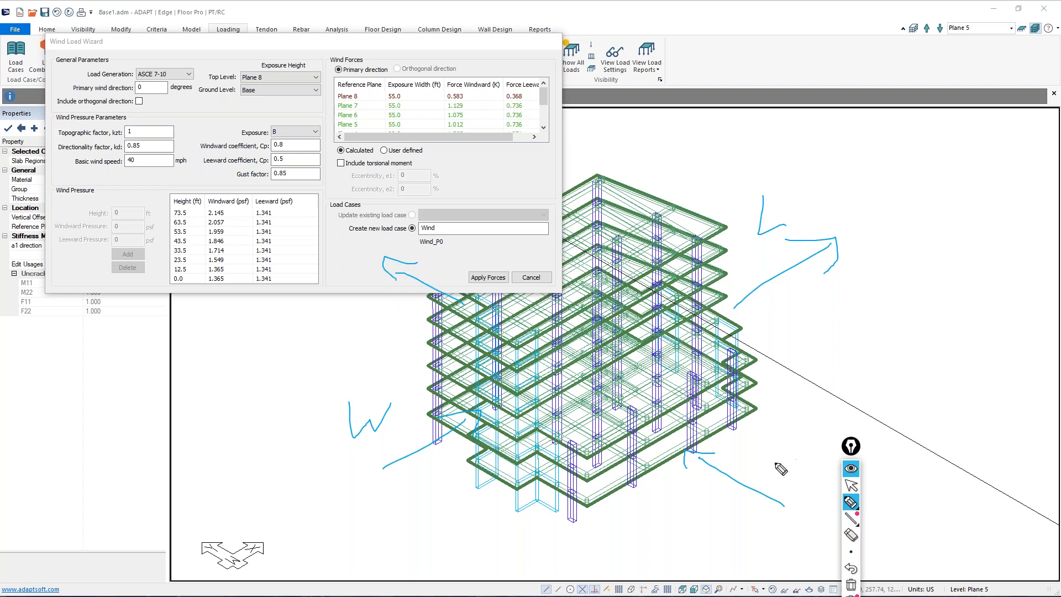
pyautogui.moveTo(778, 457)
pyautogui.mouseDown()
pyautogui.moveTo(782, 478)
pyautogui.moveTo(784, 461)
pyautogui.moveTo(793, 472)
pyautogui.mouseUp()
pyautogui.moveTo(798, 459); pyautogui.dragTo(801, 479)
pyautogui.moveTo(875, 195)
pyautogui.mouseDown()
pyautogui.moveTo(875, 216)
pyautogui.moveTo(893, 204)
pyautogui.moveTo(897, 220)
pyautogui.moveTo(893, 209)
pyautogui.mouseUp()
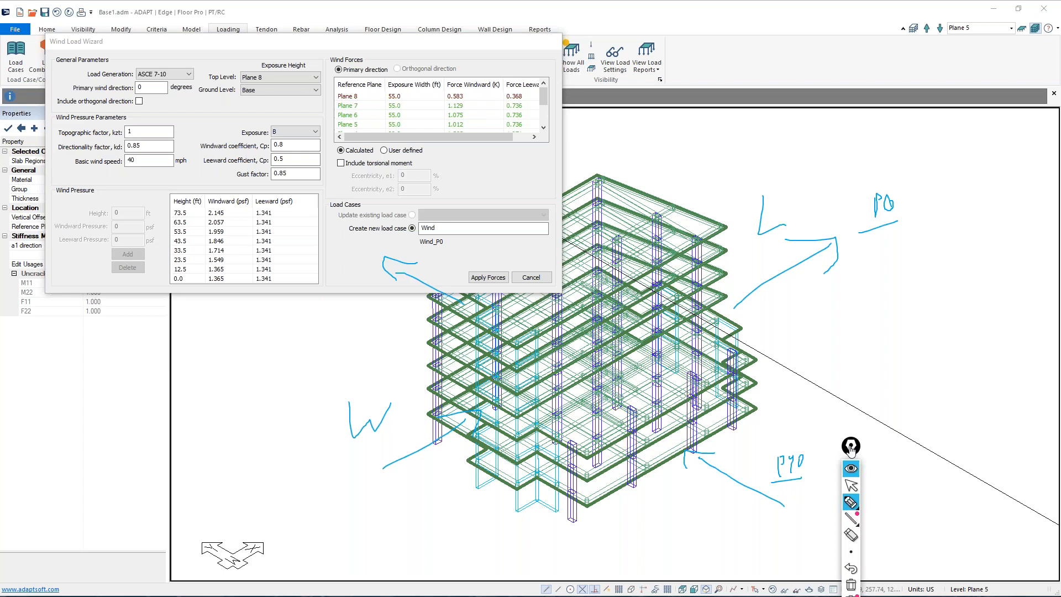
pyautogui.moveTo(849, 446); pyautogui.dragTo(981, 466)
pyautogui.moveTo(727, 504)
pyautogui.mouseDown()
pyautogui.moveTo(749, 524)
pyautogui.moveTo(771, 499)
pyautogui.mouseUp()
pyautogui.moveTo(385, 303)
pyautogui.mouseDown()
pyautogui.moveTo(386, 320)
pyautogui.moveTo(415, 328)
pyautogui.mouseUp()
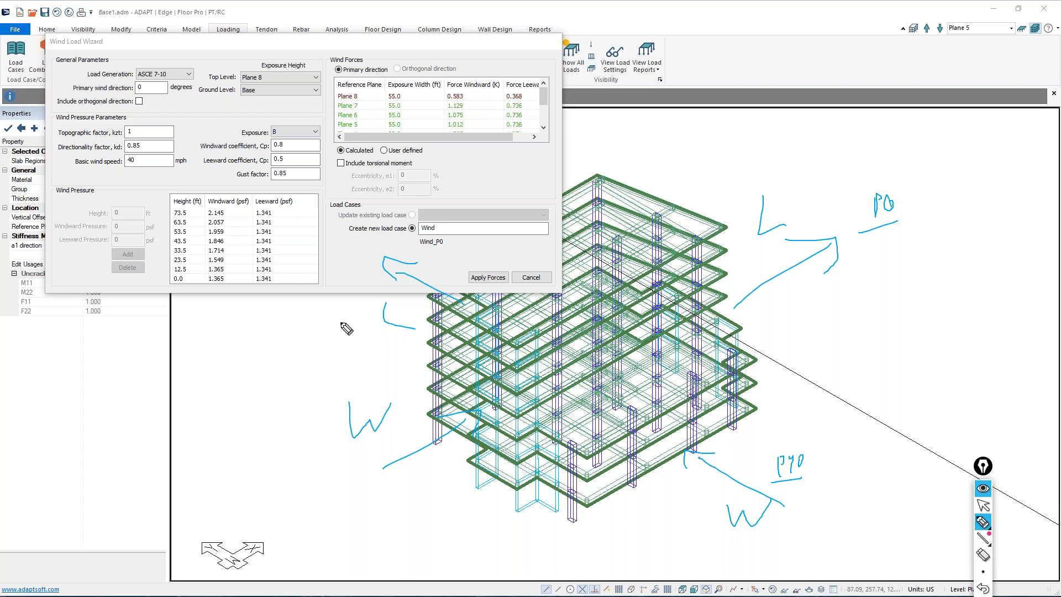
pyautogui.moveTo(380, 230); pyautogui.dragTo(443, 275)
pyautogui.moveTo(449, 258)
pyautogui.mouseDown()
pyautogui.moveTo(456, 269)
pyautogui.moveTo(434, 279)
pyautogui.mouseUp()
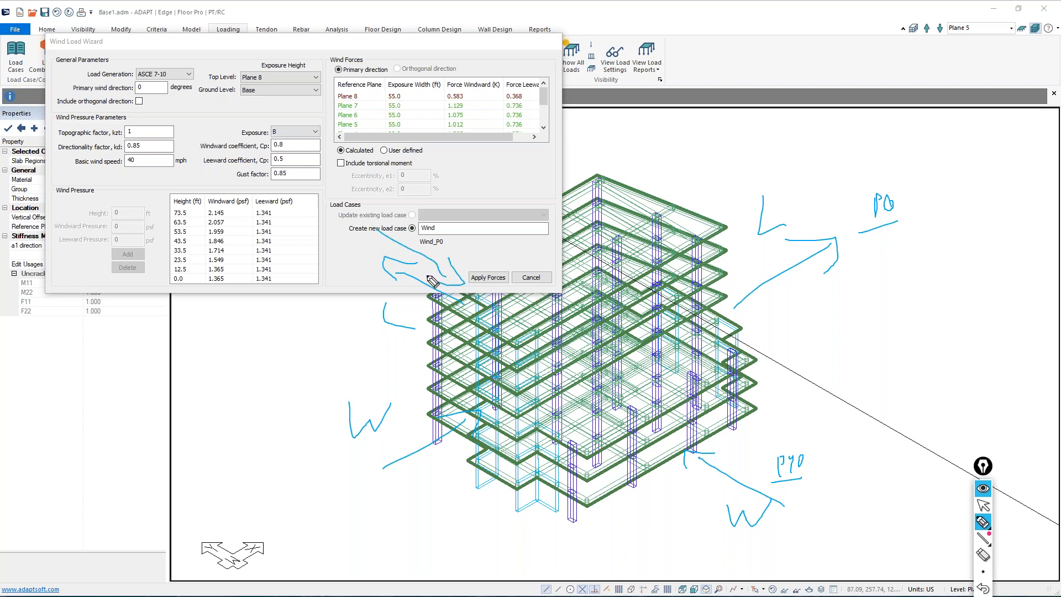
pyautogui.moveTo(724, 445)
pyautogui.mouseDown()
pyautogui.moveTo(784, 464)
pyautogui.moveTo(791, 485)
pyautogui.mouseUp()
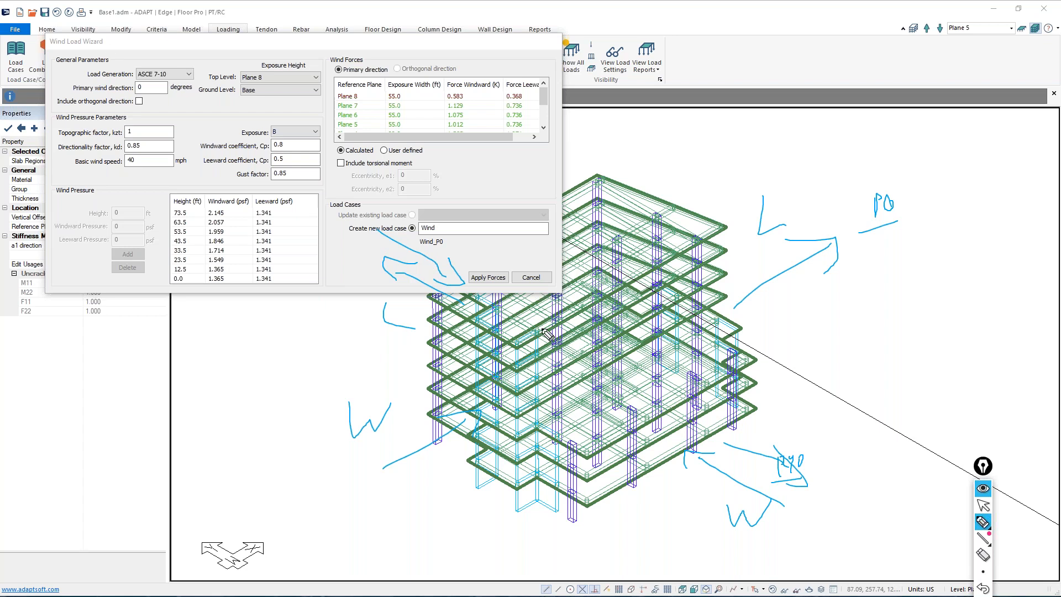
pyautogui.moveTo(750, 426)
pyautogui.mouseDown()
pyautogui.moveTo(771, 422)
pyautogui.moveTo(773, 437)
pyautogui.moveTo(799, 421)
pyautogui.mouseUp()
pyautogui.moveTo(796, 217)
pyautogui.mouseDown()
pyautogui.moveTo(752, 248)
pyautogui.moveTo(759, 234)
pyautogui.mouseUp()
pyautogui.moveTo(386, 415)
pyautogui.mouseDown()
pyautogui.moveTo(334, 426)
pyautogui.moveTo(286, 453)
pyautogui.moveTo(322, 439)
pyautogui.mouseUp()
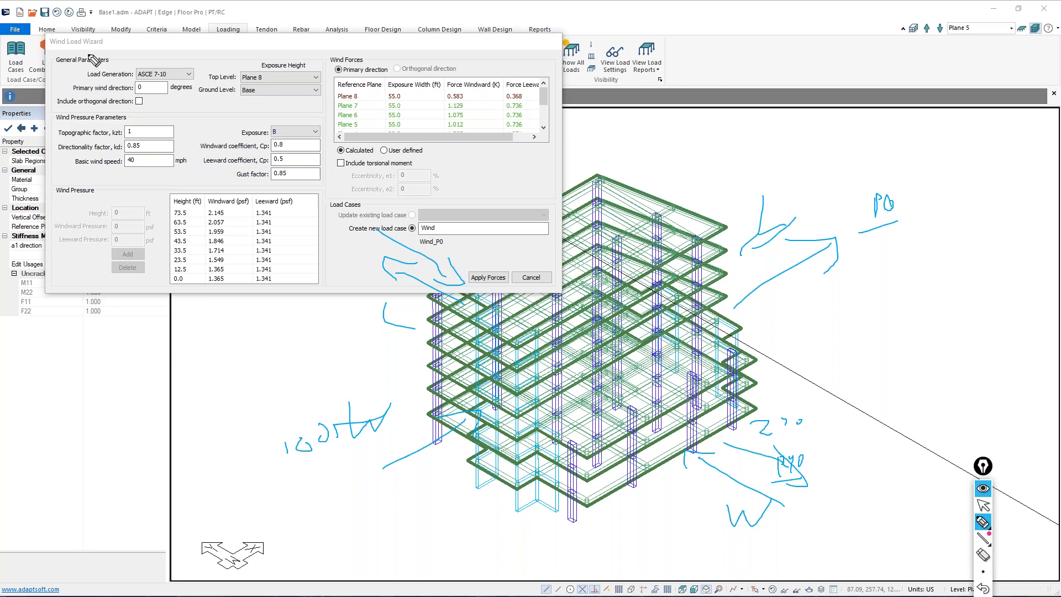
pyautogui.click(980, 505)
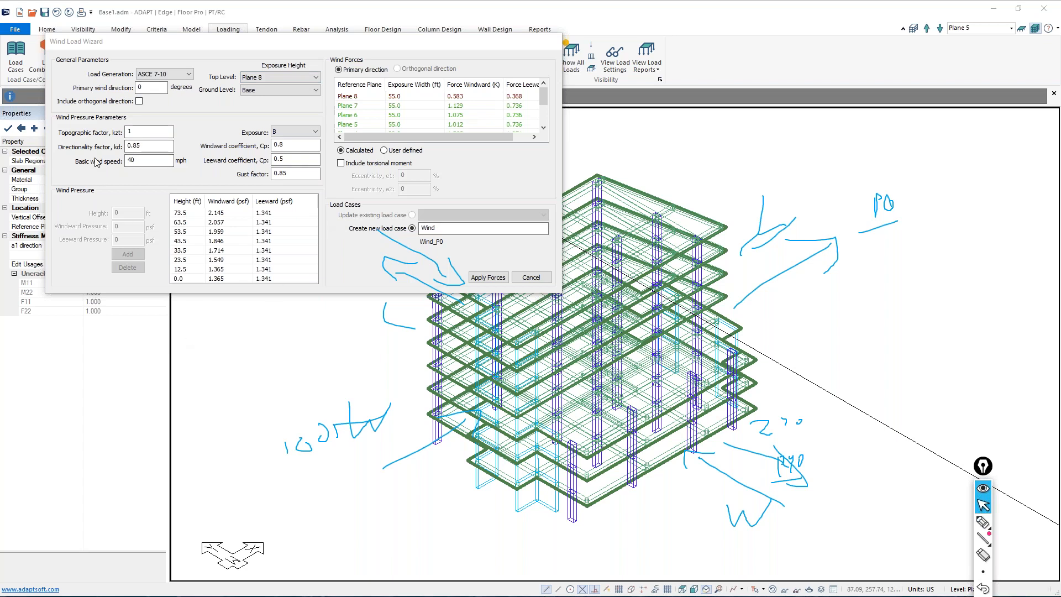
pyautogui.moveTo(983, 472); pyautogui.dragTo(983, 402)
pyautogui.click(983, 535)
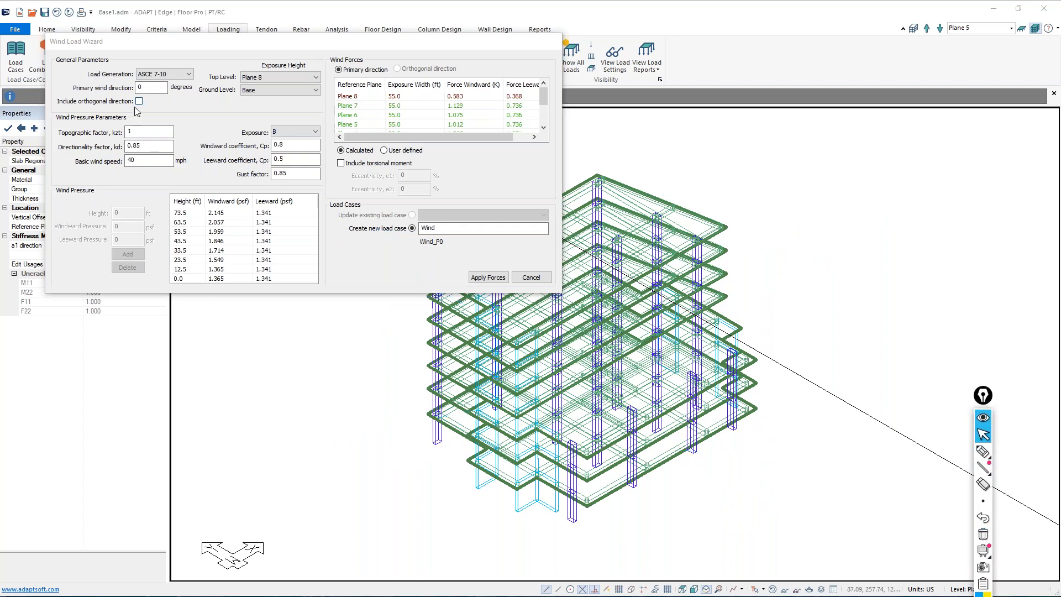
# Include the orthogonal wind direction and set the basic wind speed to 140 mph
pyautogui.click(139, 102)
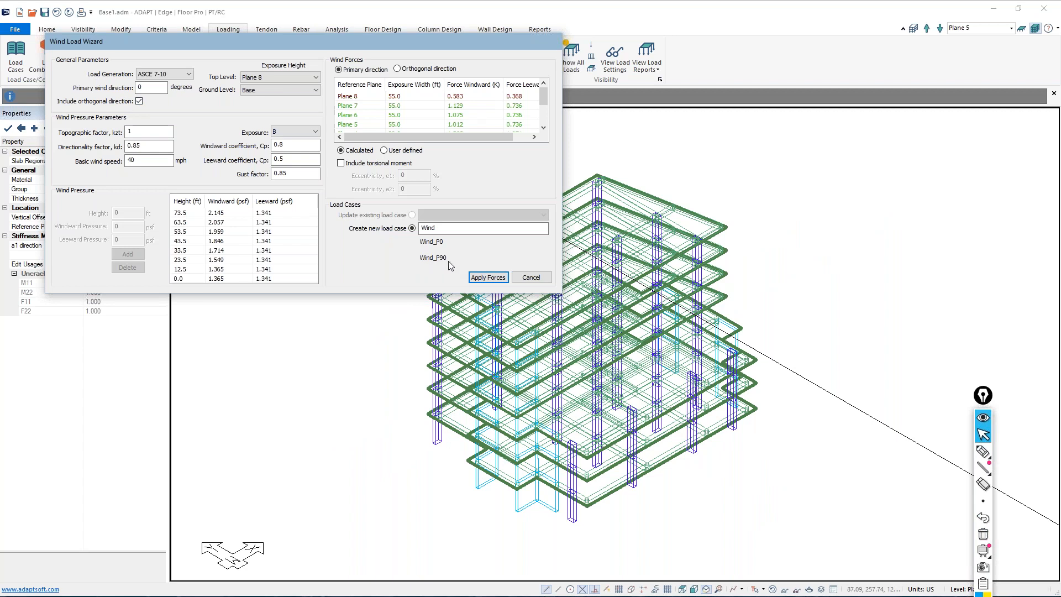
pyautogui.doubleClick(165, 164)
pyautogui.write('140')
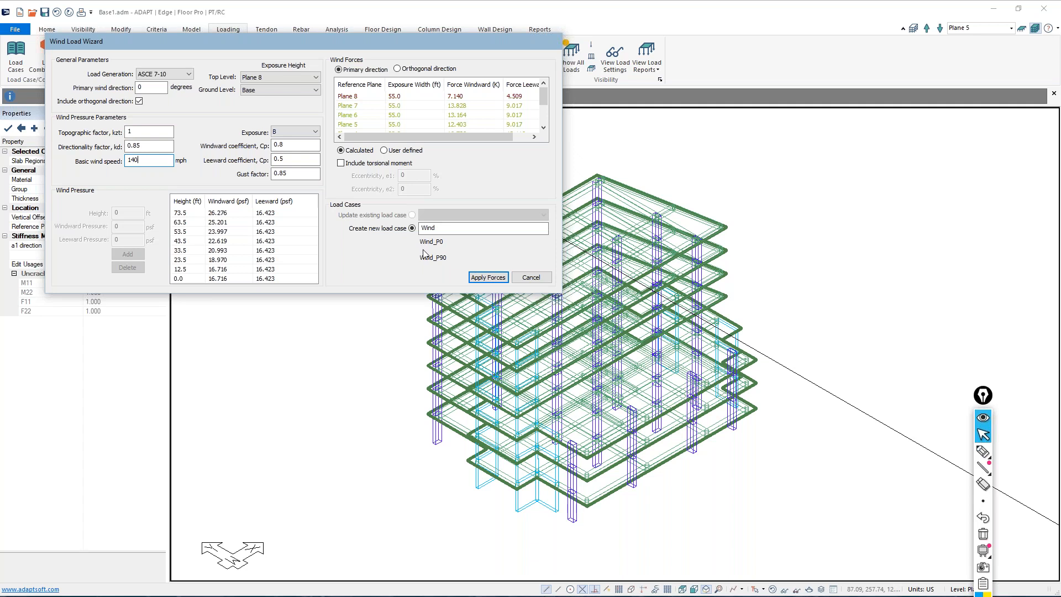
# Include the torsional moment in the wind forces with eccentricities e1 and e2 both set to 15%
pyautogui.click(341, 163)
pyautogui.press('Tab')
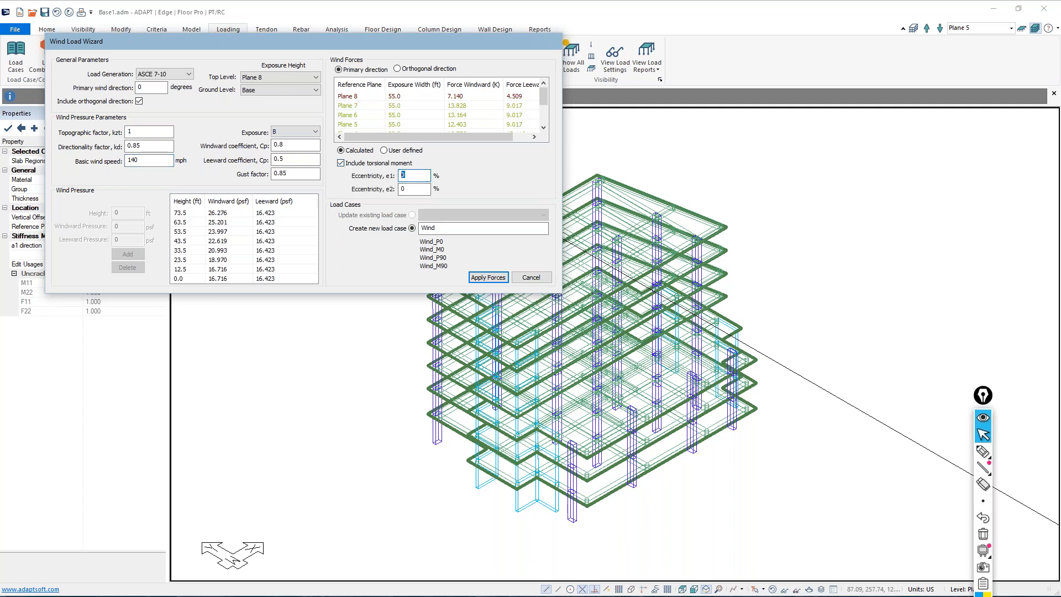
pyautogui.write('15')
pyautogui.press('Tab')
pyautogui.write('15')
pyautogui.click(983, 451)
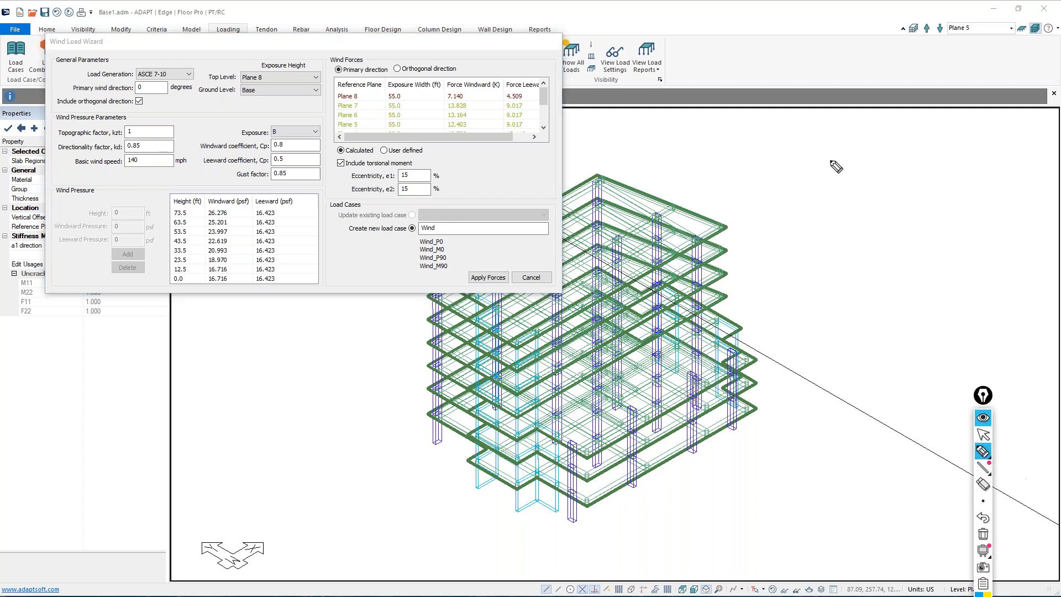
pyautogui.moveTo(765, 177)
pyautogui.mouseDown()
pyautogui.moveTo(1012, 162)
pyautogui.moveTo(1028, 308)
pyautogui.moveTo(811, 320)
pyautogui.moveTo(780, 160)
pyautogui.mouseUp()
pyautogui.moveTo(816, 227); pyautogui.dragTo(884, 225)
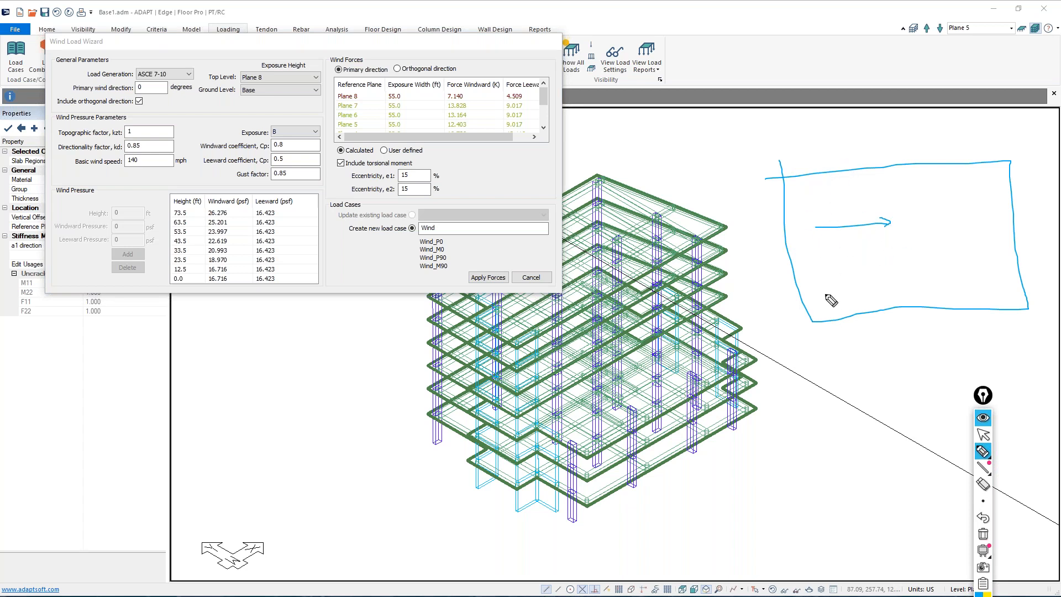
pyautogui.moveTo(821, 175); pyautogui.dragTo(831, 329)
pyautogui.moveTo(829, 157); pyautogui.dragTo(811, 184)
pyautogui.moveTo(844, 248)
pyautogui.mouseDown()
pyautogui.moveTo(877, 246)
pyautogui.moveTo(862, 260)
pyautogui.mouseUp()
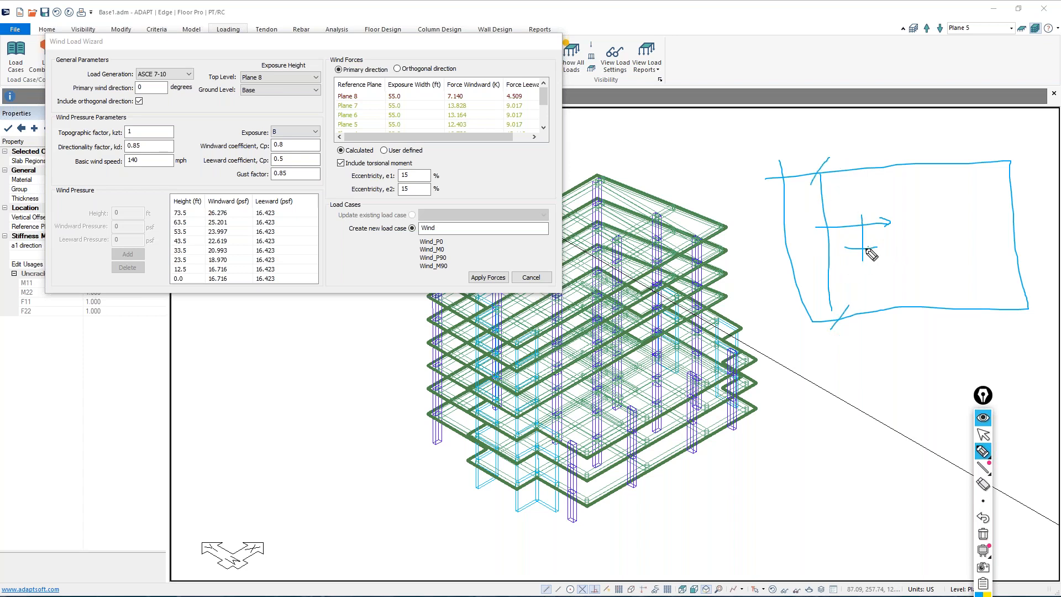
pyautogui.moveTo(833, 211)
pyautogui.mouseDown()
pyautogui.moveTo(905, 251)
pyautogui.moveTo(893, 253)
pyautogui.mouseUp()
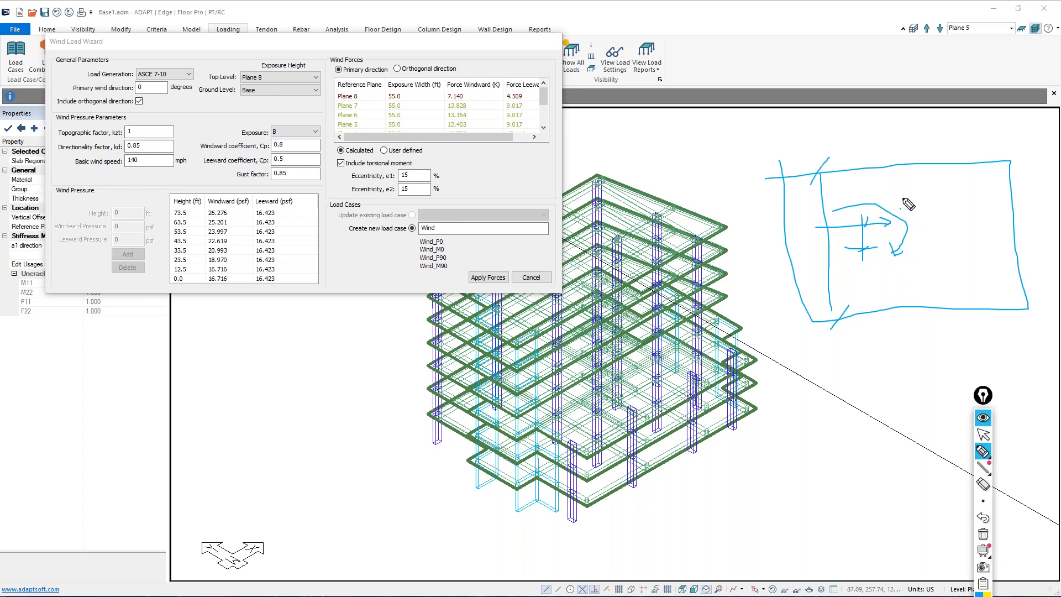
pyautogui.moveTo(901, 214); pyautogui.dragTo(931, 198)
pyautogui.moveTo(902, 347); pyautogui.dragTo(890, 259)
pyautogui.moveTo(926, 304)
pyautogui.mouseDown()
pyautogui.moveTo(924, 257)
pyautogui.moveTo(935, 277)
pyautogui.moveTo(900, 283)
pyautogui.moveTo(944, 231)
pyautogui.moveTo(955, 238)
pyautogui.mouseUp()
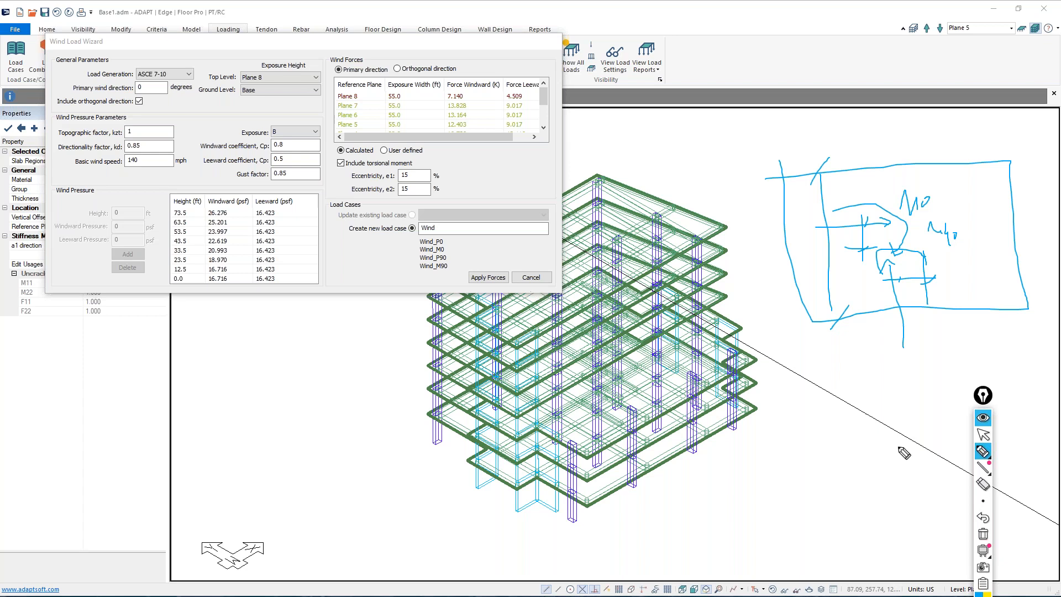
pyautogui.click(983, 534)
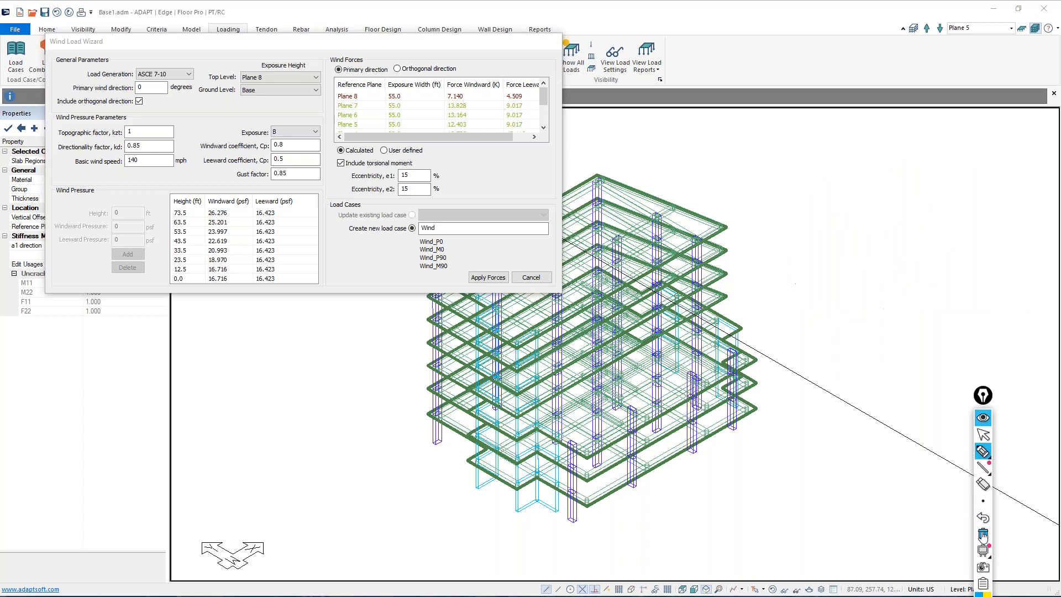
pyautogui.click(983, 451)
pyautogui.click(983, 436)
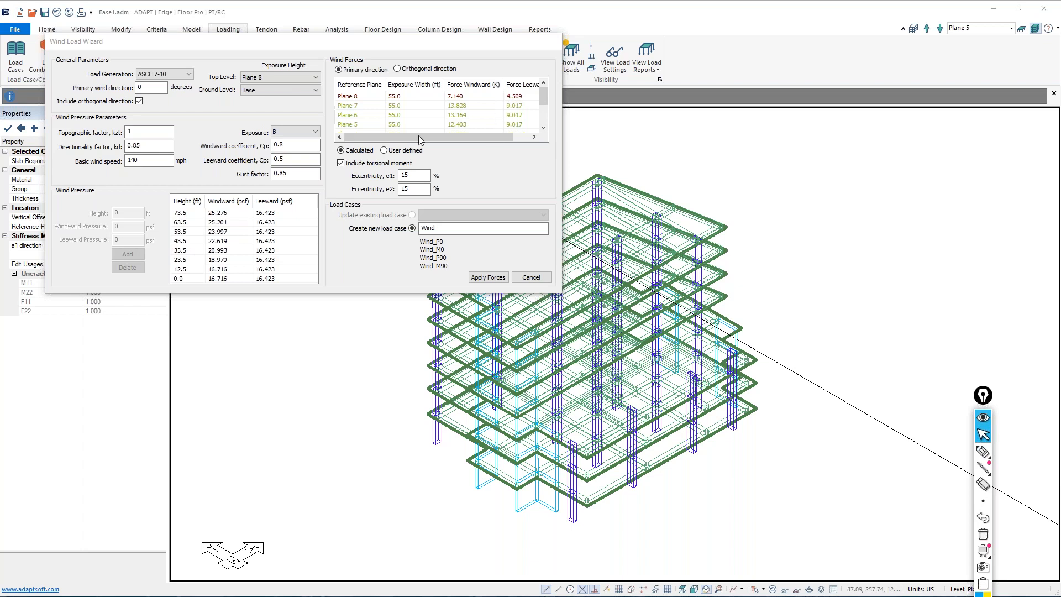
# Try user-defined wind forces, opening Plane 7's windward force for editing, and return to the calculated forces
pyautogui.click(384, 151)
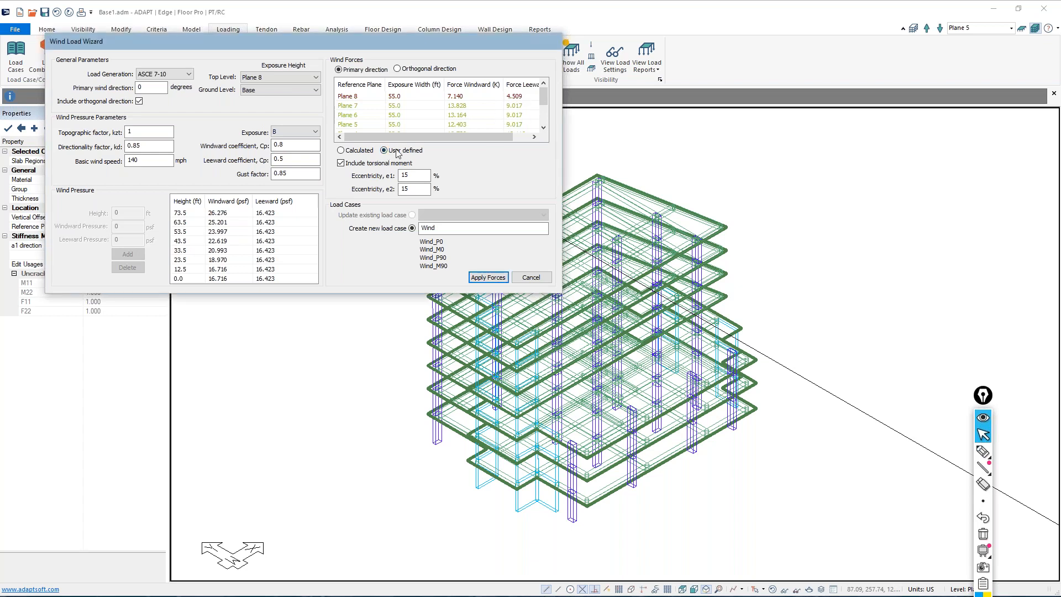
pyautogui.doubleClick(460, 104)
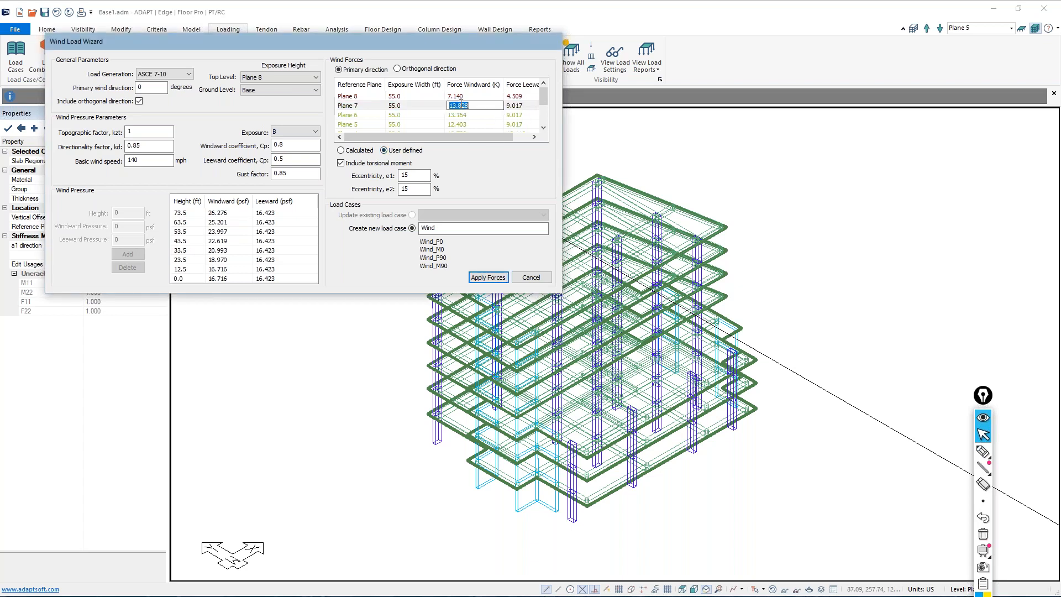
pyautogui.scroll(-2, 465, 102)
pyautogui.scroll(2, 471, 118)
pyautogui.scroll(-2, 469, 99)
pyautogui.scroll(2, 448, 116)
pyautogui.click(341, 151)
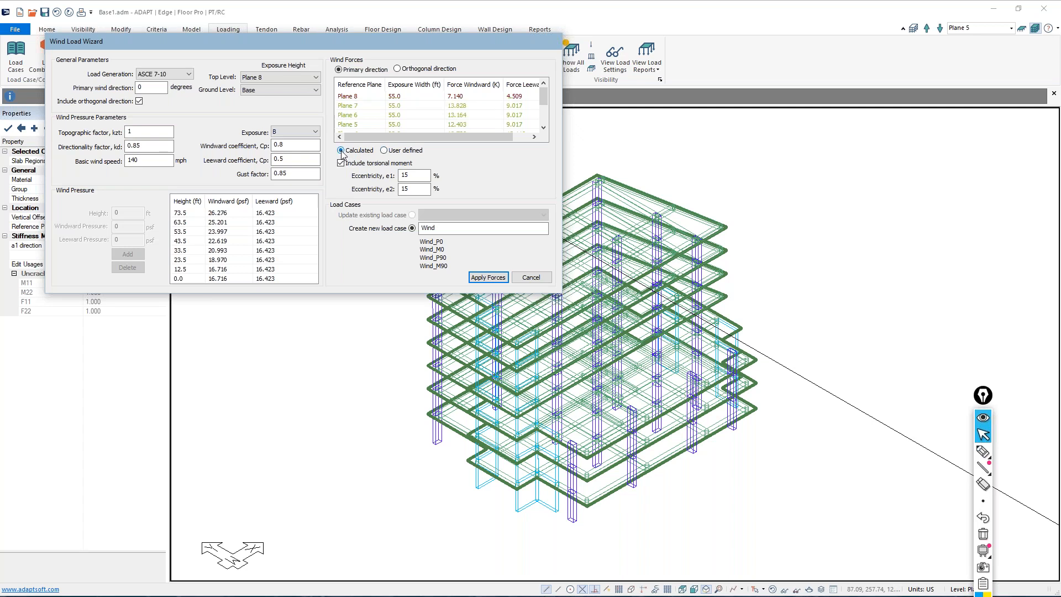
# Apply the calculated wind forces to the new Wind load cases and hide all loads on the model
pyautogui.click(488, 278)
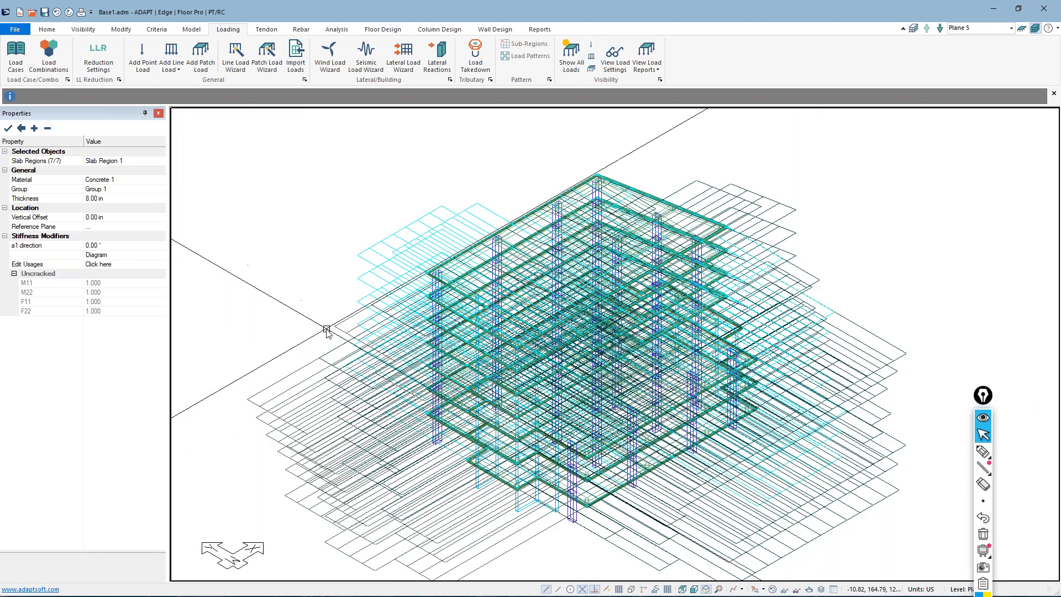
pyautogui.moveTo(328, 323); pyautogui.dragTo(507, 372, button='middle')
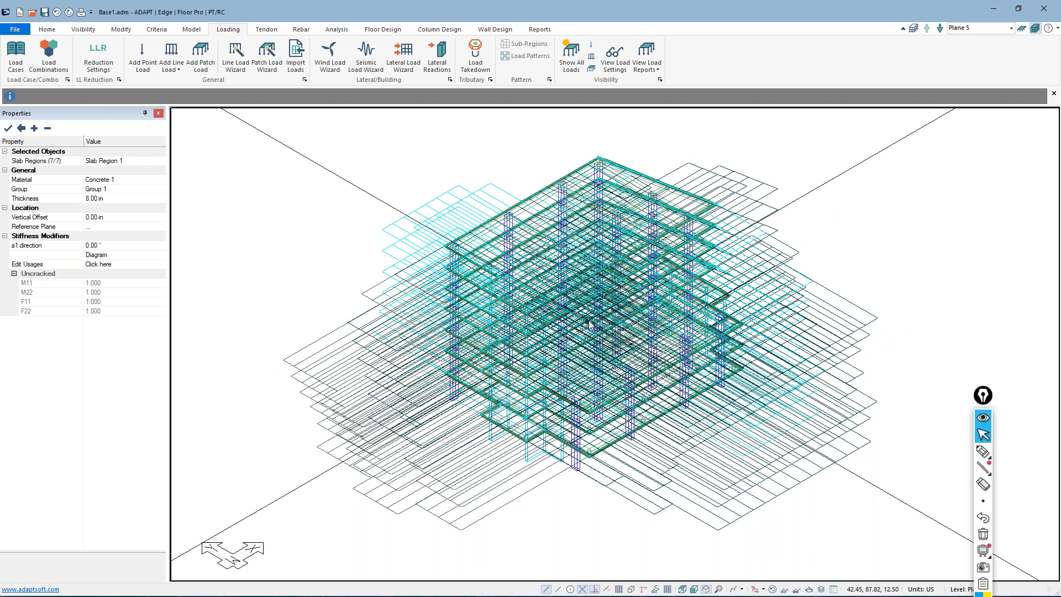
pyautogui.click(571, 55)
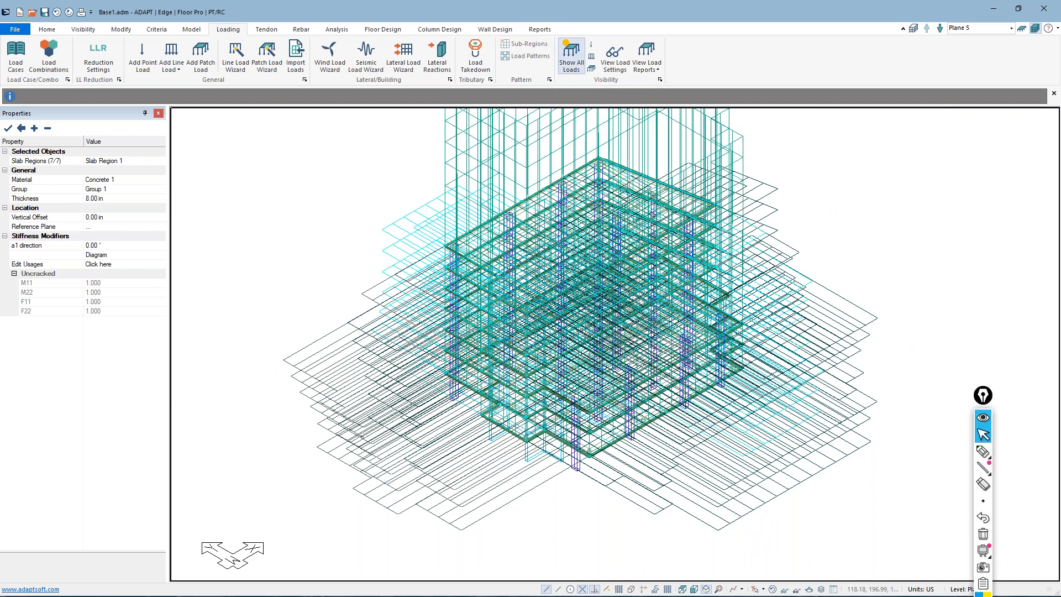
pyautogui.click(571, 55)
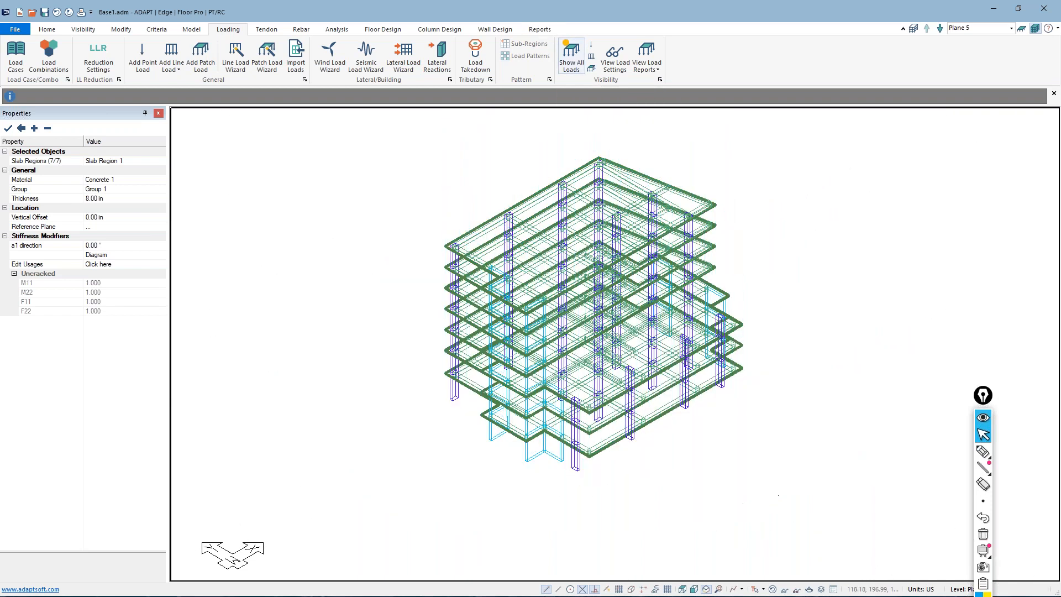
# Set the load view to display only line loads for the WIND_P0 load case
pyautogui.click(591, 57)
pyautogui.click(591, 56)
pyautogui.click(606, 66)
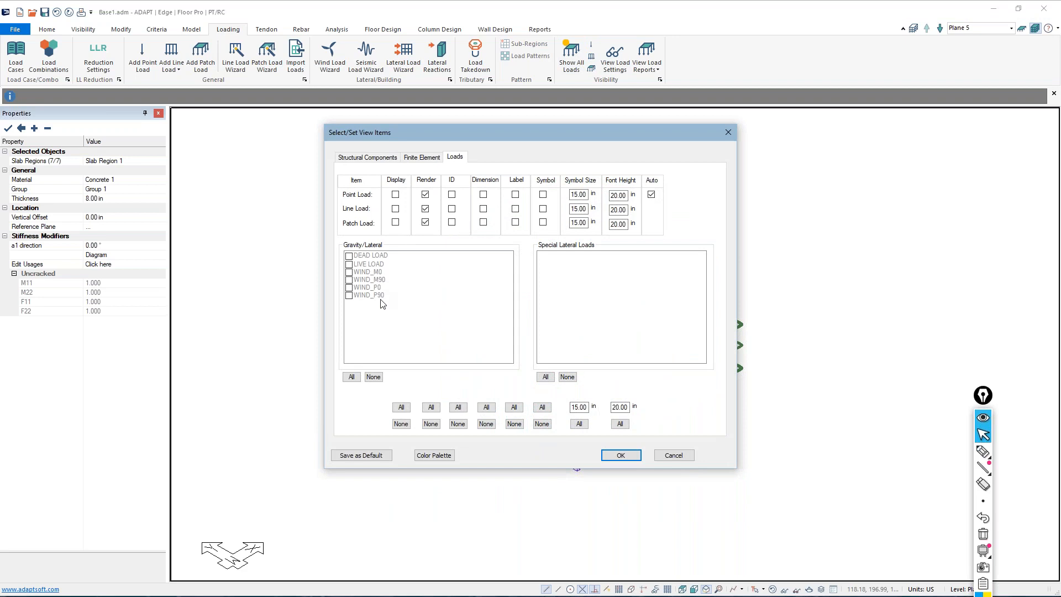
pyautogui.click(395, 209)
pyautogui.click(349, 287)
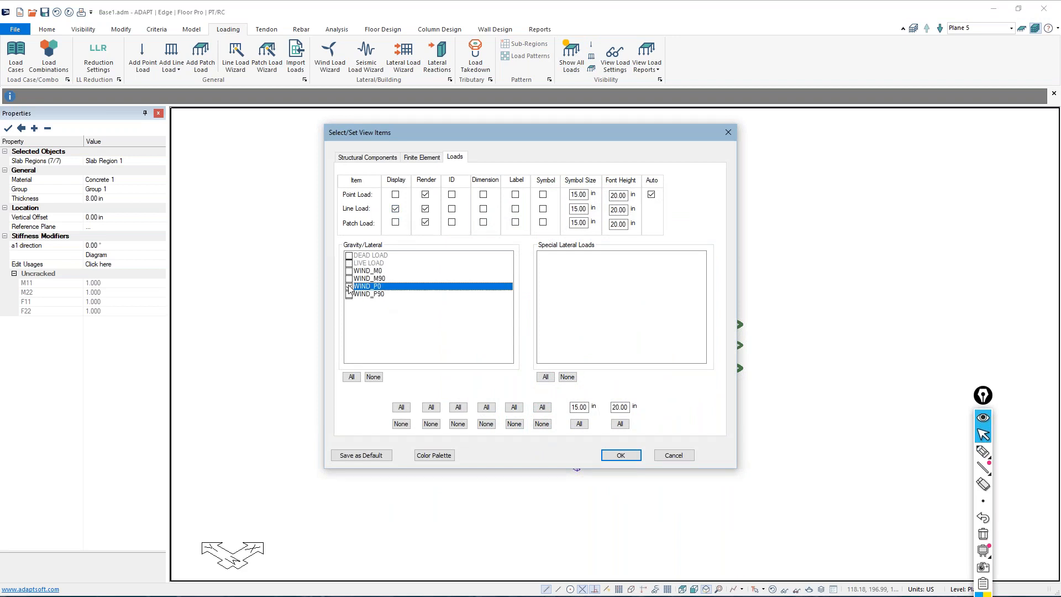
pyautogui.click(616, 455)
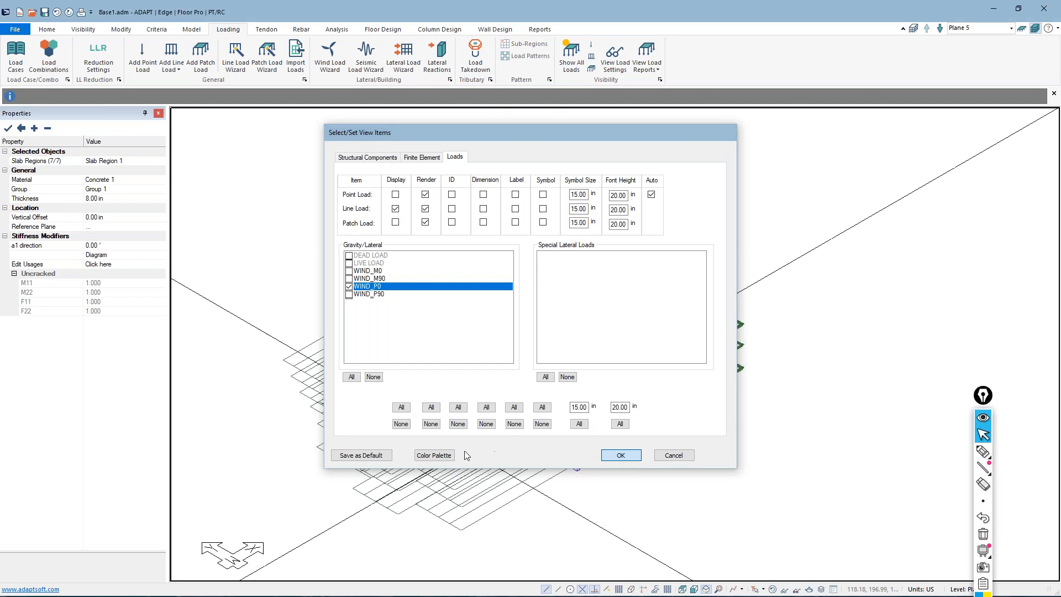
# Switch to single-level mode and inspect the lateral force components of the two windward line loads on the slab edge
pyautogui.click(1022, 29)
pyautogui.scroll(4, 441, 219)
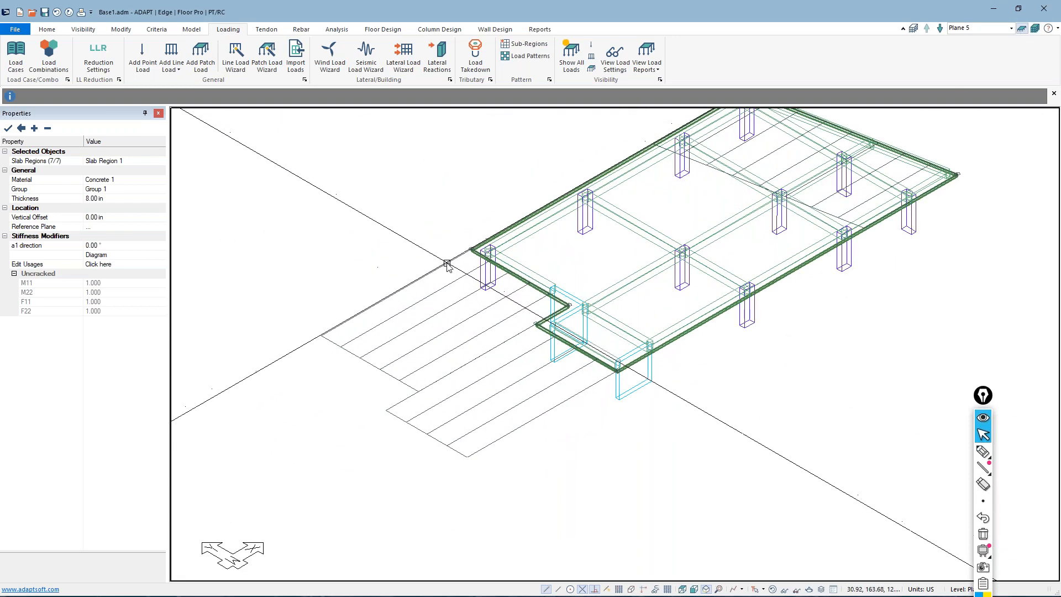
pyautogui.doubleClick(432, 265)
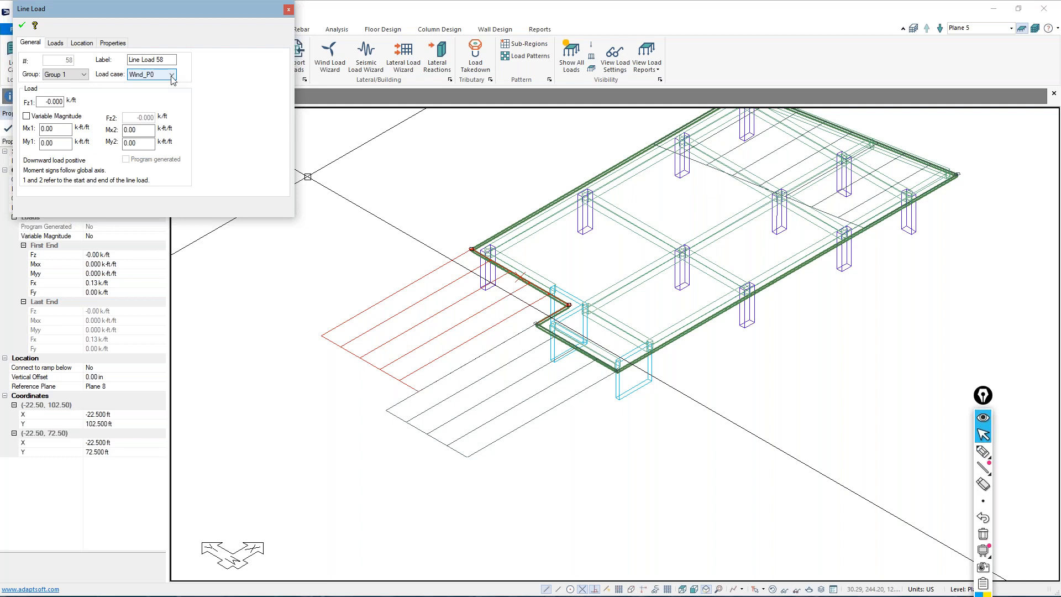
pyautogui.click(58, 47)
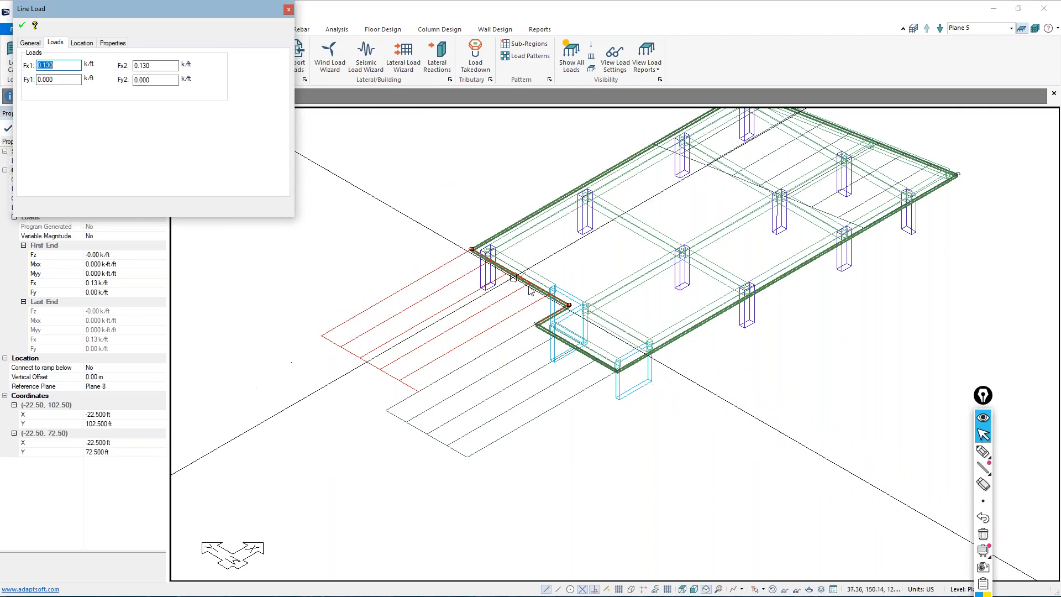
pyautogui.click(509, 368)
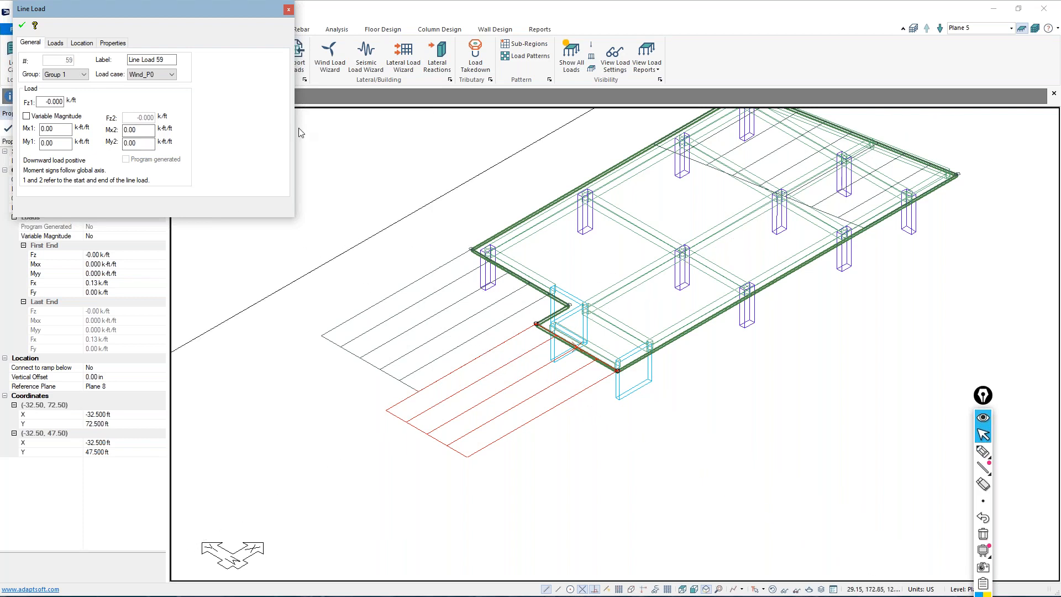
pyautogui.click(57, 44)
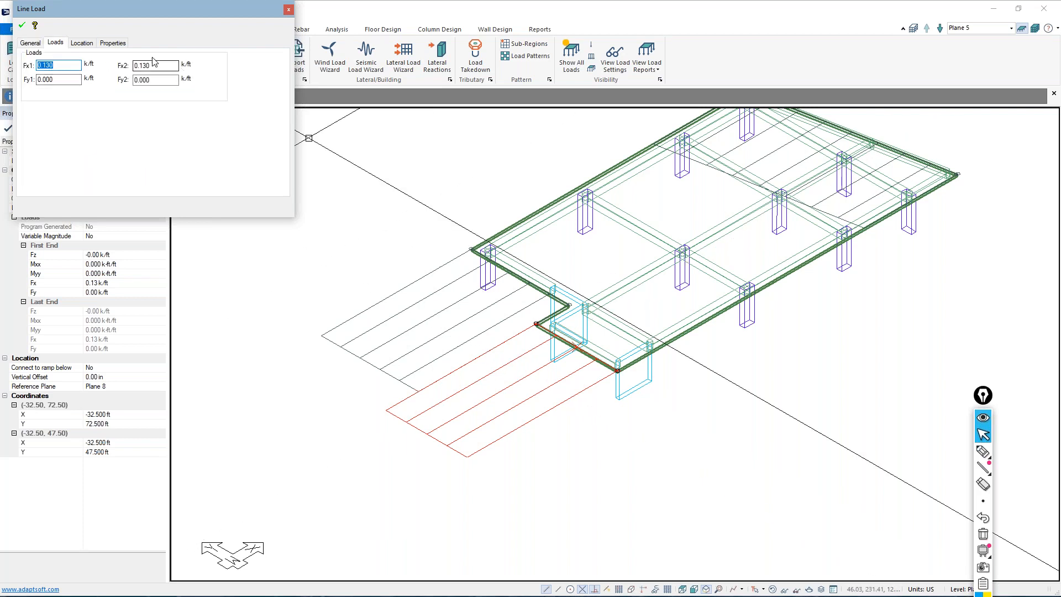
pyautogui.press('Escape')
# Inspect the lateral force components of the leeward line load on the slab's opposite, slanted edge
pyautogui.moveTo(395, 302); pyautogui.dragTo(259, 455, button='middle')
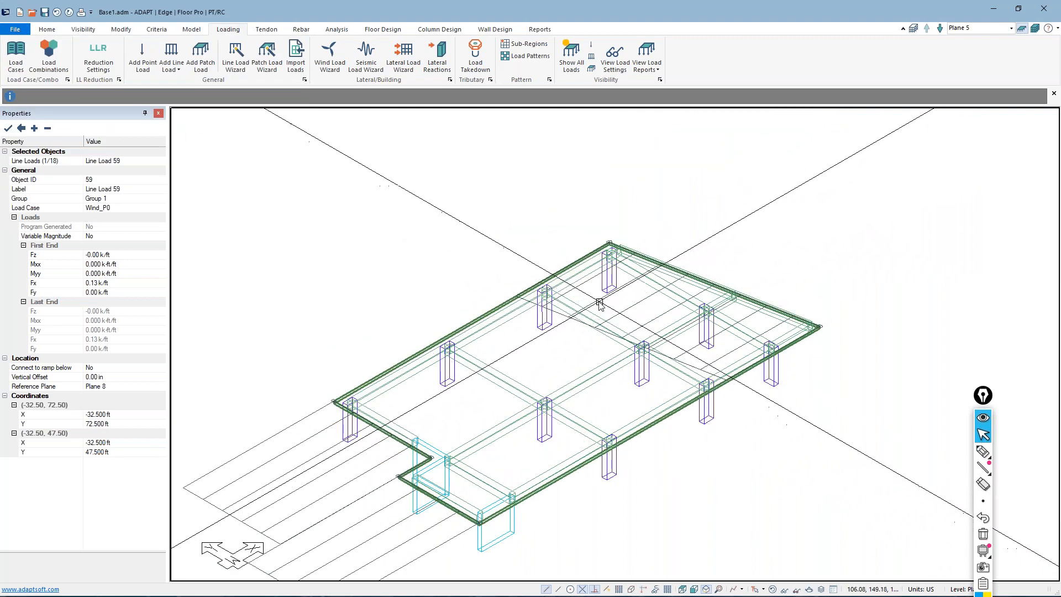
pyautogui.doubleClick(598, 302)
pyautogui.click(56, 42)
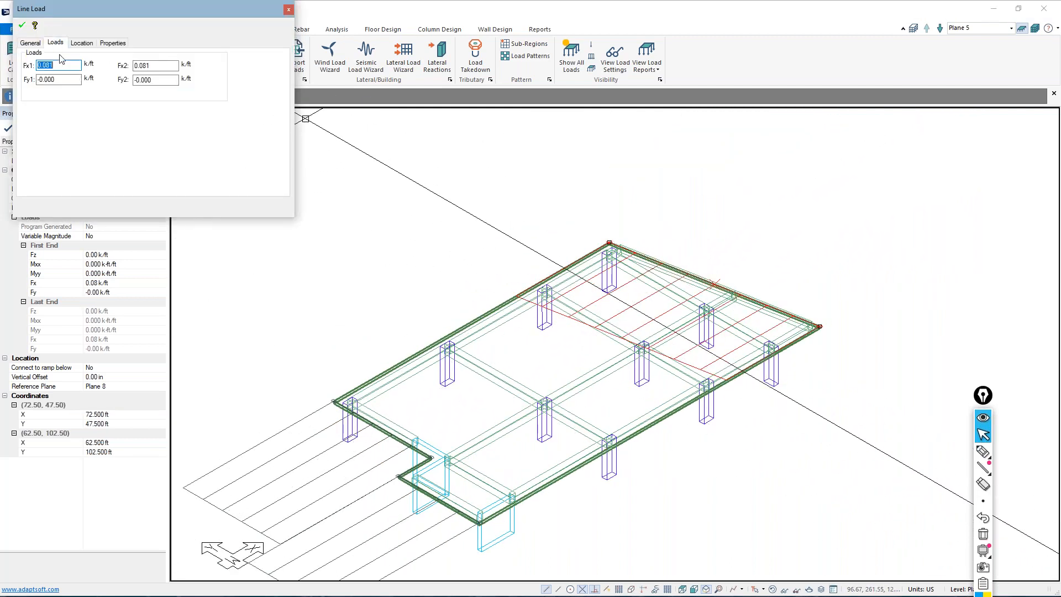
pyautogui.press('Escape')
# Review the wind cases under Building Loads in the Load Case Library
pyautogui.scroll(-2, 491, 256)
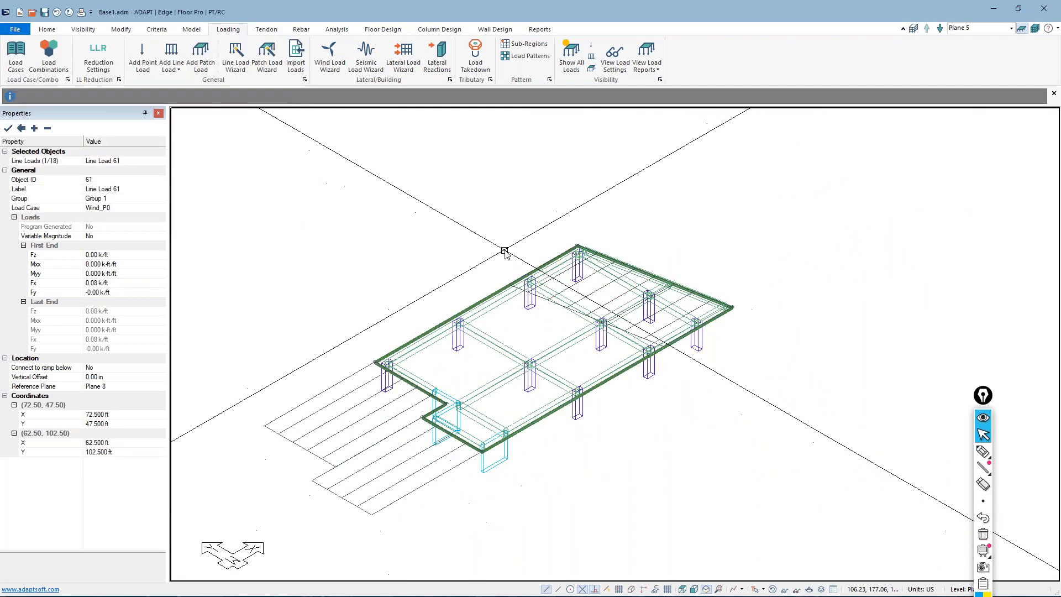
pyautogui.scroll(-2, 518, 276)
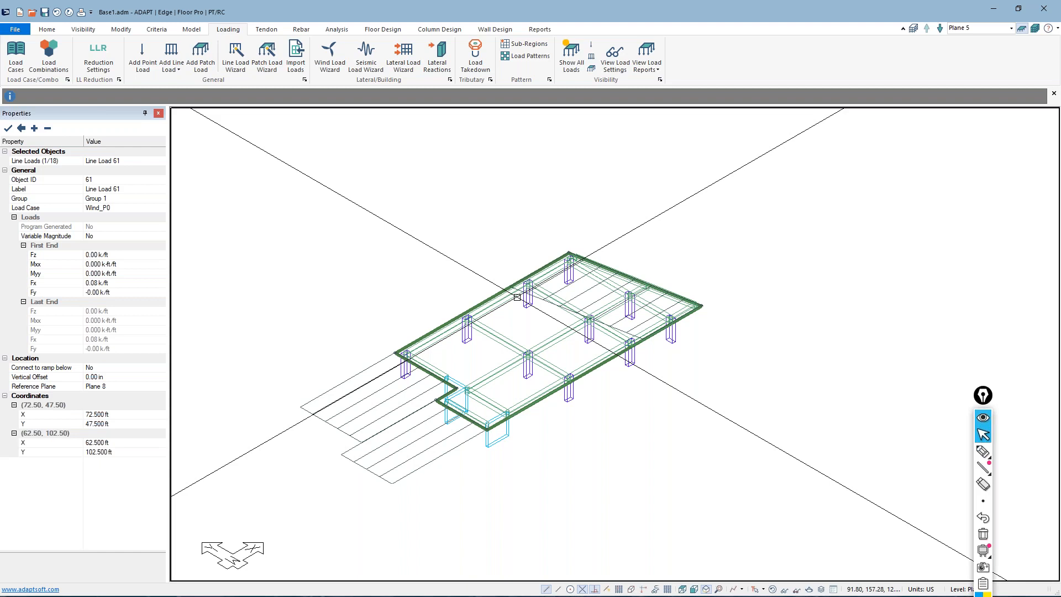
pyautogui.scroll(-2, 787, 417)
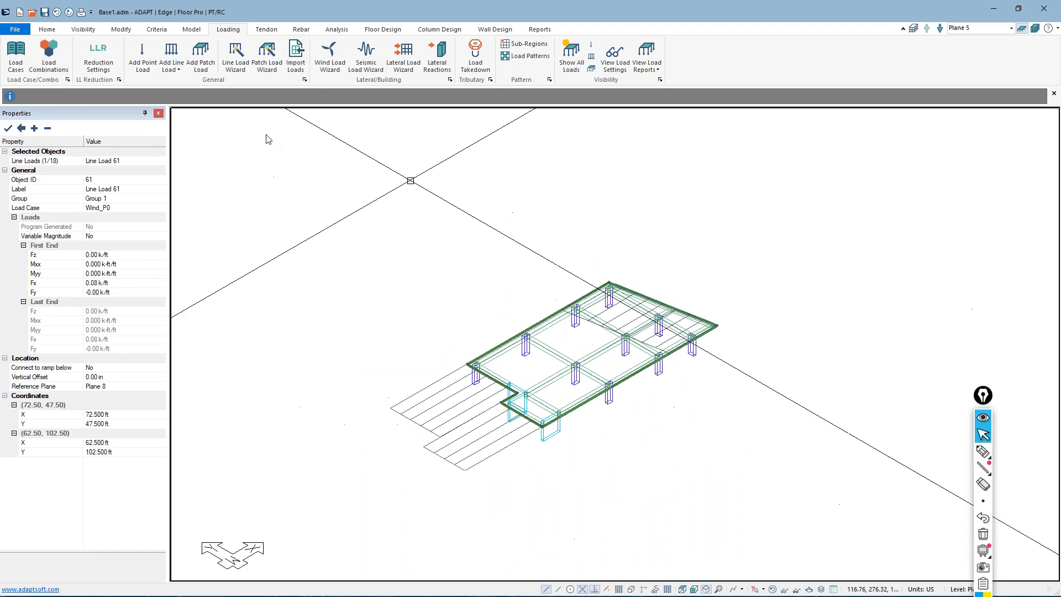
pyautogui.click(8, 64)
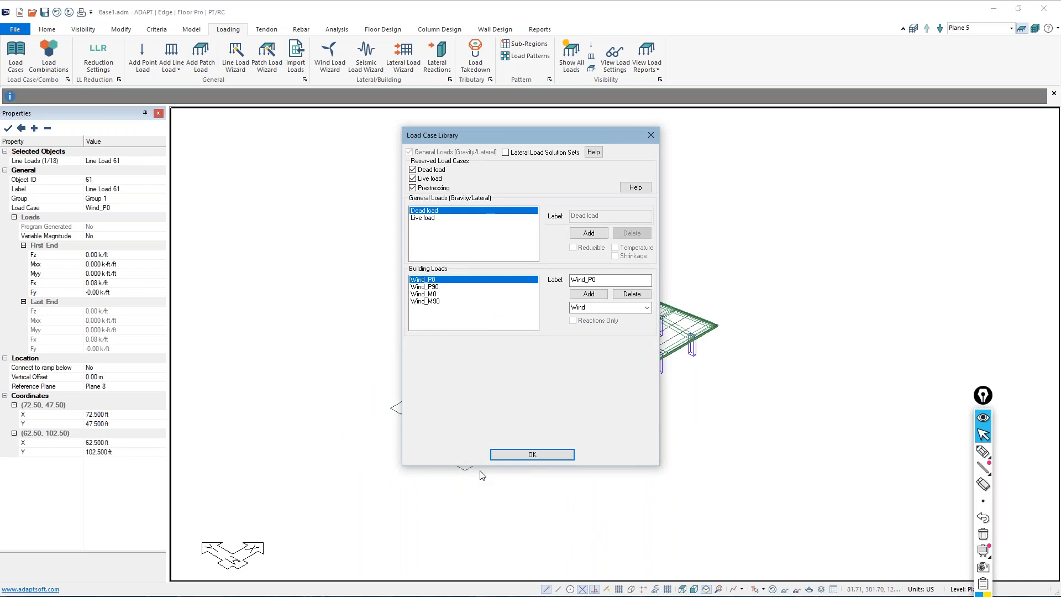
pyautogui.click(510, 453)
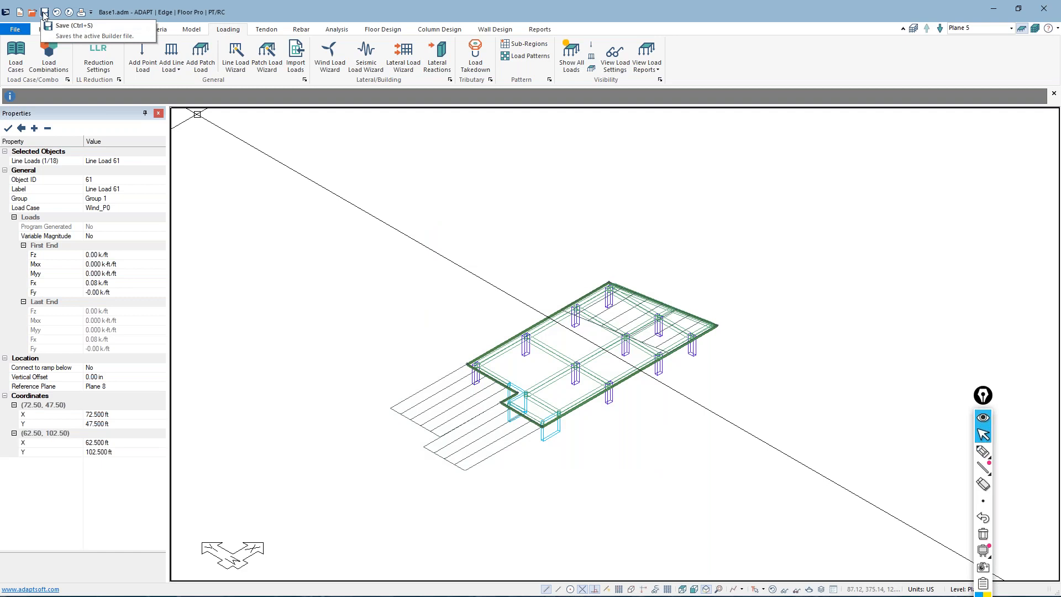
# Show the whole building in multi-level mode with all load displays turned off
pyautogui.click(1023, 30)
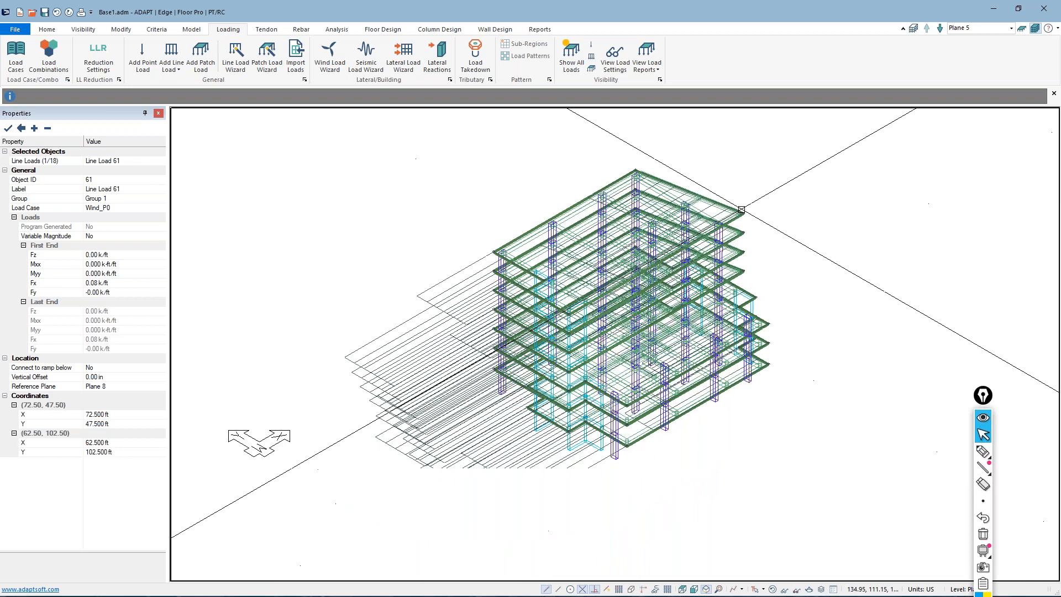
pyautogui.click(571, 53)
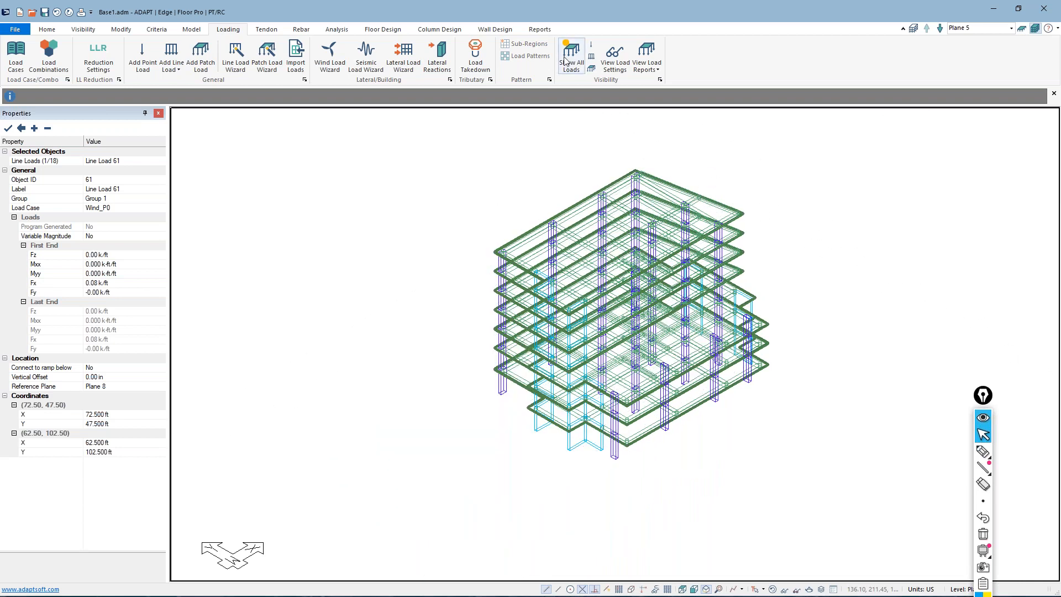
# Try User Defined generation with the Storey Force option in the Seismic Load Wizard, and close it without applying loads
pyautogui.click(373, 55)
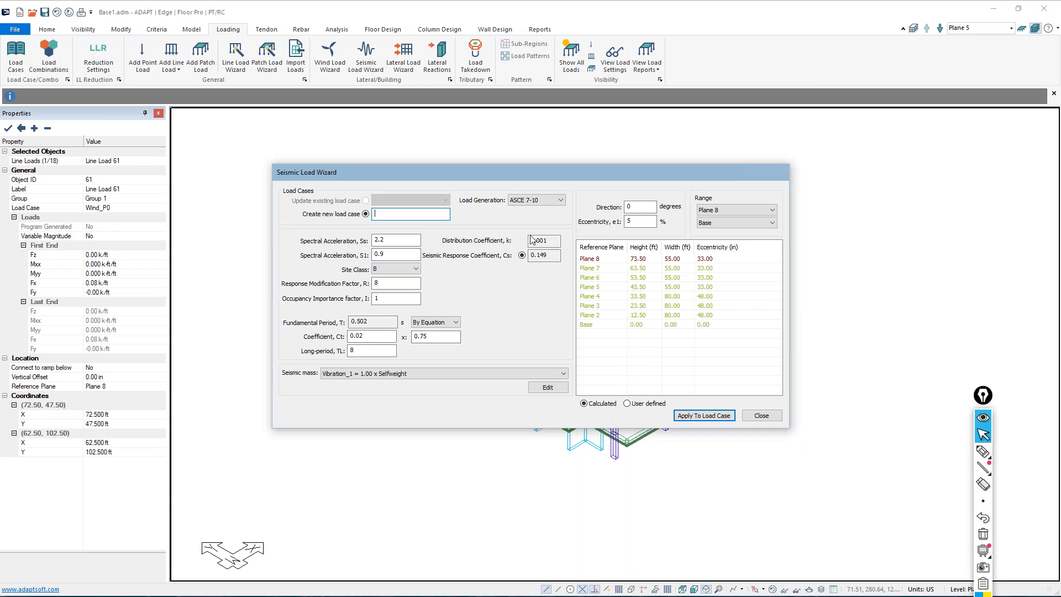
pyautogui.click(544, 200)
pyautogui.click(545, 211)
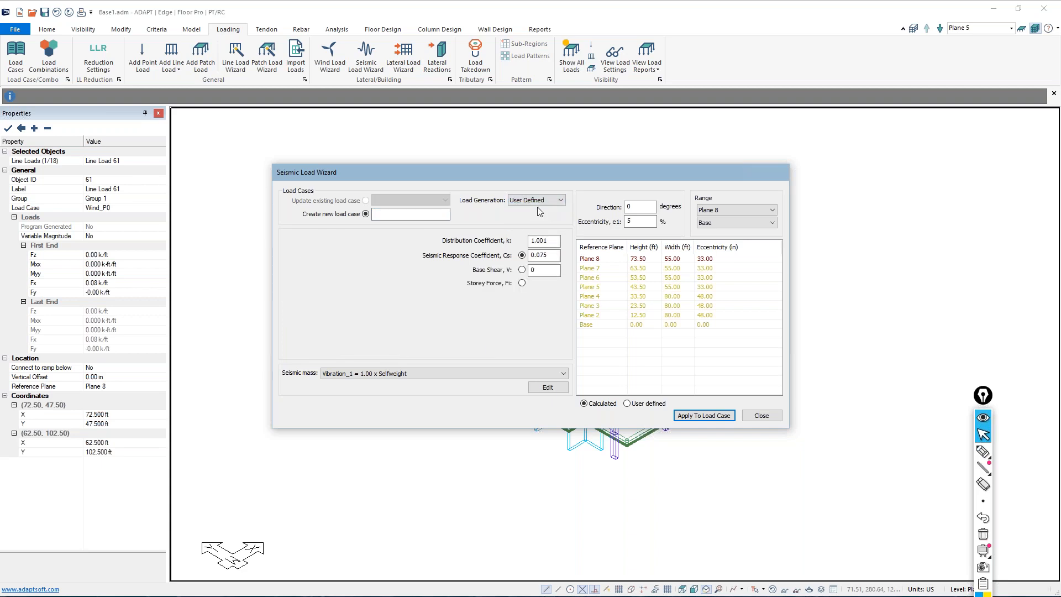
pyautogui.click(522, 283)
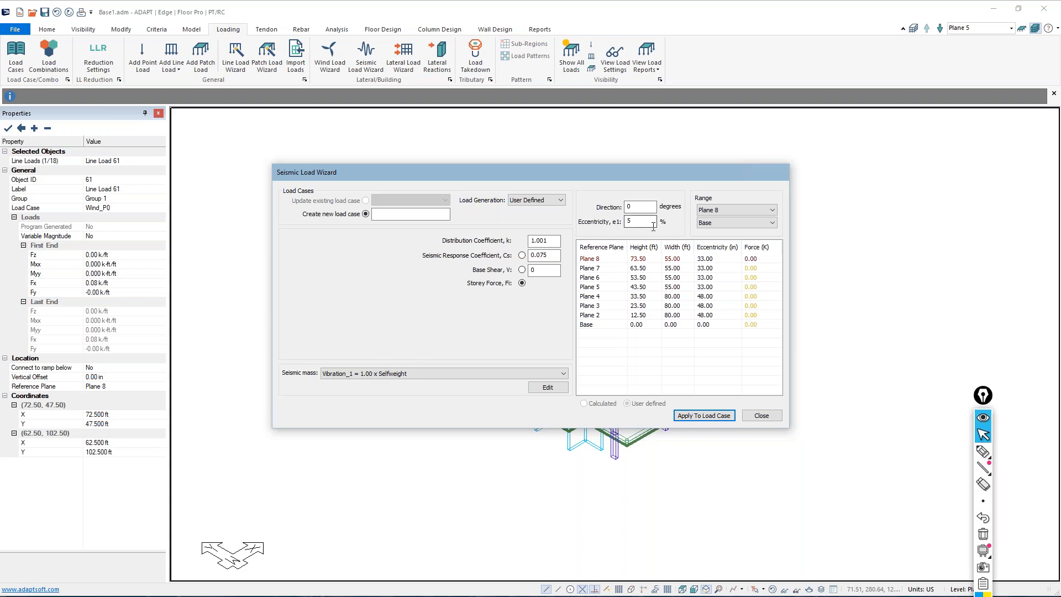
pyautogui.doubleClick(628, 222)
pyautogui.click(1052, 425)
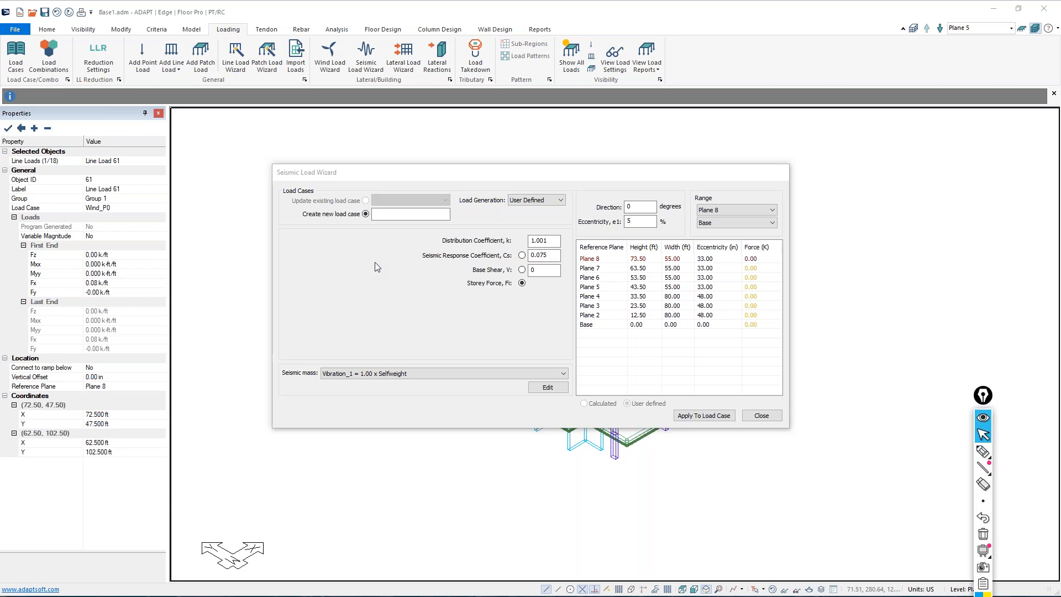
pyautogui.click(765, 416)
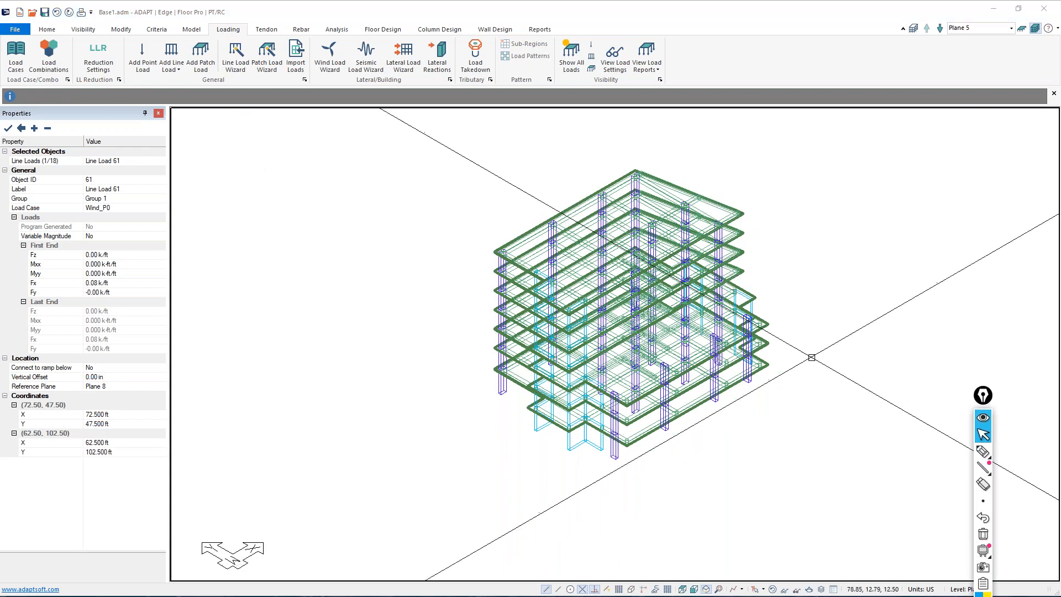
# Review the vibration combination and its selfweight load factor in the vibration settings, and accept them as they are
pyautogui.moveTo(815, 438); pyautogui.dragTo(781, 457, button='middle')
pyautogui.scroll(1, 729, 434)
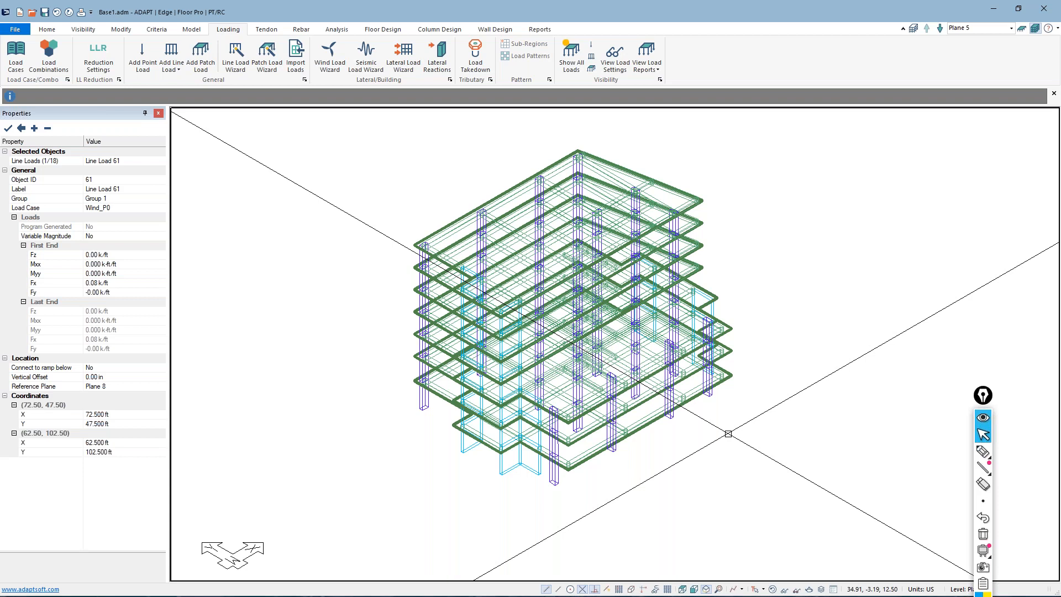
pyautogui.click(335, 32)
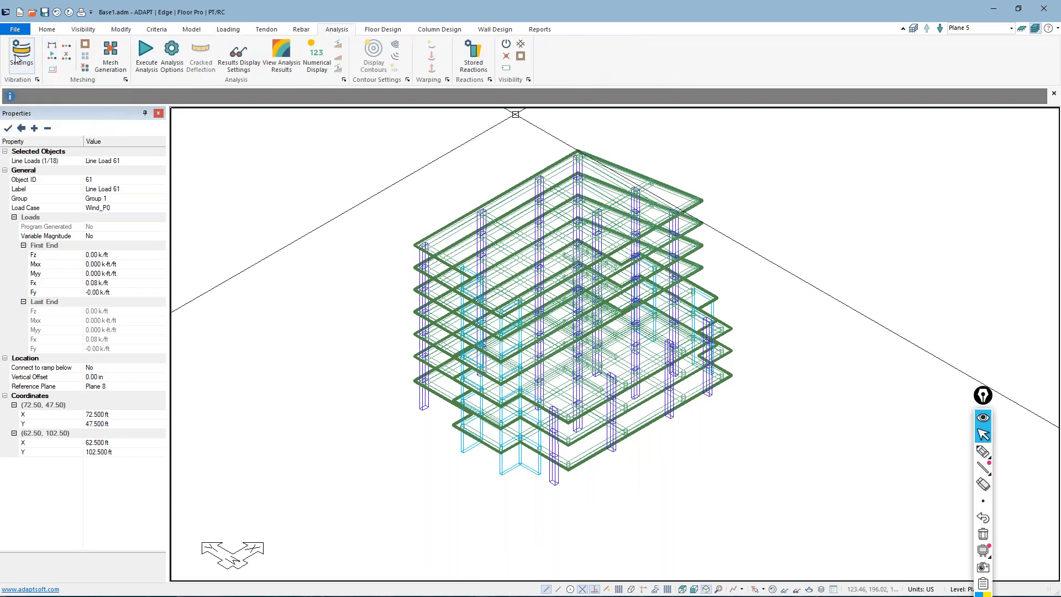
pyautogui.click(17, 59)
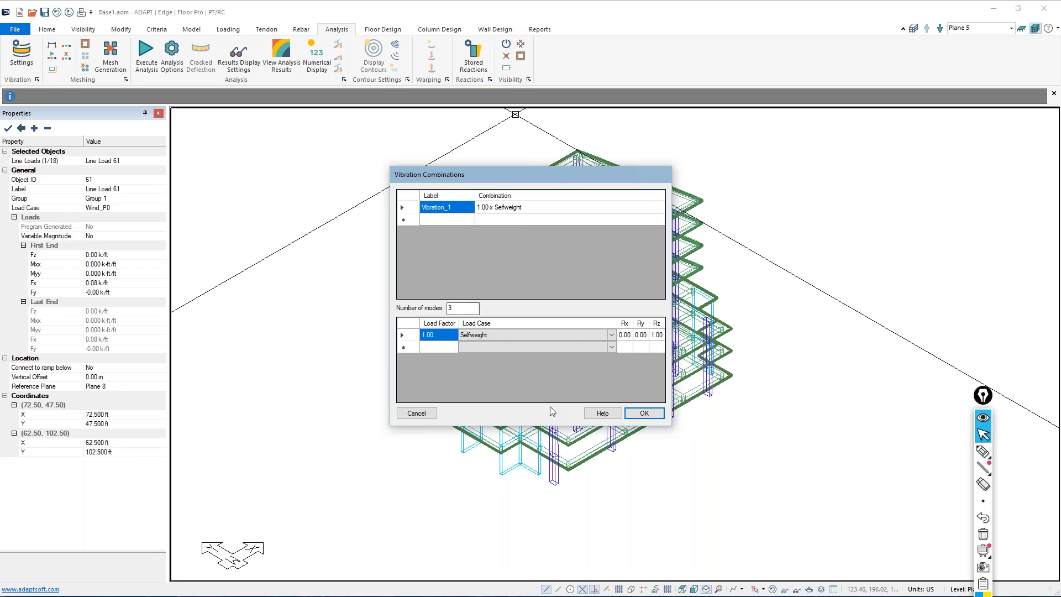
pyautogui.click(646, 412)
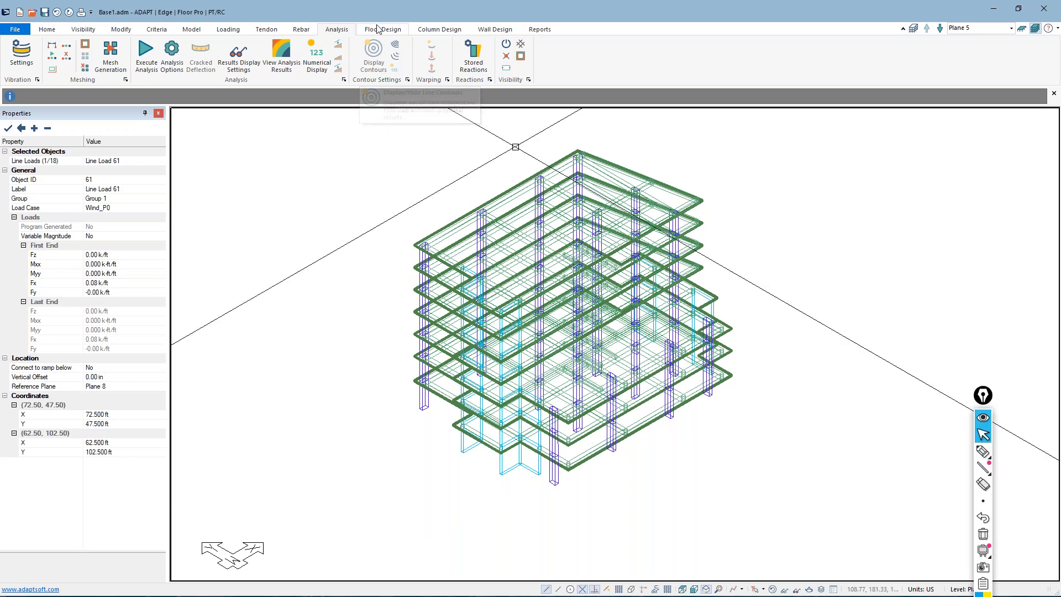
# Generate the ASCE 7-10 seismic load case EQX with spectral acceleration S1 of 1.2 and response modification factor R of 4
pyautogui.click(227, 29)
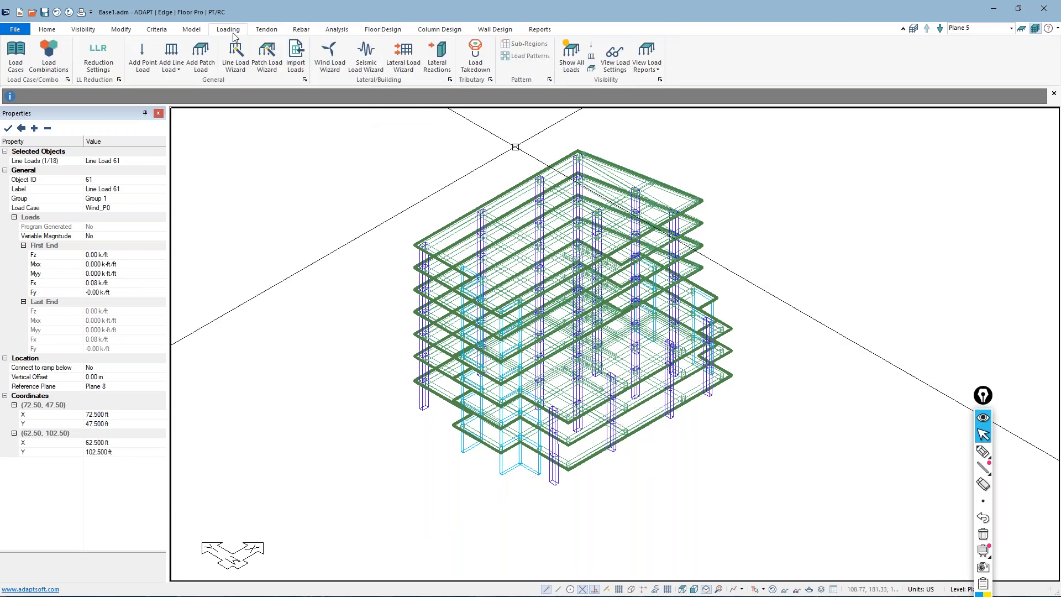
pyautogui.click(366, 55)
pyautogui.click(410, 214)
pyautogui.write('EQX')
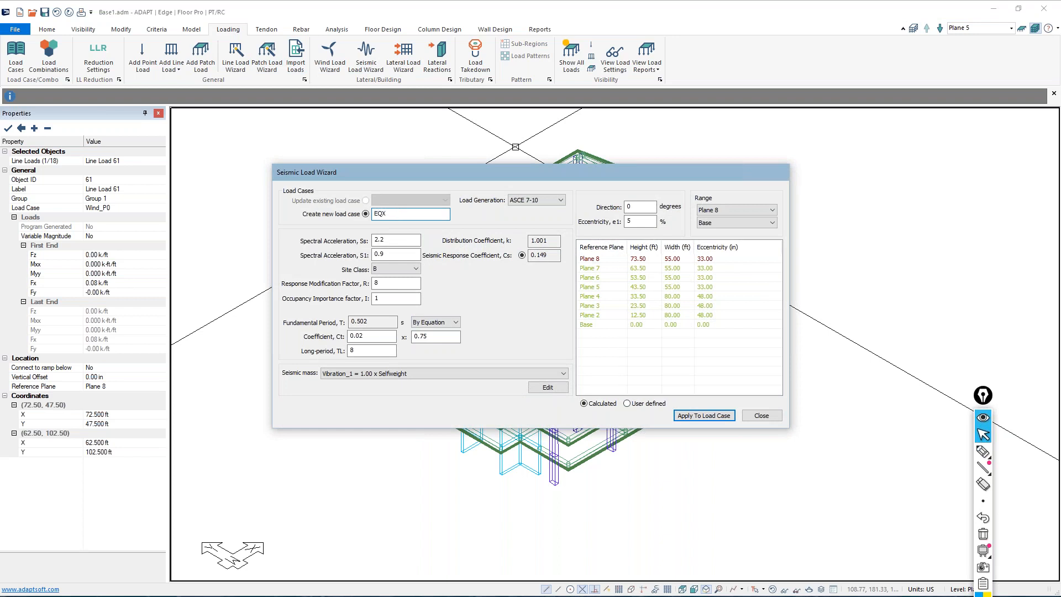
pyautogui.doubleClick(380, 255)
pyautogui.write('1.2')
pyautogui.doubleClick(394, 282)
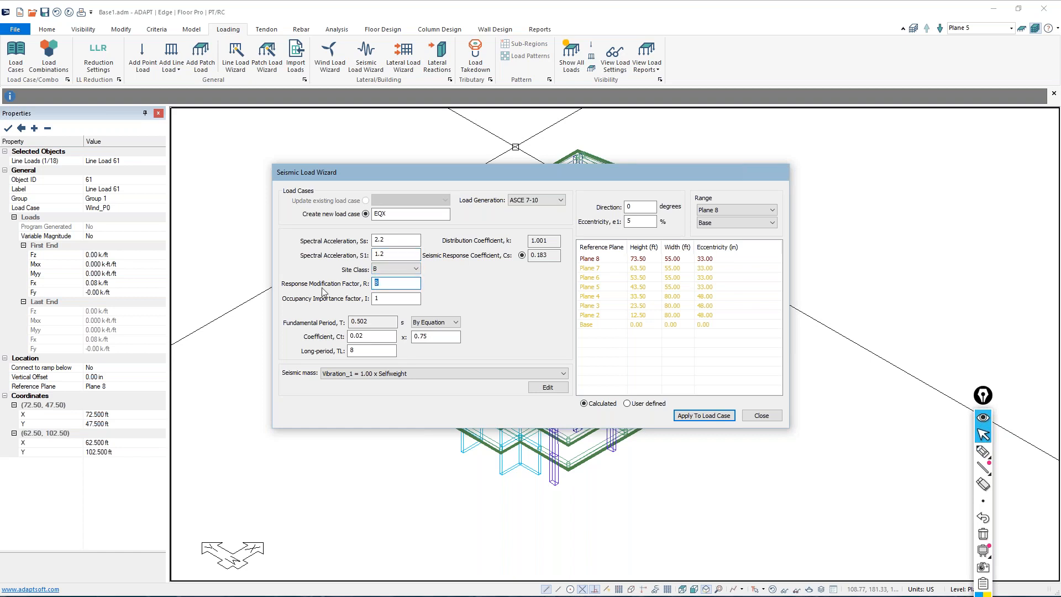
pyautogui.write('4')
pyautogui.press('Tab')
pyautogui.moveTo(517, 174); pyautogui.dragTo(494, 180)
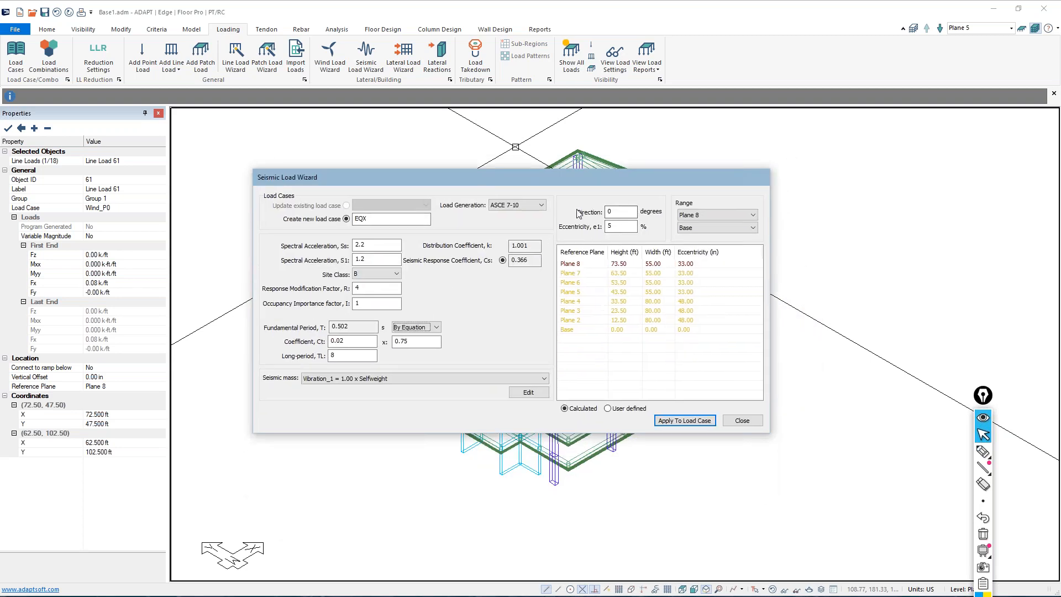
pyautogui.click(613, 227)
pyautogui.click(691, 421)
# Generate a second seismic load case EQY with direction 90 degrees, and close the Seismic Load Wizard
pyautogui.click(381, 220)
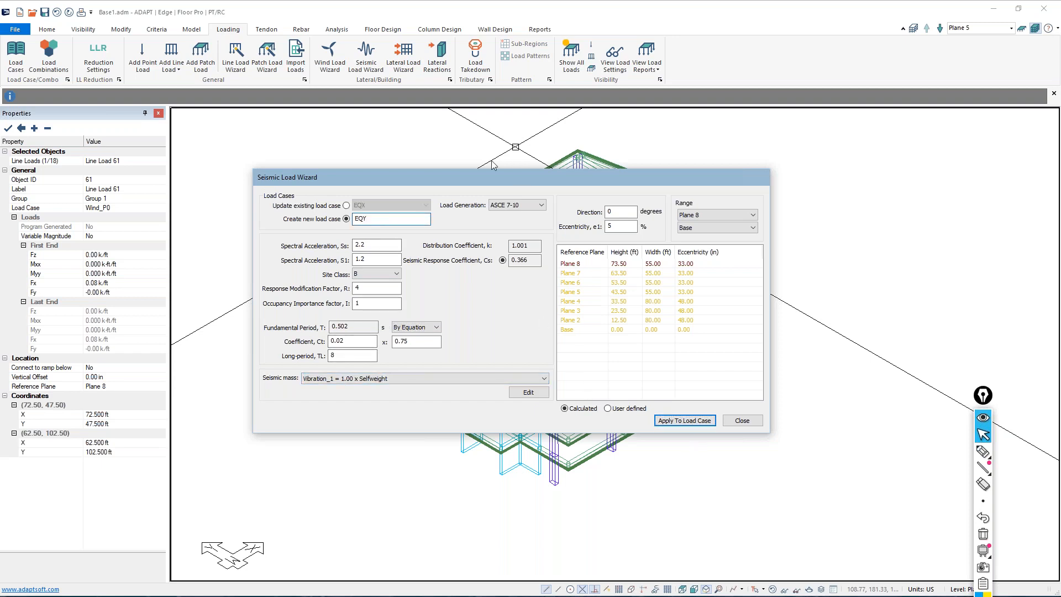
pyautogui.doubleClick(613, 212)
pyautogui.write('90')
pyautogui.click(690, 422)
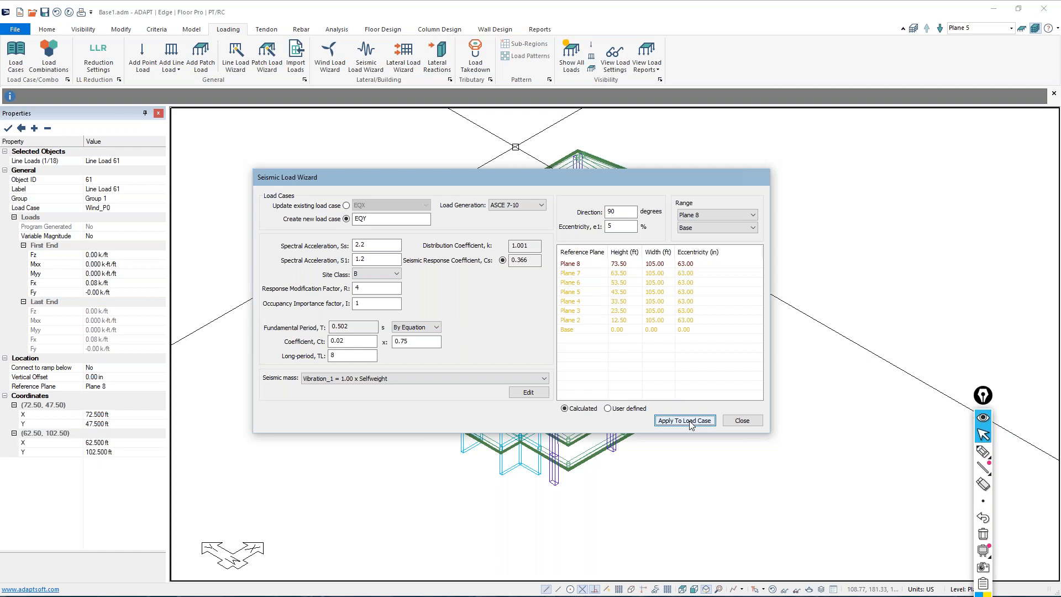
pyautogui.click(690, 421)
pyautogui.click(742, 420)
# Check the seismic cases in the Load Case Library and the existing load combinations table without changing anything
pyautogui.click(16, 54)
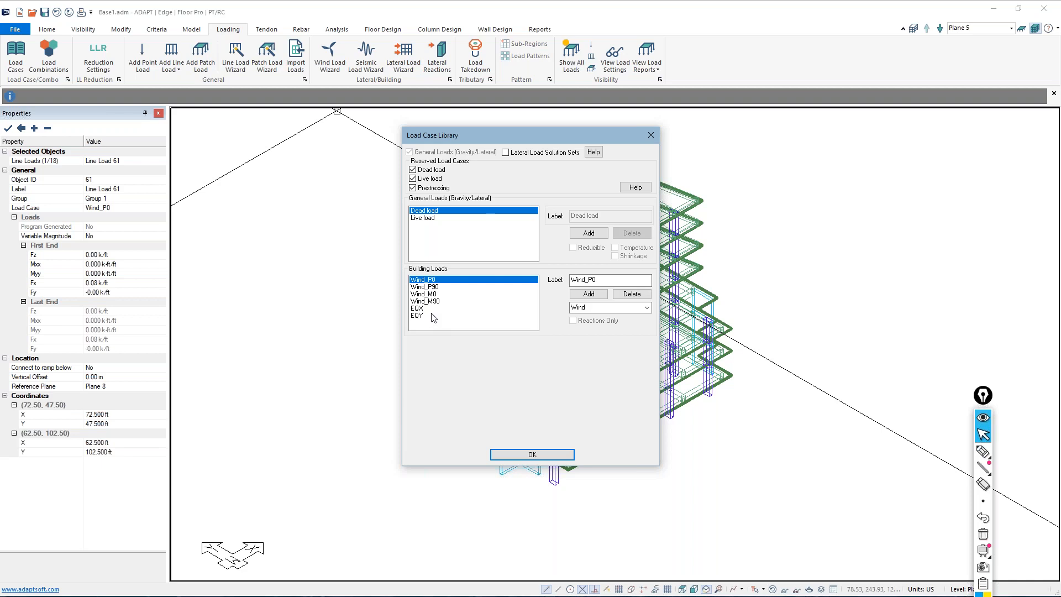
pyautogui.click(652, 134)
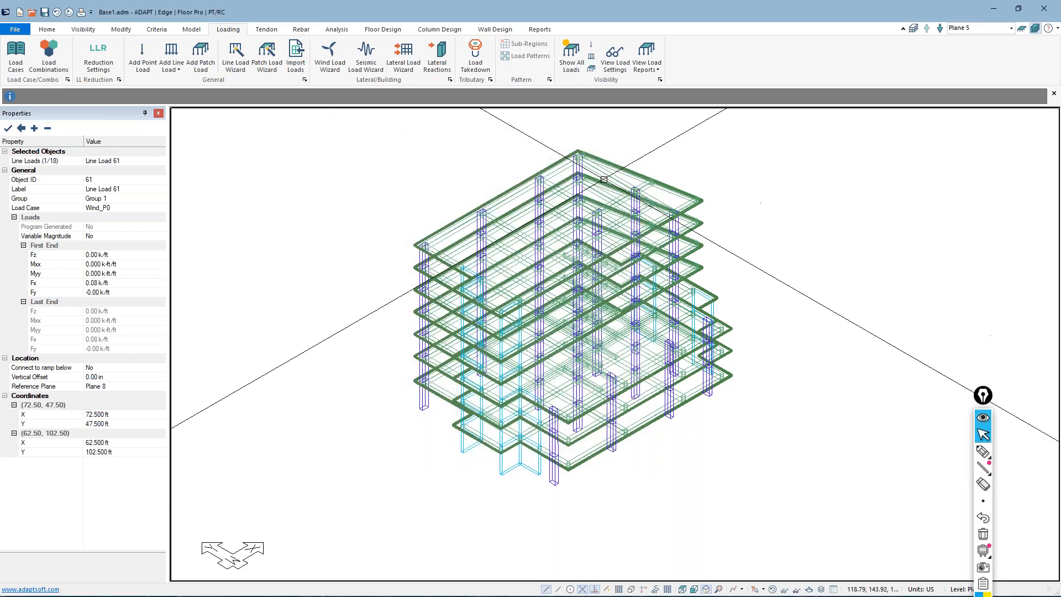
pyautogui.click(50, 67)
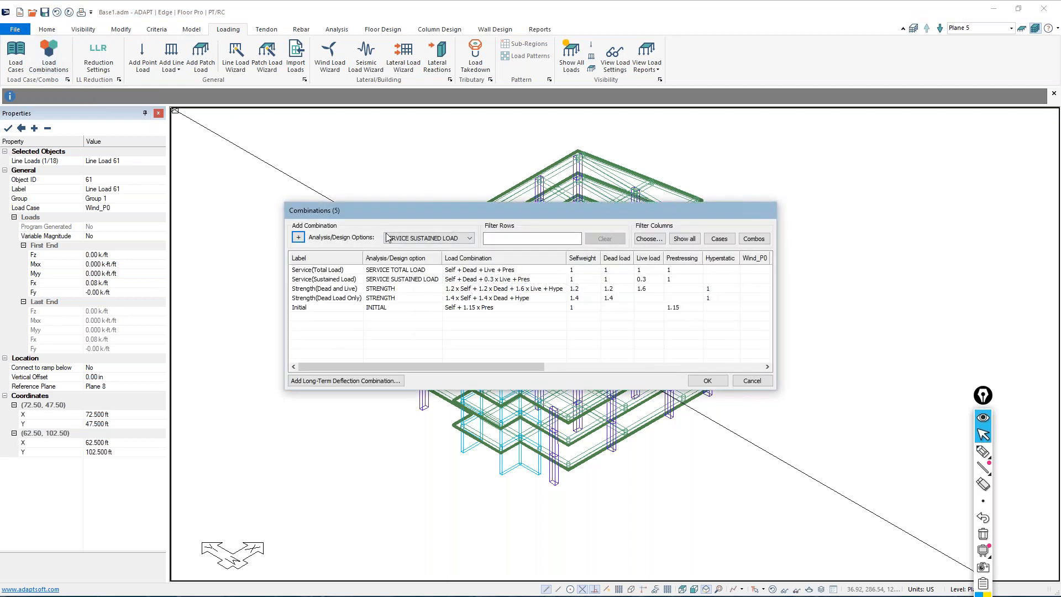
pyautogui.moveTo(397, 214); pyautogui.dragTo(346, 123)
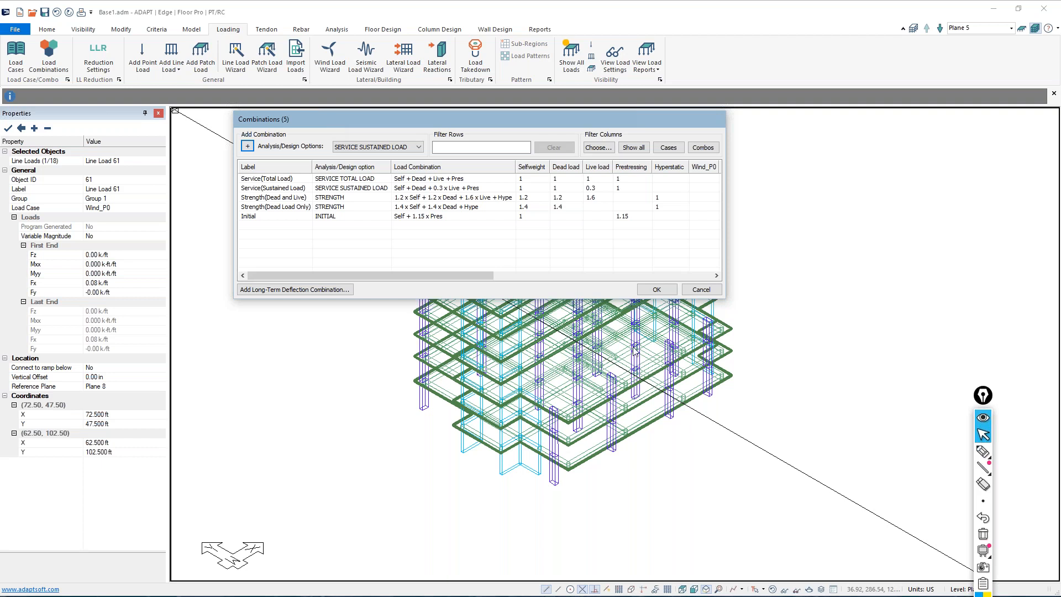
pyautogui.moveTo(722, 301); pyautogui.dragTo(1027, 560)
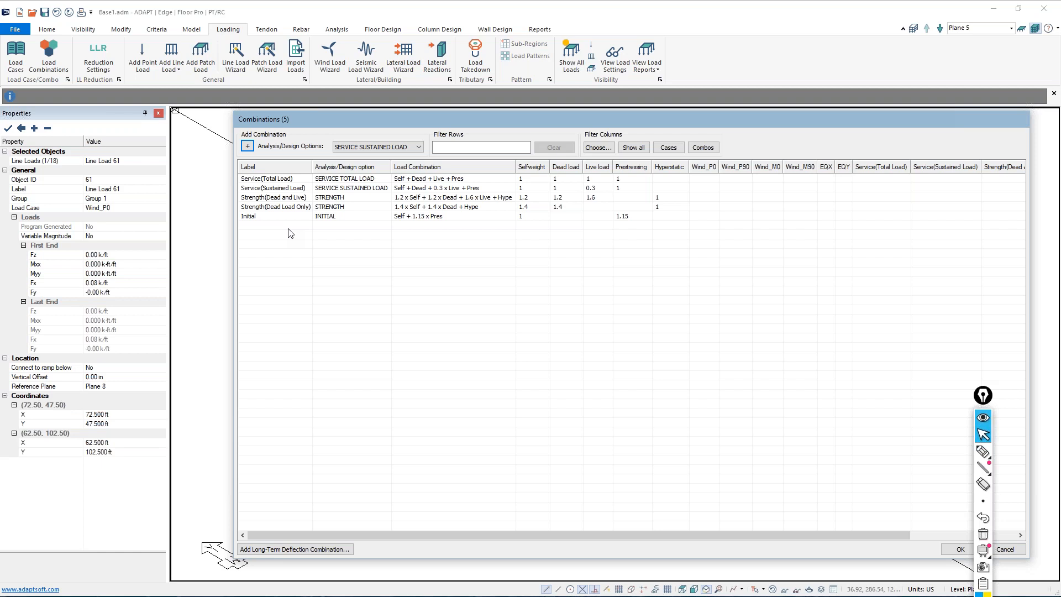
pyautogui.click(1016, 549)
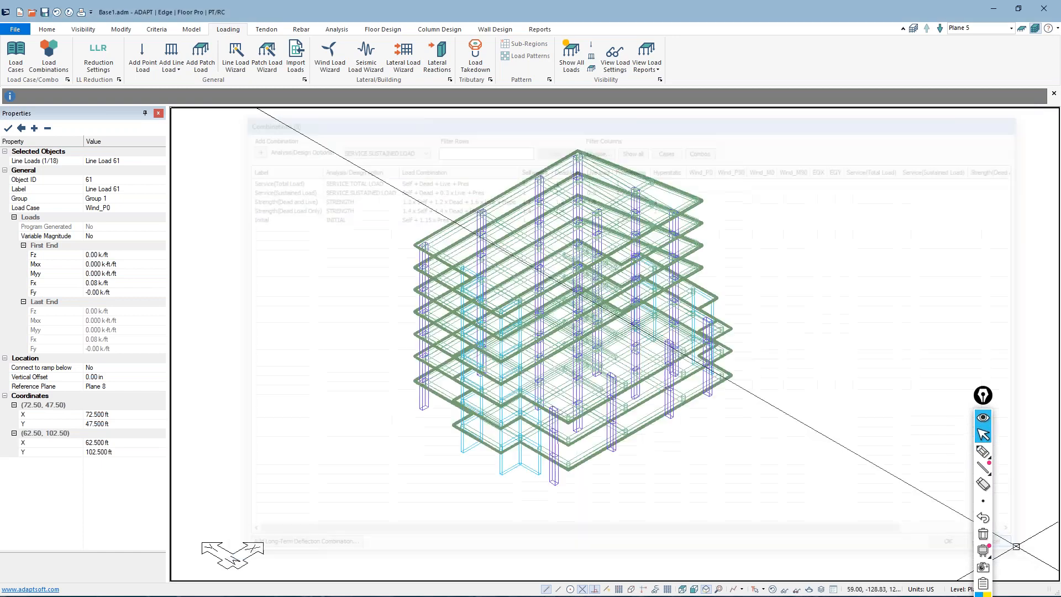
# Choose Master_Loading_ACI.INP from the Desktop's INP files folder as the INP file to import
pyautogui.click(15, 30)
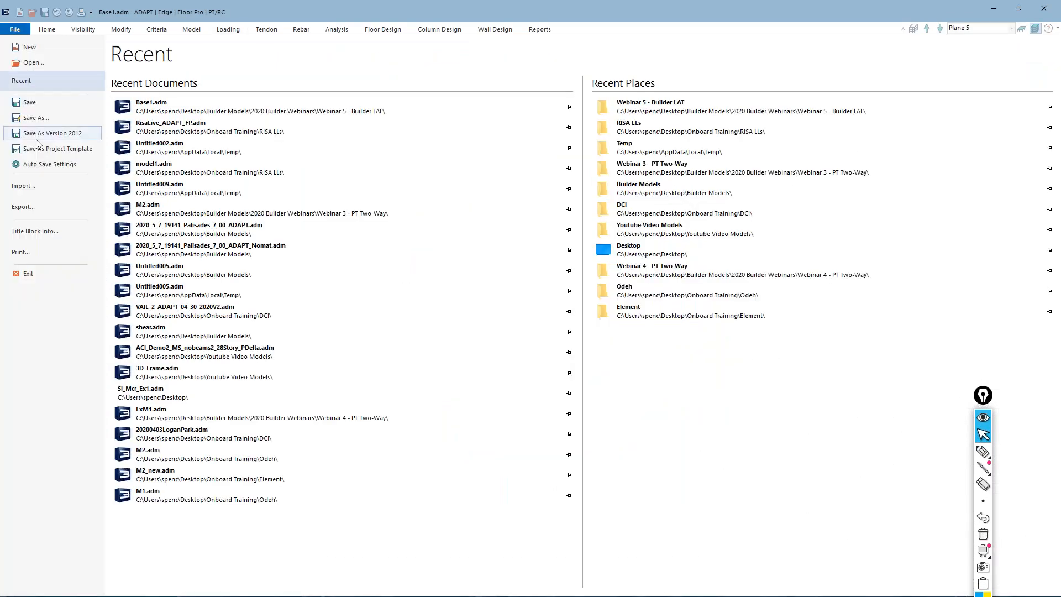
pyautogui.click(23, 185)
pyautogui.click(134, 138)
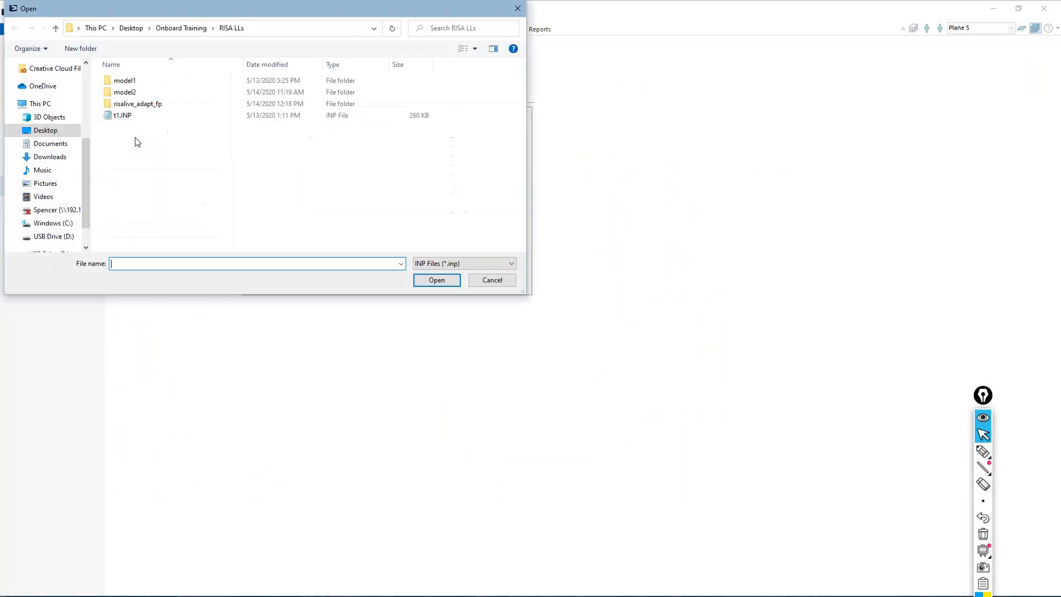
pyautogui.click(132, 28)
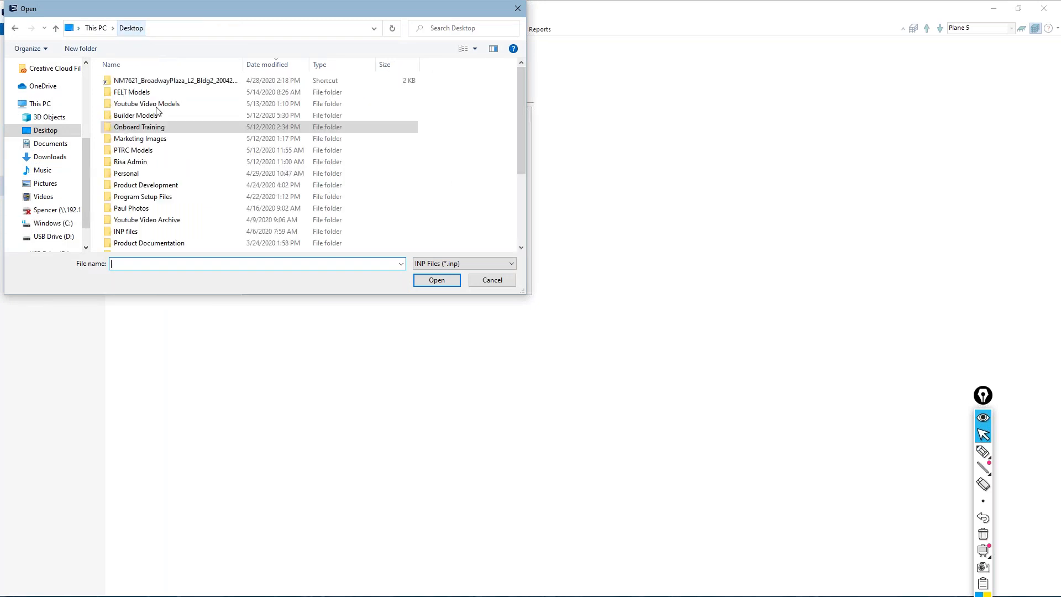
pyautogui.doubleClick(148, 234)
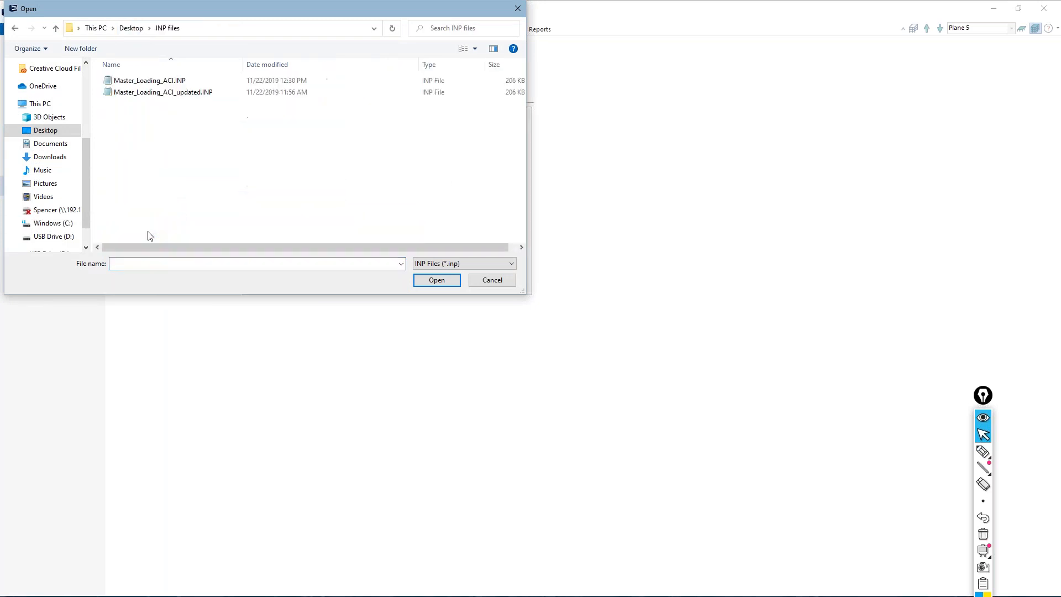
pyautogui.doubleClick(153, 82)
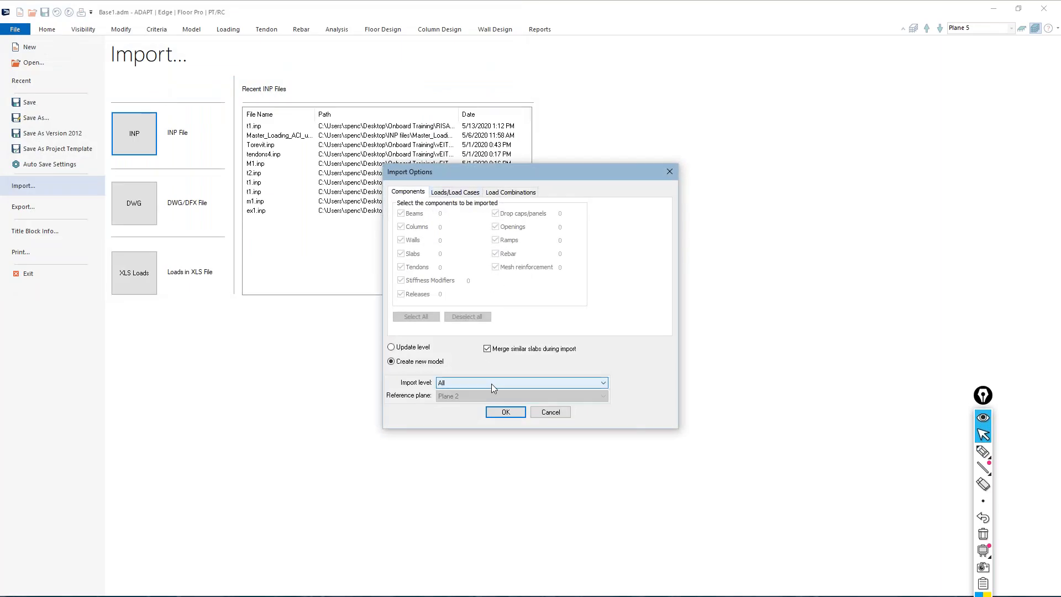
# Import all load combinations from the file using Update level, without replacing the existing Initial combination
pyautogui.click(392, 347)
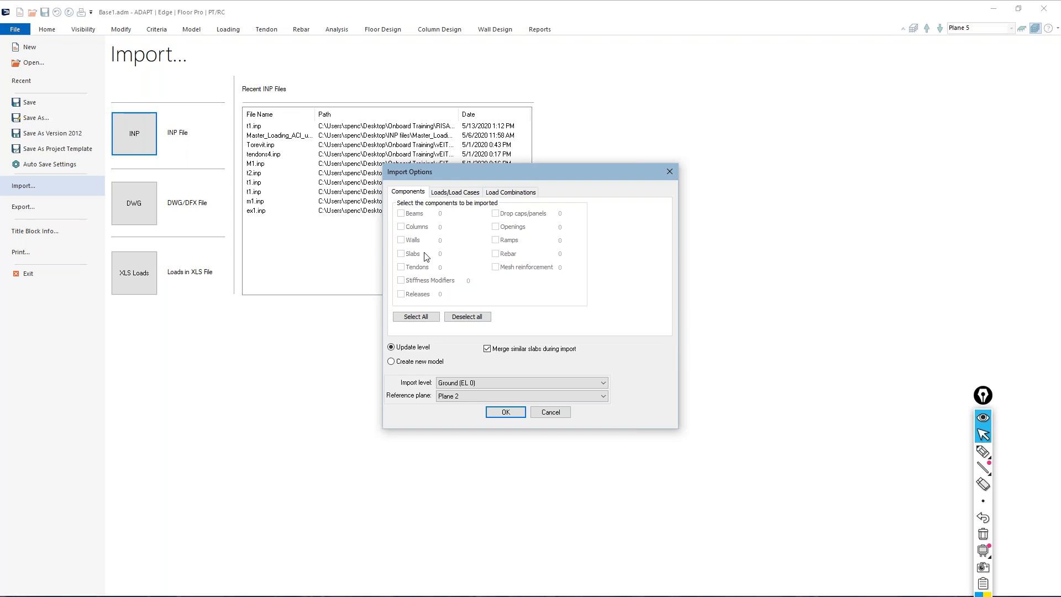
pyautogui.click(448, 193)
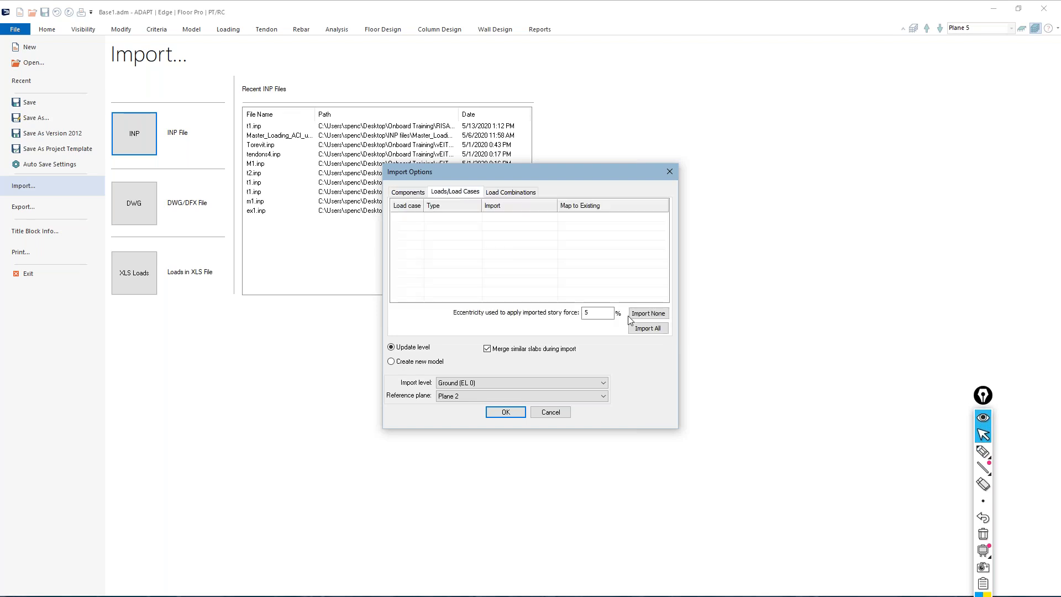
pyautogui.click(519, 192)
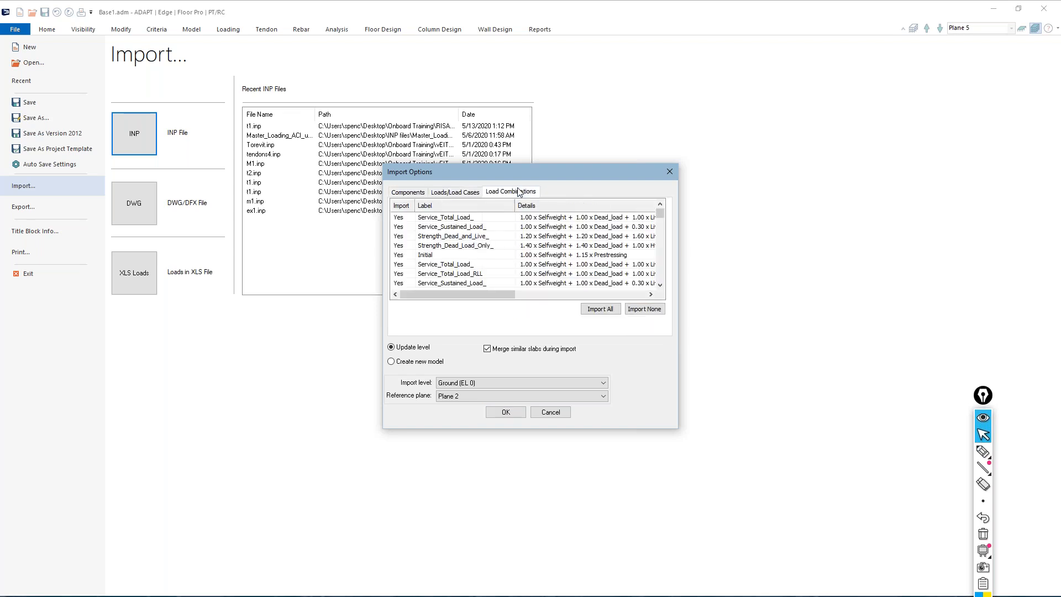
pyautogui.click(599, 309)
pyautogui.click(506, 412)
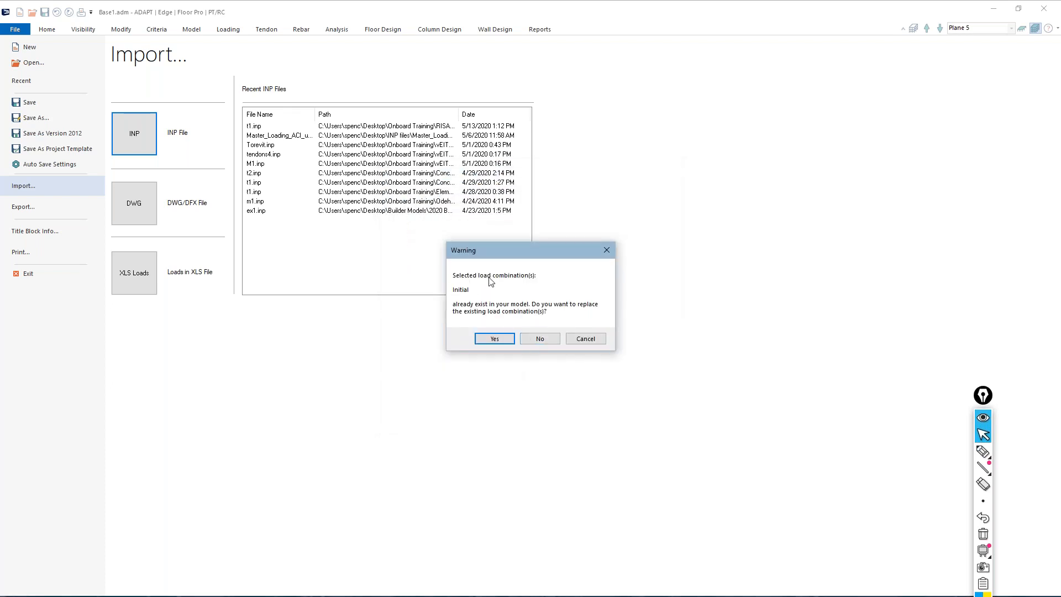
pyautogui.click(539, 338)
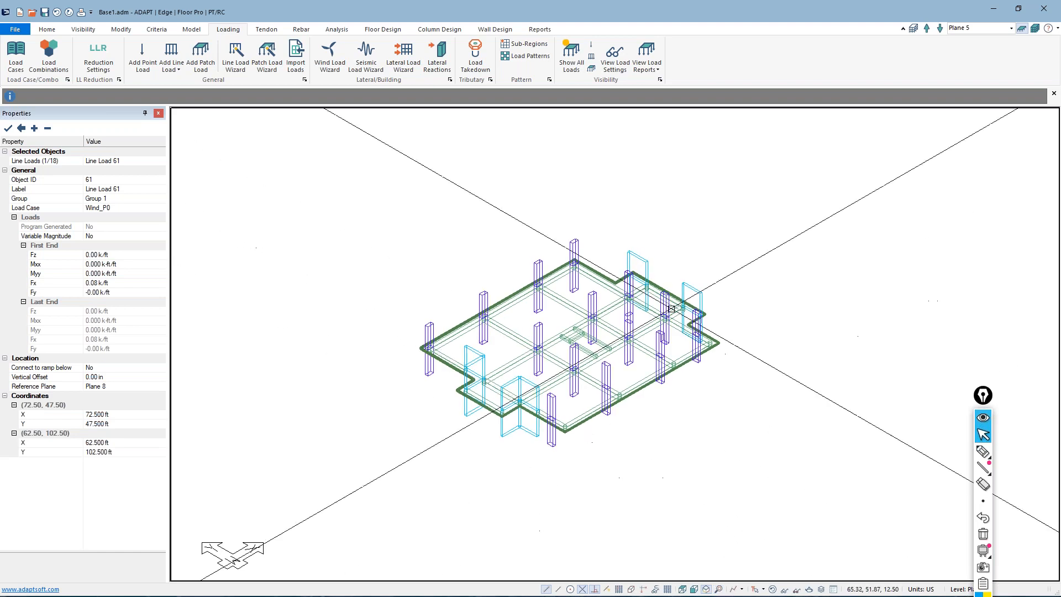
# Show the whole building in multi-level mode and open the load combinations table in an enlarged window
pyautogui.click(1036, 27)
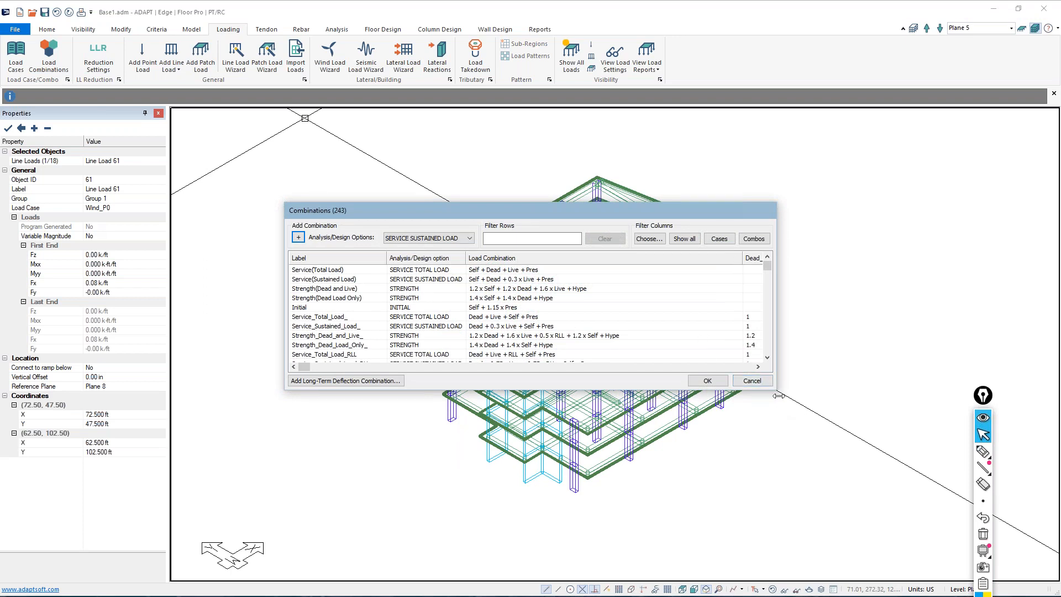
pyautogui.moveTo(776, 390); pyautogui.dragTo(805, 437)
pyautogui.moveTo(974, 594); pyautogui.dragTo(982, 596)
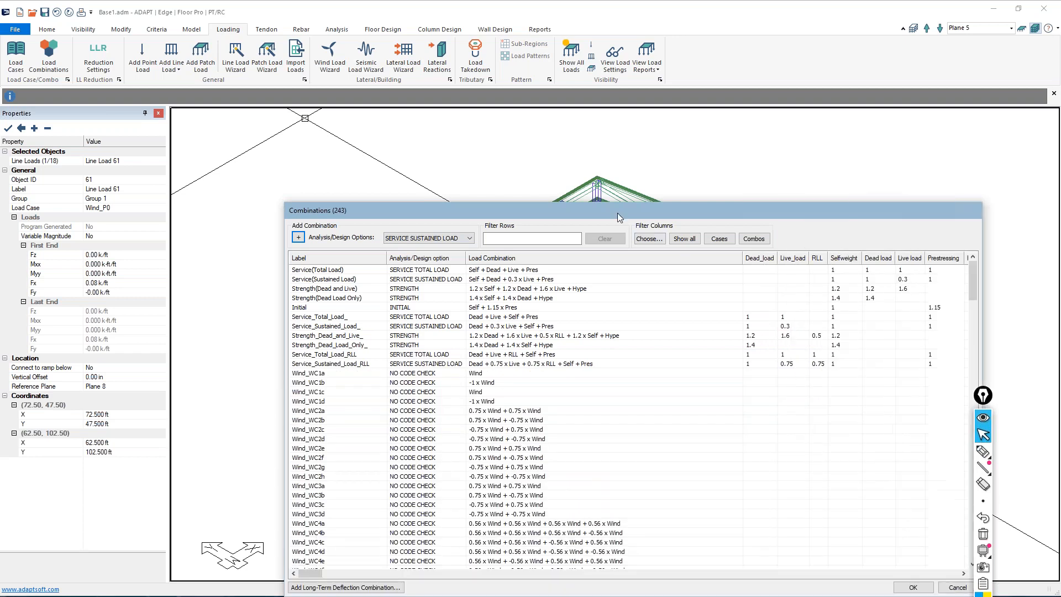
pyautogui.moveTo(606, 207); pyautogui.dragTo(525, 108)
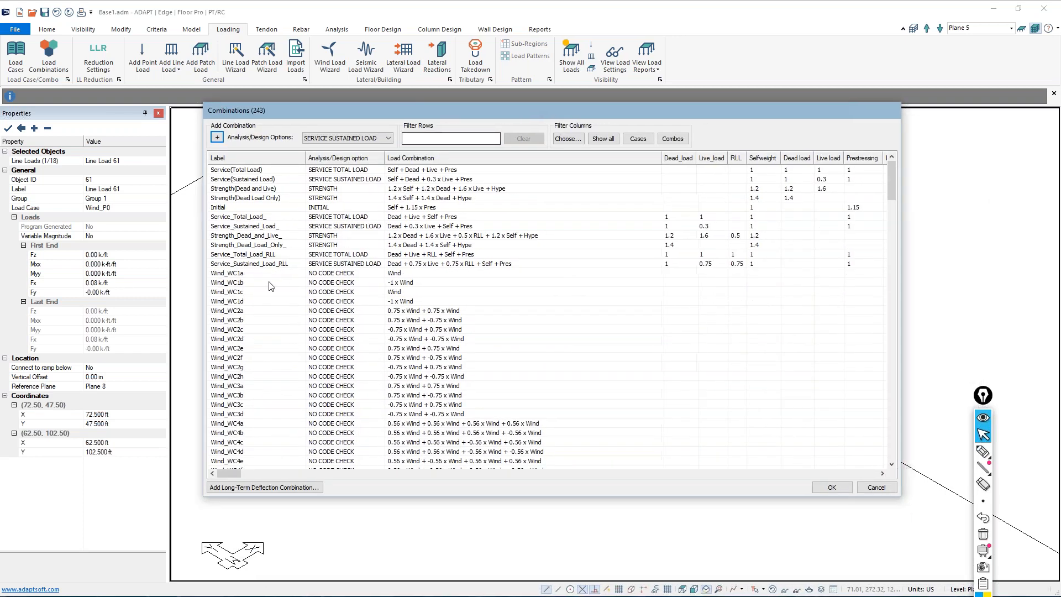
# Examine the imported Wind_WC and ULS_minus_4 strength combinations and their factors for each wind load case
pyautogui.doubleClick(231, 273)
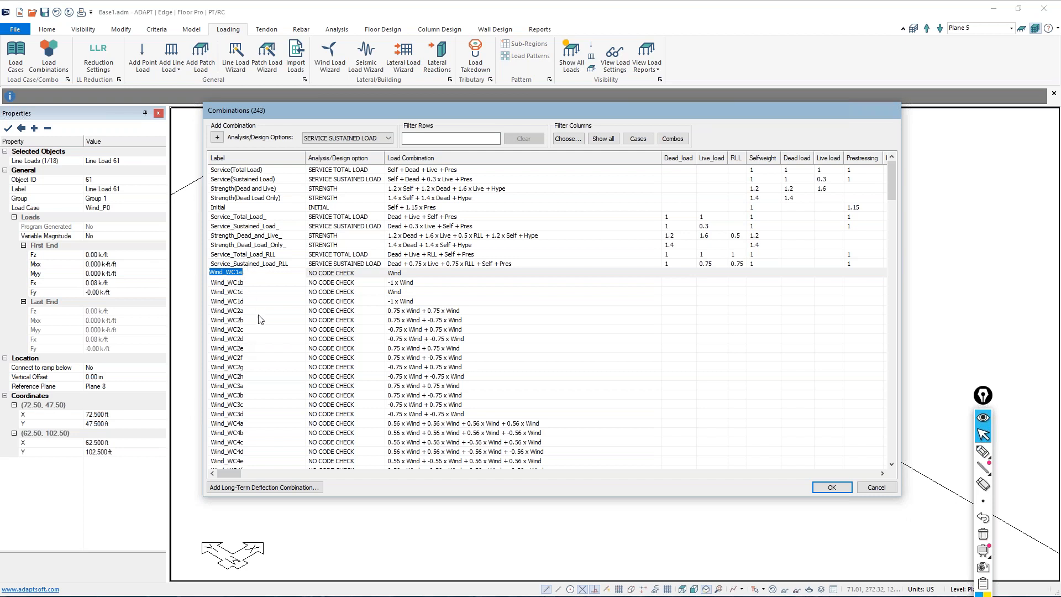
pyautogui.scroll(-5, 261, 320)
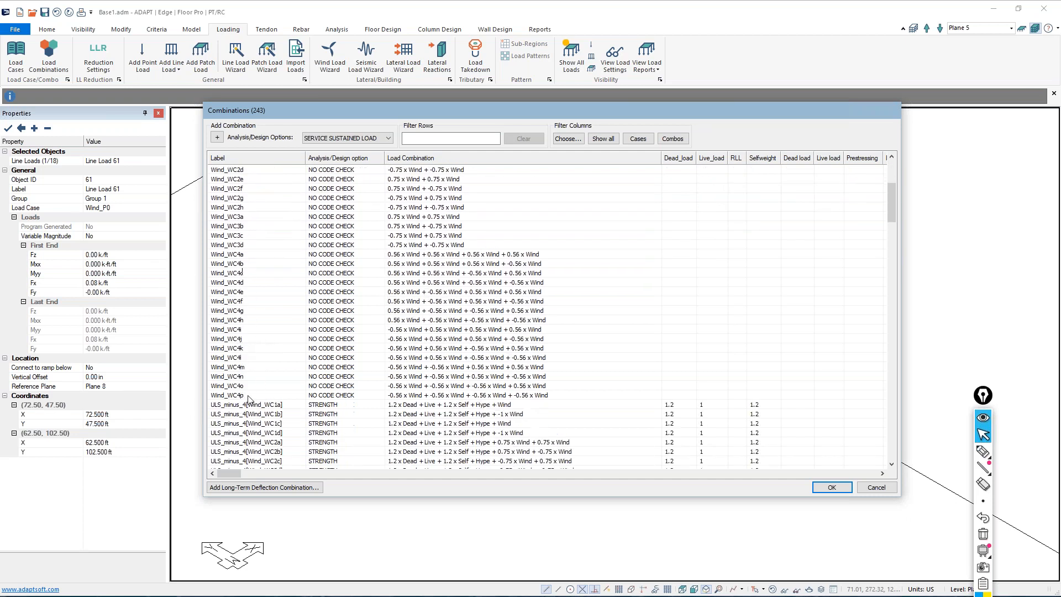
pyautogui.scroll(5, 247, 288)
pyautogui.scroll(-11, 247, 289)
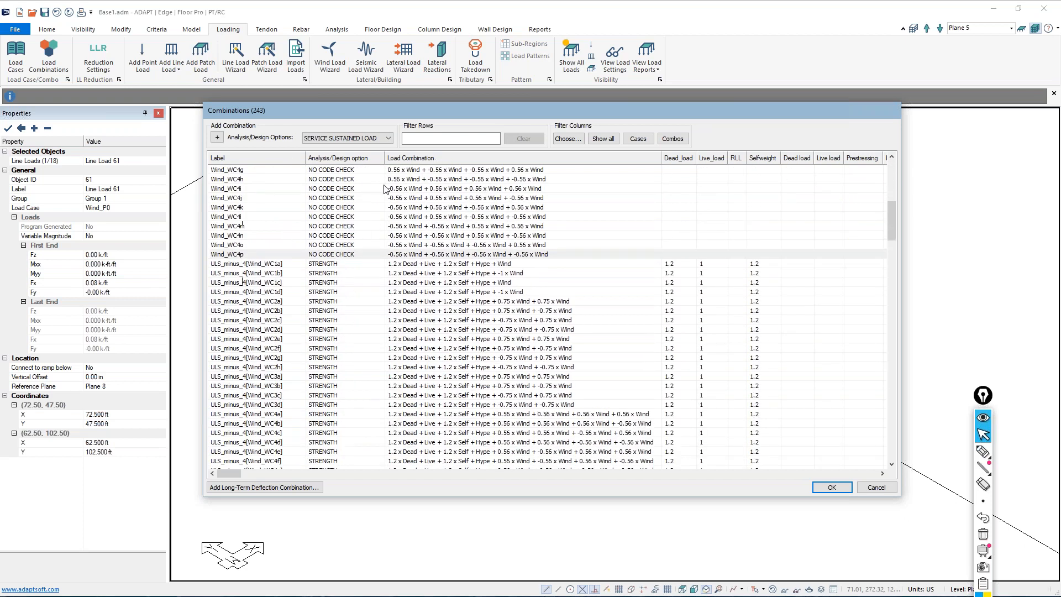
pyautogui.doubleClick(232, 263)
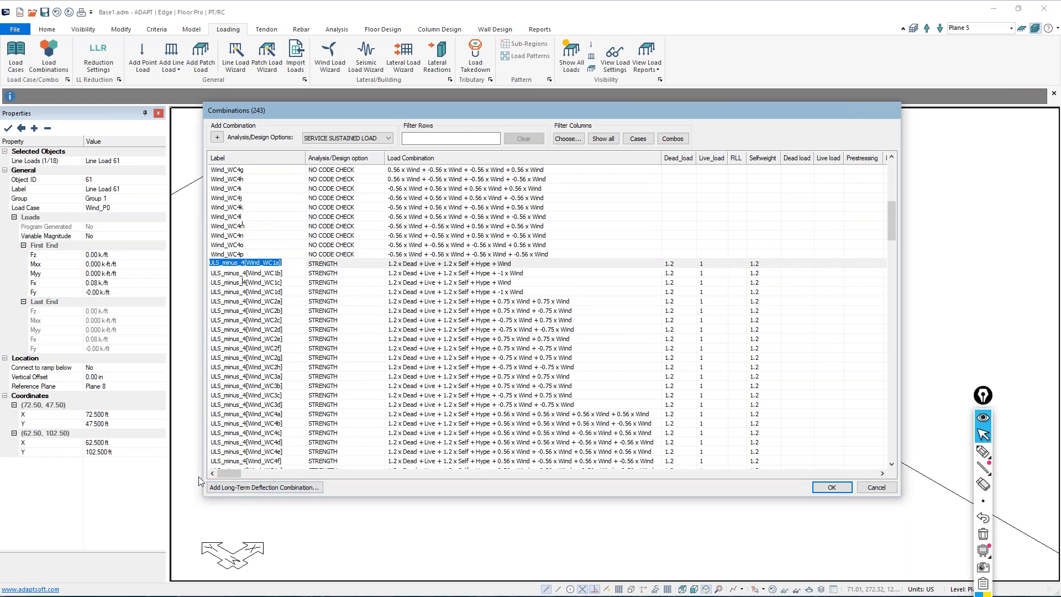
pyautogui.moveTo(229, 473); pyautogui.dragTo(284, 474)
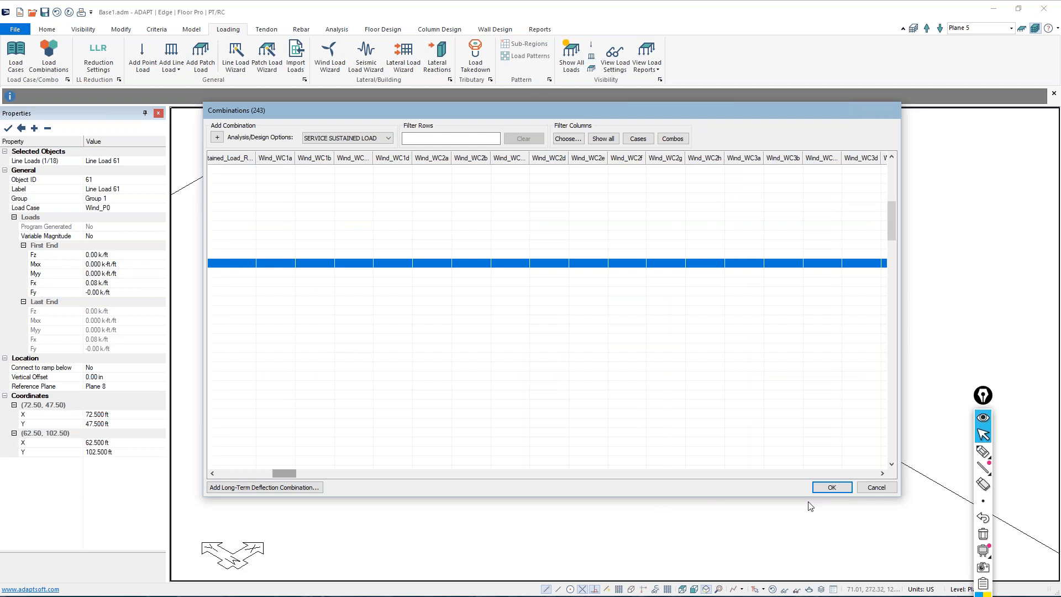
pyautogui.moveTo(899, 497); pyautogui.dragTo(1060, 595)
pyautogui.moveTo(360, 118); pyautogui.dragTo(238, 75)
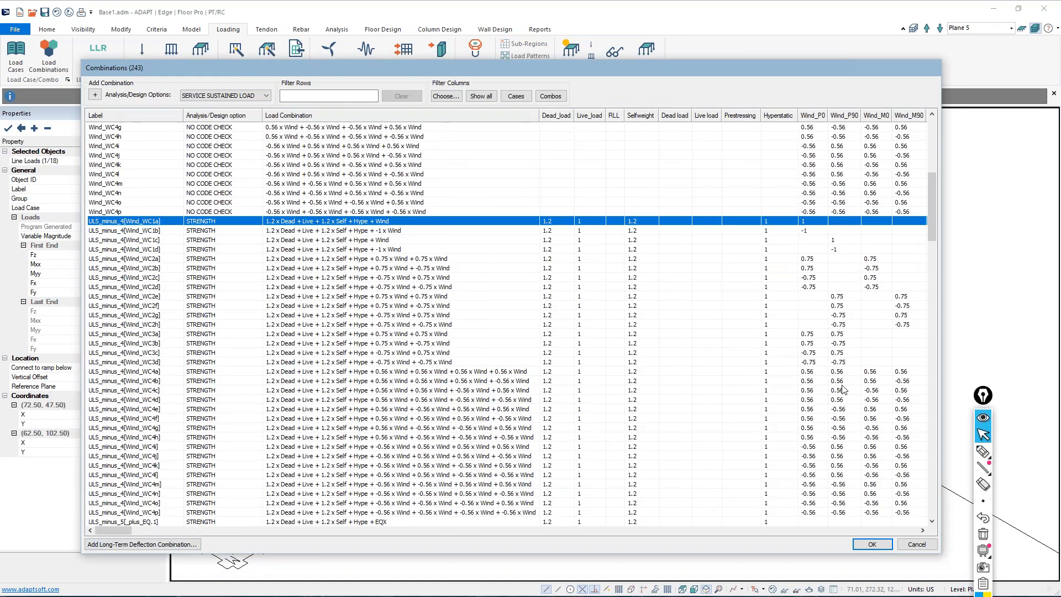
# Review the seismic ULS_minus_5 and wind ULS_minus_6 strength combinations and return to the start of the combinations table
pyautogui.scroll(-10, 844, 390)
pyautogui.scroll(-4, 844, 390)
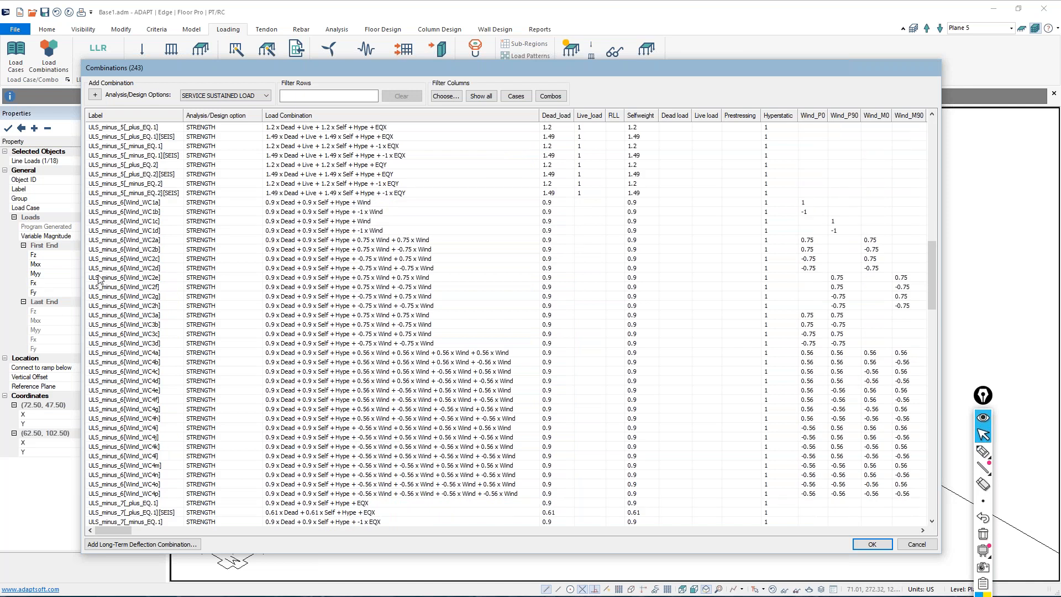
pyautogui.scroll(2, 96, 188)
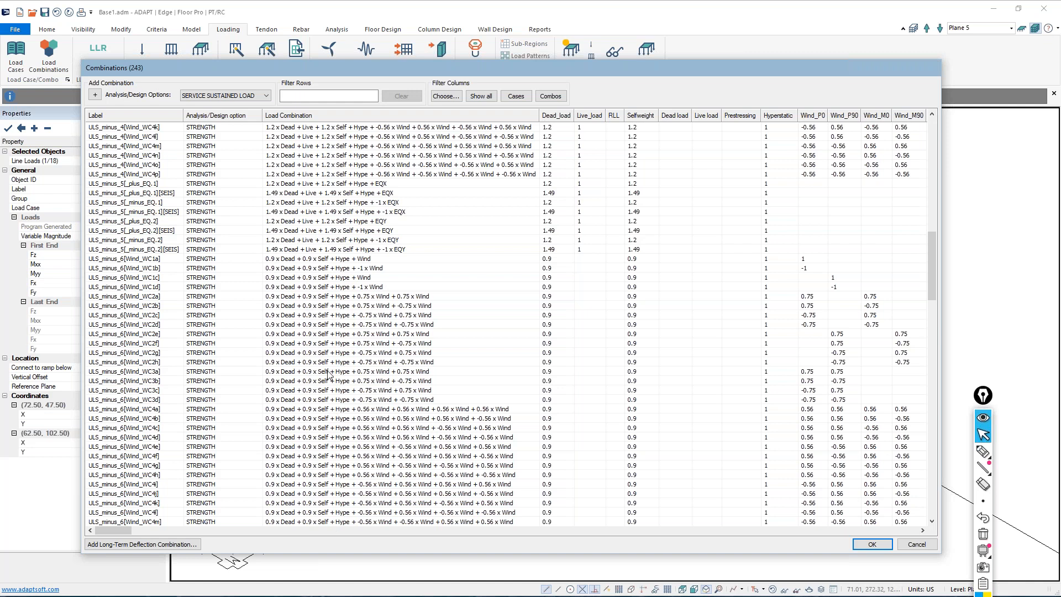
pyautogui.scroll(15, 333, 385)
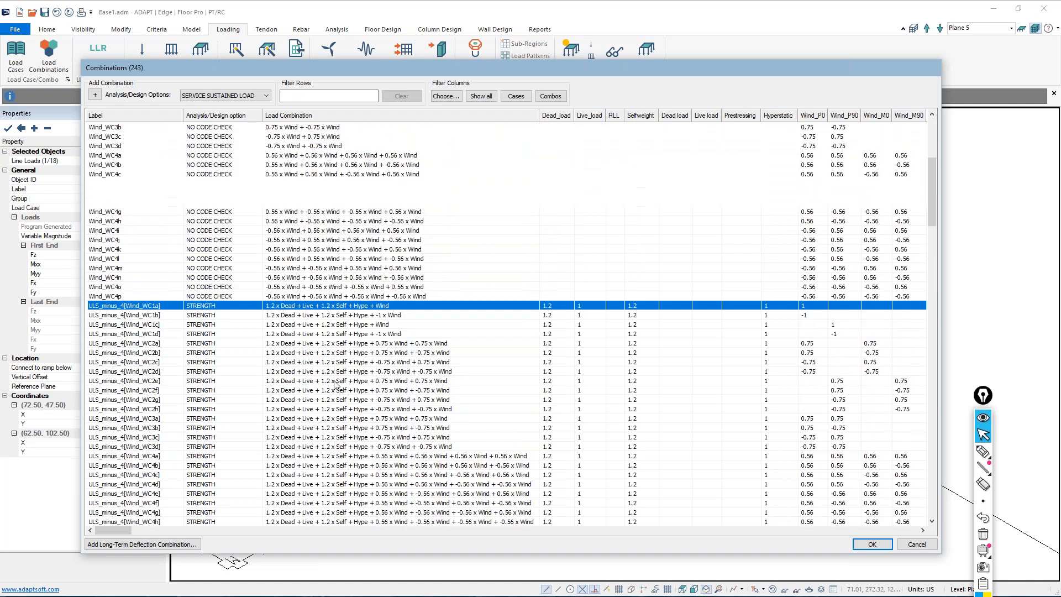
pyautogui.scroll(6, 336, 381)
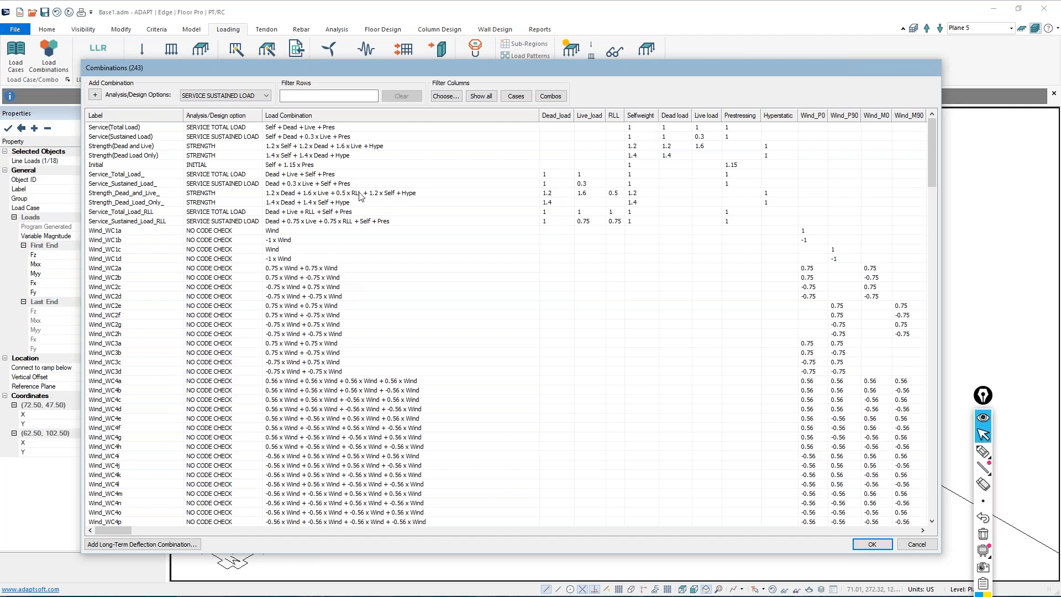
# Set the Dead_load, Live_load, RLL and Selfweight factors of the Service_Sustained_Load_RLL combination to 2
pyautogui.click(357, 223)
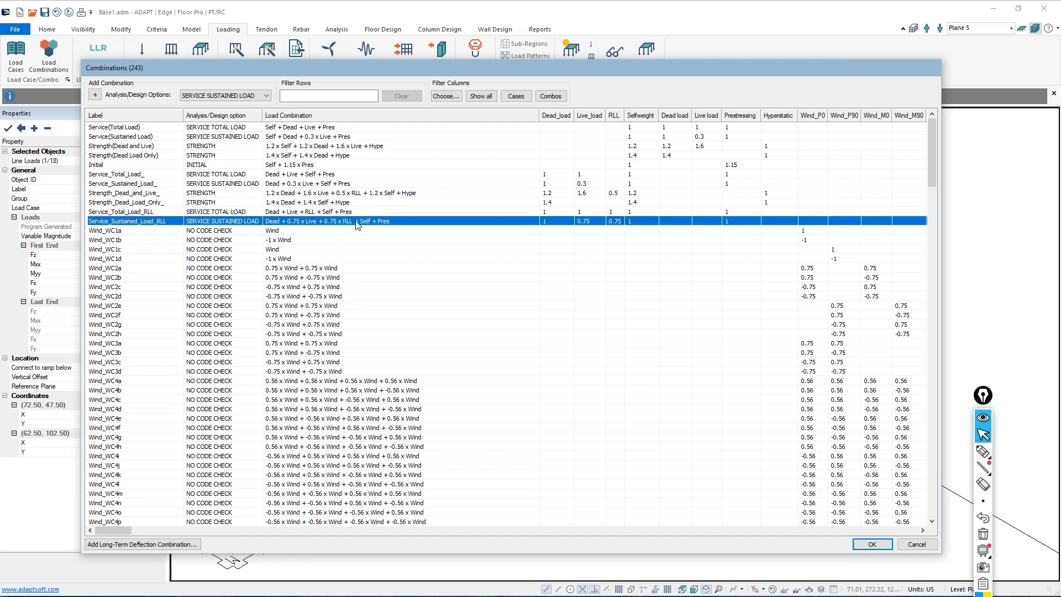
pyautogui.doubleClick(556, 222)
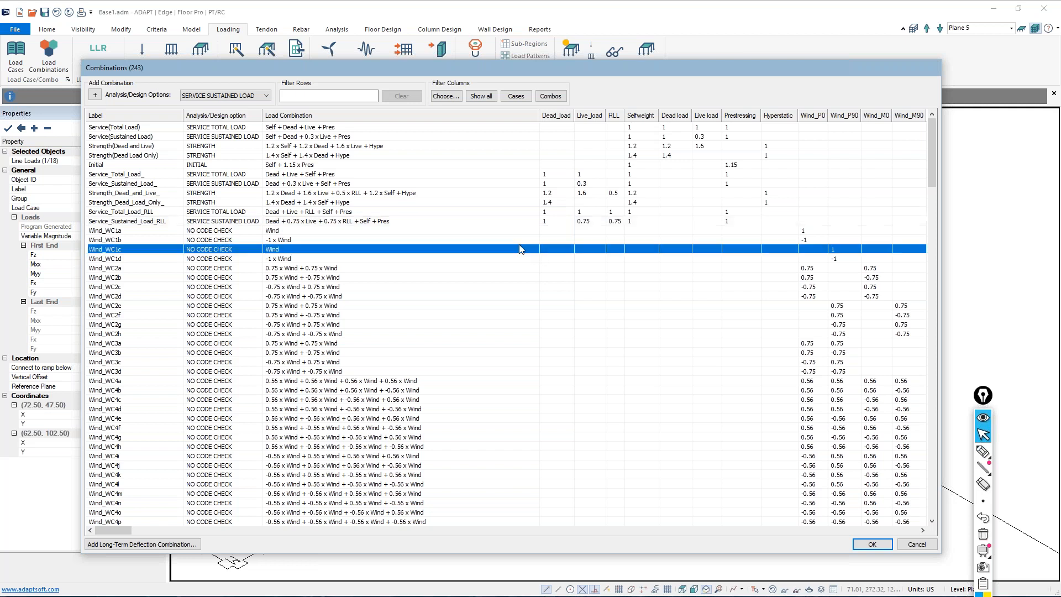
pyautogui.doubleClick(543, 221)
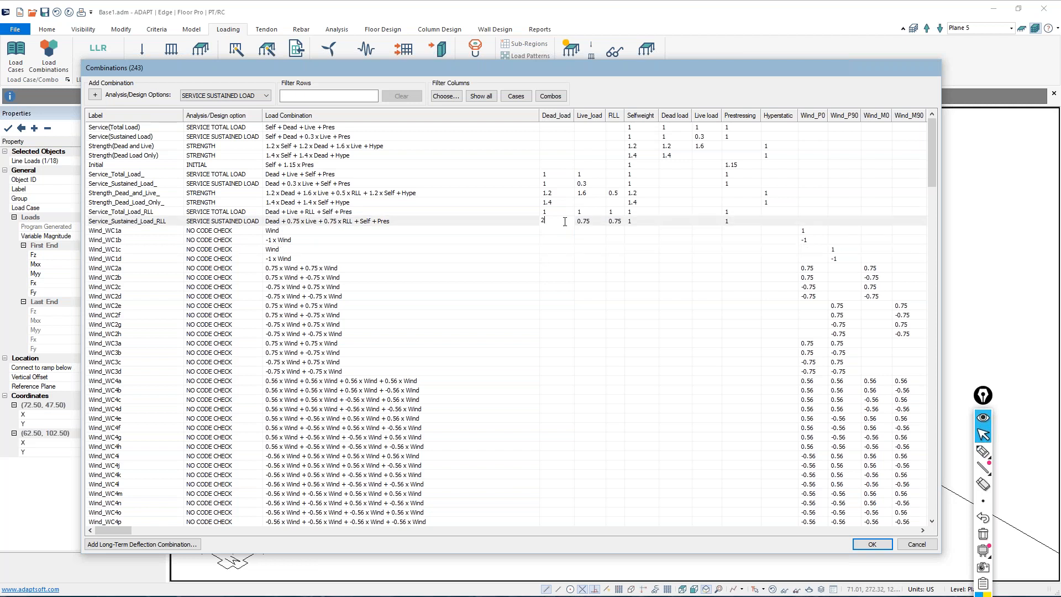
pyautogui.press('Tab')
pyautogui.write('2')
pyautogui.press('Tab')
pyautogui.write('2')
pyautogui.press('Tab')
pyautogui.write('2')
pyautogui.doubleClick(628, 221)
pyautogui.write('2')
pyautogui.click(564, 269)
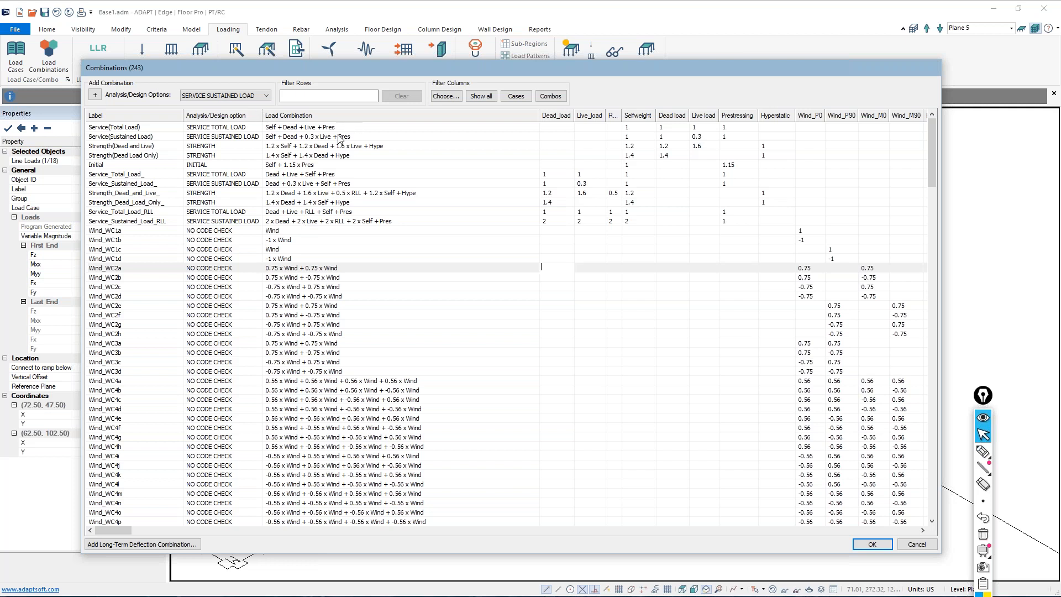
# Delete the Service_Sustained_Load_RLL combination and close the combinations table without saving the changes
pyautogui.click(348, 223)
pyautogui.press('Delete')
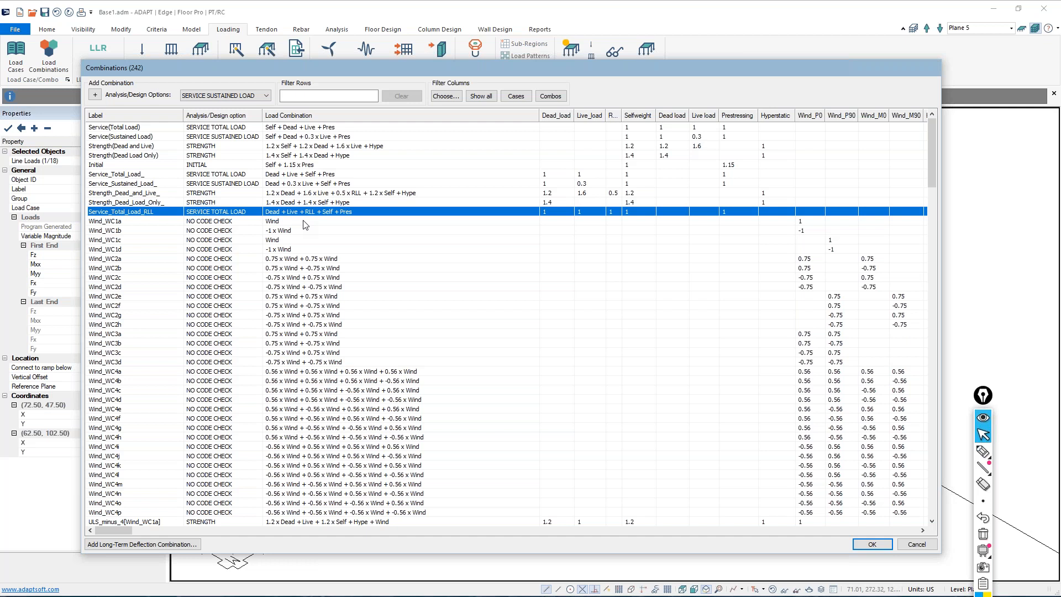
pyautogui.click(307, 222)
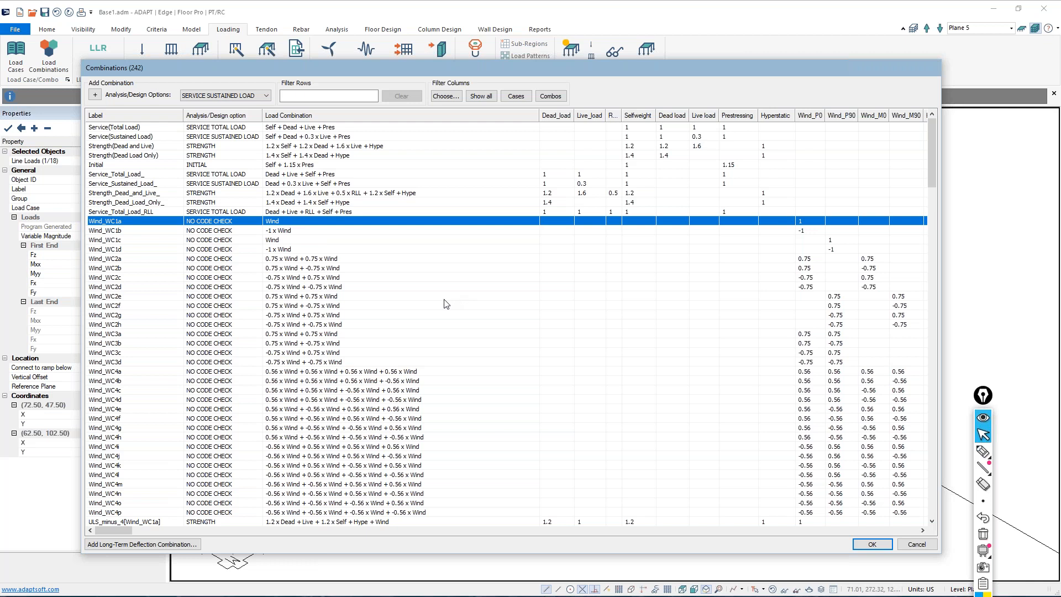
pyautogui.click(916, 545)
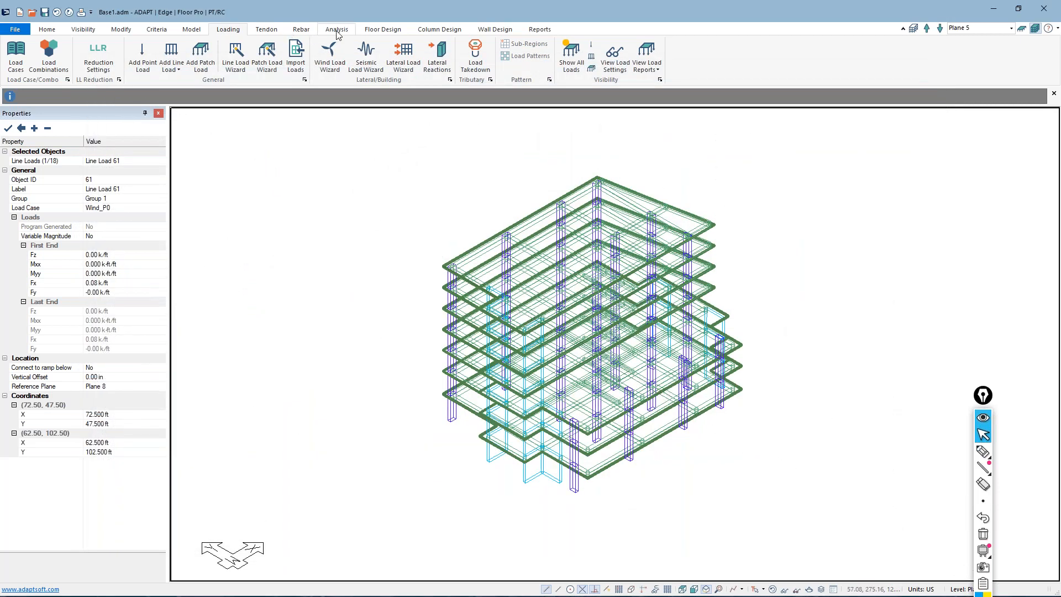
# Change the design code to ACI 2011/IBC 2012 in the design criteria
pyautogui.click(155, 29)
pyautogui.click(157, 51)
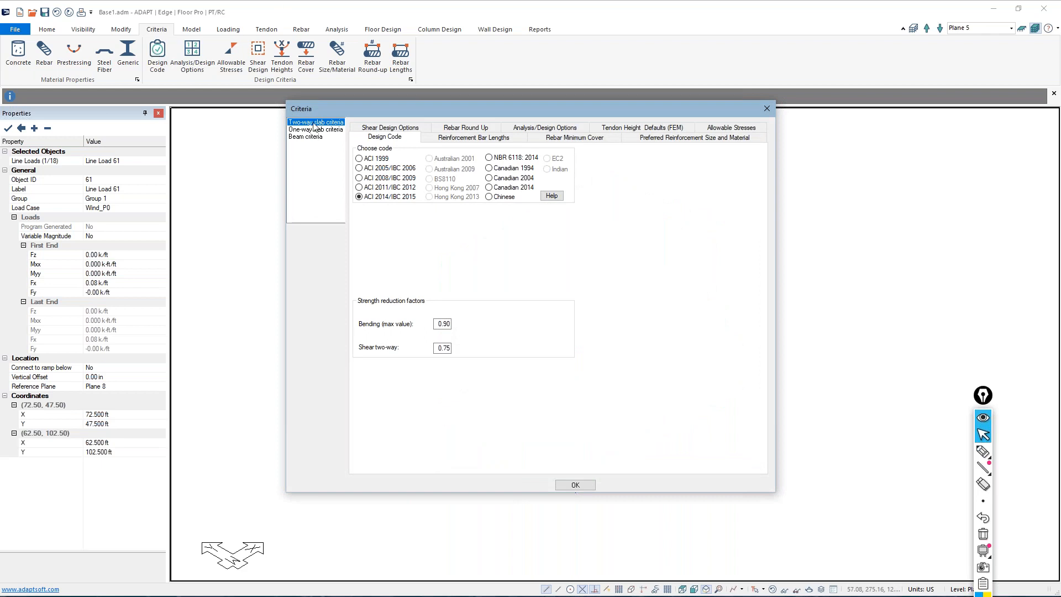
pyautogui.click(359, 188)
pyautogui.click(575, 485)
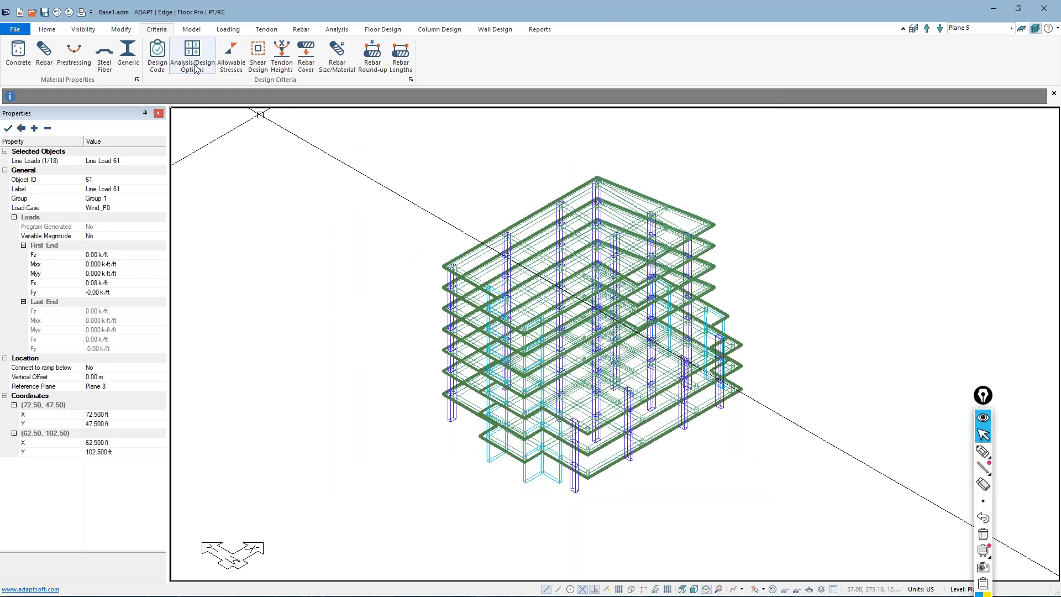
# Check the load combinations listed for the selected design code and close the table without changes
pyautogui.click(228, 29)
pyautogui.click(49, 56)
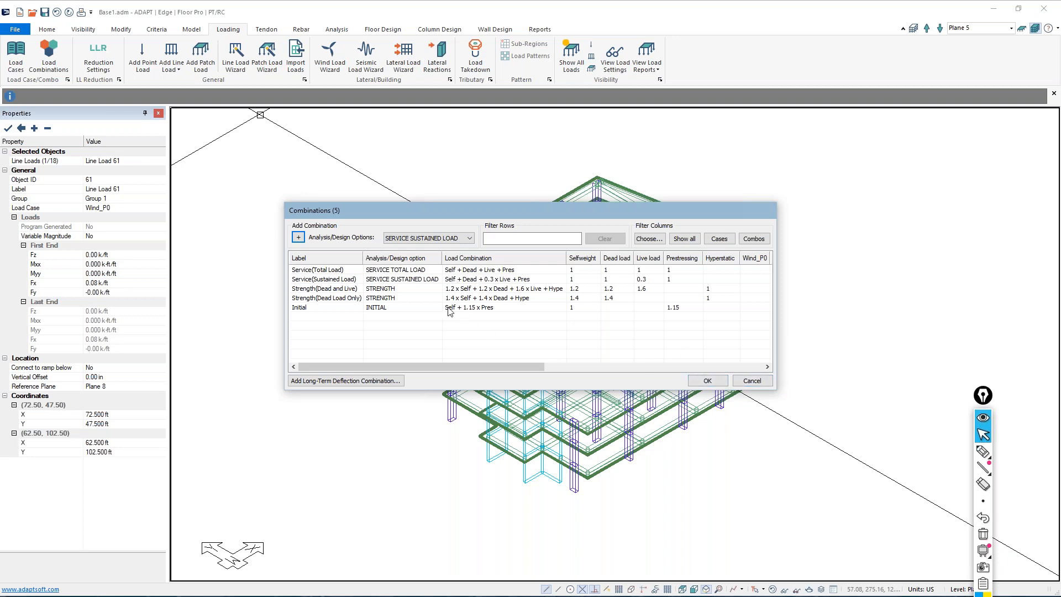
pyautogui.click(752, 382)
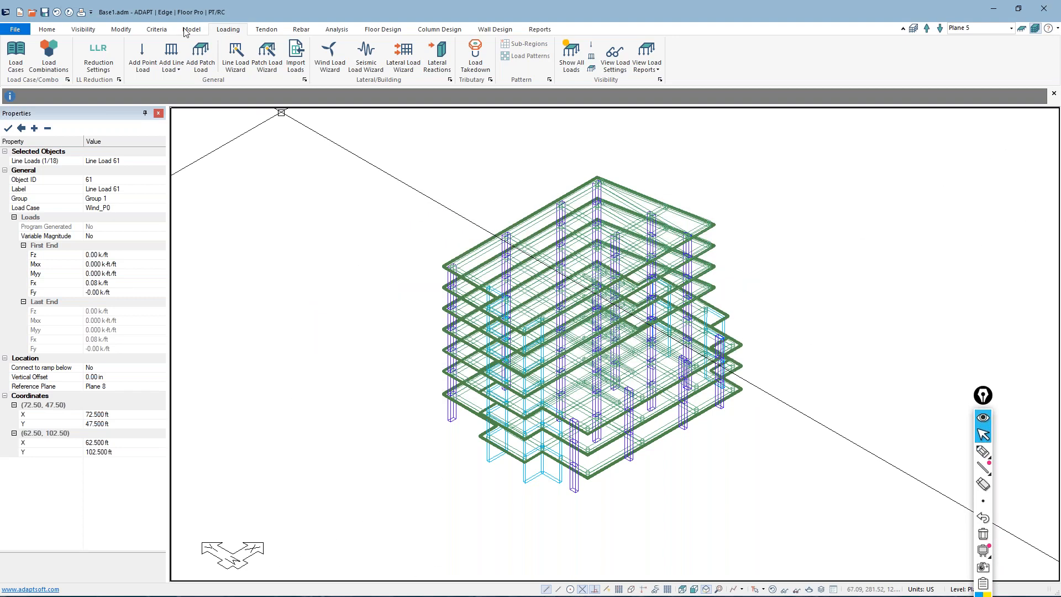
# Set the design code back to ACI 2014/IBC 2015
pyautogui.click(157, 30)
pyautogui.click(157, 62)
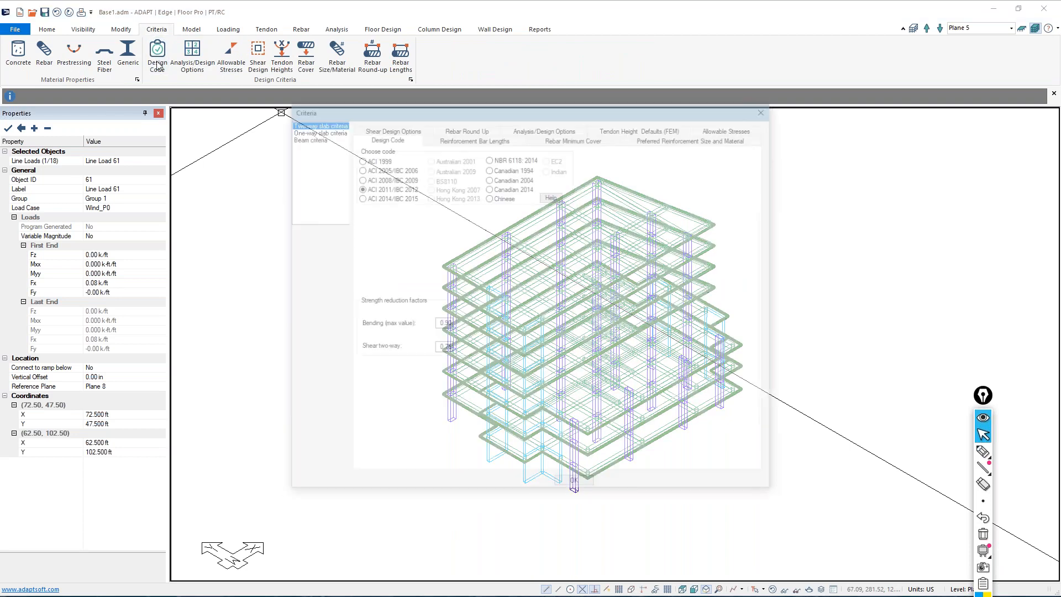
pyautogui.click(564, 486)
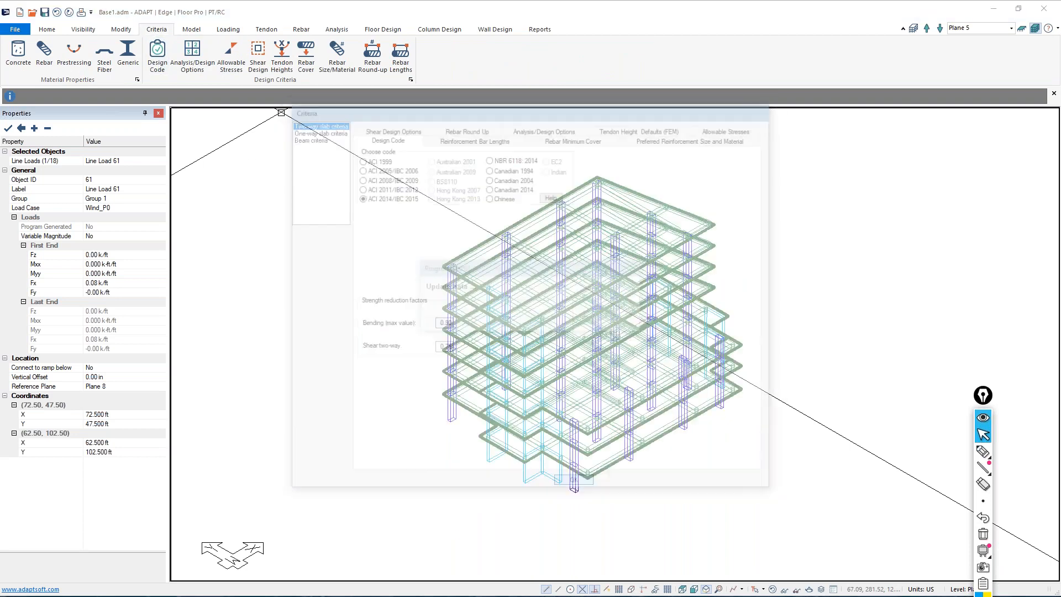
# Reopen the load combinations table in an enlarged window and show the available analysis/design options for a new combination
pyautogui.click(228, 29)
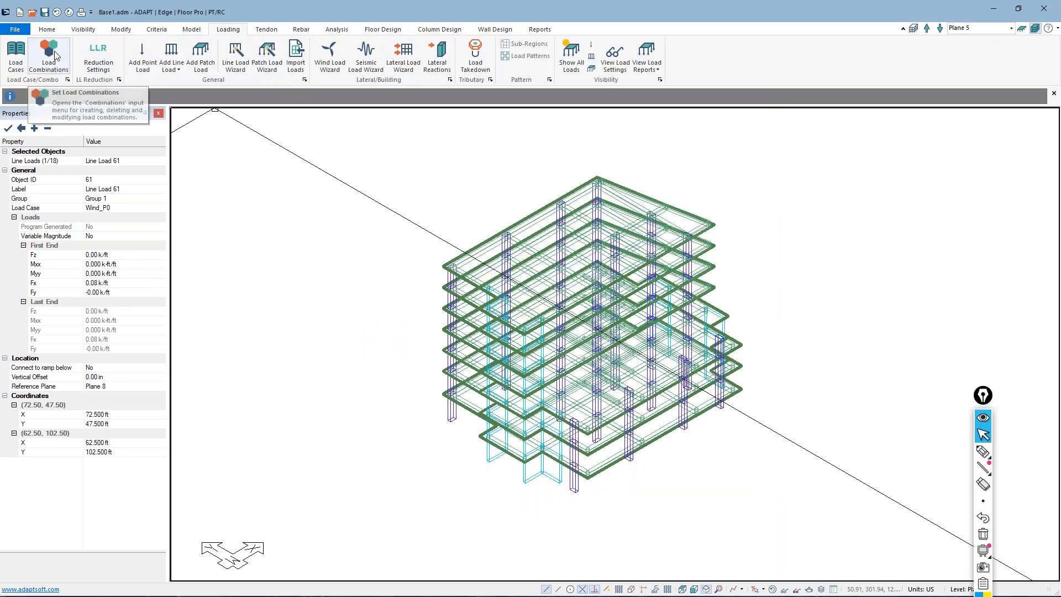
pyautogui.click(56, 55)
pyautogui.moveTo(418, 211); pyautogui.dragTo(373, 130)
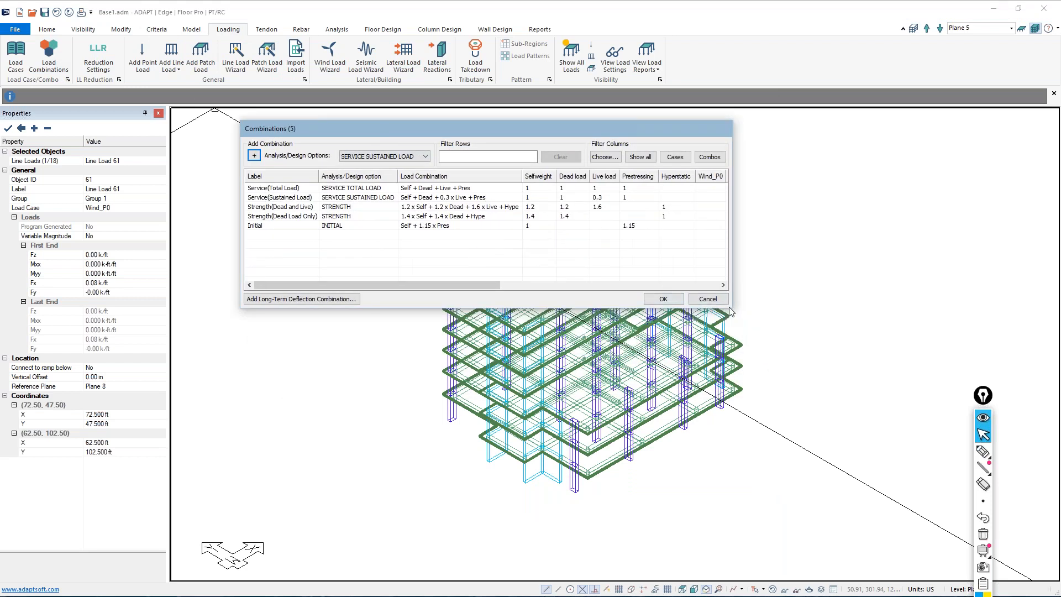
pyautogui.moveTo(730, 308); pyautogui.dragTo(985, 539)
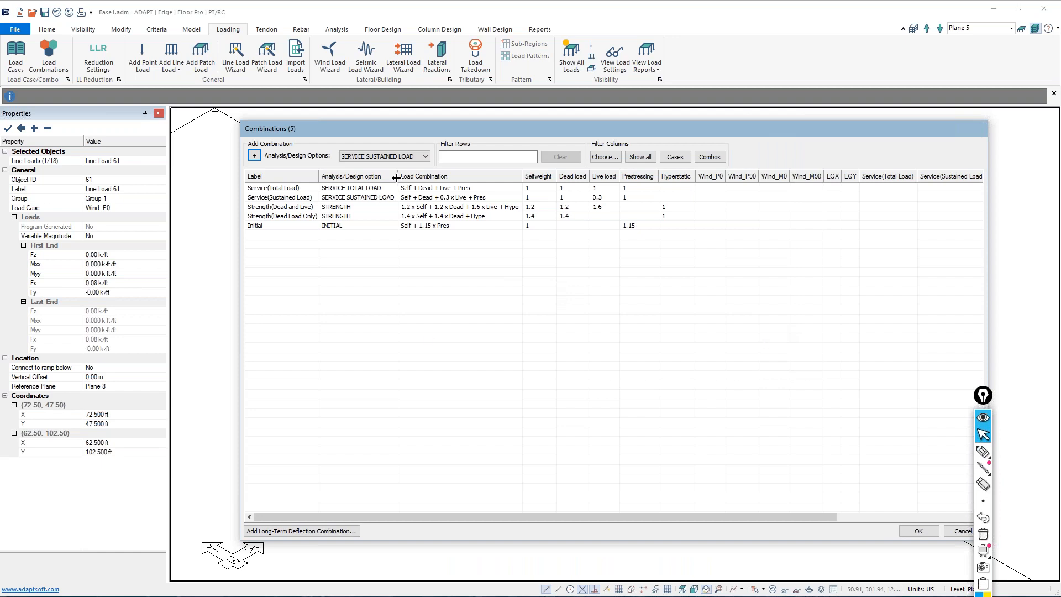
pyautogui.click(424, 157)
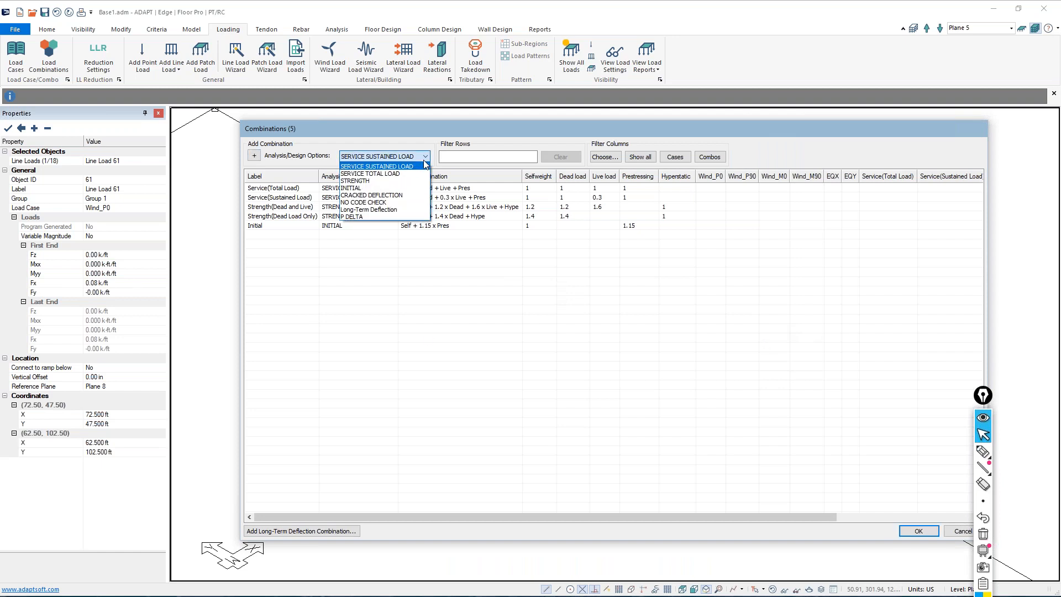
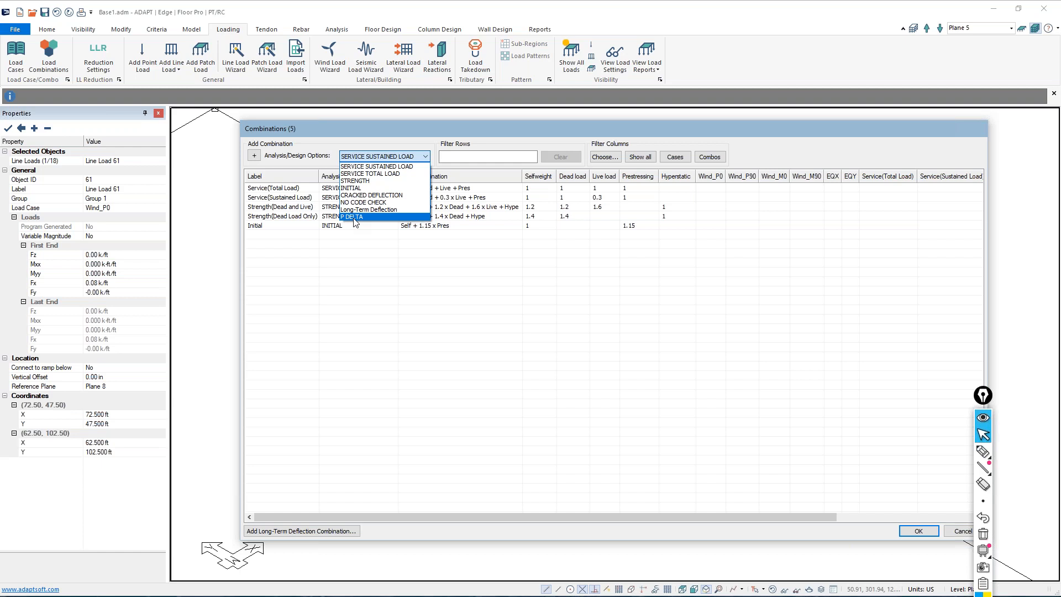
# Add three load combinations and set the analysis/design option of each to NO CODE CHECK
pyautogui.click(343, 242)
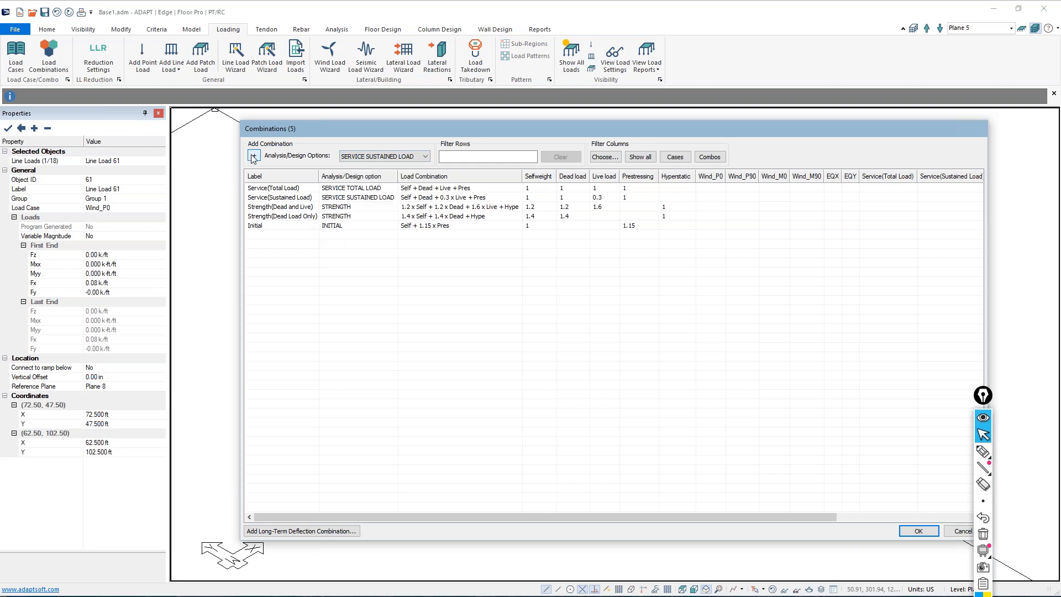
pyautogui.click(253, 157)
pyautogui.click(253, 156)
pyautogui.click(254, 157)
pyautogui.click(358, 235)
pyautogui.click(343, 282)
pyautogui.click(358, 245)
pyautogui.click(362, 291)
pyautogui.click(358, 245)
pyautogui.click(361, 291)
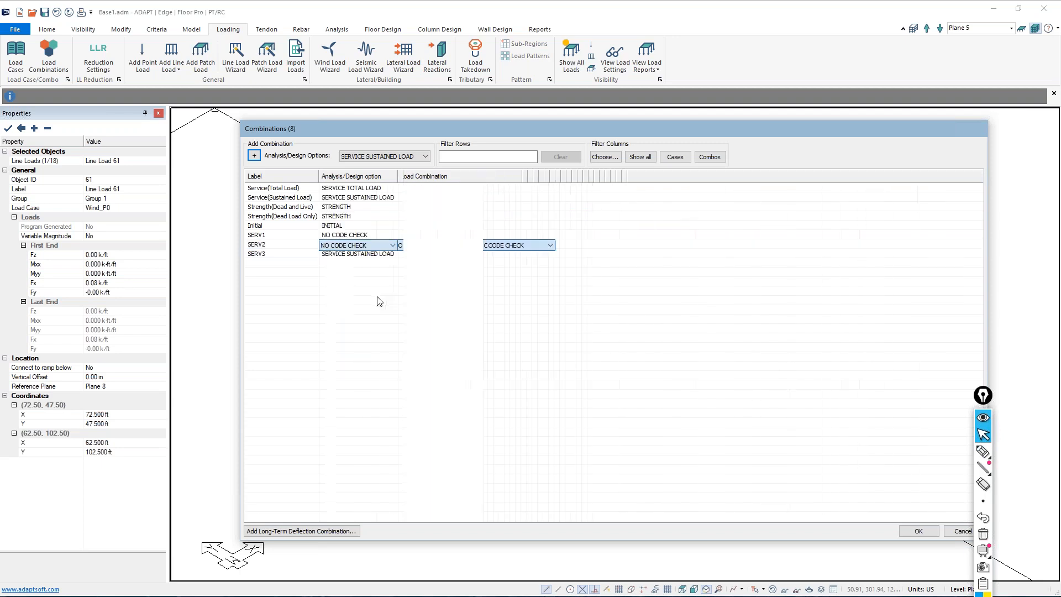
pyautogui.click(354, 255)
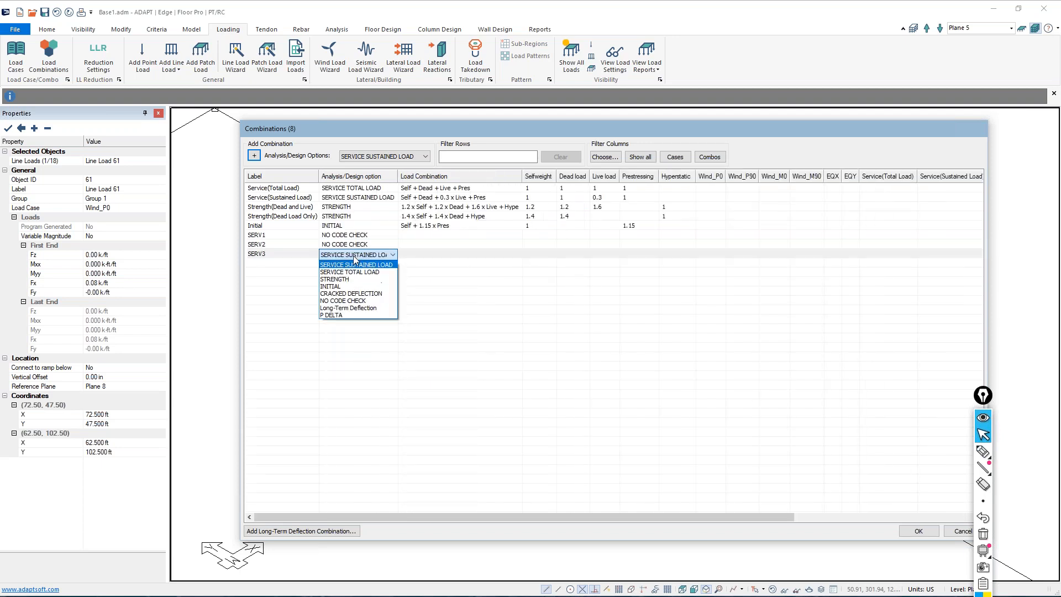
pyautogui.click(345, 300)
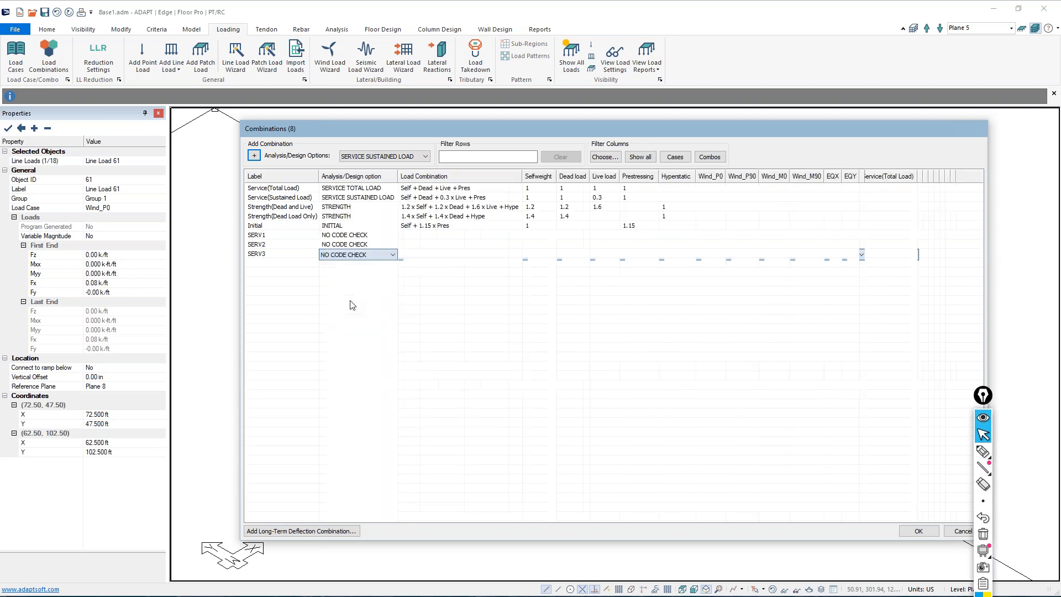
# Add a fourth load combination using the NO CODE CHECK analysis/design option
pyautogui.doubleClick(271, 235)
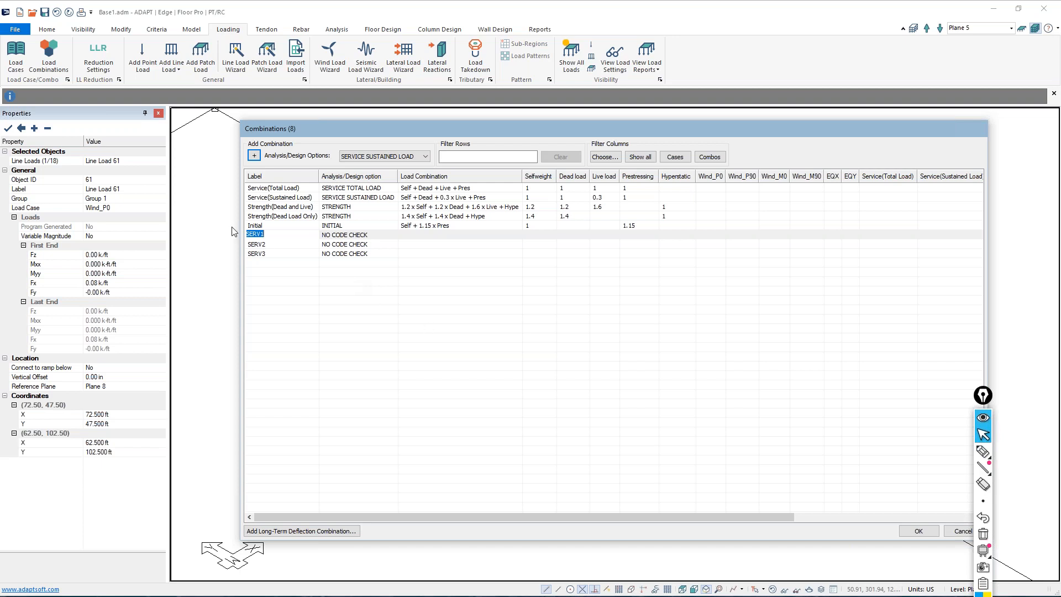
pyautogui.click(532, 236)
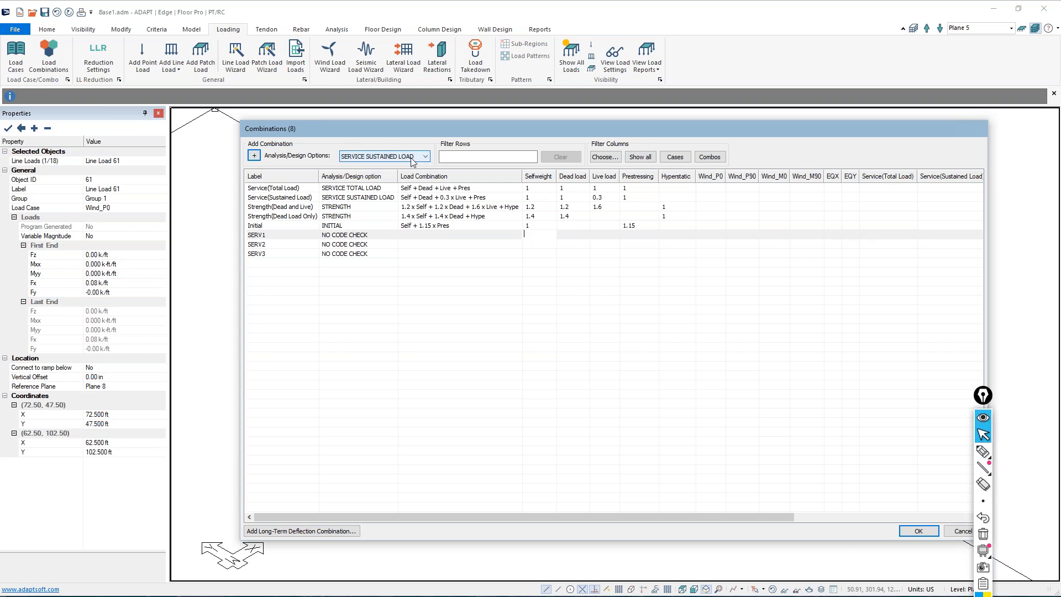
pyautogui.click(379, 158)
pyautogui.click(365, 202)
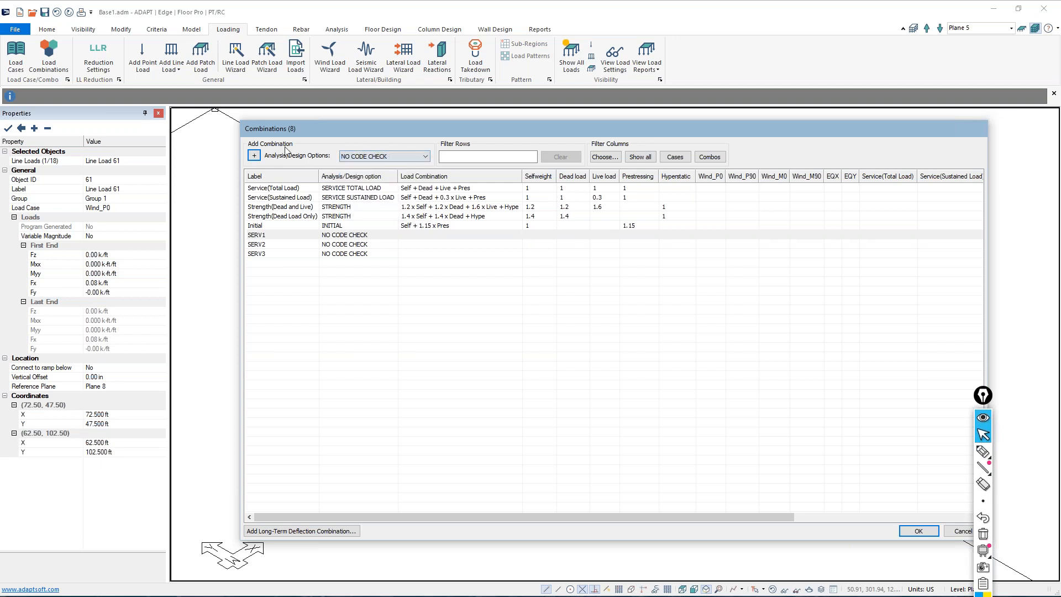
pyautogui.click(255, 155)
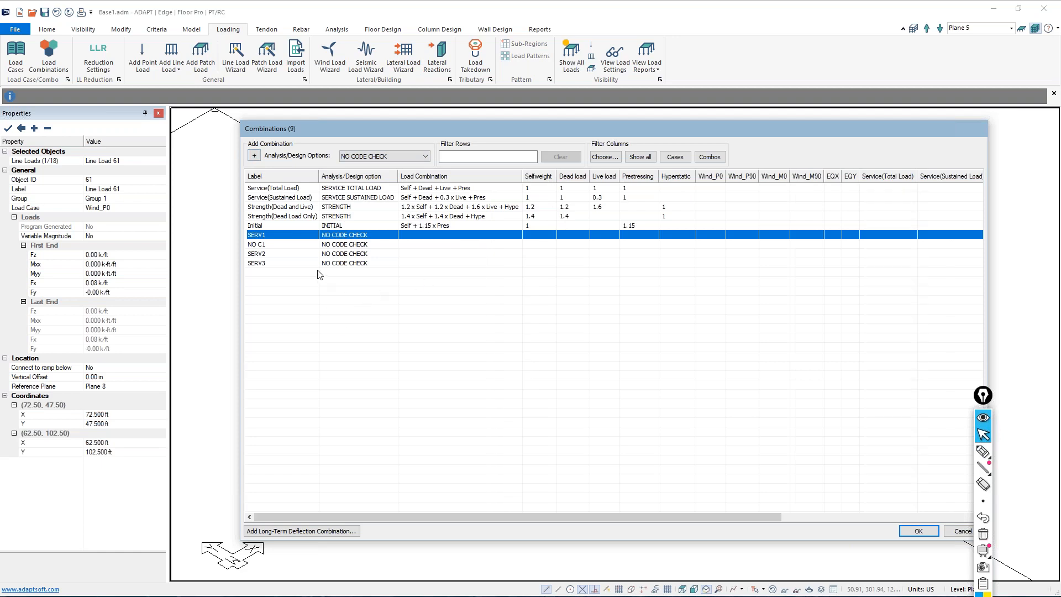
# Give combination SERV1 a factor of 1 for Selfweight, Dead load, Live load and Wind_P0
pyautogui.click(256, 237)
pyautogui.click(533, 235)
pyautogui.write('1')
pyautogui.click(567, 235)
pyautogui.write('1')
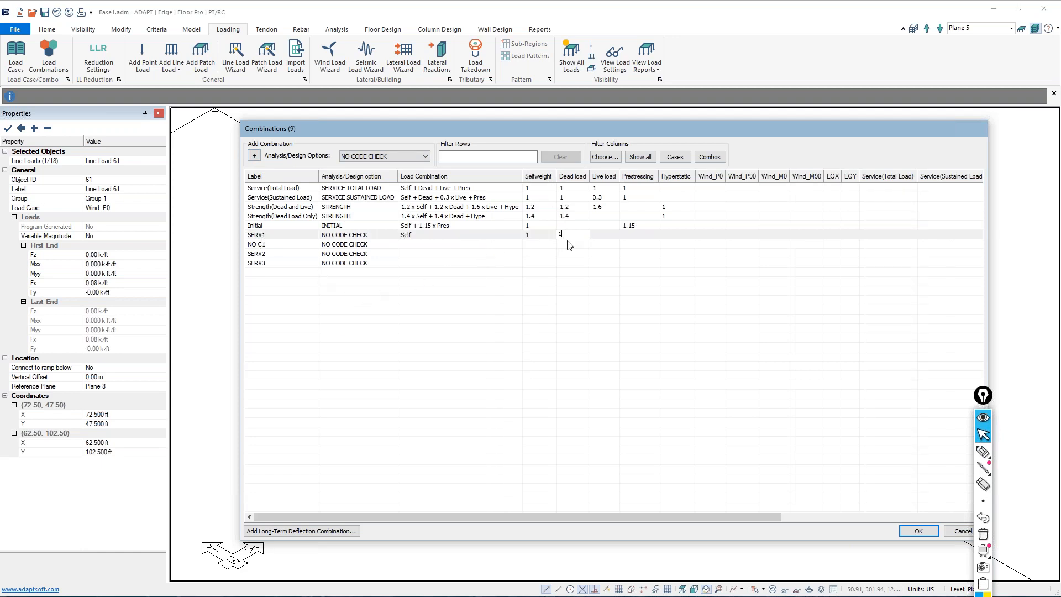
pyautogui.click(603, 235)
pyautogui.write('1')
pyautogui.click(710, 235)
pyautogui.write('1')
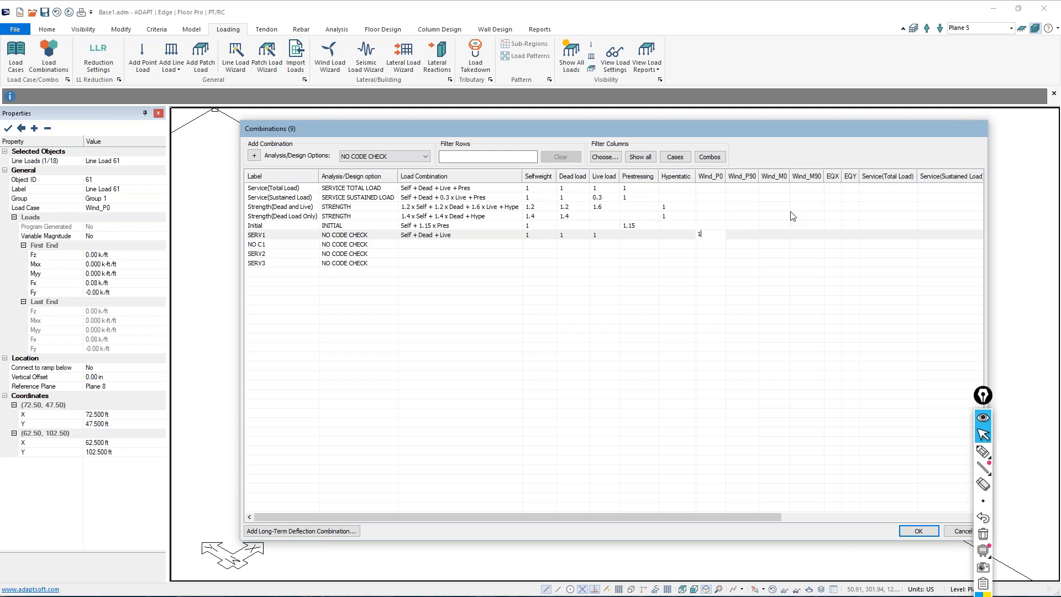
pyautogui.click(741, 318)
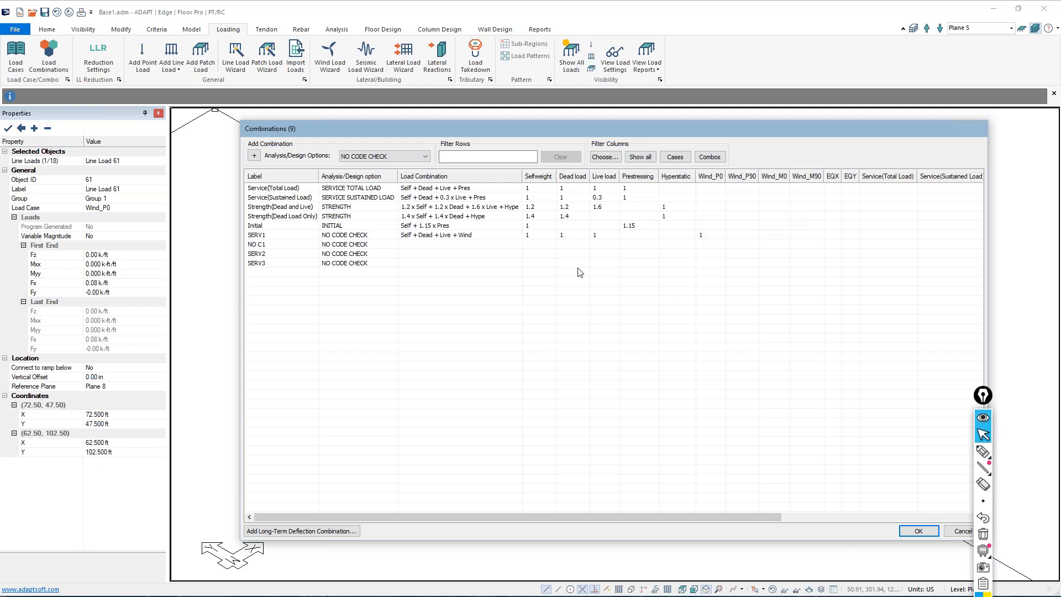
# Enter a factor of 1 for Selfweight, Dead load and Live load in combinations NO C1, SERV2 and SERV3
pyautogui.click(532, 245)
pyautogui.write('1')
pyautogui.click(559, 247)
pyautogui.write('1')
pyautogui.click(592, 246)
pyautogui.write('1')
pyautogui.click(597, 255)
pyautogui.write('1')
pyautogui.click(560, 255)
pyautogui.write('1')
pyautogui.click(537, 257)
pyautogui.write('1')
pyautogui.click(536, 265)
pyautogui.write('1')
pyautogui.click(560, 265)
pyautogui.click(607, 265)
# Enter lateral factors of 1: Wind_P90 for NO C1, EQX for SERV2 and EQY for SERV3
pyautogui.write('1')
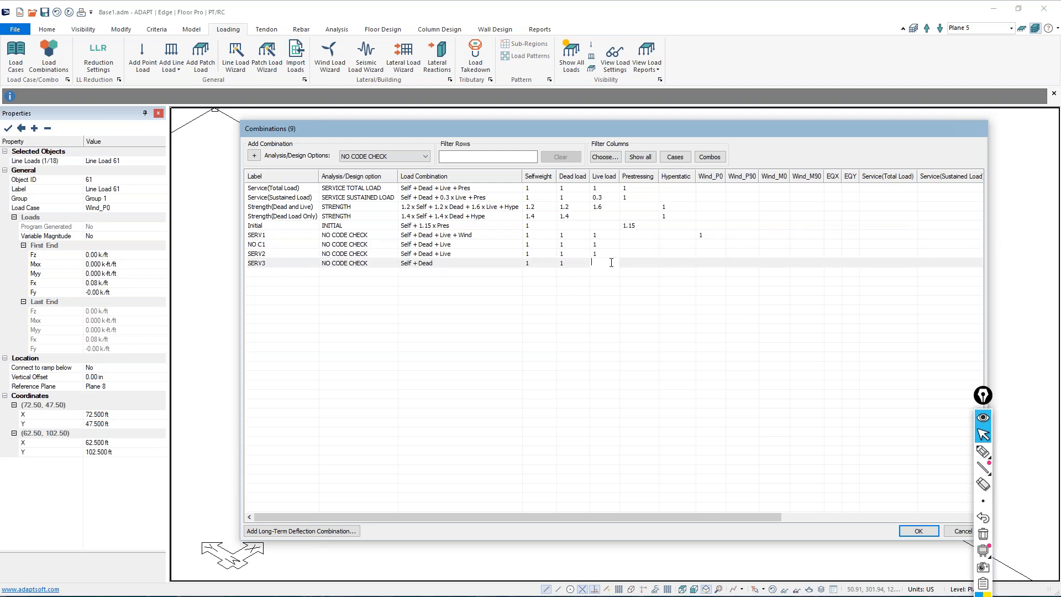
pyautogui.click(727, 244)
pyautogui.write('1')
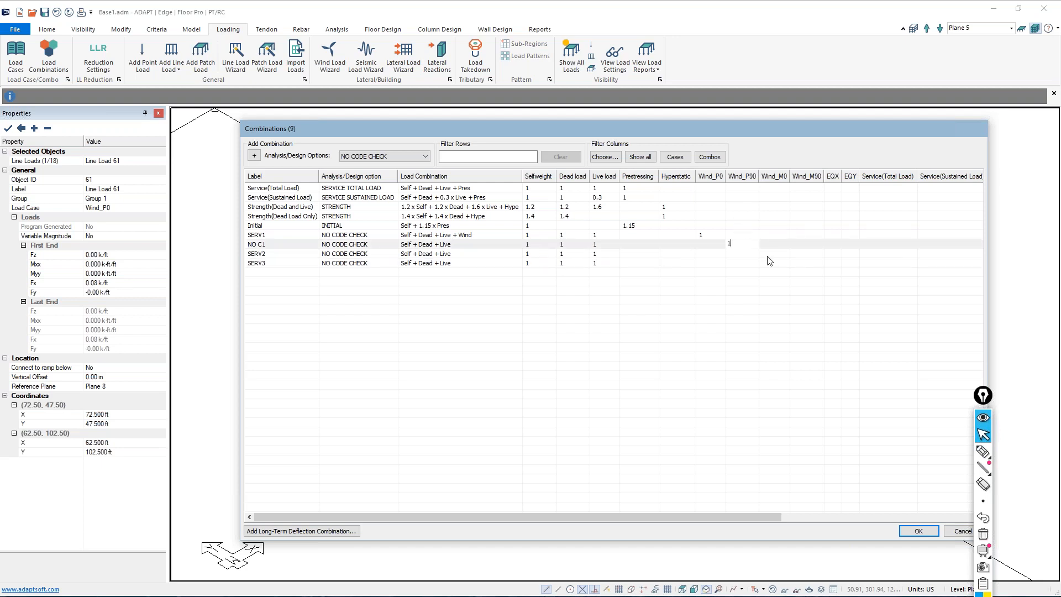
pyautogui.click(832, 254)
pyautogui.write('1')
pyautogui.click(846, 265)
pyautogui.write('1')
pyautogui.click(829, 253)
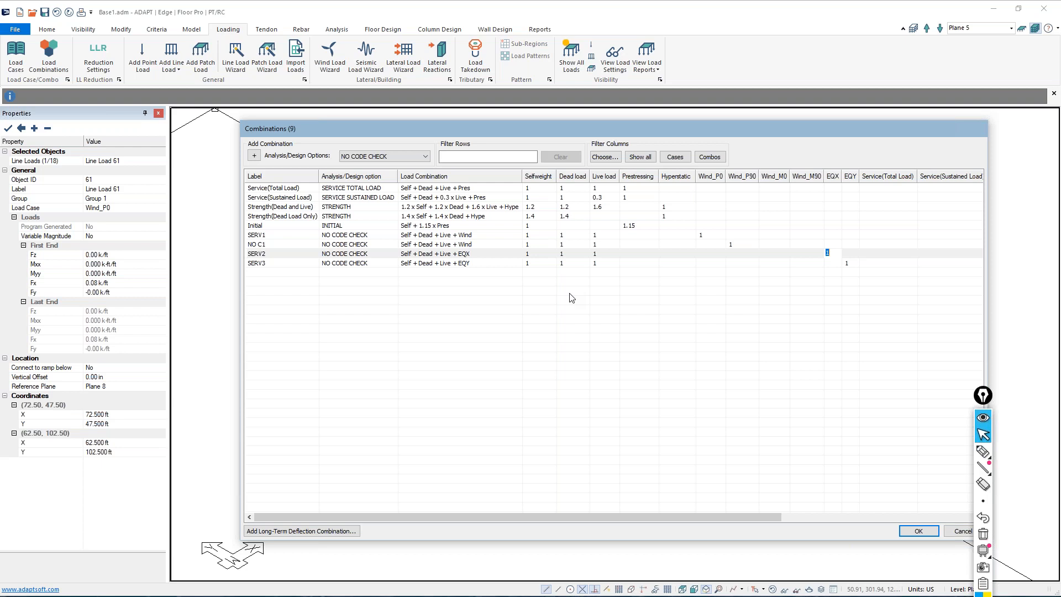
pyautogui.click(359, 278)
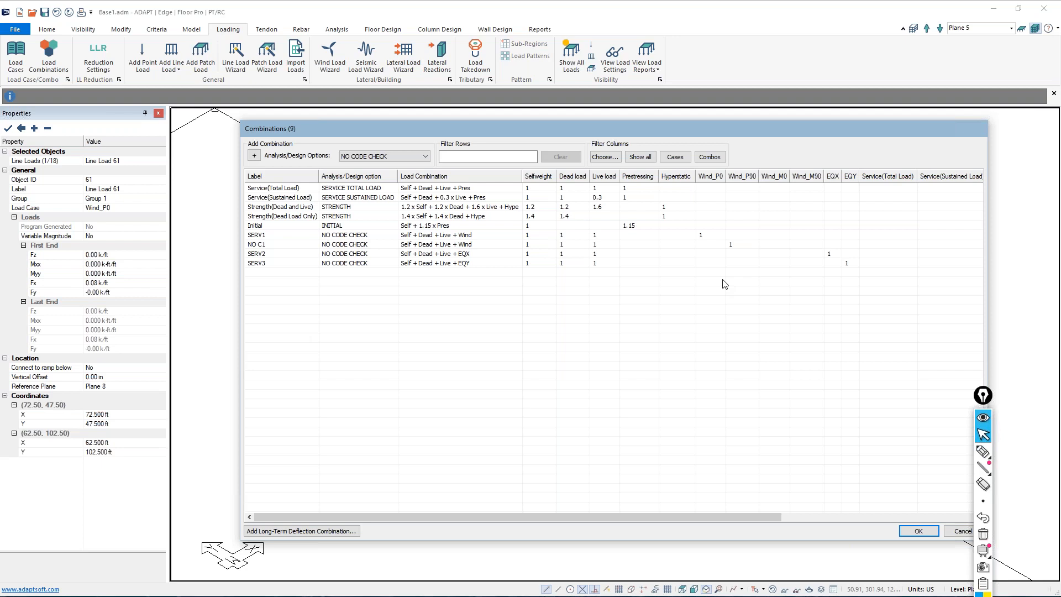
# Relabel the Wind_P0 combination as 1st_WX and the Wind_P90 combination as 1st_WY
pyautogui.doubleClick(268, 237)
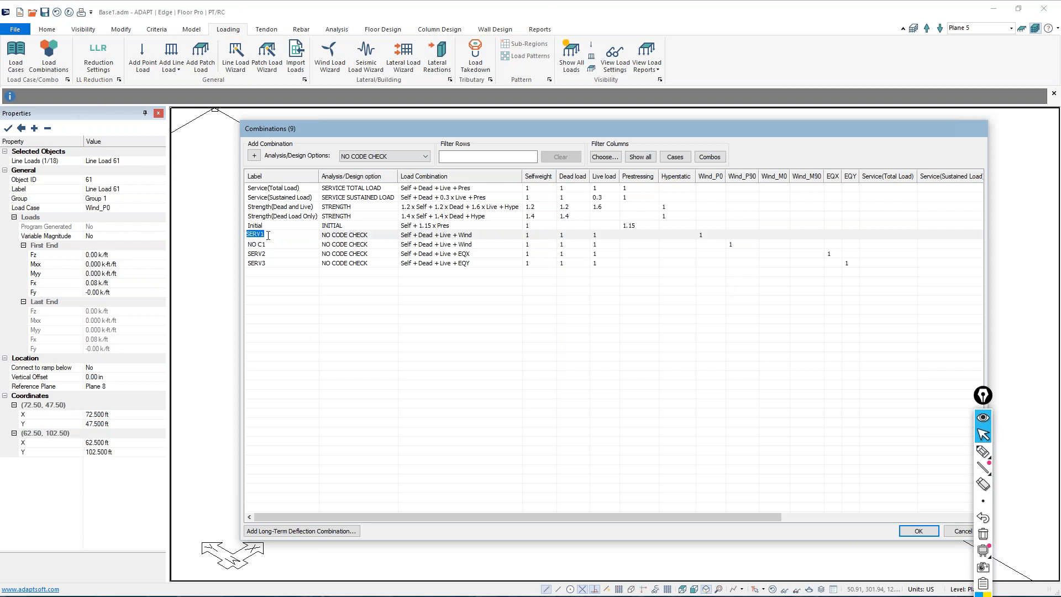
pyautogui.write('L')
pyautogui.write('1st_WX')
pyautogui.click(261, 244)
pyautogui.doubleClick(261, 244)
pyautogui.click(264, 243)
pyautogui.moveTo(266, 242); pyautogui.dragTo(214, 246)
pyautogui.write('1st_WY')
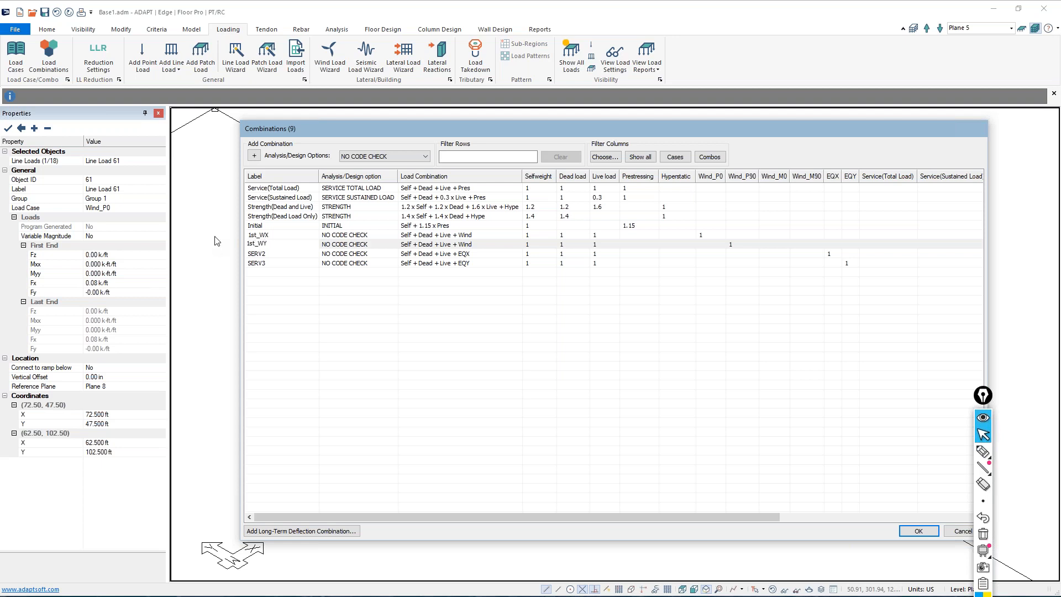
# Relabel the EQX combination as 1st_EQX and the EQY combination as 1st_EQY
pyautogui.doubleClick(271, 254)
pyautogui.write('1')
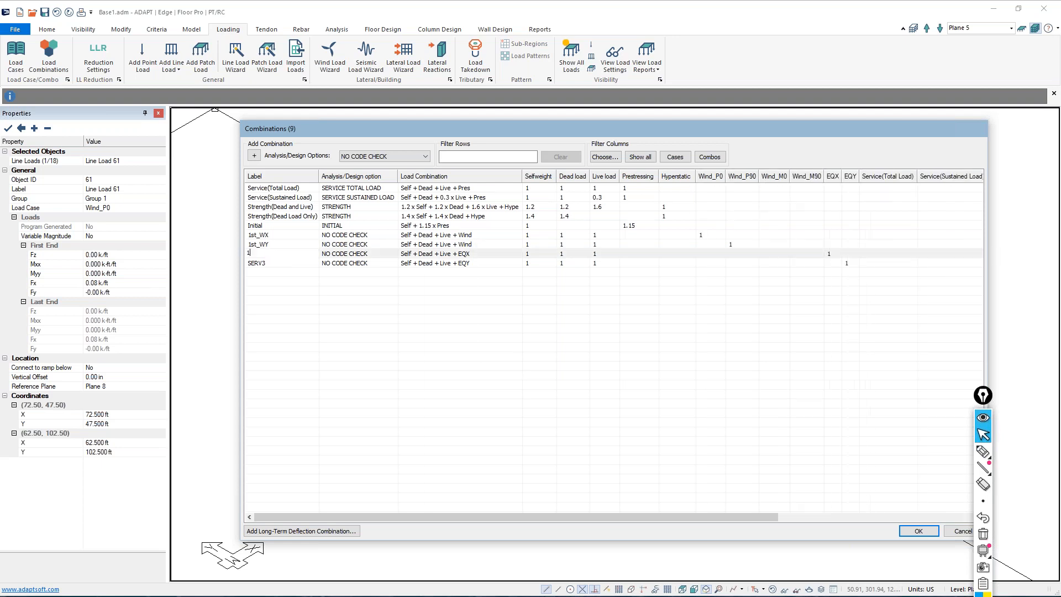
pyautogui.write('st_EQX')
pyautogui.press('Return')
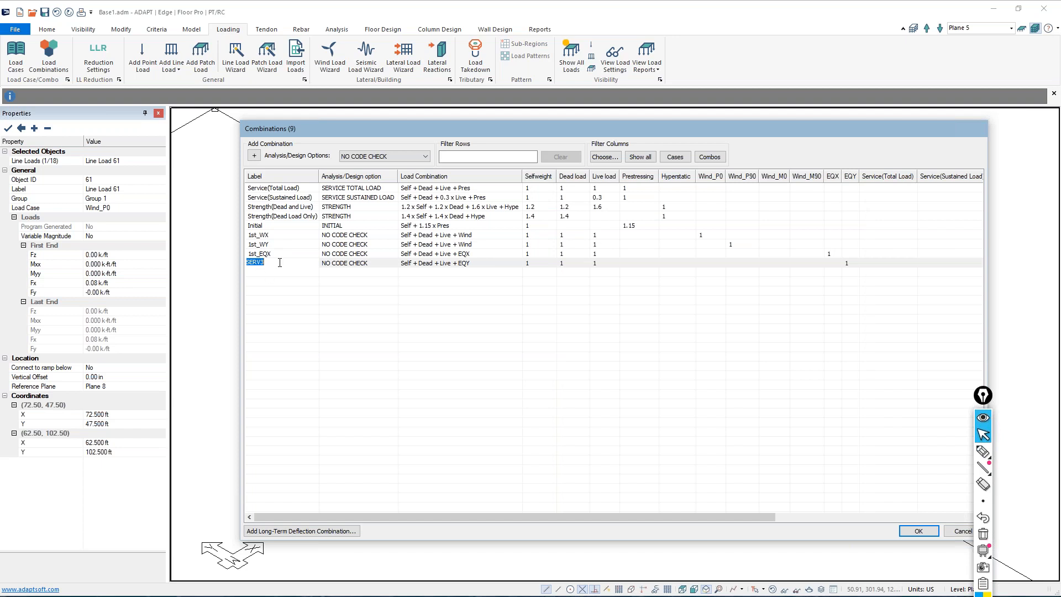
pyautogui.write('1')
pyautogui.write('1')
pyautogui.write('st')
pyautogui.write('_EQY')
pyautogui.click(332, 310)
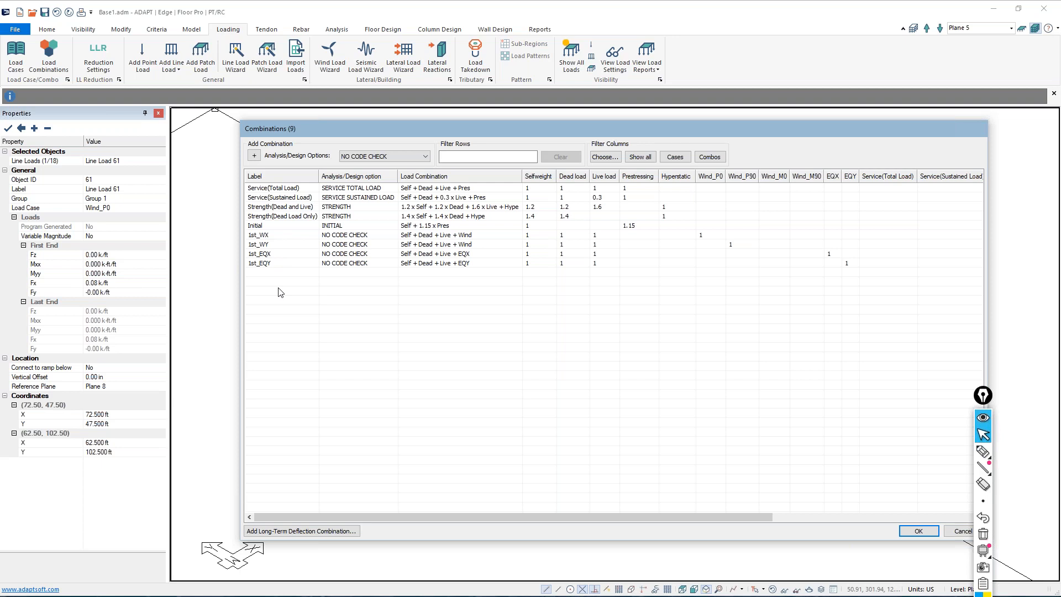
# Add a combination with the P DELTA analysis/design option and label it Master_PD
pyautogui.click(426, 159)
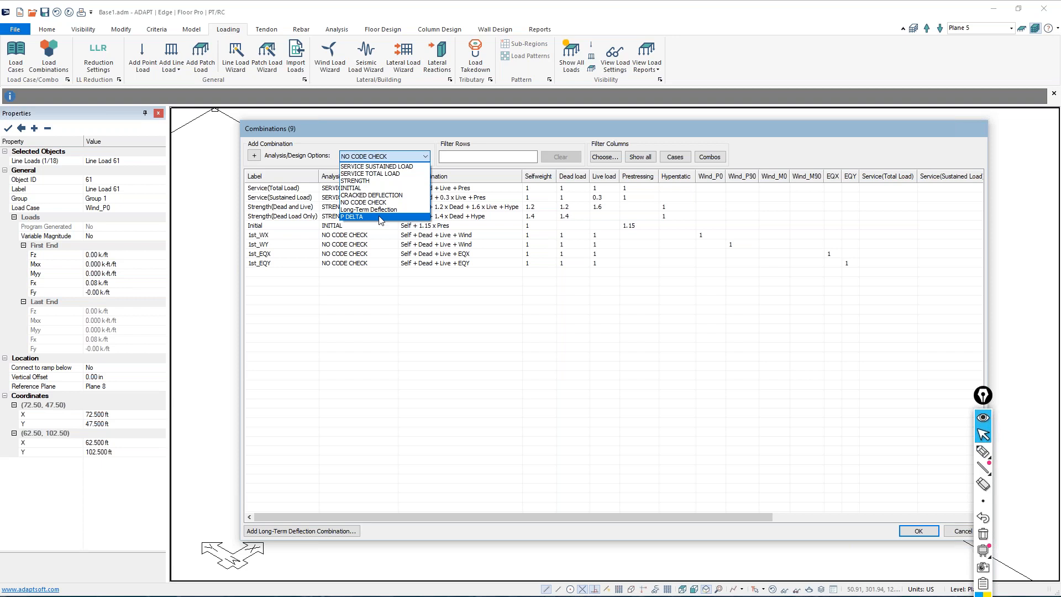
pyautogui.click(379, 221)
pyautogui.click(254, 155)
pyautogui.click(274, 274)
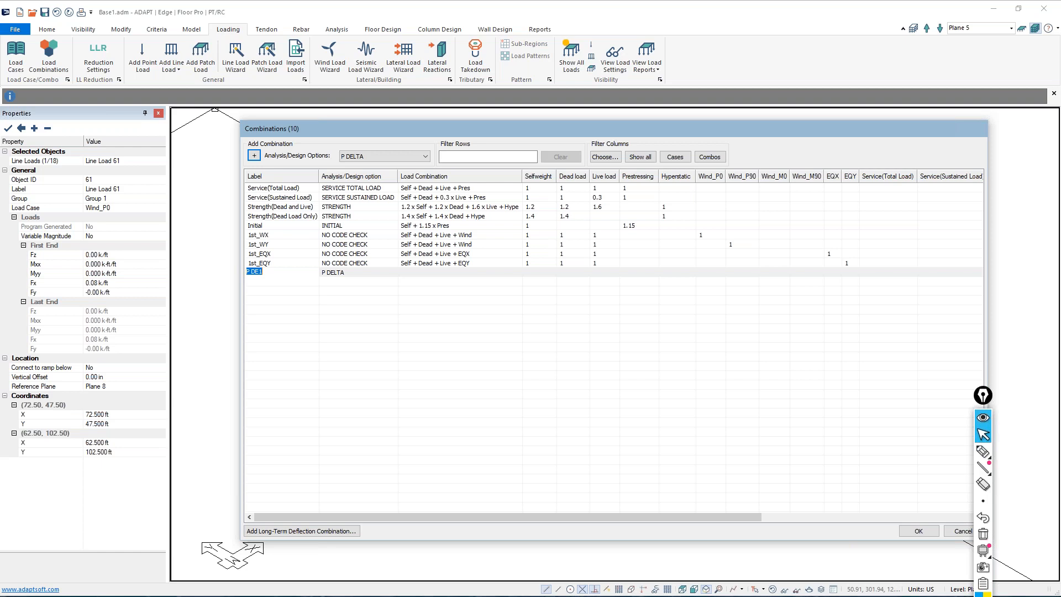
pyautogui.write('_WX')
pyautogui.press('BackSpace')
pyautogui.press('BackSpace')
pyautogui.write('Master_PD')
pyautogui.click(334, 283)
# Set the Selfweight, Dead load and Live load factors of Master_PD to 1
pyautogui.click(533, 273)
pyautogui.write('1')
pyautogui.click(574, 272)
pyautogui.write('1')
pyautogui.click(605, 272)
pyautogui.write('1')
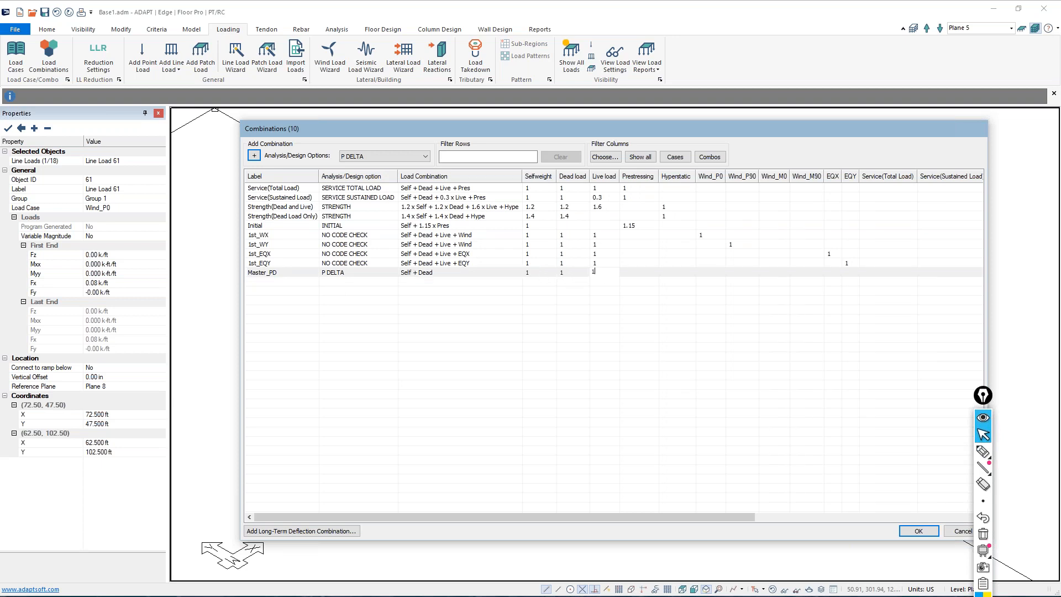
pyautogui.click(628, 297)
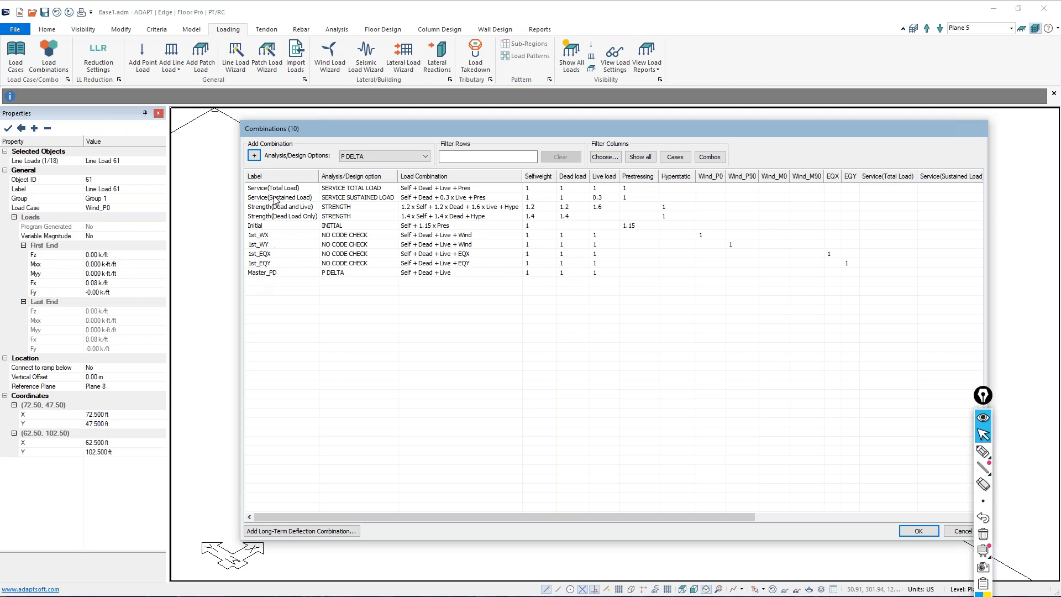
# Add four more P DELTA combinations, each with a Selfweight factor of 1
pyautogui.click(254, 156)
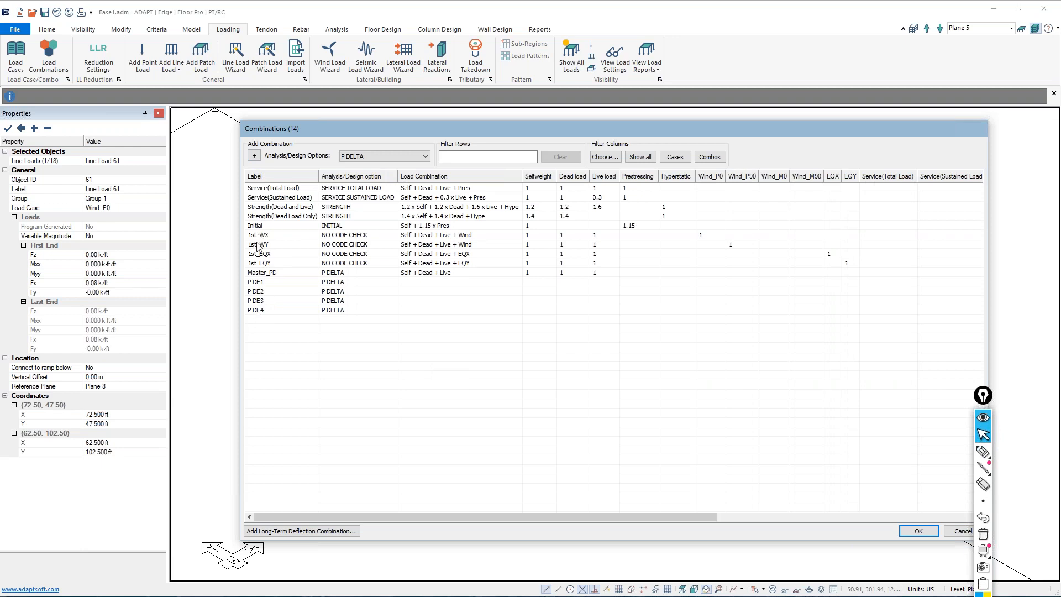
pyautogui.click(525, 283)
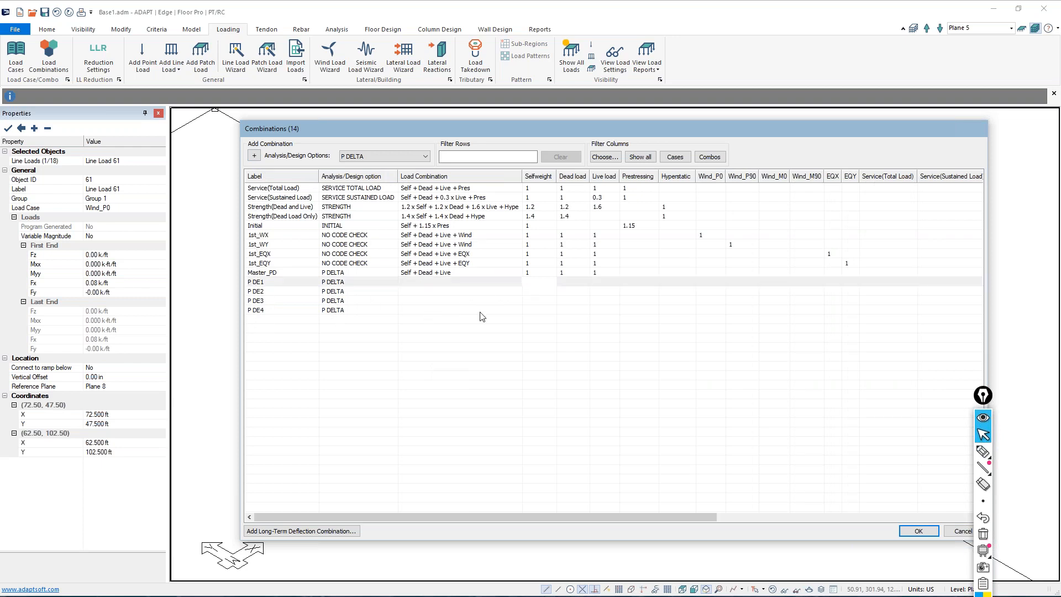
pyautogui.write('1')
pyautogui.click(534, 293)
pyautogui.write('1')
pyautogui.click(534, 302)
pyautogui.write('1')
pyautogui.click(533, 310)
pyautogui.write('1')
# Enter Dead load and Live load factors of 1 for combinations P DE1 through P DE4
pyautogui.click(566, 283)
pyautogui.write('1')
pyautogui.click(569, 292)
pyautogui.write('1')
pyautogui.click(569, 301)
pyautogui.write('1')
pyautogui.click(569, 312)
pyautogui.write('1')
pyautogui.click(596, 283)
pyautogui.write('1')
pyautogui.click(600, 290)
pyautogui.write('1')
pyautogui.click(600, 301)
pyautogui.write('1')
pyautogui.click(600, 310)
pyautogui.write('1')
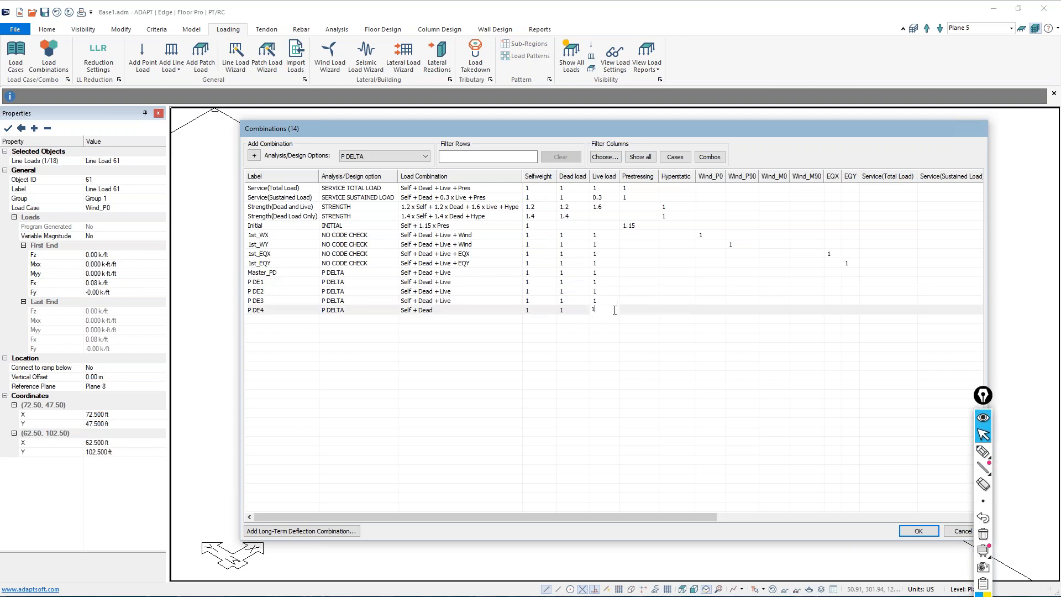
# Enter lateral factors of 1: Wind_P0 for P DE1, Wind_P90 for P DE2, EQX for P DE3 and EQY for P DE4
pyautogui.click(699, 282)
pyautogui.write('1')
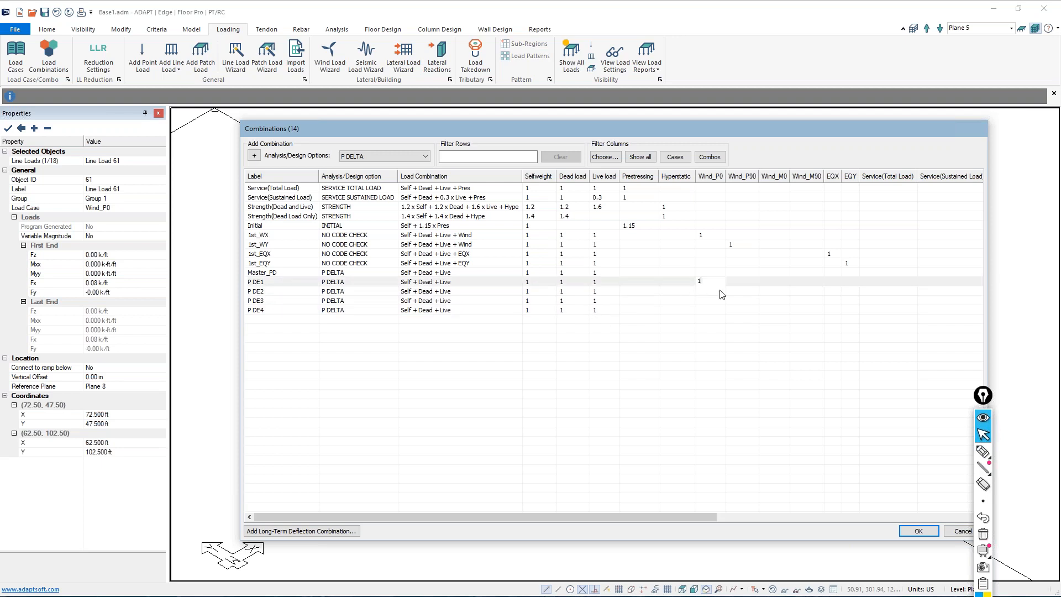
pyautogui.click(731, 292)
pyautogui.write('1')
pyautogui.click(829, 301)
pyautogui.write('1')
pyautogui.click(847, 311)
pyautogui.write('1')
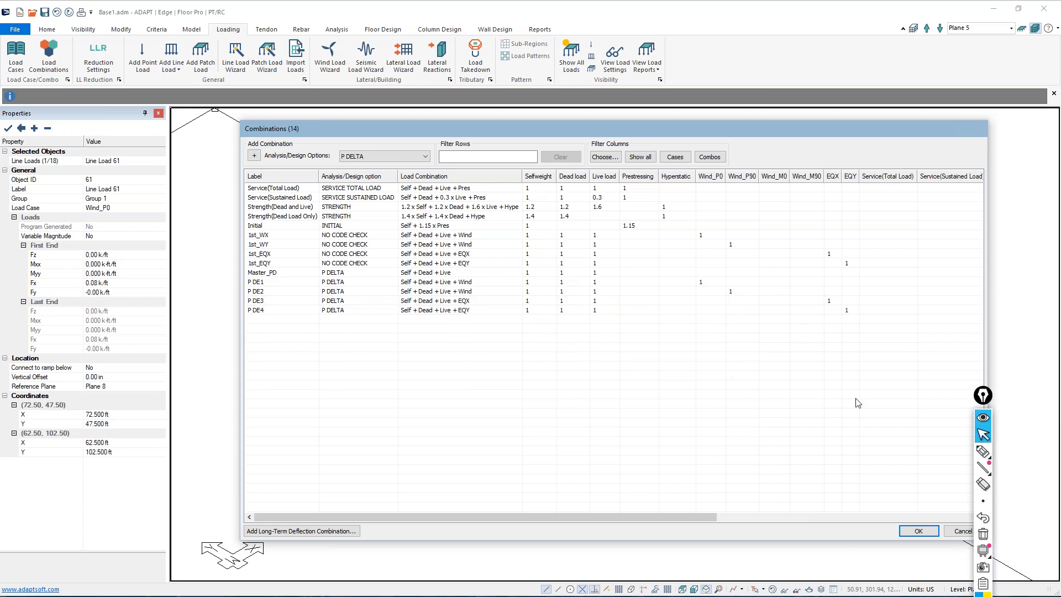
pyautogui.click(984, 452)
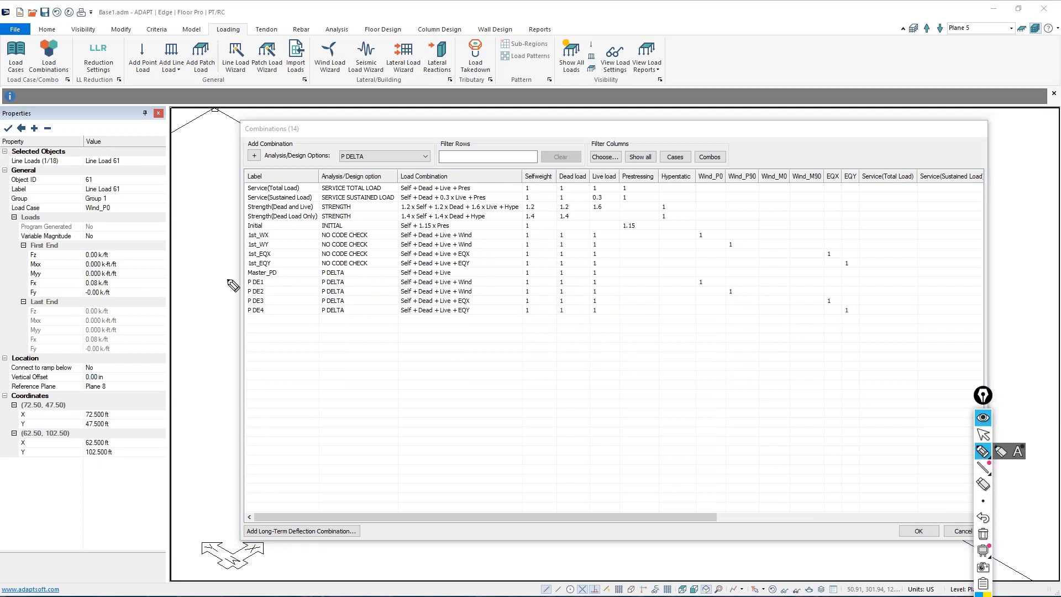
pyautogui.moveTo(244, 279); pyautogui.dragTo(288, 277)
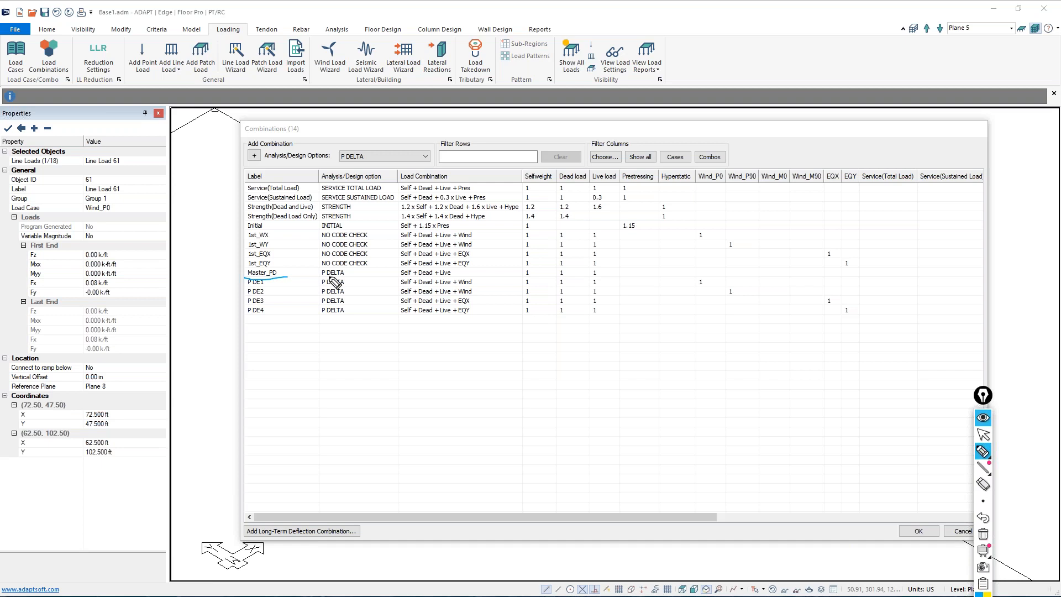
pyautogui.moveTo(522, 278)
pyautogui.mouseDown()
pyautogui.moveTo(596, 280)
pyautogui.moveTo(601, 270)
pyautogui.moveTo(524, 275)
pyautogui.moveTo(522, 315)
pyautogui.moveTo(594, 318)
pyautogui.moveTo(599, 279)
pyautogui.mouseUp()
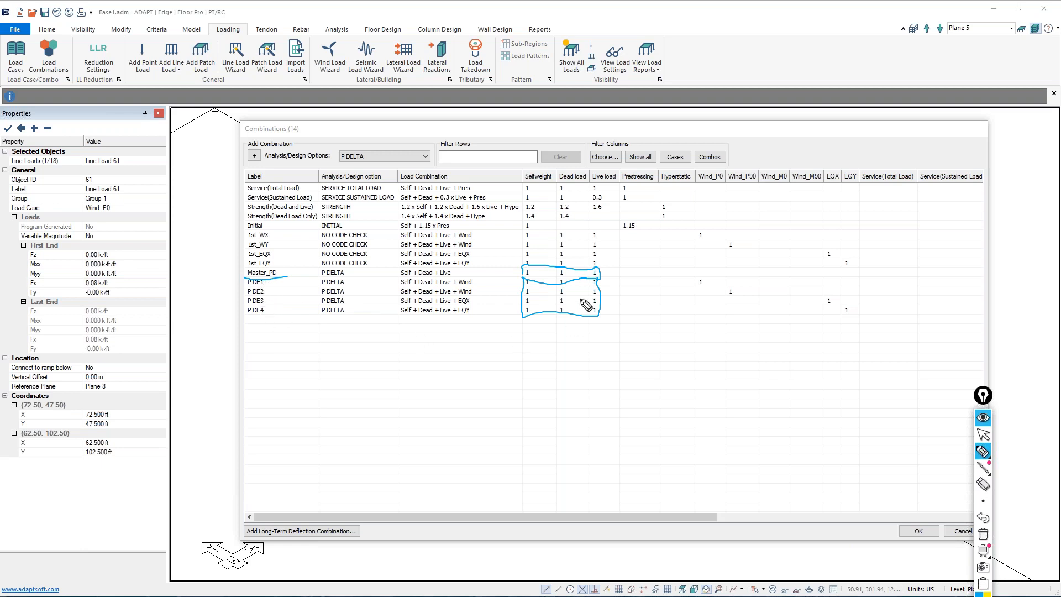
pyautogui.moveTo(646, 256); pyautogui.dragTo(605, 272)
pyautogui.moveTo(696, 288); pyautogui.dragTo(757, 296)
pyautogui.moveTo(824, 305); pyautogui.dragTo(849, 321)
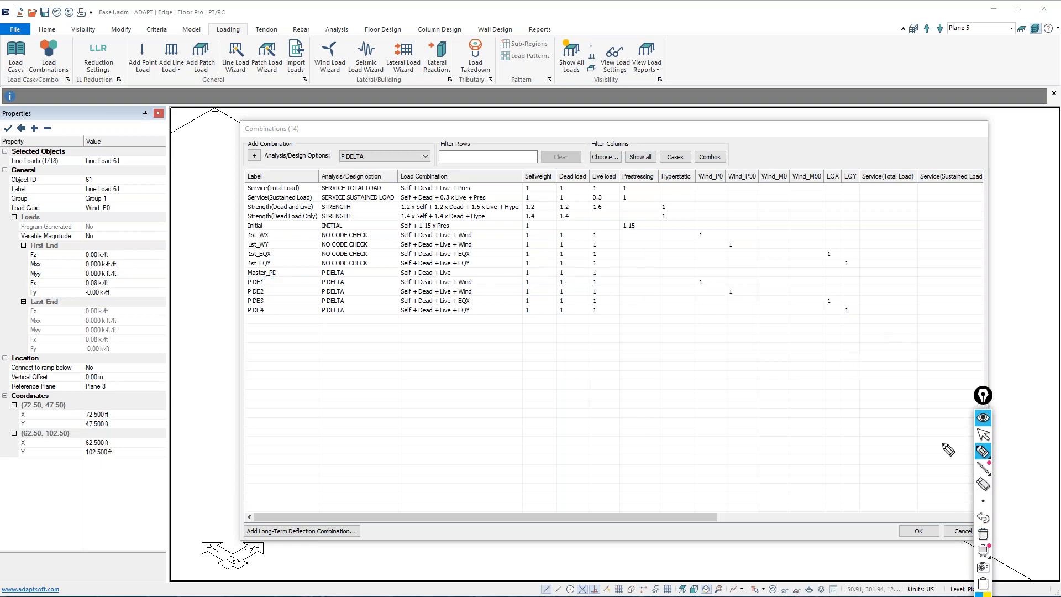
pyautogui.click(983, 436)
# Set the Live load factor to 1.1 for combinations P DE1, P DE2 and P DE3
pyautogui.doubleClick(604, 283)
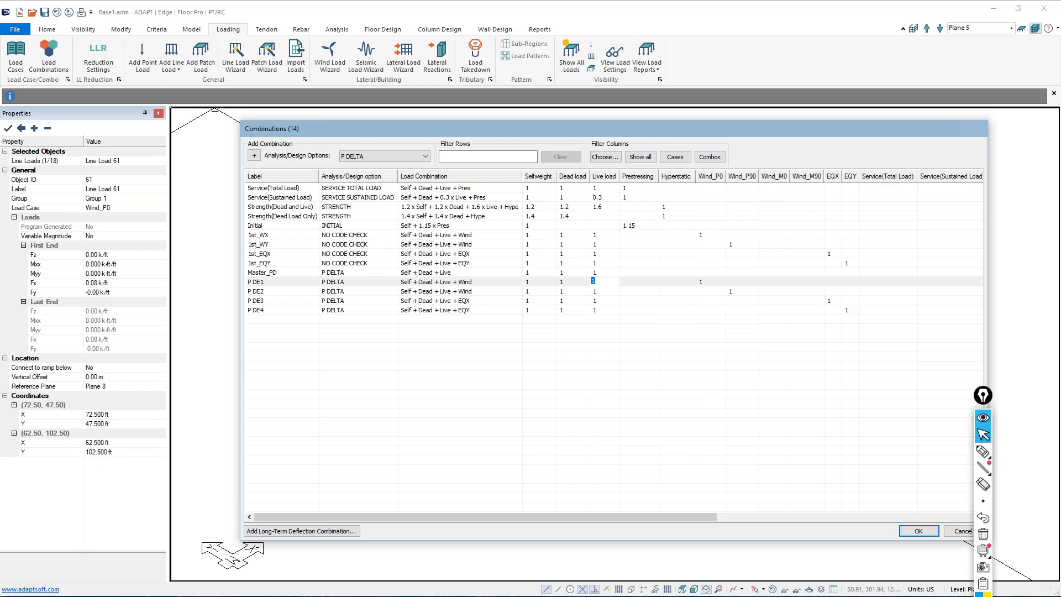
pyautogui.write('1.1')
pyautogui.doubleClick(604, 291)
pyautogui.write('1.1')
pyautogui.doubleClick(596, 301)
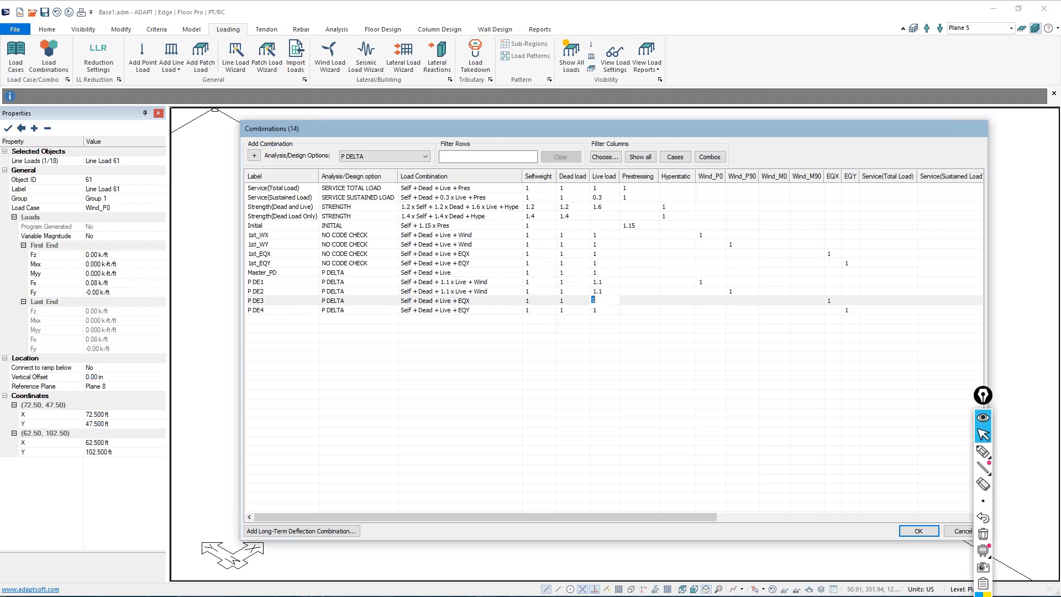
pyautogui.write('1.1')
pyautogui.click(587, 375)
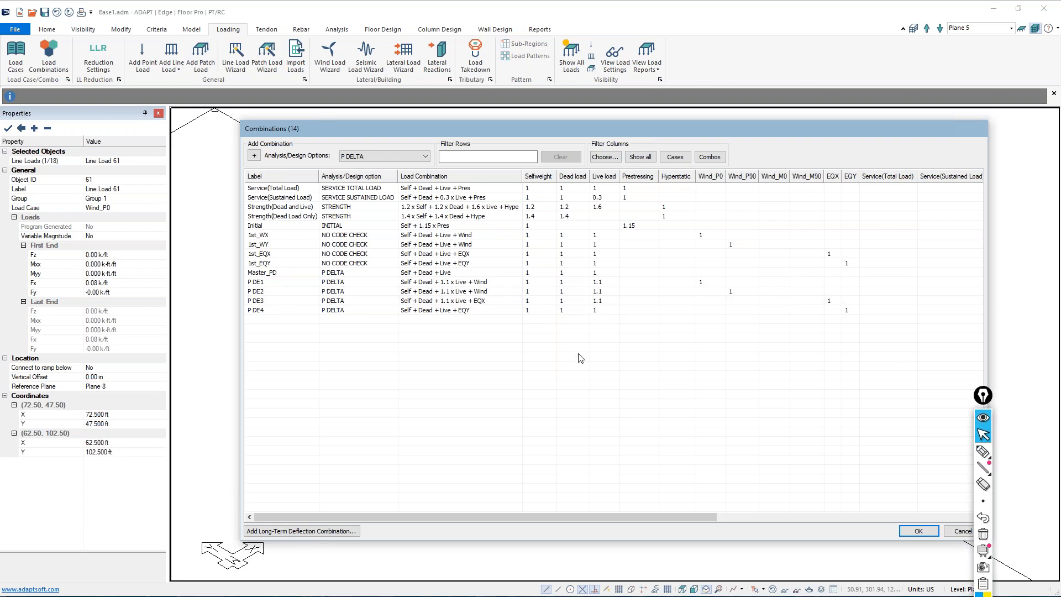
pyautogui.click(982, 452)
pyautogui.moveTo(614, 274)
pyautogui.mouseDown()
pyautogui.moveTo(629, 290)
pyautogui.moveTo(595, 309)
pyautogui.moveTo(645, 293)
pyautogui.mouseUp()
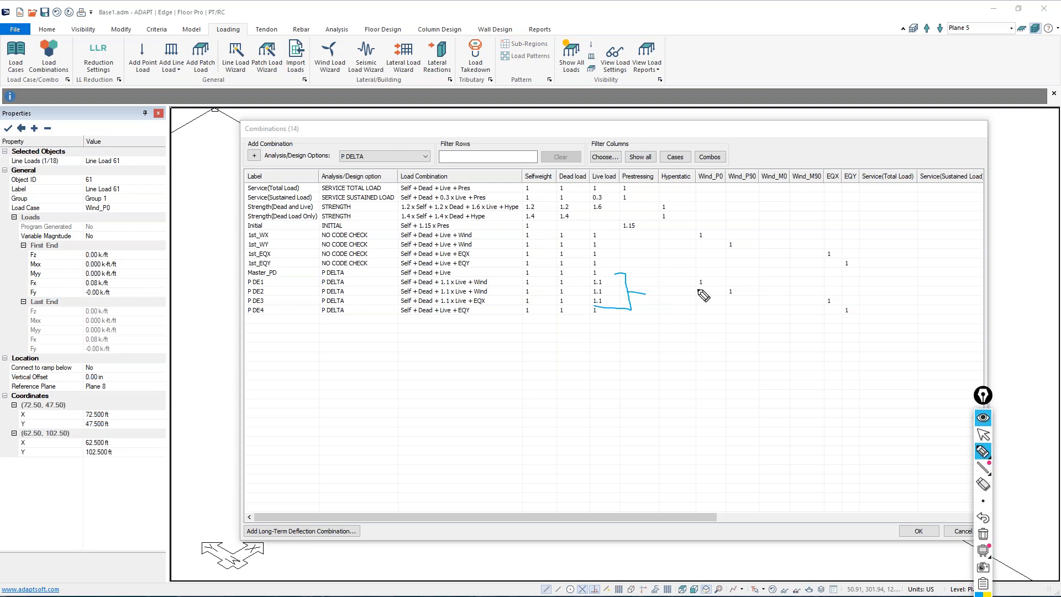
pyautogui.moveTo(698, 283)
pyautogui.mouseDown()
pyautogui.moveTo(736, 295)
pyautogui.moveTo(731, 288)
pyautogui.mouseUp()
pyautogui.moveTo(826, 308); pyautogui.dragTo(826, 305)
pyautogui.moveTo(984, 401); pyautogui.dragTo(990, 316)
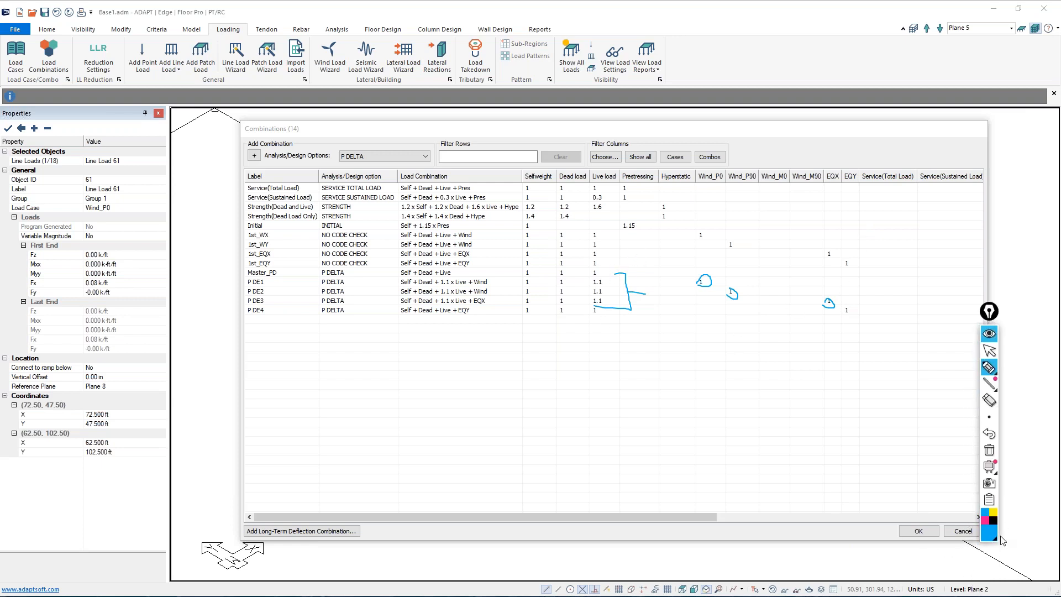
pyautogui.click(985, 520)
pyautogui.moveTo(631, 261); pyautogui.dragTo(605, 273)
pyautogui.moveTo(523, 319)
pyautogui.mouseDown()
pyautogui.moveTo(606, 306)
pyautogui.moveTo(524, 303)
pyautogui.moveTo(525, 320)
pyautogui.mouseUp()
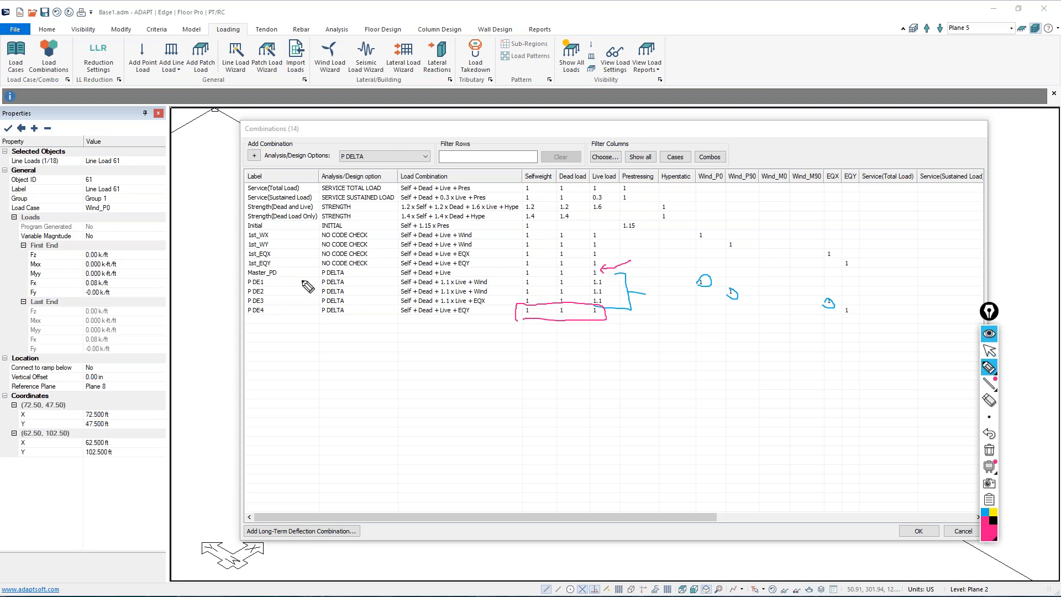
pyautogui.moveTo(615, 264)
pyautogui.mouseDown()
pyautogui.moveTo(677, 265)
pyautogui.moveTo(643, 338)
pyautogui.moveTo(575, 329)
pyautogui.mouseUp()
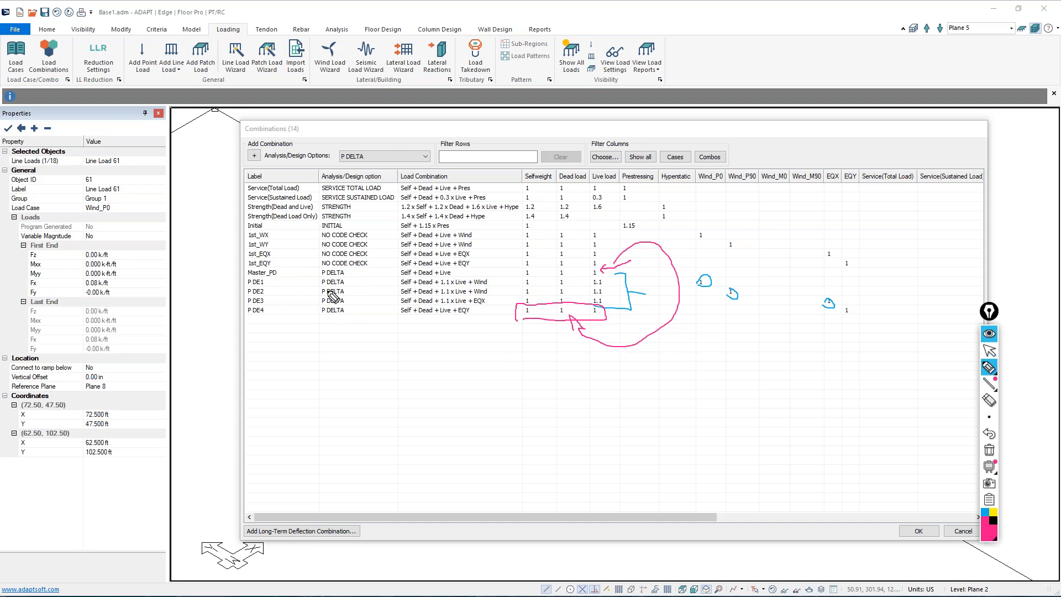
pyautogui.click(989, 449)
pyautogui.click(989, 350)
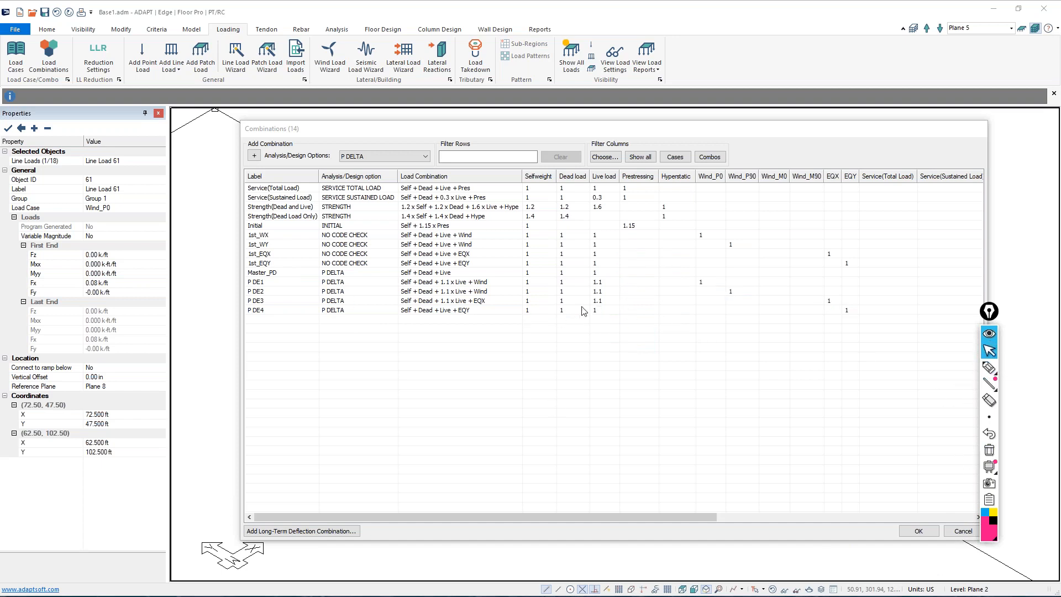
# Return the Live load factors of combinations P DE1, P DE2 and P DE3 to 1
pyautogui.click(597, 282)
pyautogui.write('1')
pyautogui.click(600, 294)
pyautogui.write('1')
pyautogui.click(601, 300)
pyautogui.write('1')
pyautogui.click(602, 313)
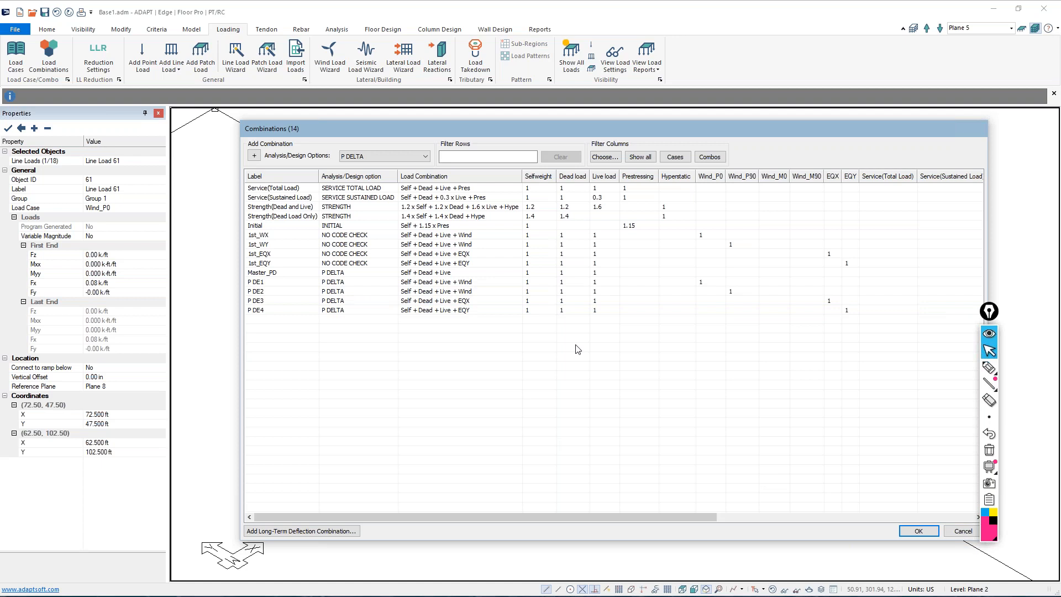
# Go through the labels of first-order combinations 1st_WX to 1st_EQY and accept the load combinations
pyautogui.doubleClick(260, 238)
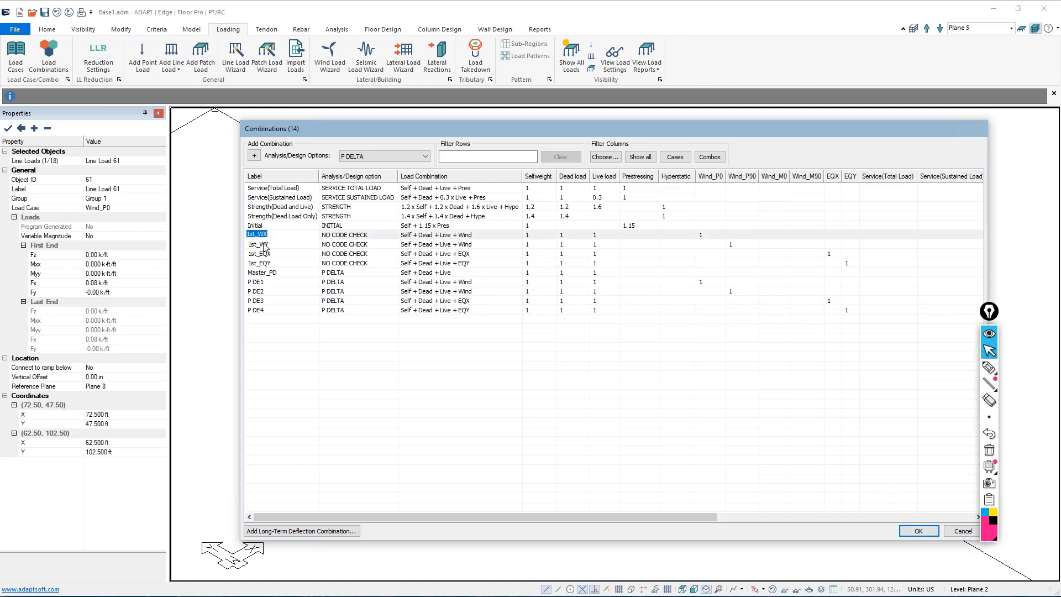
pyautogui.press('Down')
pyautogui.press('Down')
pyautogui.press('Down')
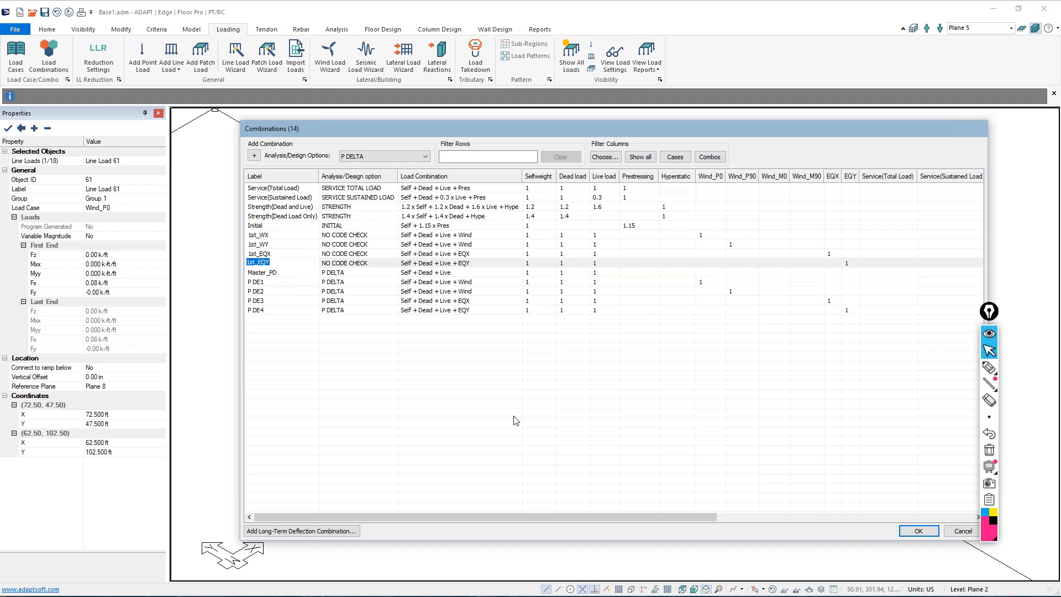
pyautogui.click(918, 531)
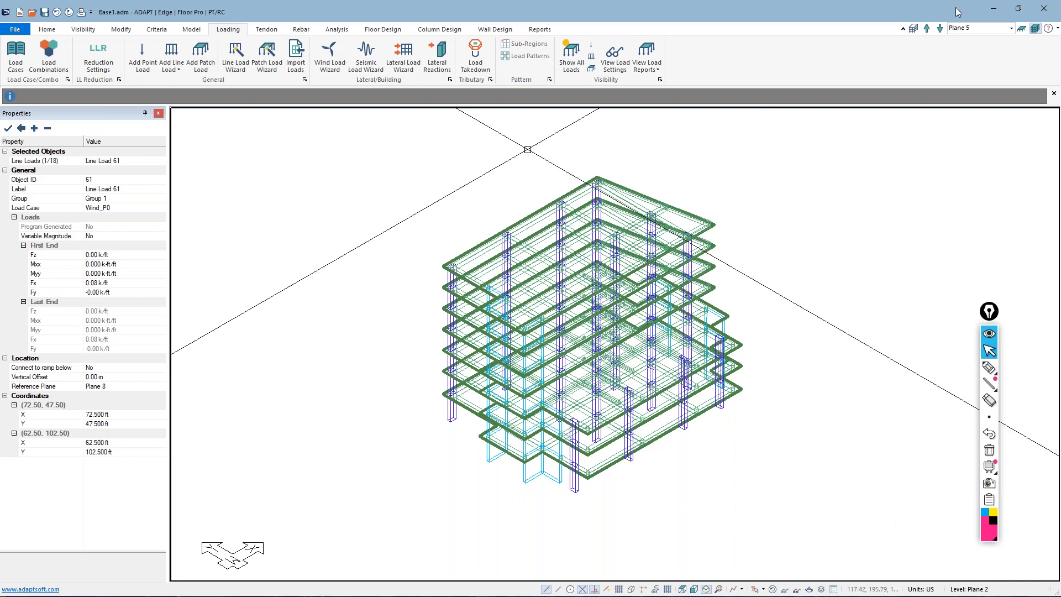
# View a single level of the building on its own, then return to the full multi-level model
pyautogui.click(1021, 29)
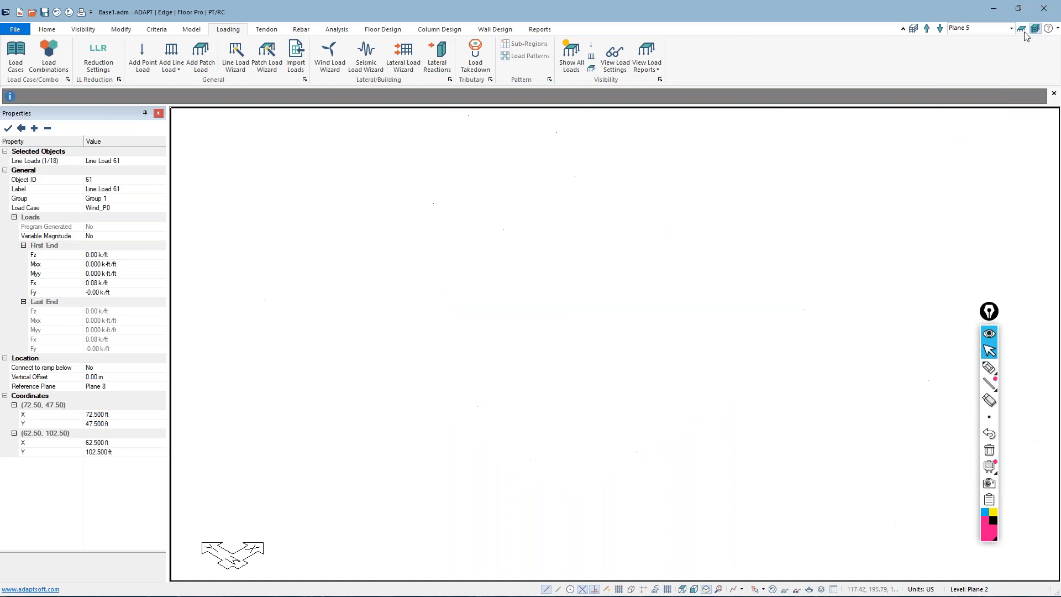
pyautogui.moveTo(728, 274); pyautogui.dragTo(722, 230, button='middle')
pyautogui.scroll(4, 496, 412)
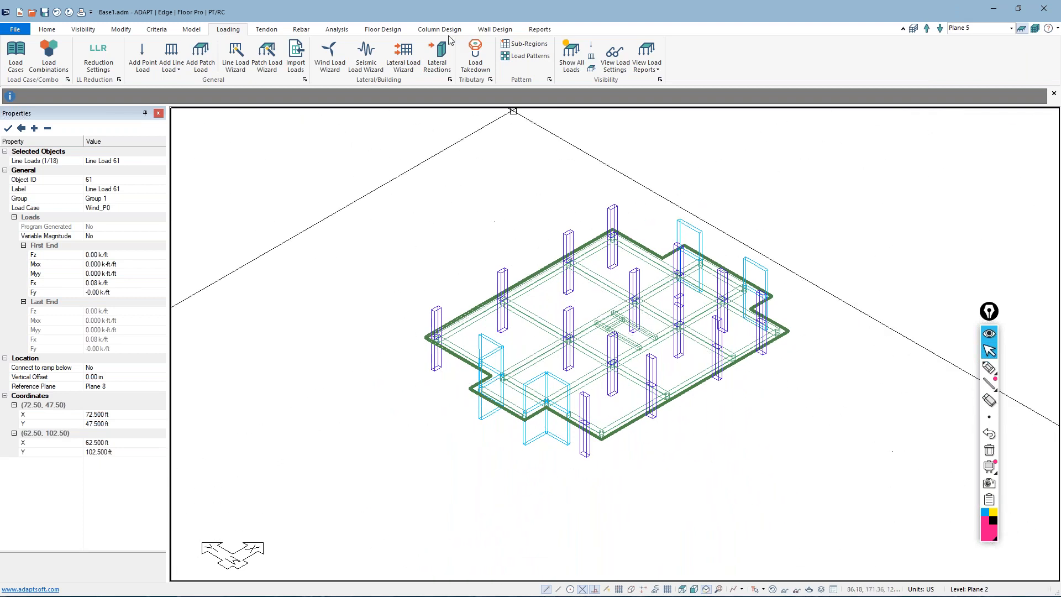
pyautogui.click(337, 29)
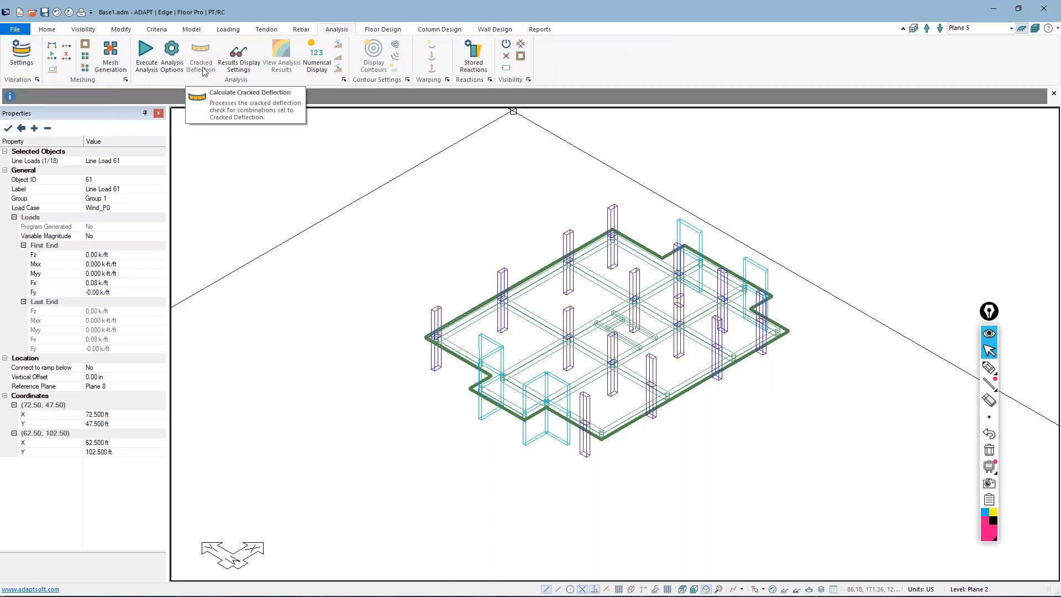
pyautogui.click(1035, 28)
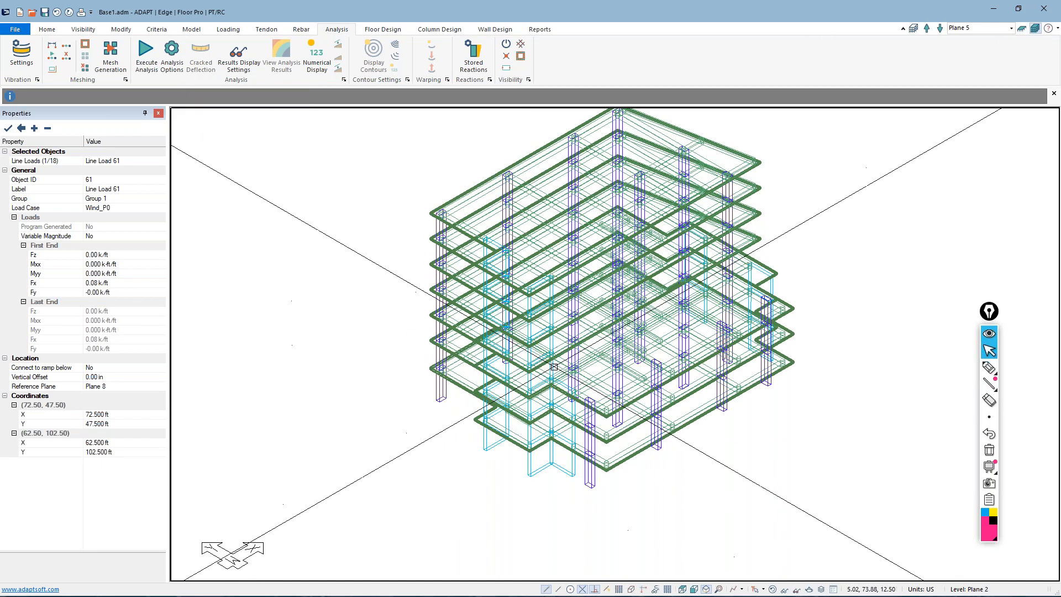
pyautogui.scroll(-3, 545, 382)
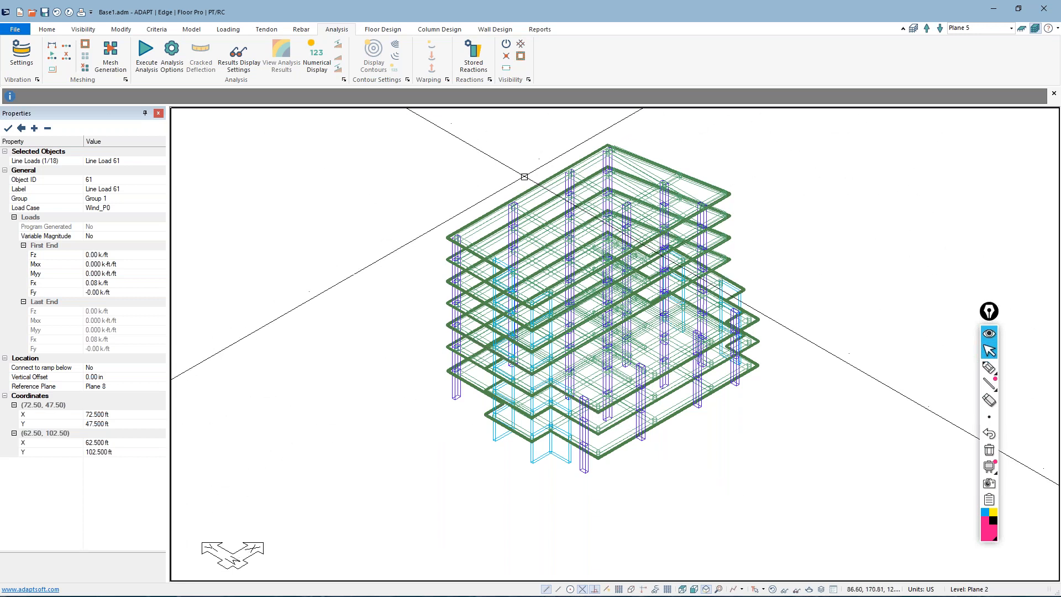
# Check the stiffness modifiers of an edge beam on the uppermost floor and close its properties
pyautogui.click(537, 193)
pyautogui.doubleClick(537, 193)
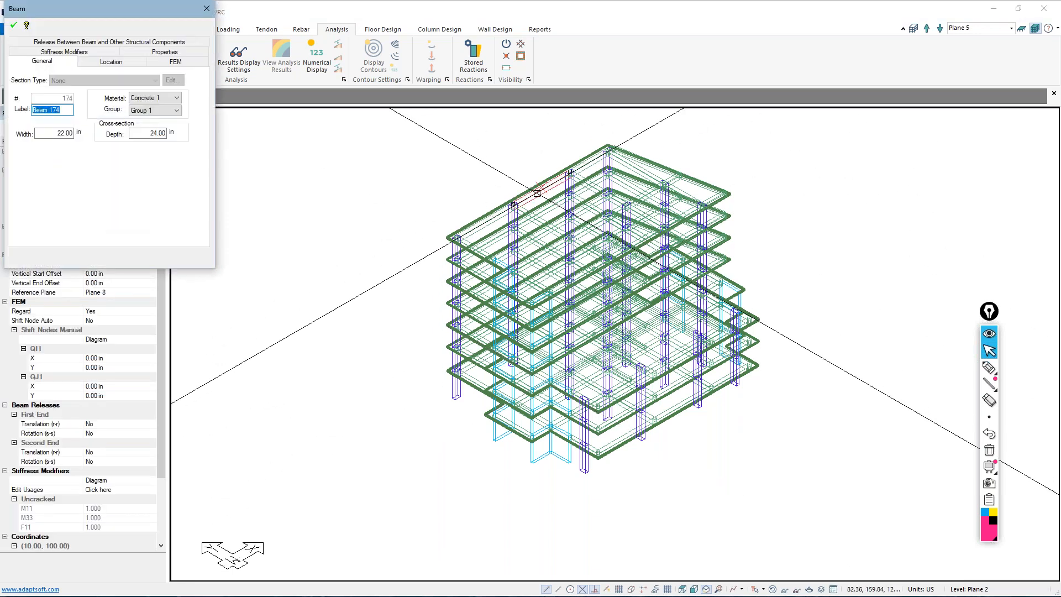
pyautogui.moveTo(289, 105); pyautogui.dragTo(302, 120)
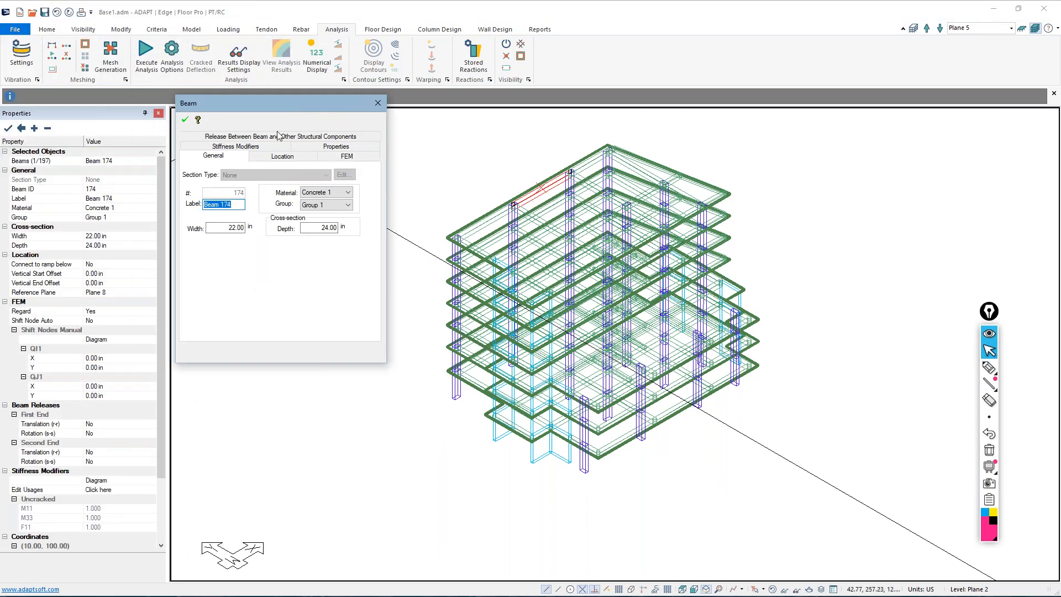
pyautogui.click(264, 147)
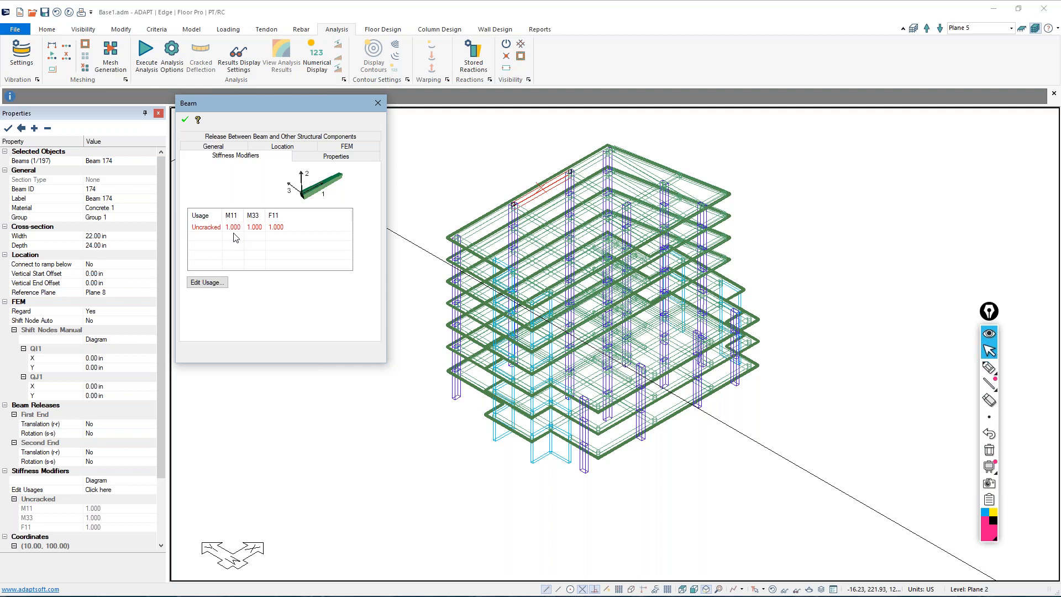
pyautogui.click(378, 104)
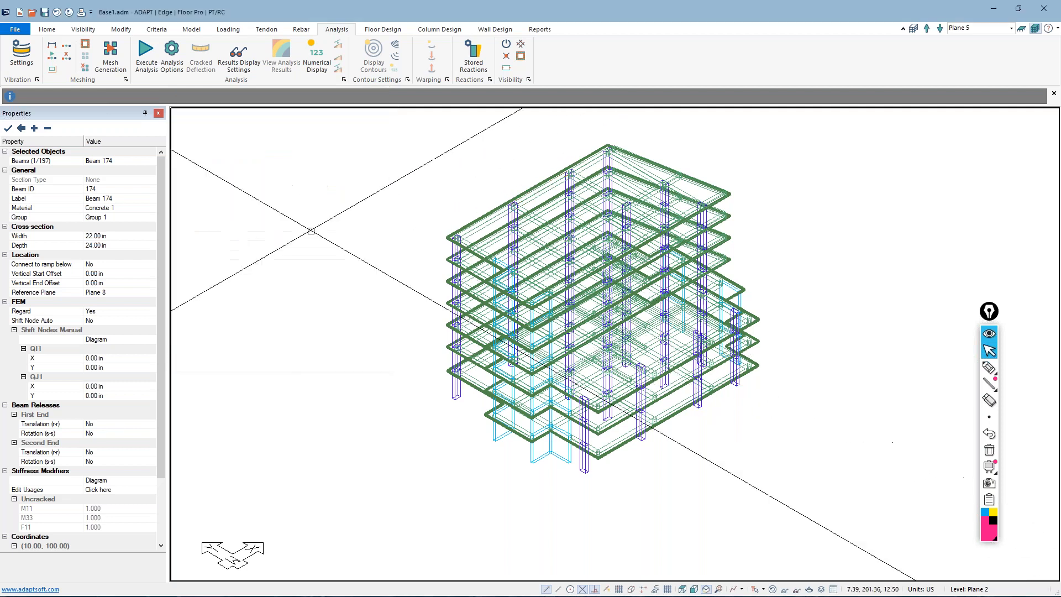
# Add a combination usage named Cracked_50 through the stiffness modifiers of the uppermost slab region
pyautogui.doubleClick(465, 228)
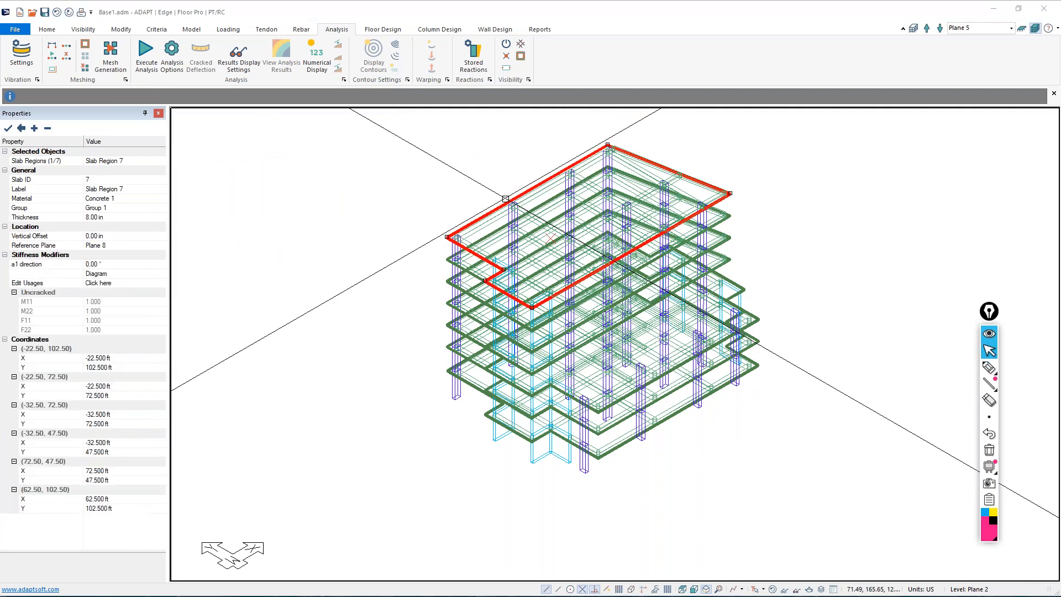
pyautogui.click(100, 46)
pyautogui.moveTo(102, 9); pyautogui.dragTo(279, 131)
pyautogui.click(220, 293)
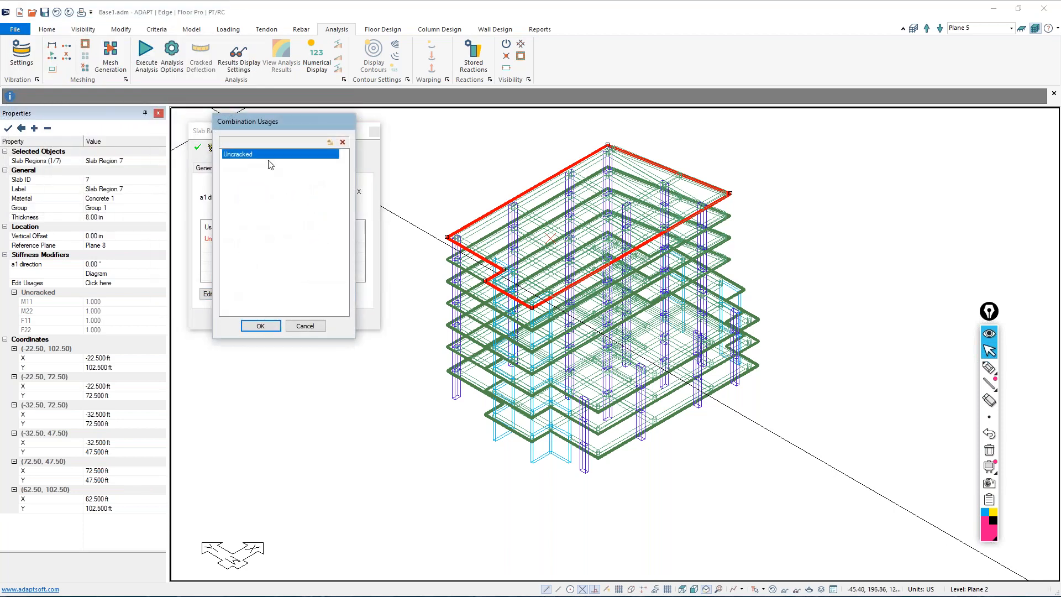
pyautogui.click(330, 143)
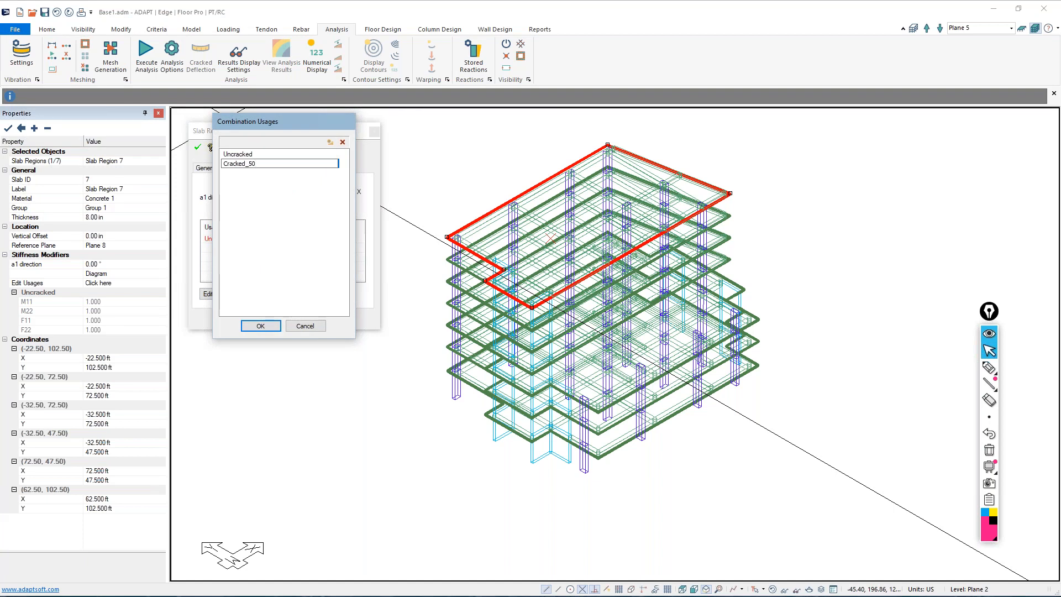
pyautogui.click(260, 325)
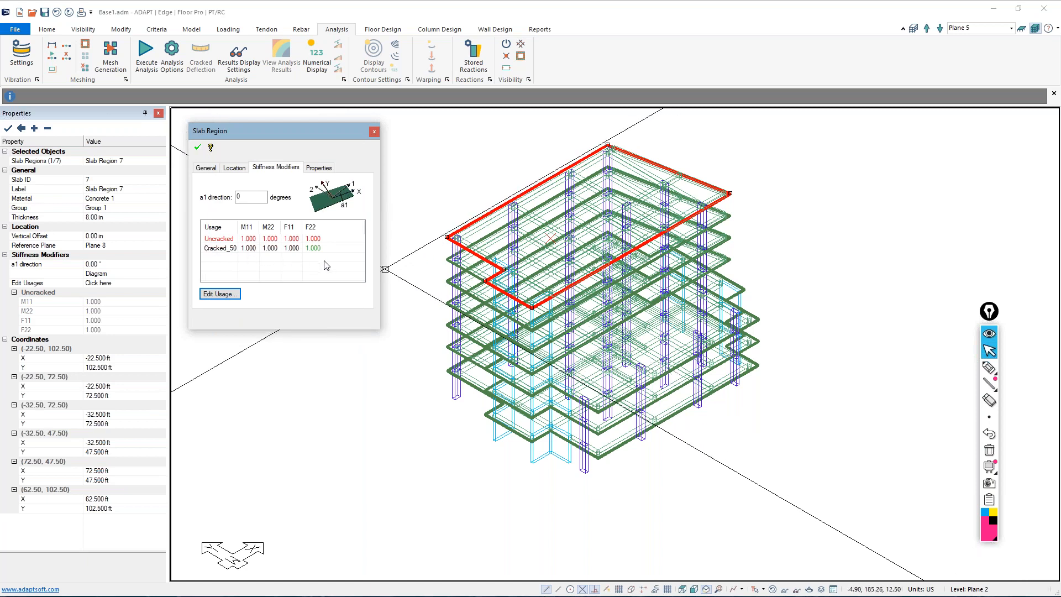
pyautogui.click(374, 131)
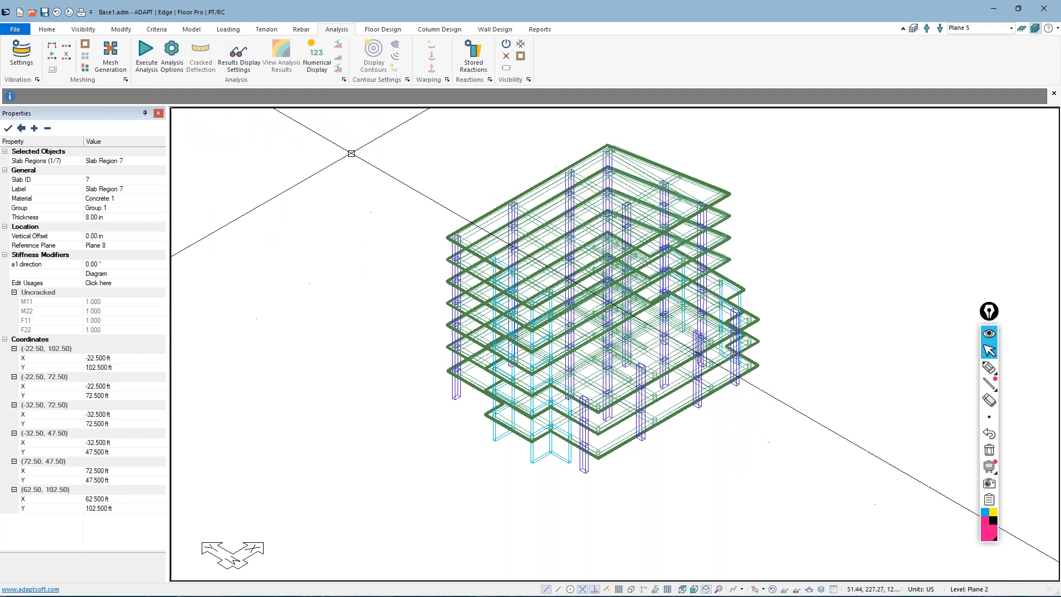
# Select all columns in the model by type and check their stiffness modifiers for the Cracked_50 usage
pyautogui.click(47, 29)
pyautogui.click(128, 59)
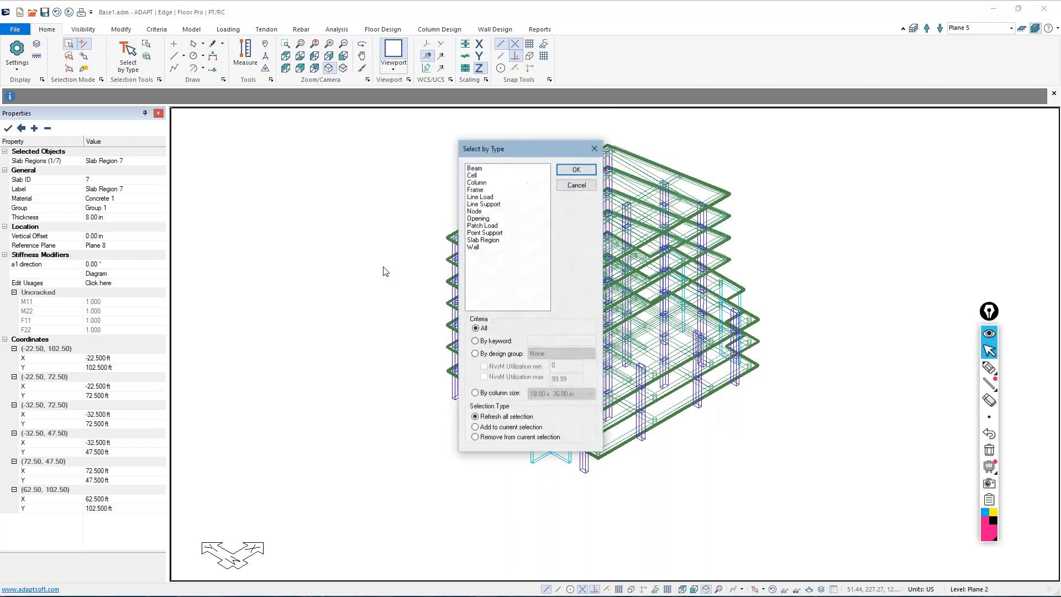
pyautogui.click(478, 183)
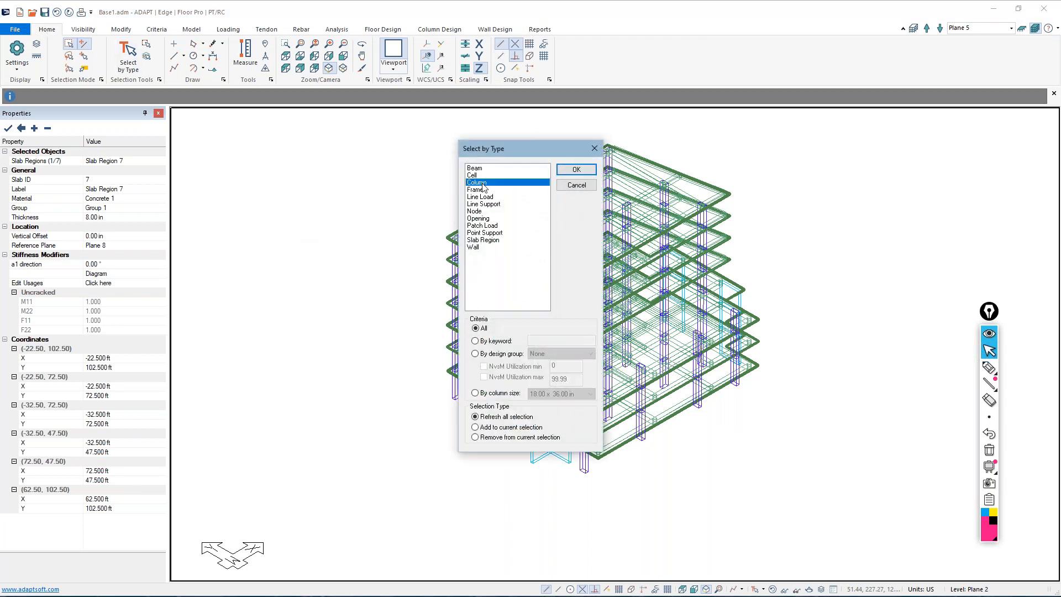
pyautogui.click(577, 169)
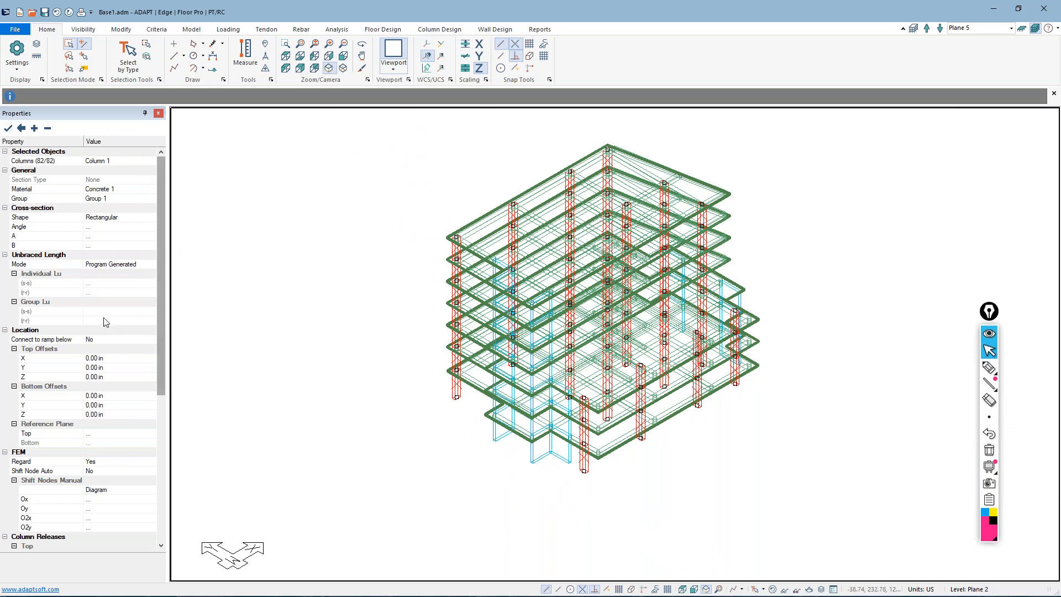
pyautogui.moveTo(161, 311); pyautogui.dragTo(182, 468)
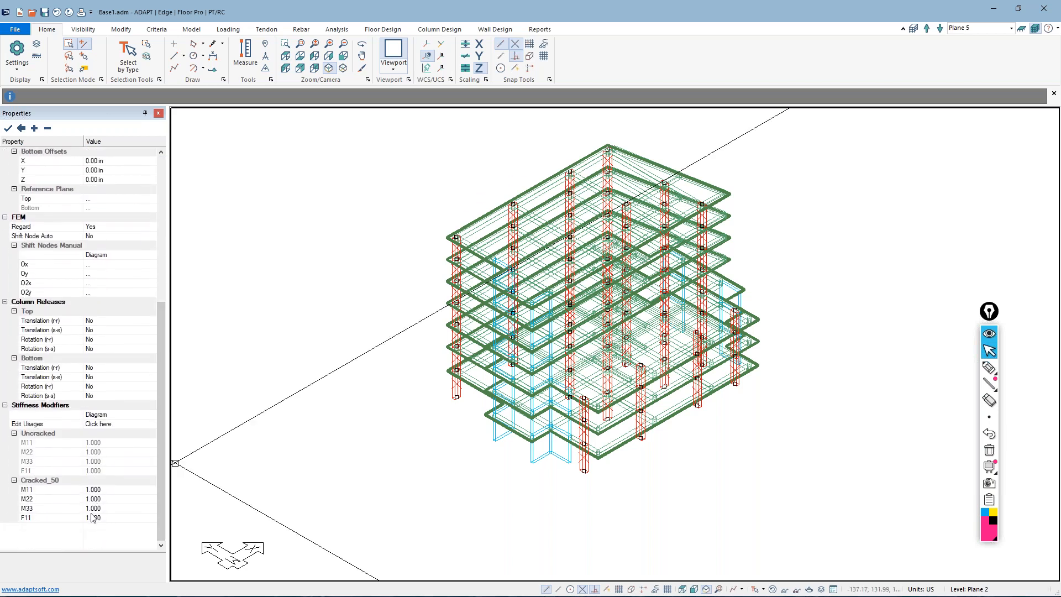
# Modify the selected columns' stiffness for the Cracked_50 usage, setting M11, M22 and M33 to 0.5
pyautogui.click(122, 30)
pyautogui.click(49, 48)
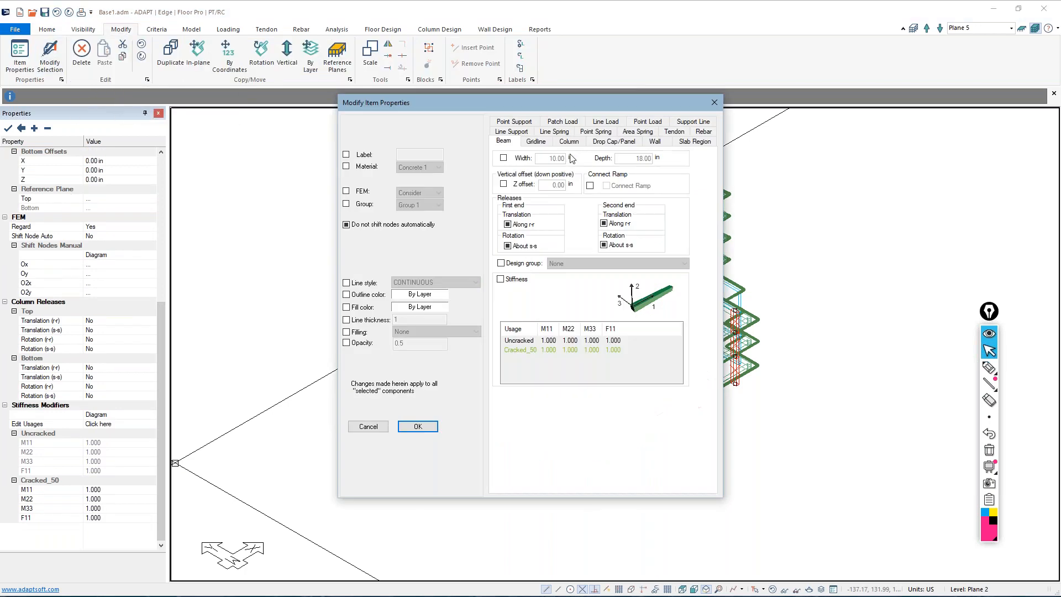
pyautogui.click(562, 142)
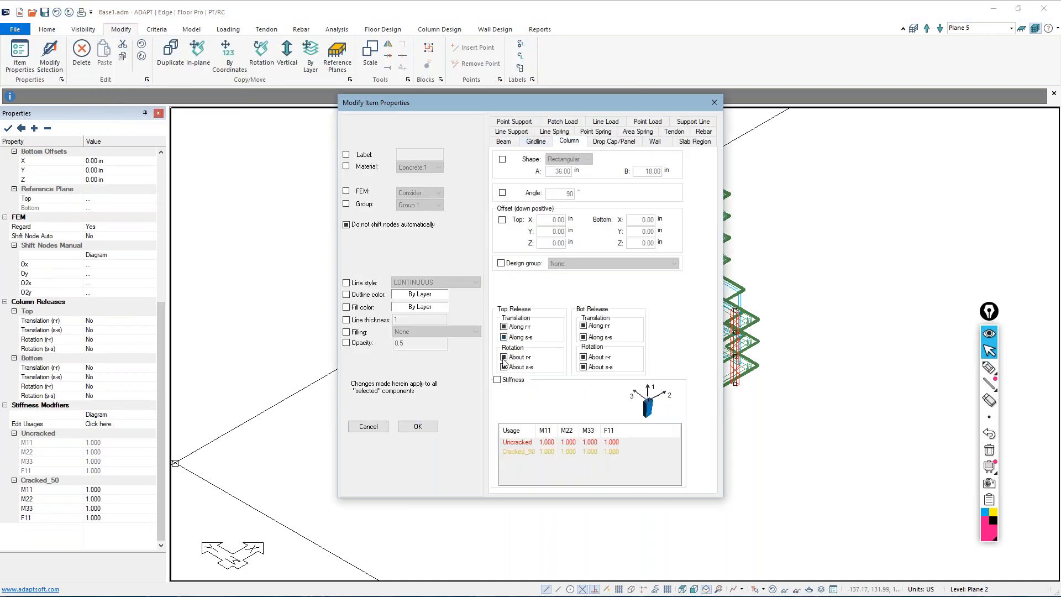
pyautogui.click(498, 380)
pyautogui.doubleClick(547, 452)
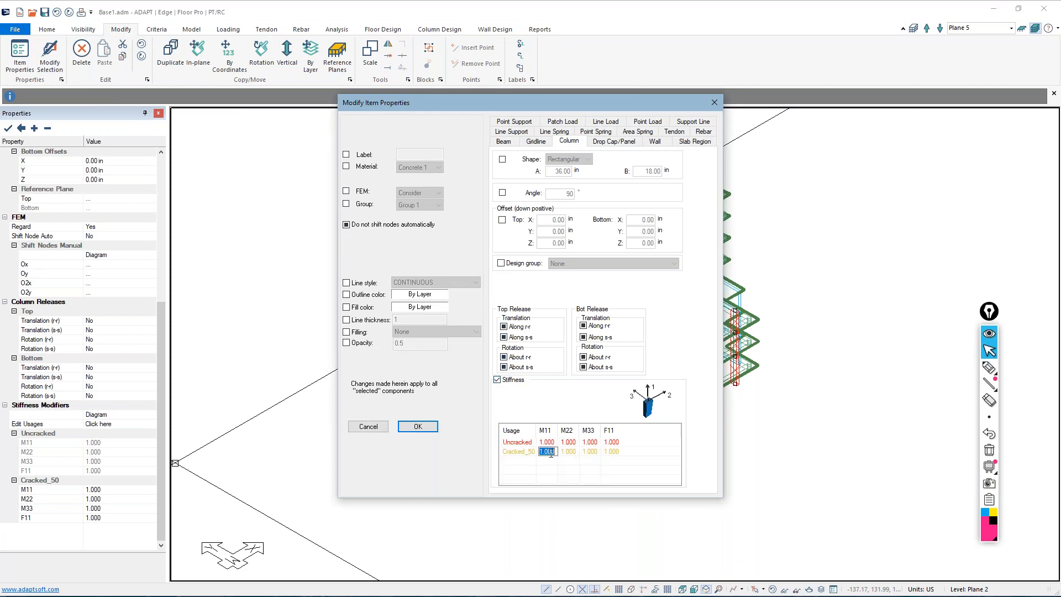
pyautogui.write('.5')
pyautogui.press('Tab')
pyautogui.write('0.5')
pyautogui.press('Tab')
pyautogui.write('0.5')
pyautogui.click(418, 426)
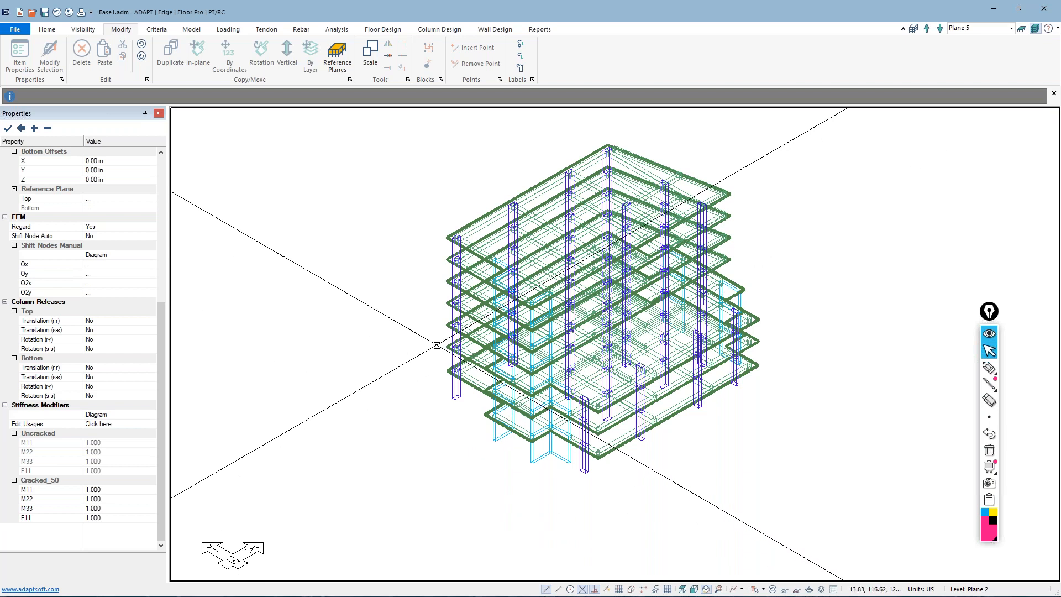
# Select all beams in the model by type
pyautogui.click(47, 29)
pyautogui.click(127, 55)
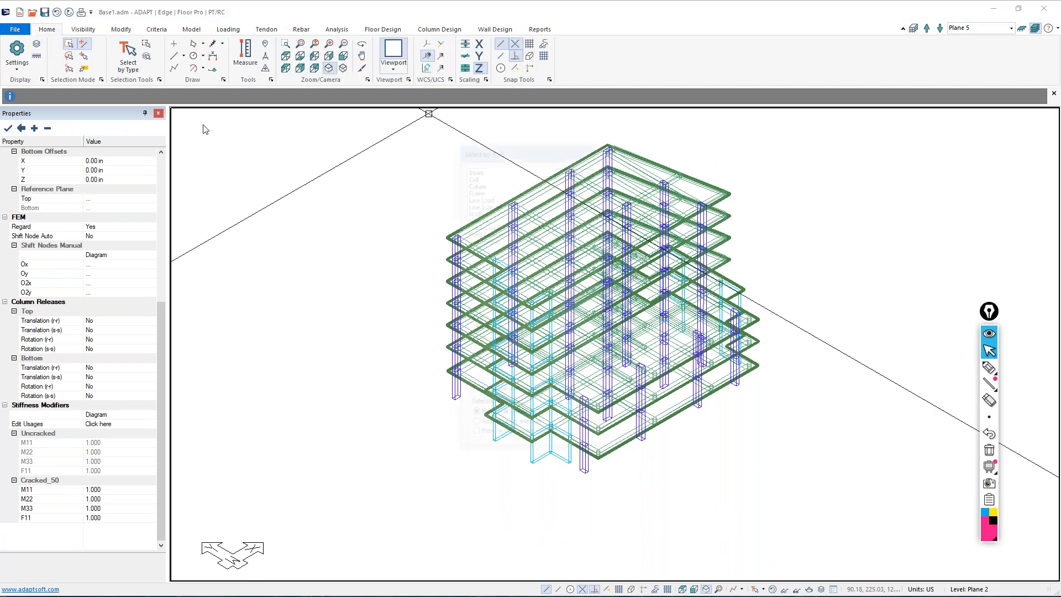
pyautogui.click(474, 168)
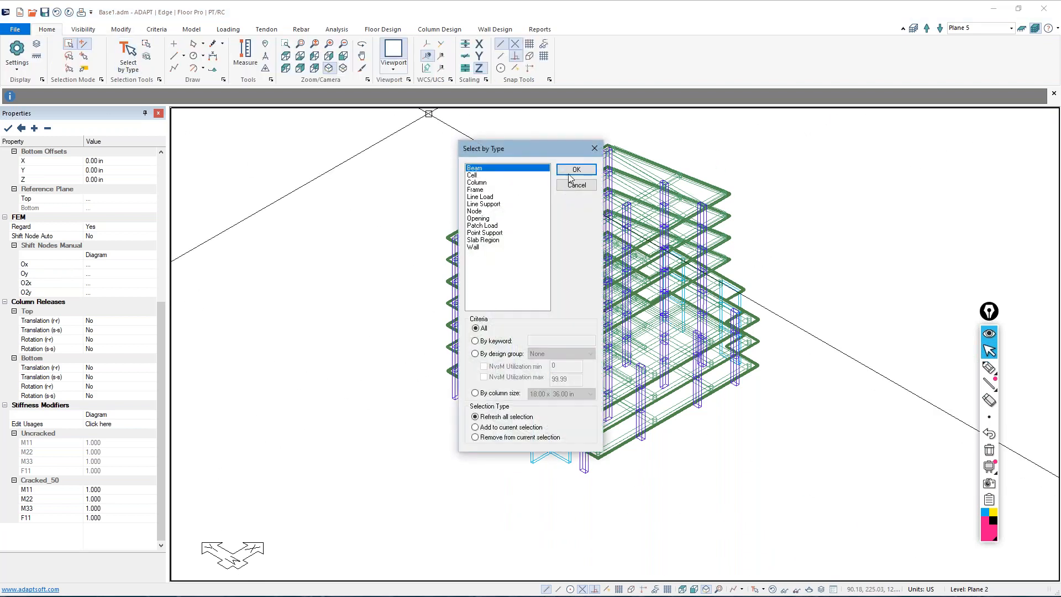
pyautogui.click(576, 169)
pyautogui.scroll(4, 648, 333)
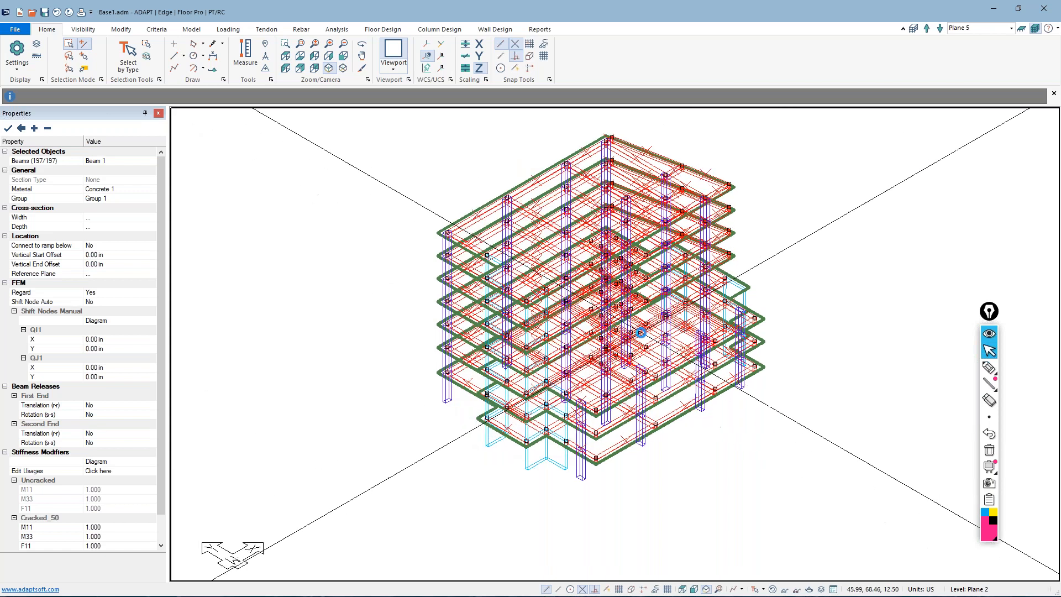
pyautogui.scroll(-3, 563, 379)
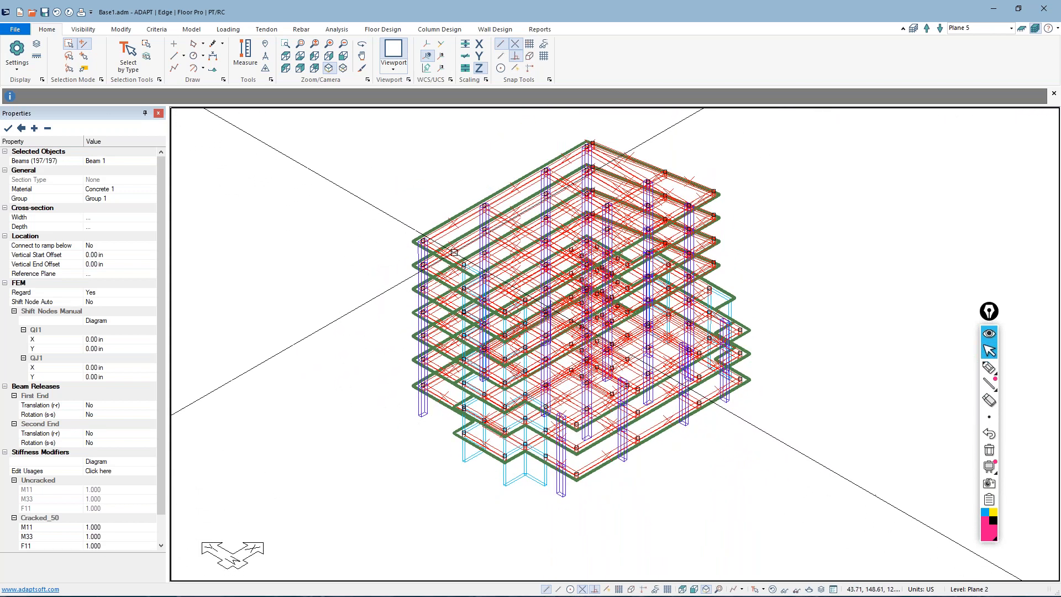
pyautogui.scroll(2, 466, 227)
pyautogui.scroll(-1, 466, 228)
# Hide the slab regions, walls and columns, leaving only the beams and openings displayed
pyautogui.click(192, 30)
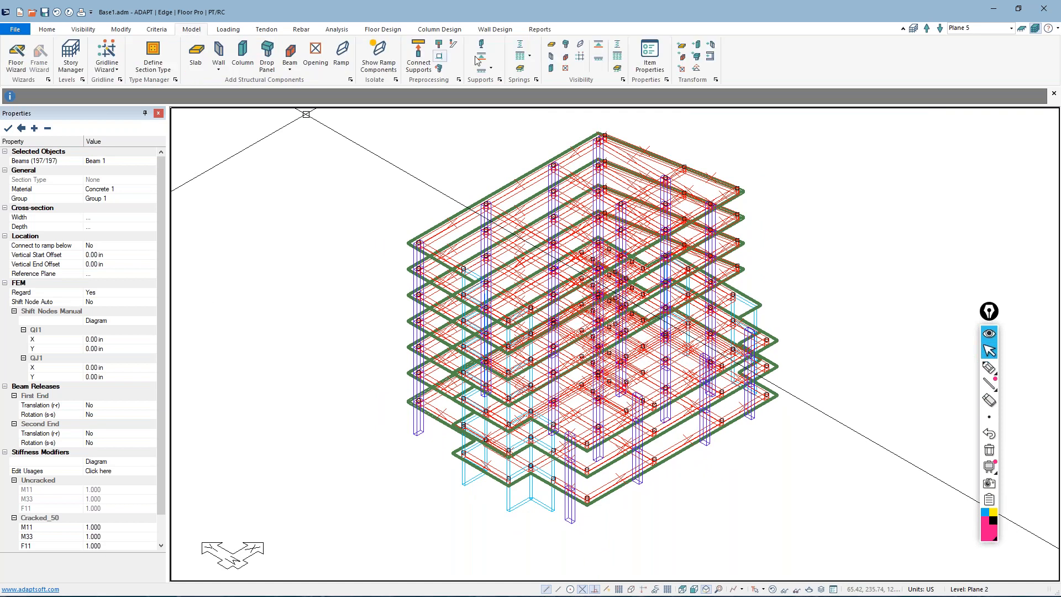
pyautogui.click(551, 44)
pyautogui.click(551, 55)
pyautogui.click(554, 56)
pyautogui.click(564, 67)
pyautogui.scroll(2, 520, 203)
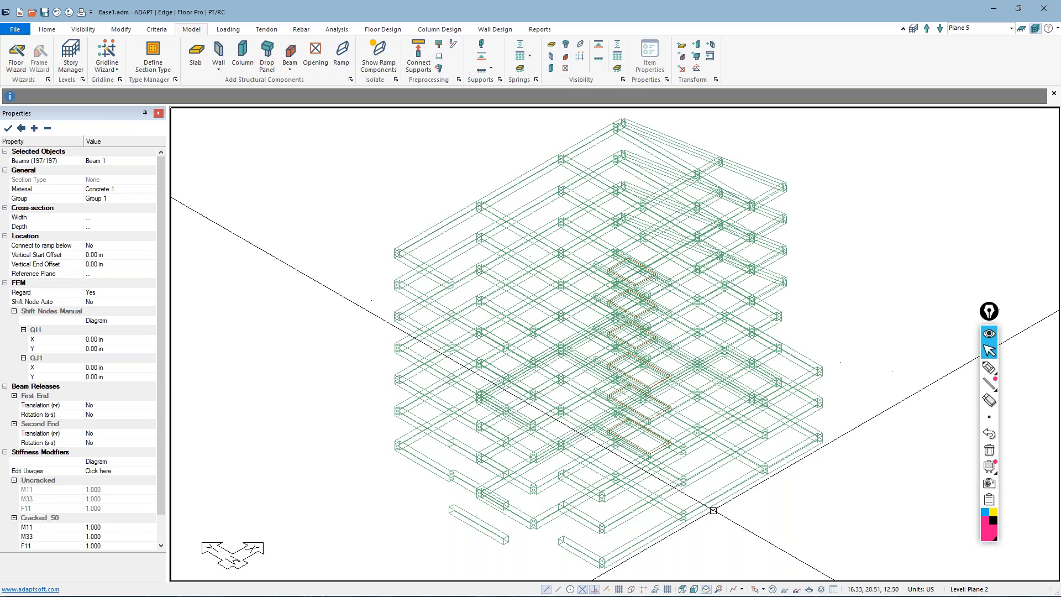
pyautogui.scroll(-2, 704, 451)
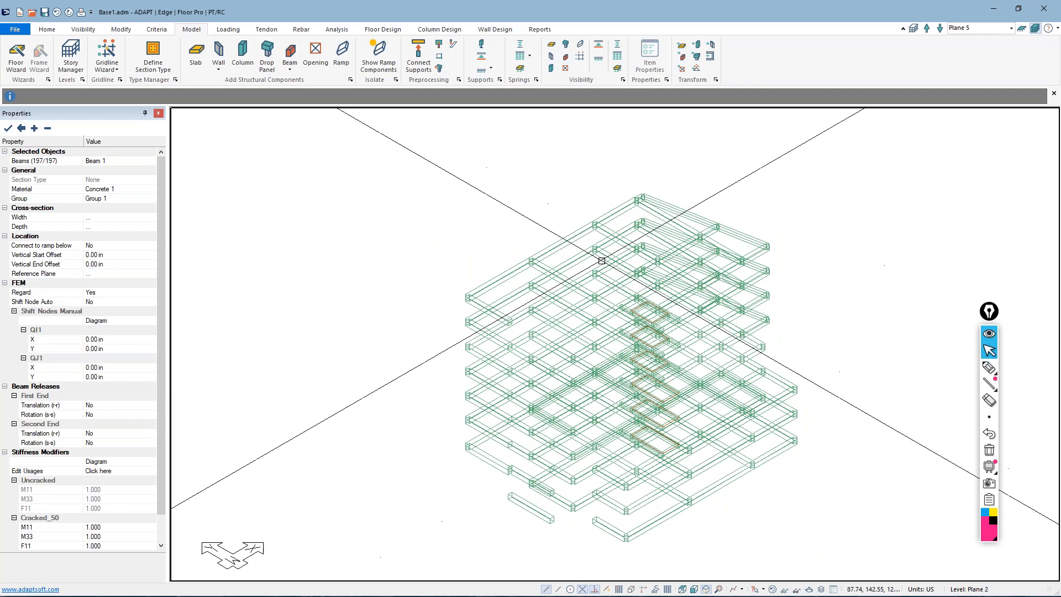
pyautogui.click(495, 467)
pyautogui.keyDown('ctrl'); pyautogui.click(498, 441); pyautogui.keyUp('ctrl')
pyautogui.keyDown('ctrl'); pyautogui.click(504, 422); pyautogui.keyUp('ctrl')
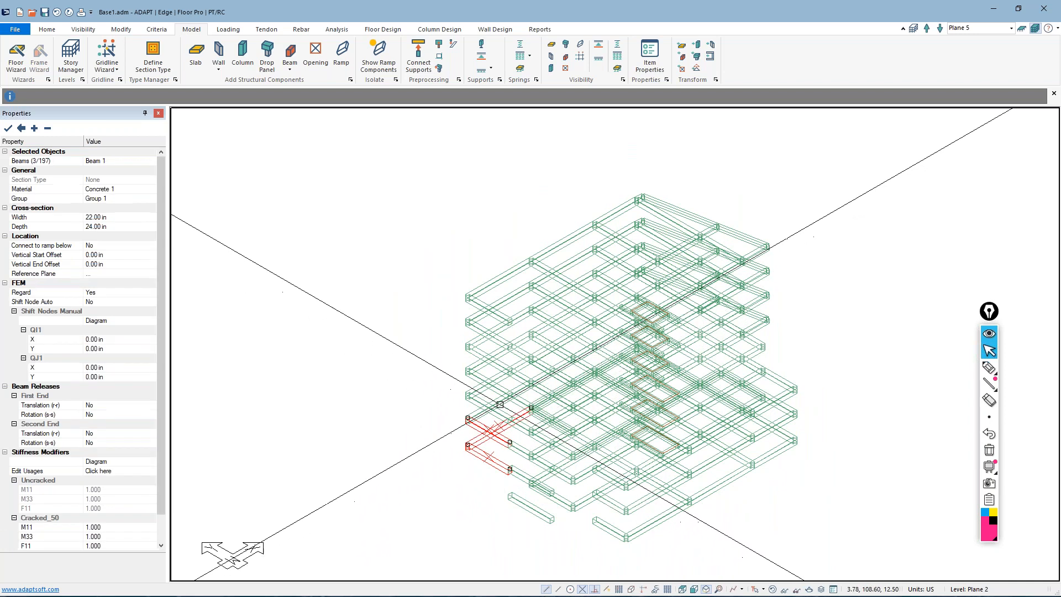
pyautogui.keyDown('ctrl'); pyautogui.click(496, 389); pyautogui.keyUp('ctrl')
pyautogui.press('Escape')
pyautogui.moveTo(431, 185); pyautogui.dragTo(799, 547)
pyautogui.keyDown('ctrl'); pyautogui.click(490, 465); pyautogui.keyUp('ctrl')
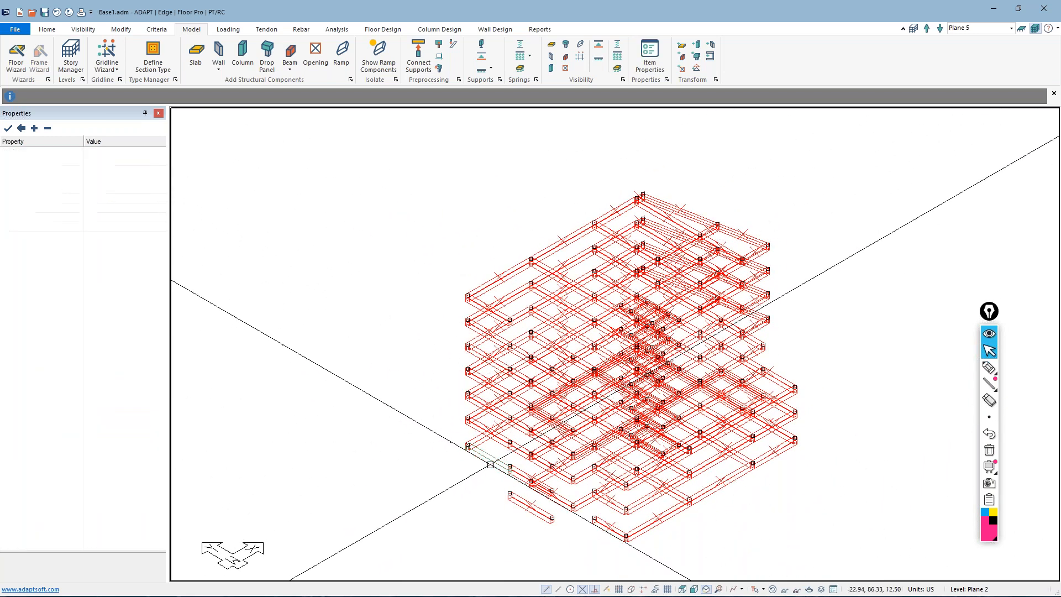
pyautogui.keyDown('ctrl'); pyautogui.click(497, 440); pyautogui.keyUp('ctrl')
pyautogui.press('Escape')
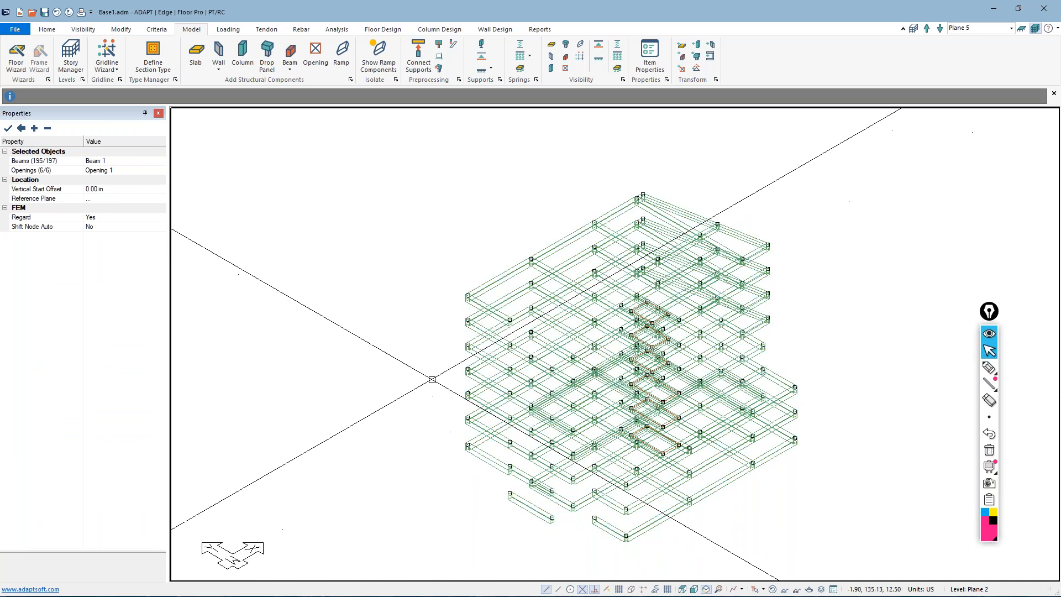
pyautogui.scroll(-2, 434, 379)
# Select the stacked slanted edge beams in plan view, check the selection in the isometric view, and clear it
pyautogui.click(694, 589)
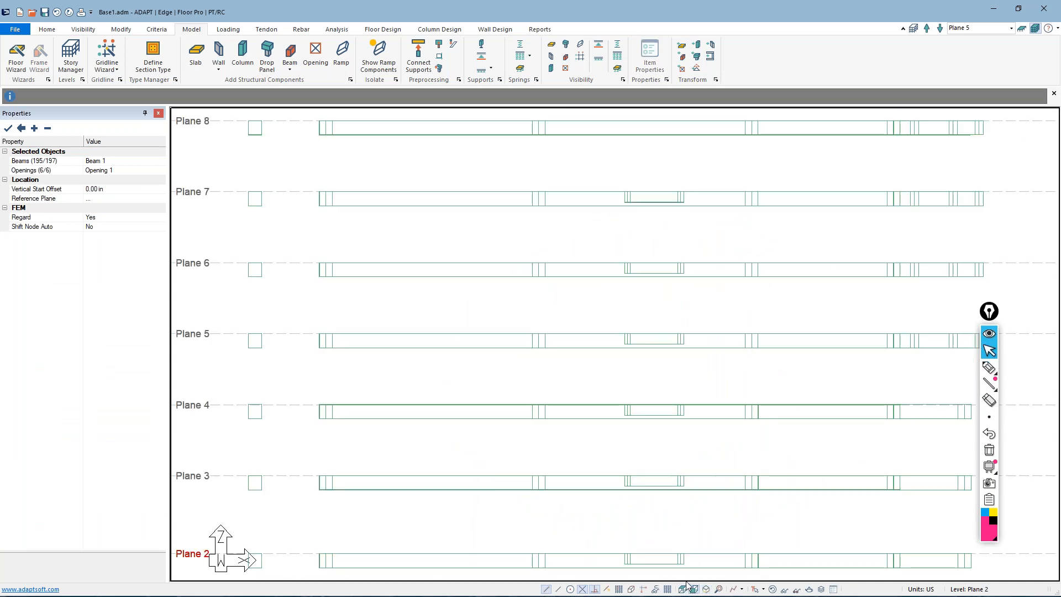
pyautogui.click(683, 589)
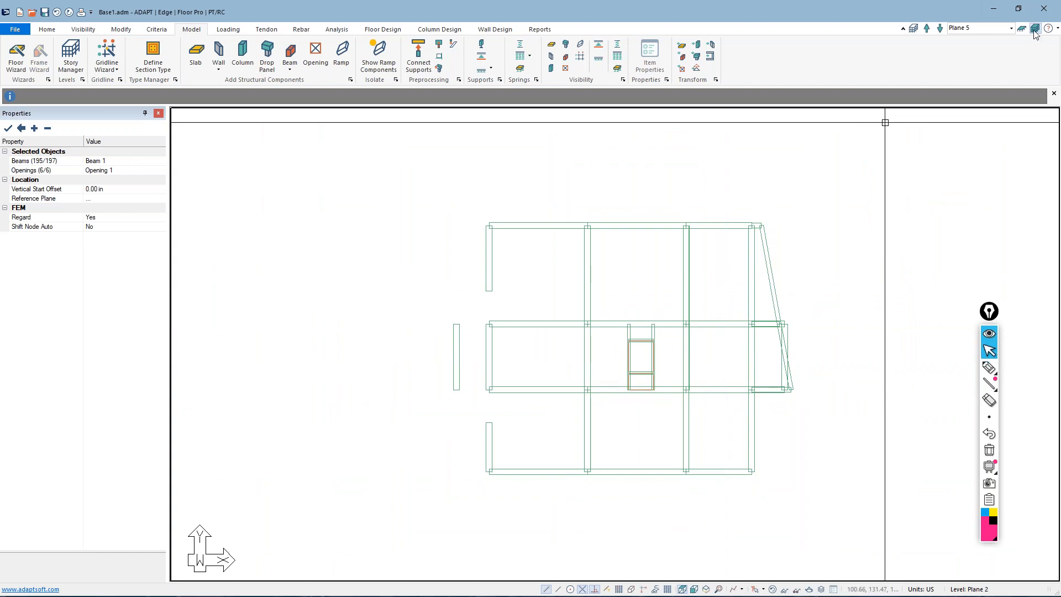
pyautogui.click(771, 285)
pyautogui.scroll(5, 782, 368)
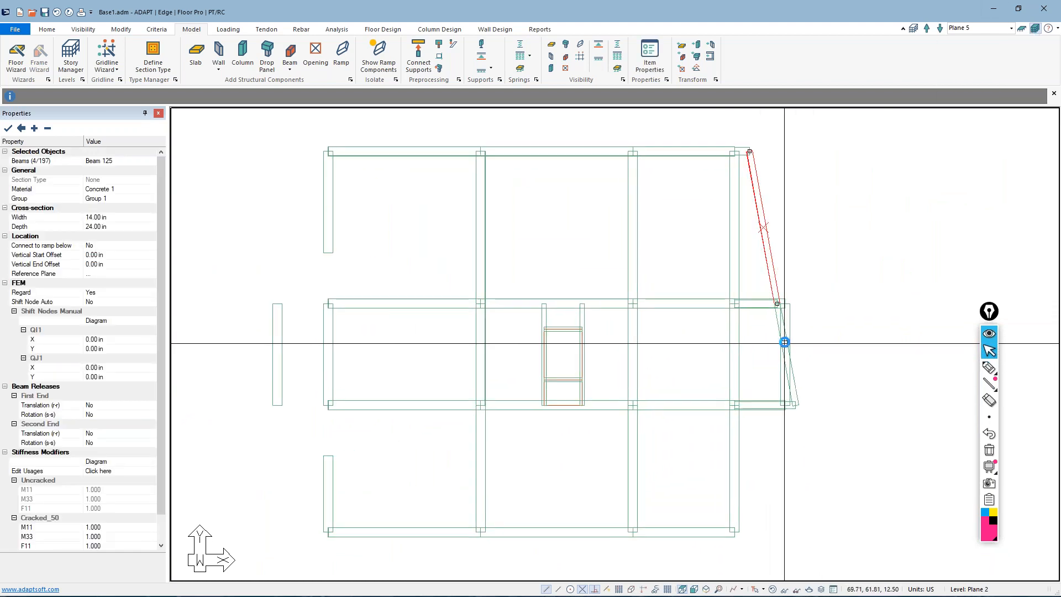
pyautogui.keyDown('ctrl'); pyautogui.click(773, 291); pyautogui.keyUp('ctrl')
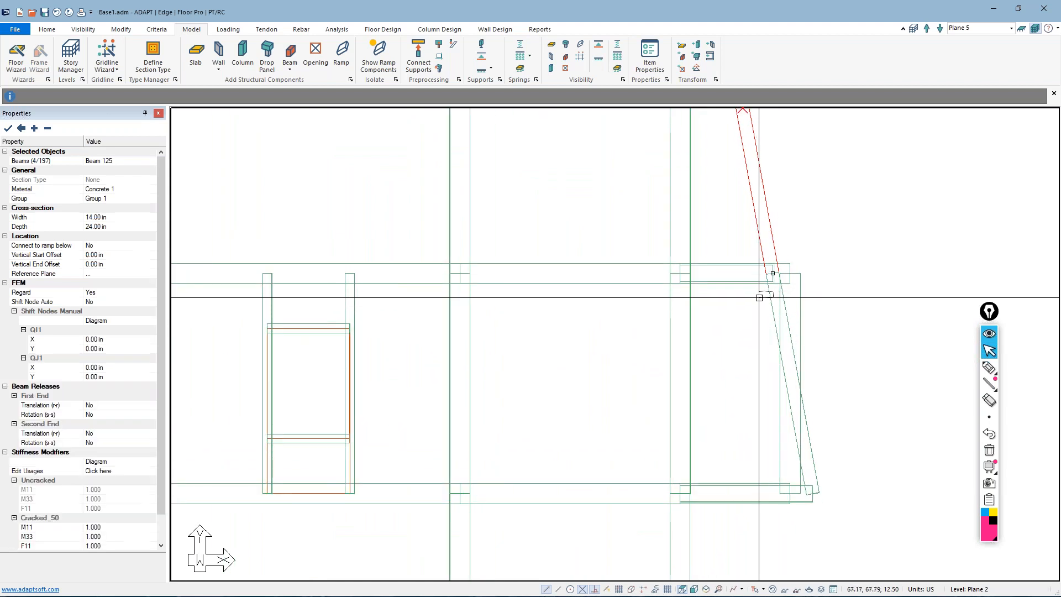
pyautogui.scroll(-2, 749, 352)
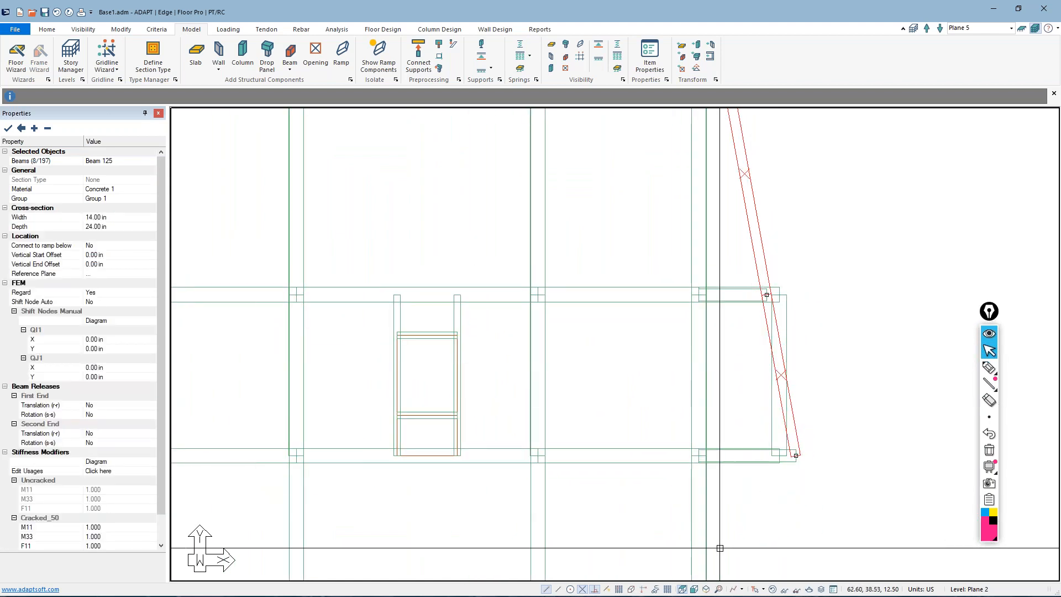
pyautogui.click(707, 589)
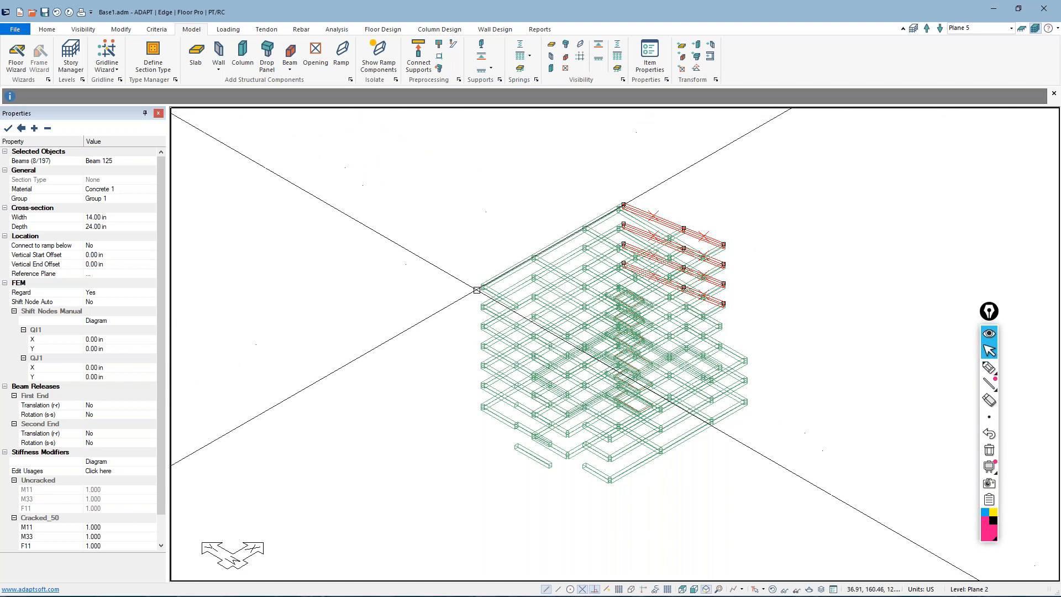
pyautogui.press('Escape')
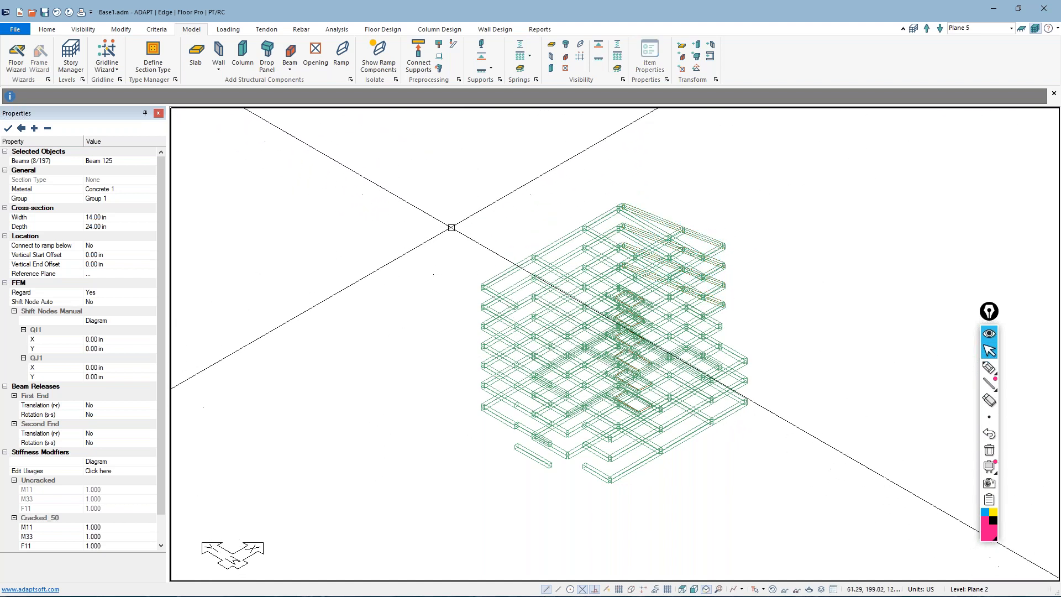
# Select all displayed beams and modify their stiffness, entering reduced M11, M22 and M33 modifiers for the Cracked_50 usage
pyautogui.scroll(-1, 451, 228)
pyautogui.moveTo(410, 161); pyautogui.dragTo(801, 472)
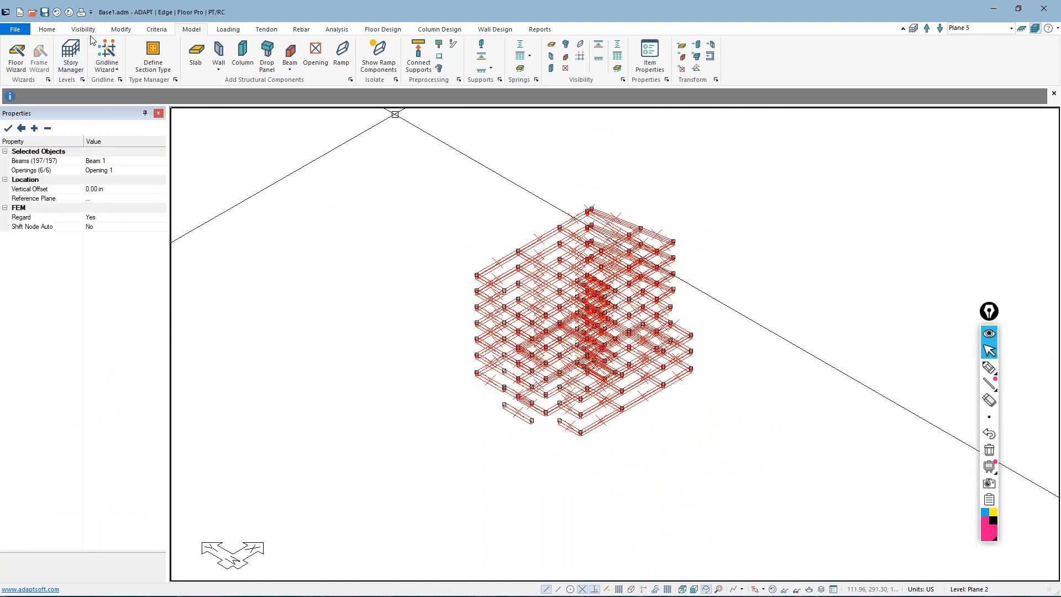
pyautogui.click(120, 29)
pyautogui.click(40, 57)
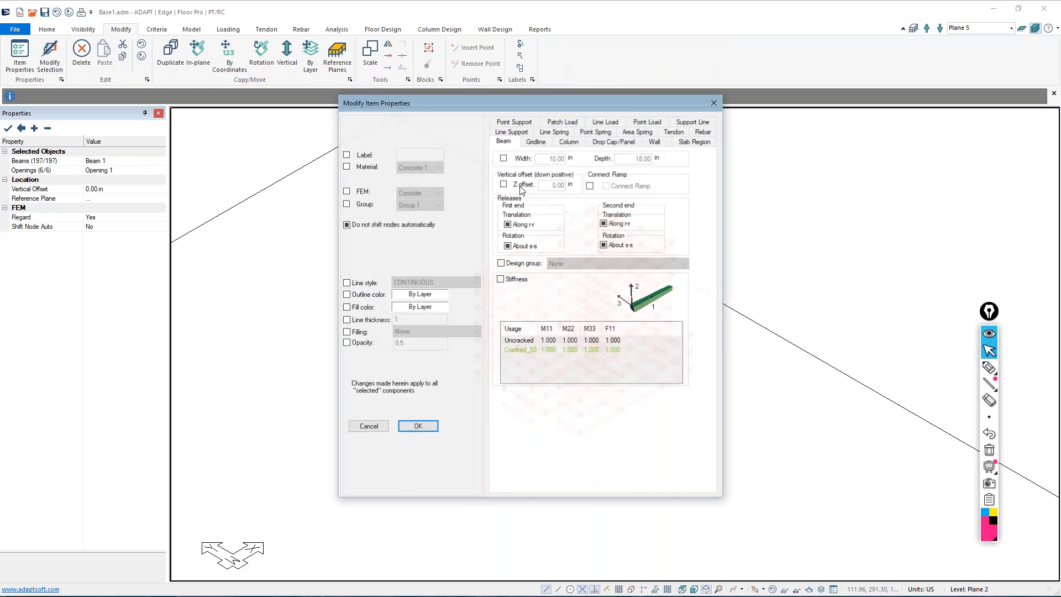
pyautogui.click(501, 279)
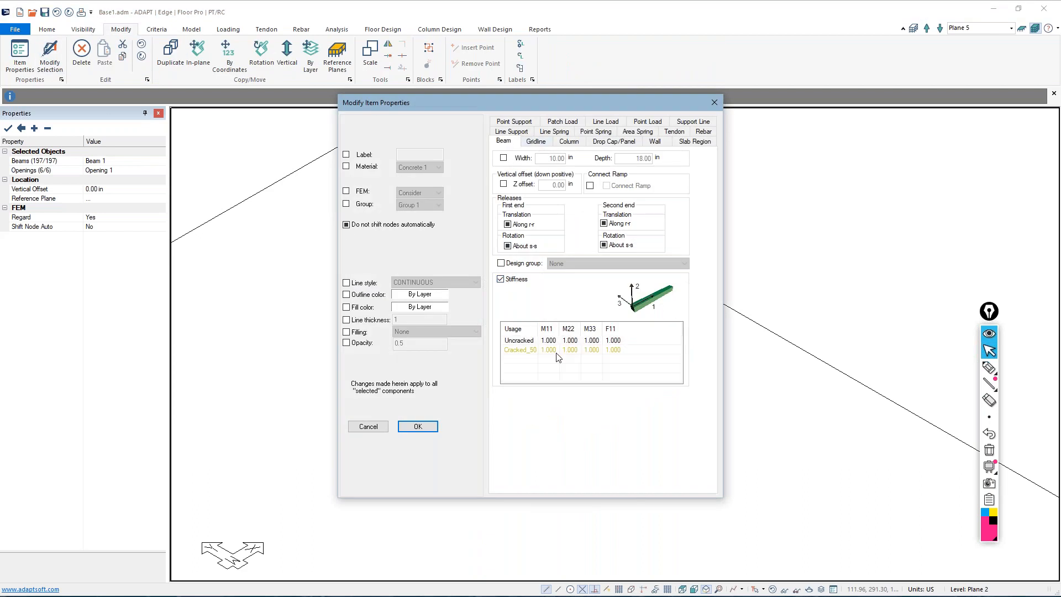
pyautogui.click(550, 351)
pyautogui.write('0.35')
pyautogui.click(572, 352)
pyautogui.click(572, 352)
pyautogui.write('0')
pyautogui.click(595, 354)
pyautogui.click(594, 353)
pyautogui.write('0.')
pyautogui.click(418, 427)
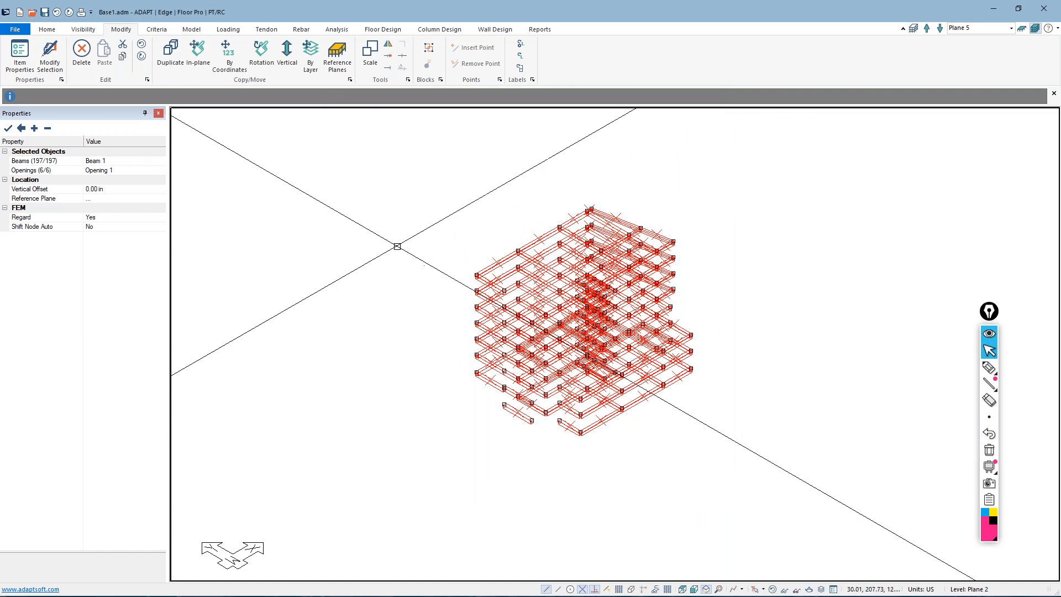
# Restore the display of the hidden slabs, walls and columns
pyautogui.click(380, 31)
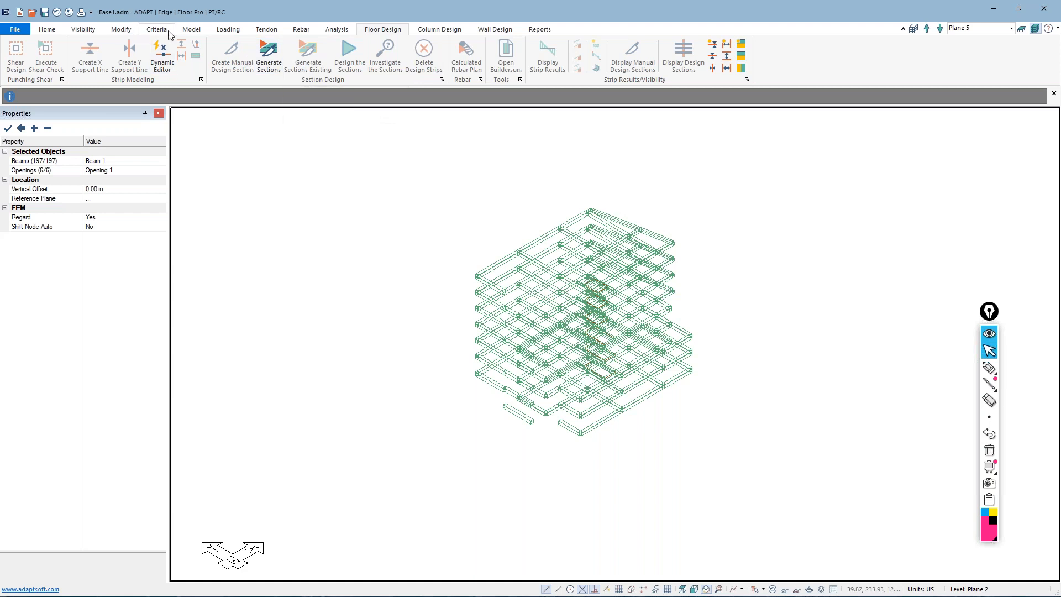
pyautogui.click(191, 31)
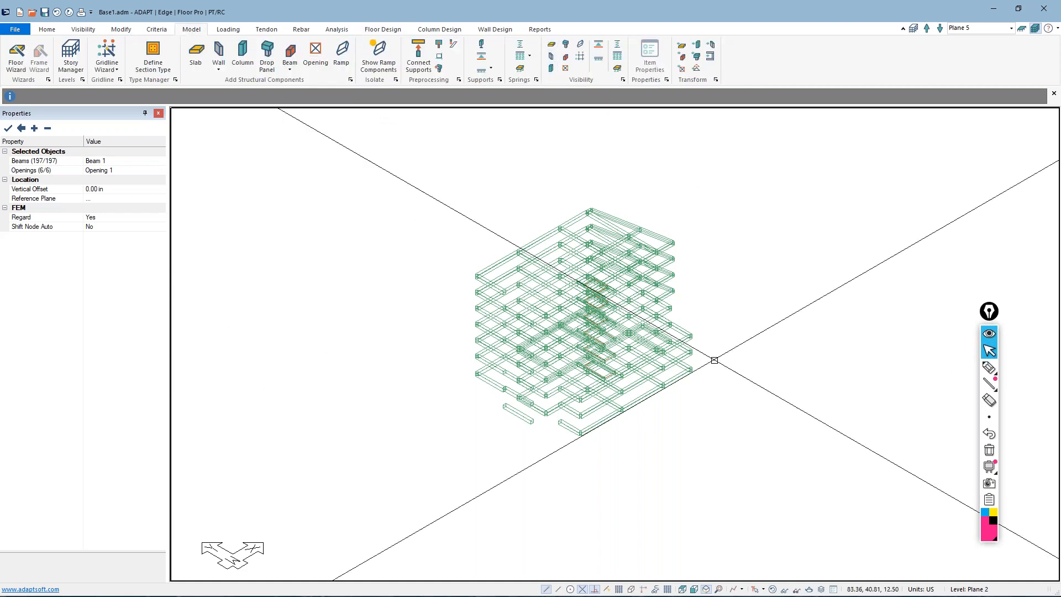
pyautogui.click(773, 589)
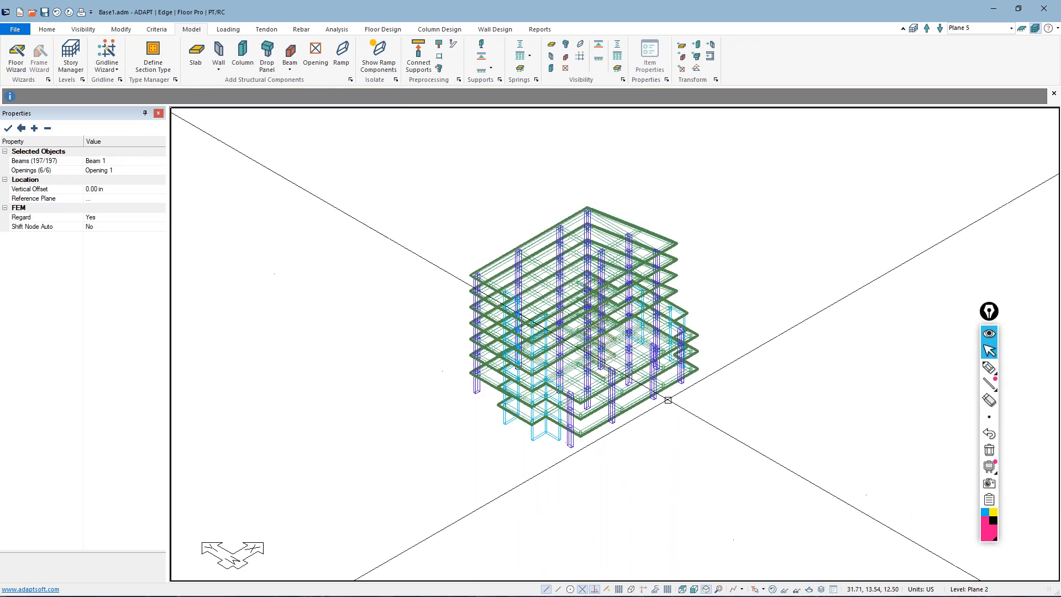
# Select all slab regions in the model by type
pyautogui.click(47, 28)
pyautogui.click(128, 55)
pyautogui.click(482, 240)
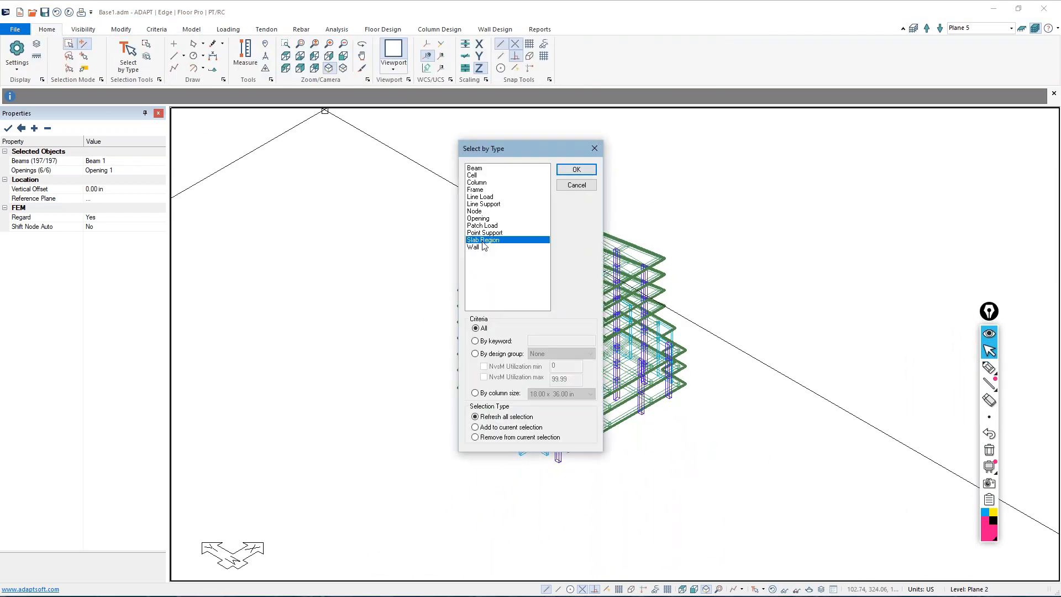
pyautogui.click(576, 169)
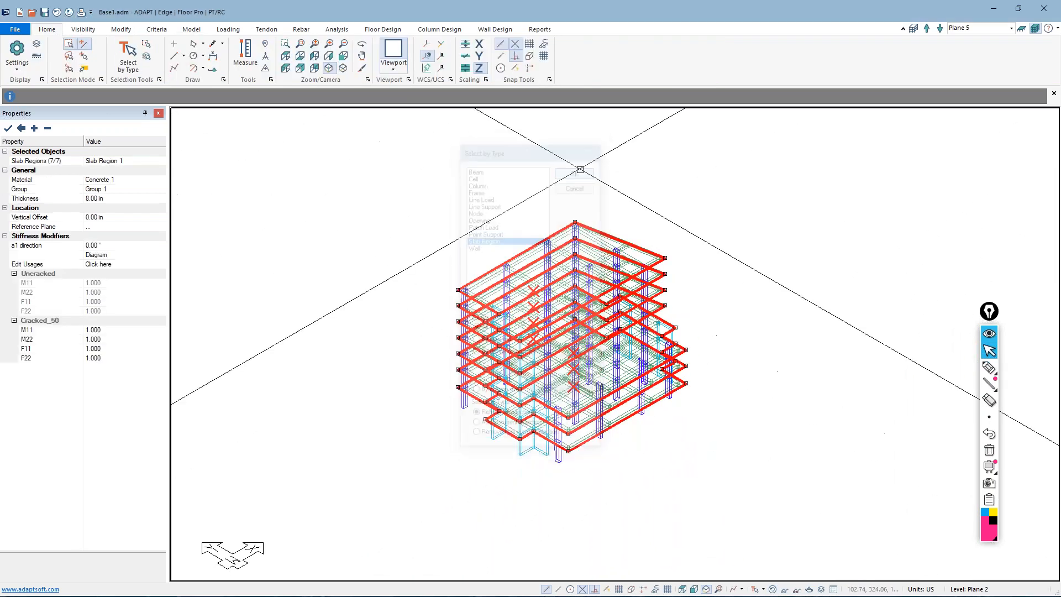
# Modify the selected slab regions' stiffness for the Cracked_50 usage, setting M11 and M22 to 0.35
pyautogui.click(121, 28)
pyautogui.click(43, 57)
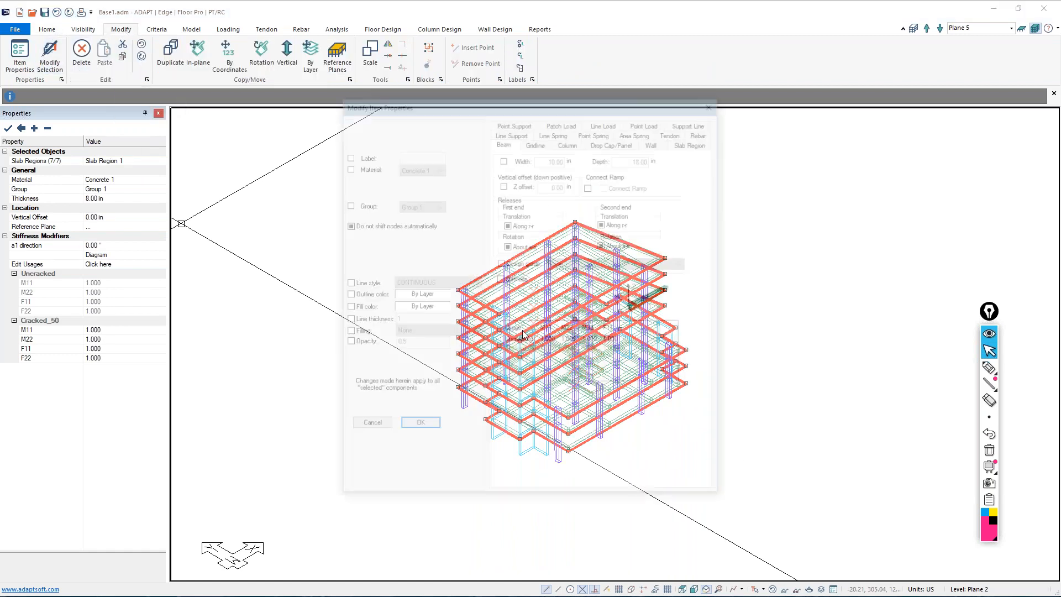
pyautogui.click(691, 142)
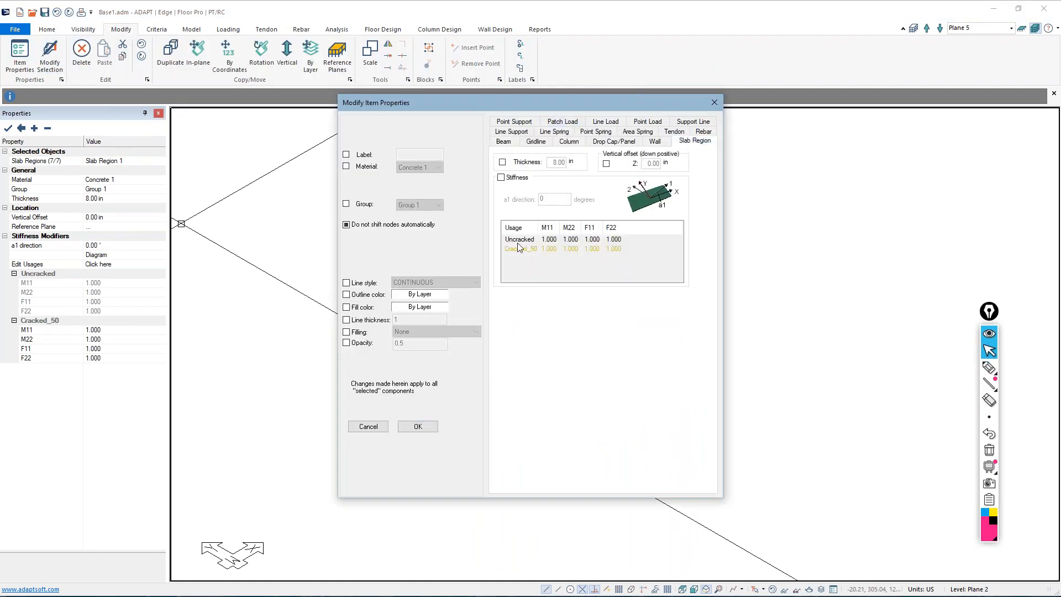
pyautogui.click(501, 178)
pyautogui.click(547, 249)
pyautogui.write('0.3')
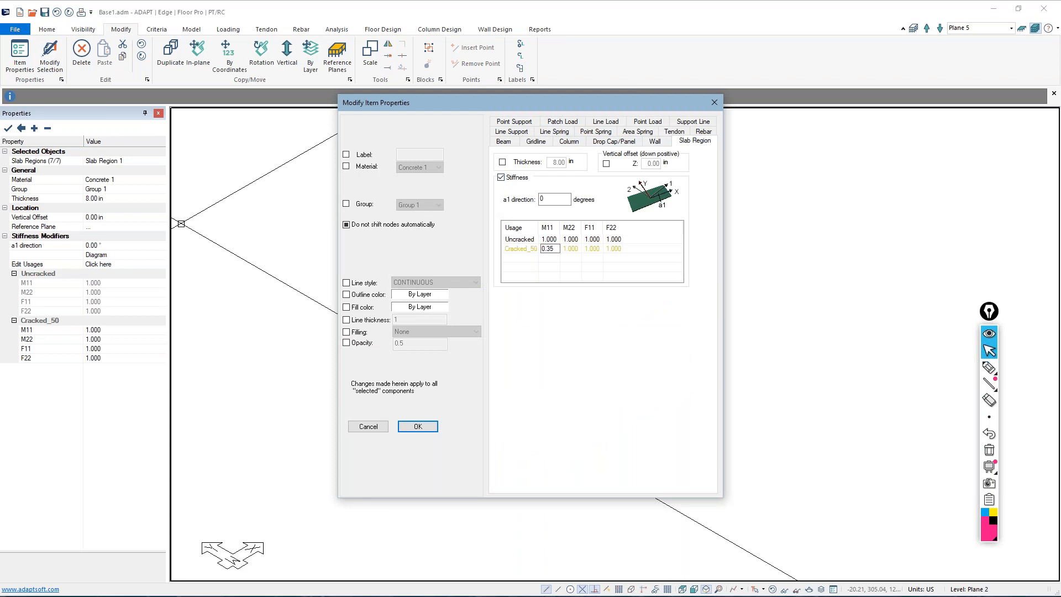
pyautogui.write('5')
pyautogui.press('Tab')
pyautogui.write('25')
pyautogui.press('BackSpace')
pyautogui.press('BackSpace')
pyautogui.write('35')
pyautogui.click(407, 430)
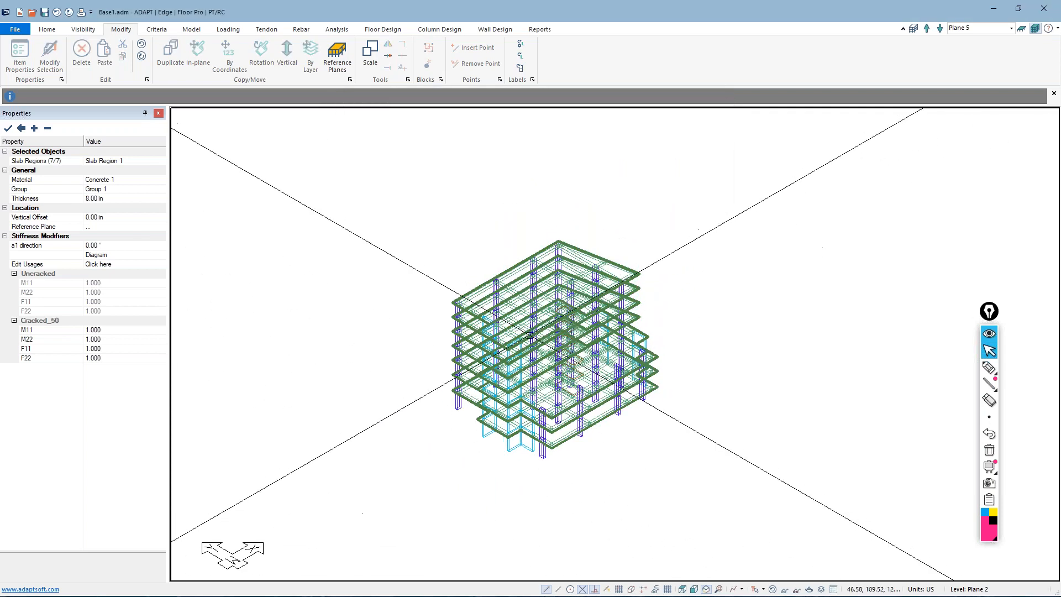
# Mesh the slabs automatically with the simplified method, 5 ft sparse cells and automatic node shifting up to 1.5 ft
pyautogui.scroll(2, 461, 387)
pyautogui.scroll(-2, 487, 410)
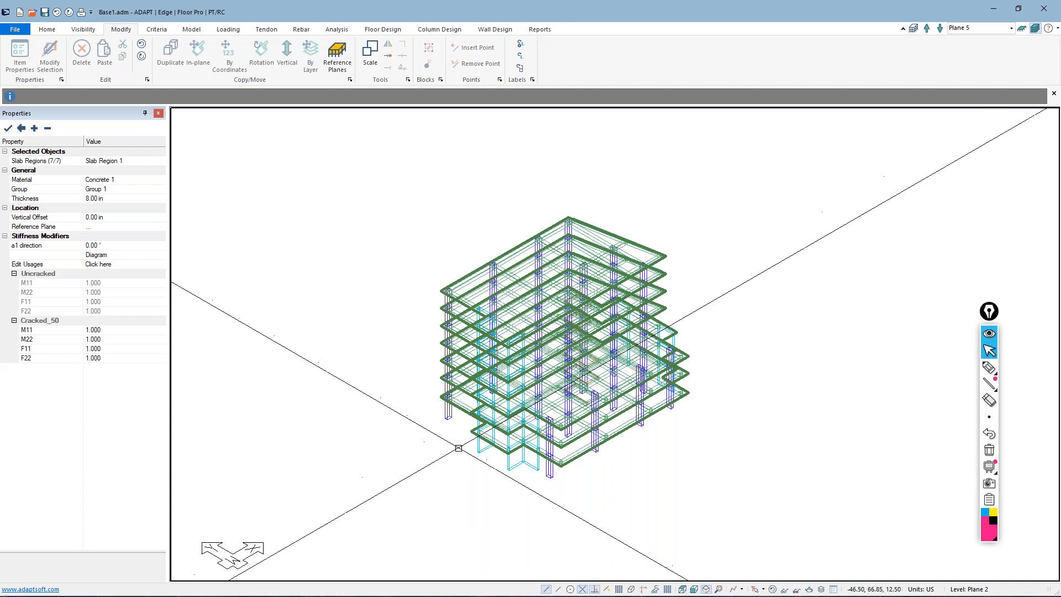
pyautogui.click(337, 29)
pyautogui.click(111, 56)
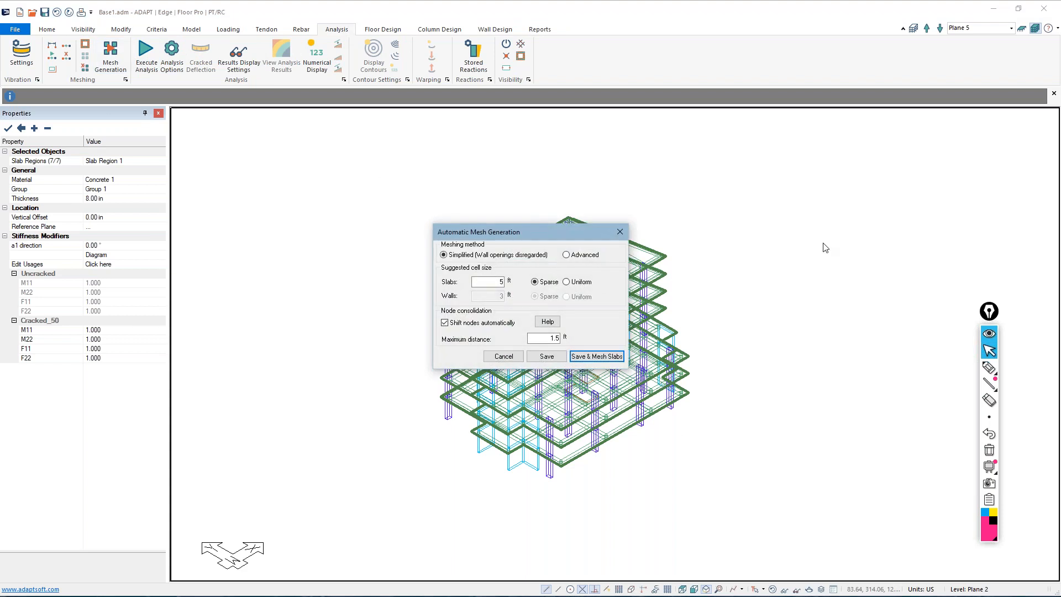
pyautogui.moveTo(548, 232); pyautogui.dragTo(381, 152)
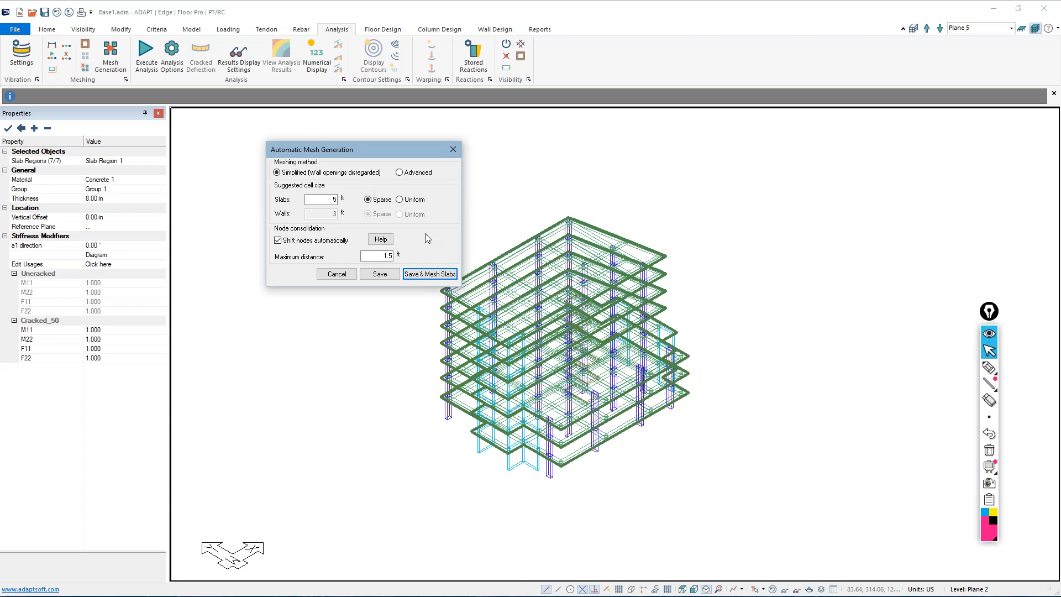
pyautogui.press('Return')
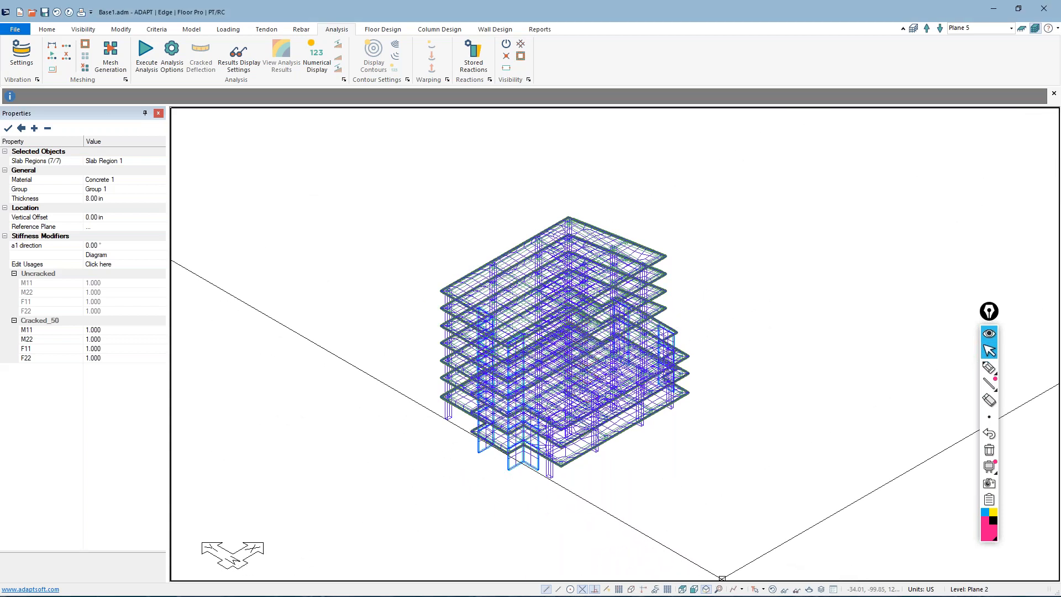
# Inspect the location and openings properties of the lowest-level wall at the building's front corner
pyautogui.moveTo(498, 483); pyautogui.dragTo(549, 476, button='middle')
pyautogui.scroll(8, 551, 462)
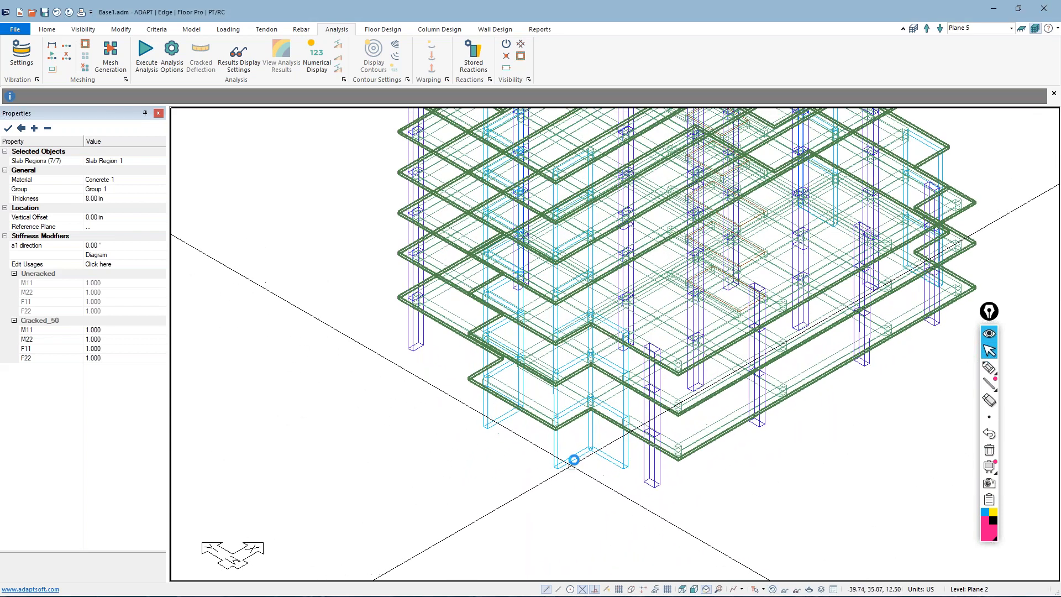
pyautogui.click(575, 457)
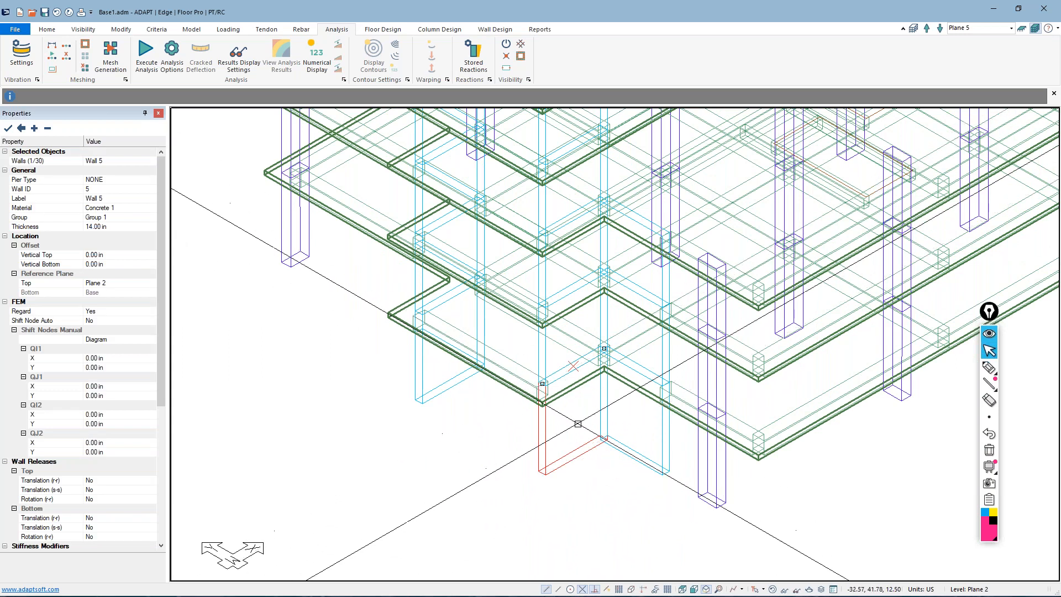
pyautogui.press('Escape')
pyautogui.doubleClick(582, 460)
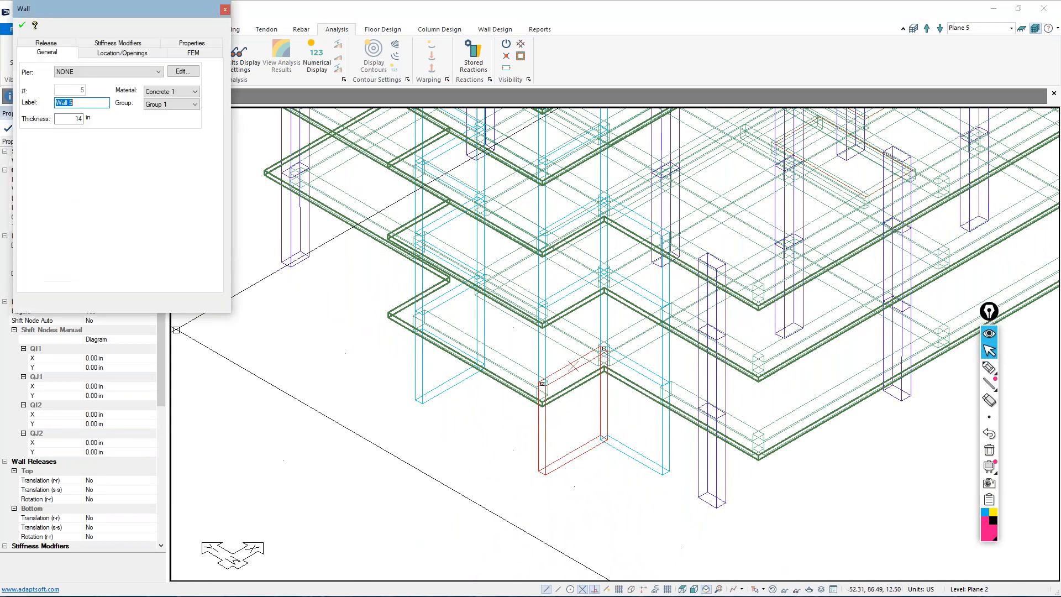
pyautogui.click(149, 55)
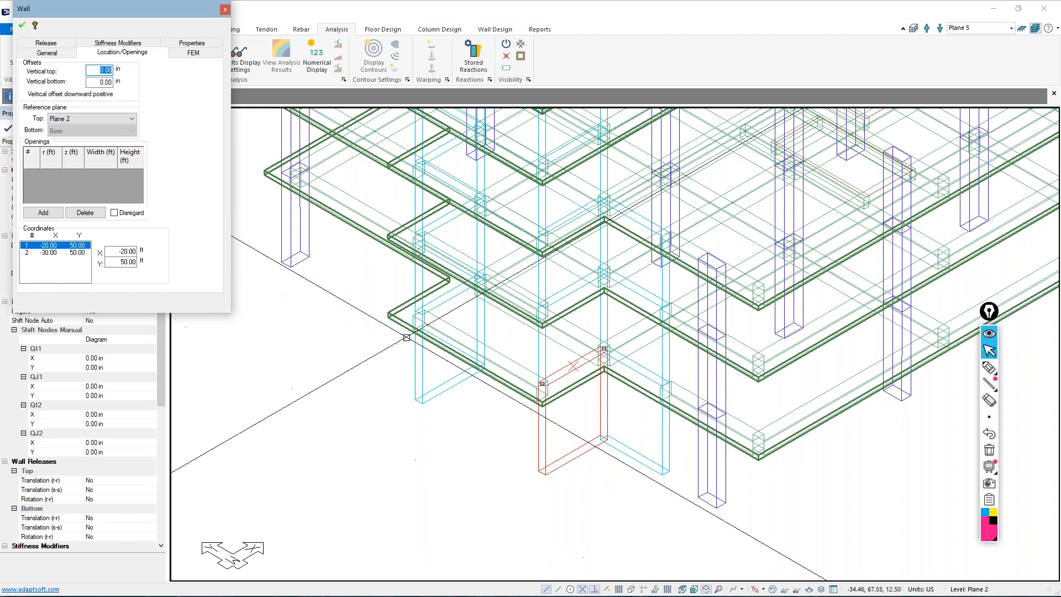
pyautogui.scroll(-3, 548, 478)
pyautogui.scroll(-2, 549, 477)
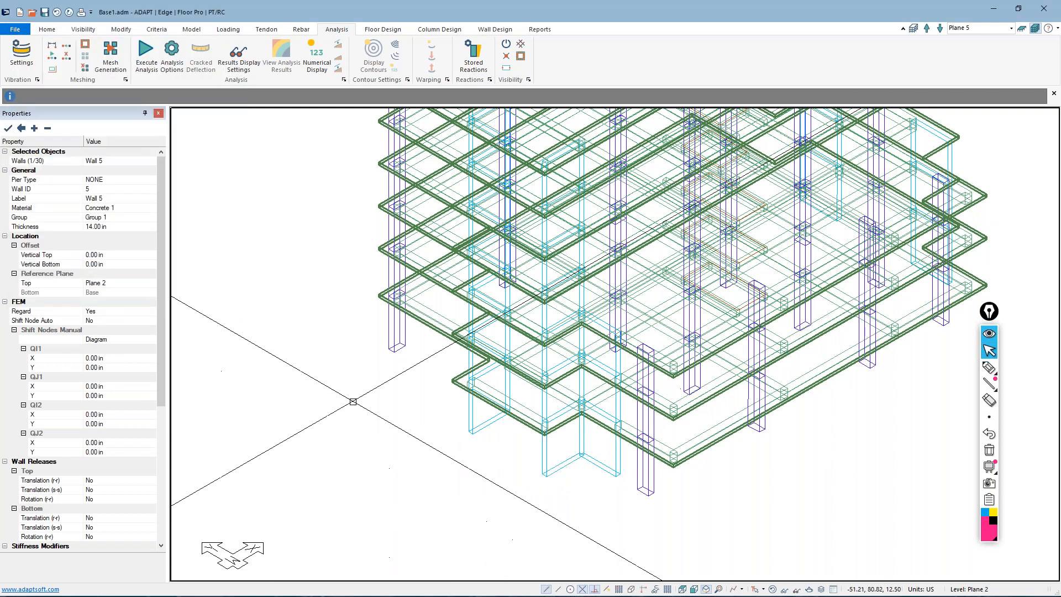
# Regenerate the slab mesh using the simplified method that disregards wall openings, with 5 ft sparse cells and 1.5 ft maximum node shift
pyautogui.click(111, 56)
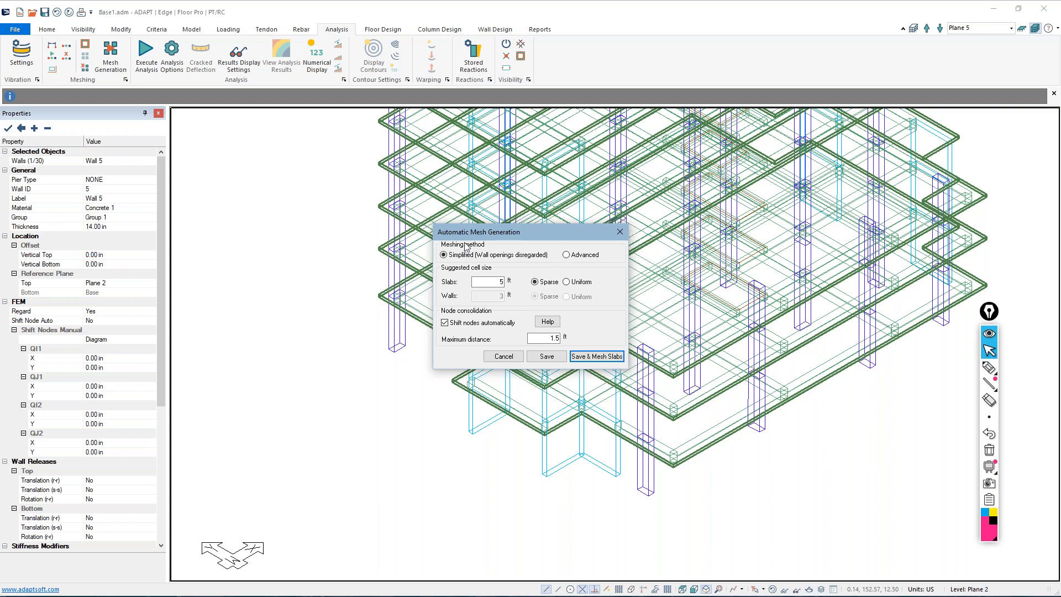
pyautogui.click(566, 256)
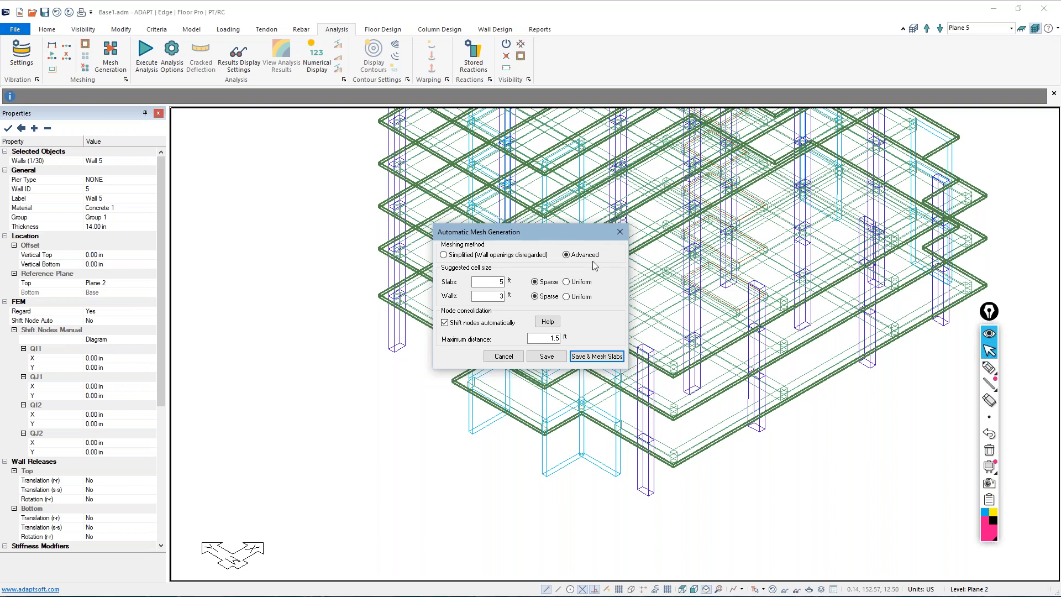
pyautogui.click(465, 257)
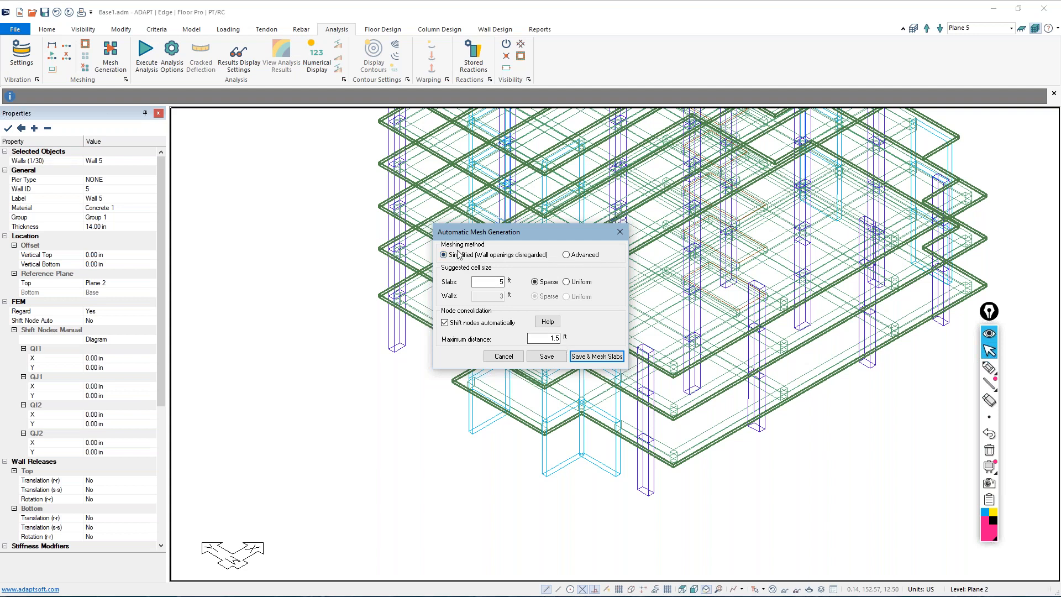
pyautogui.click(581, 357)
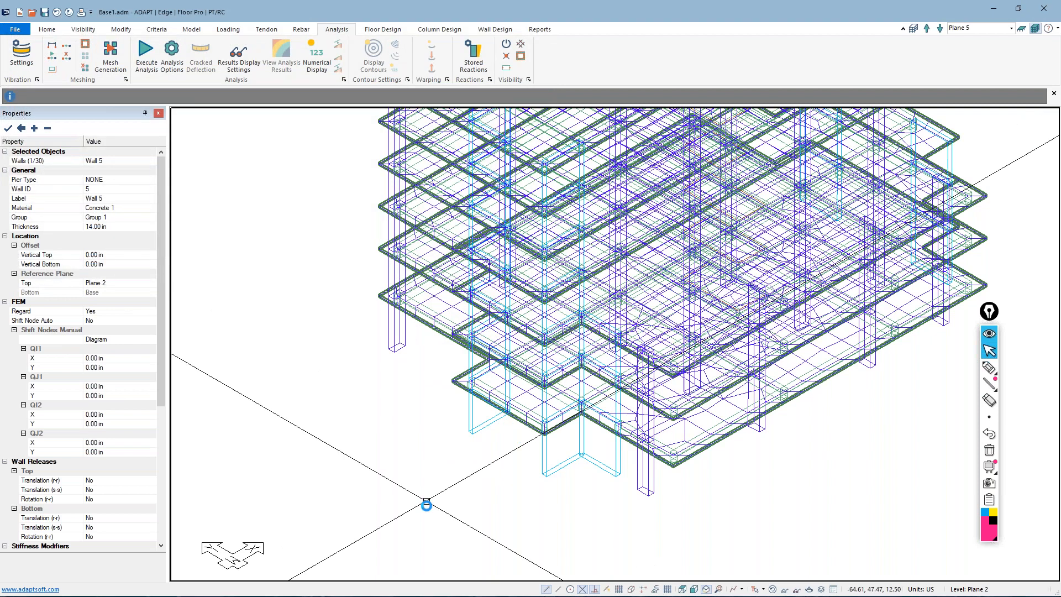
pyautogui.scroll(-5, 426, 501)
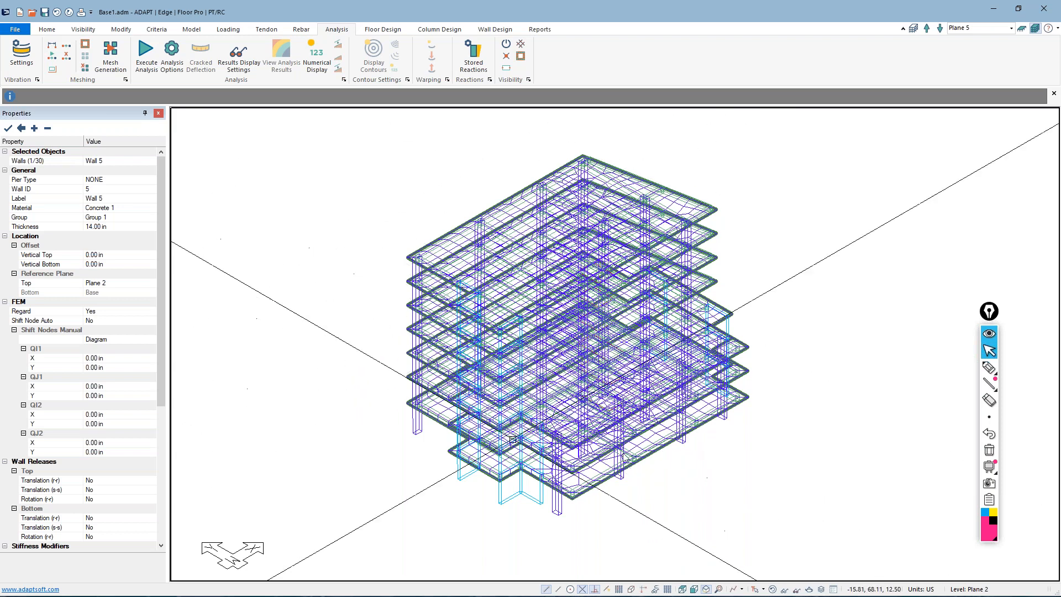
# Run the analysis for all load combinations except Initial with Cracked_50 stiffness modifiers, accepting the unmapped loads, and save the solution
pyautogui.click(153, 61)
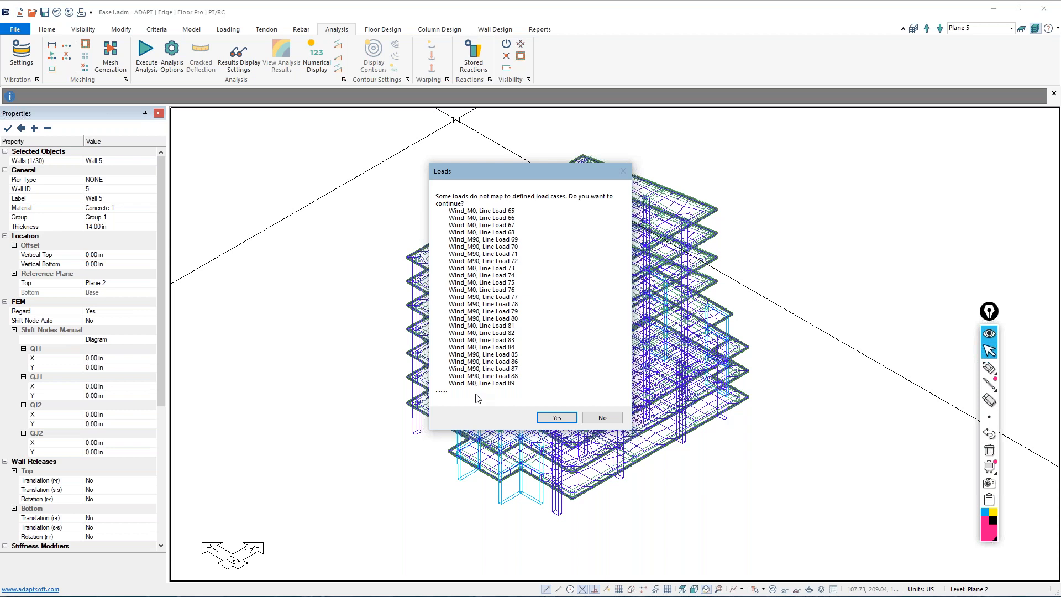
pyautogui.click(553, 417)
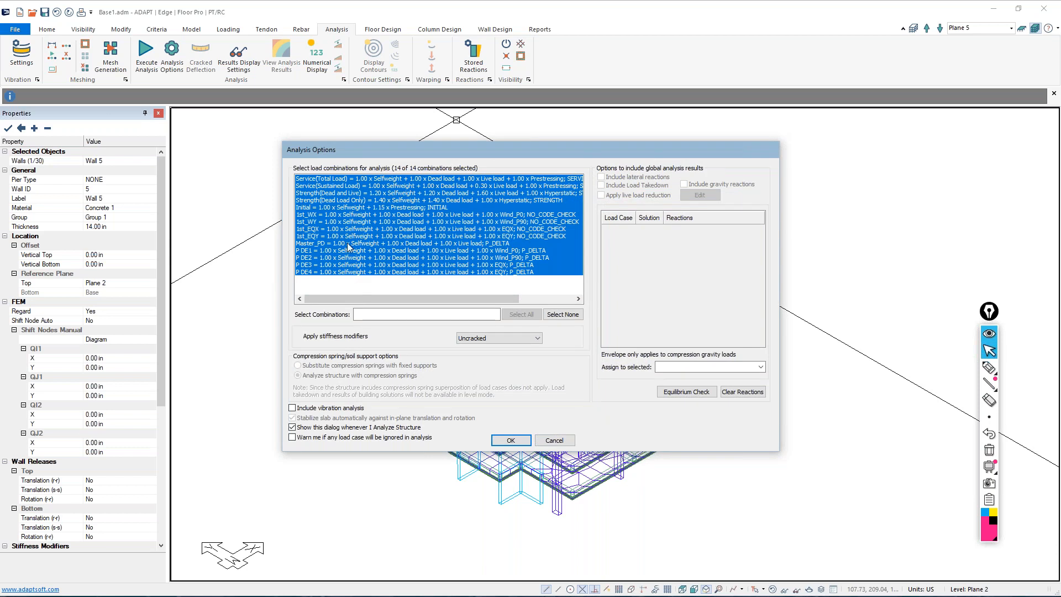
pyautogui.click(313, 209)
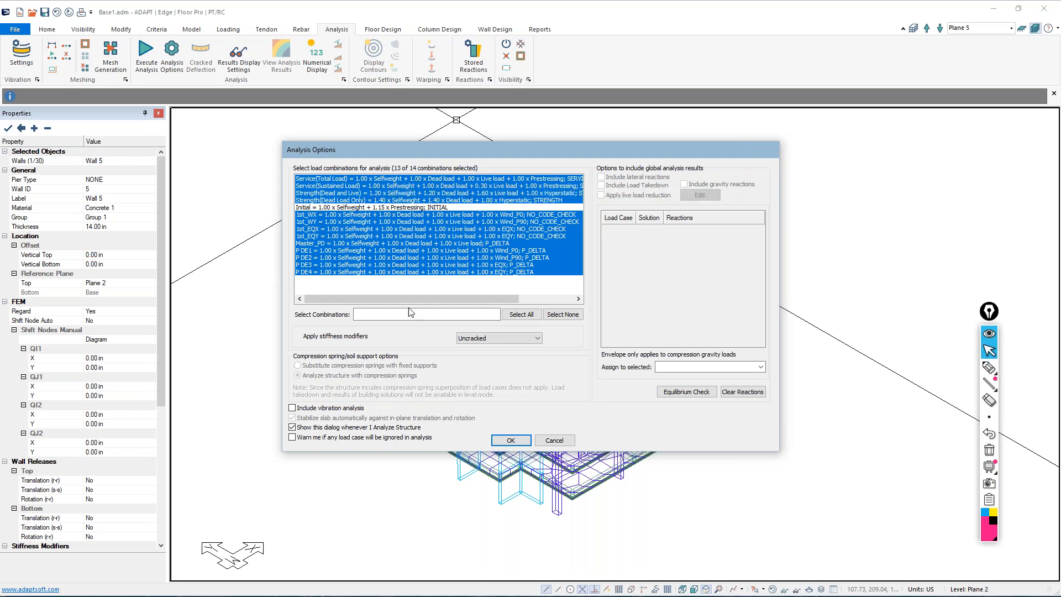
pyautogui.click(496, 341)
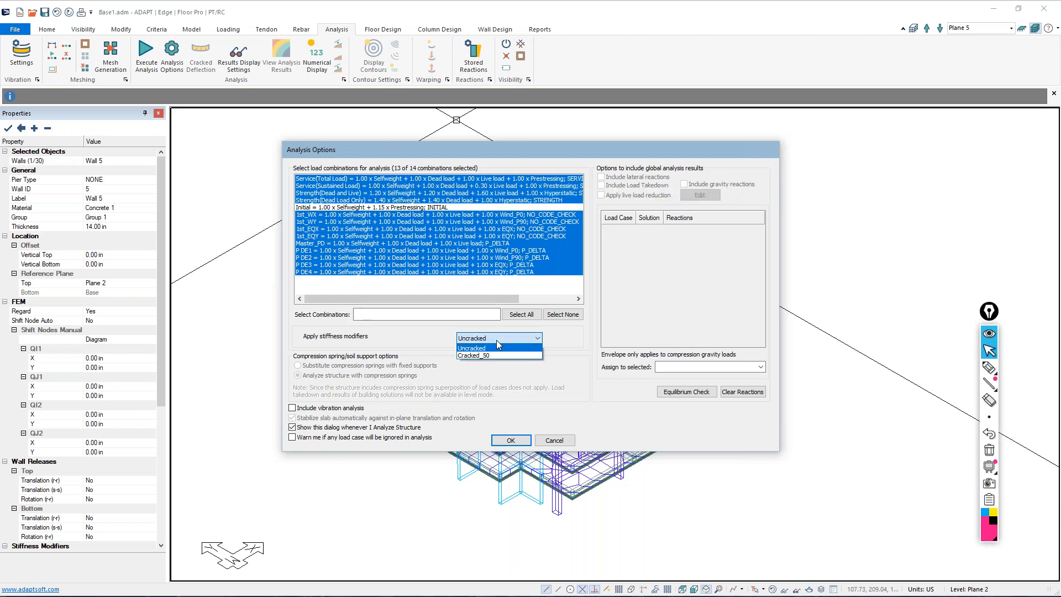
pyautogui.click(480, 355)
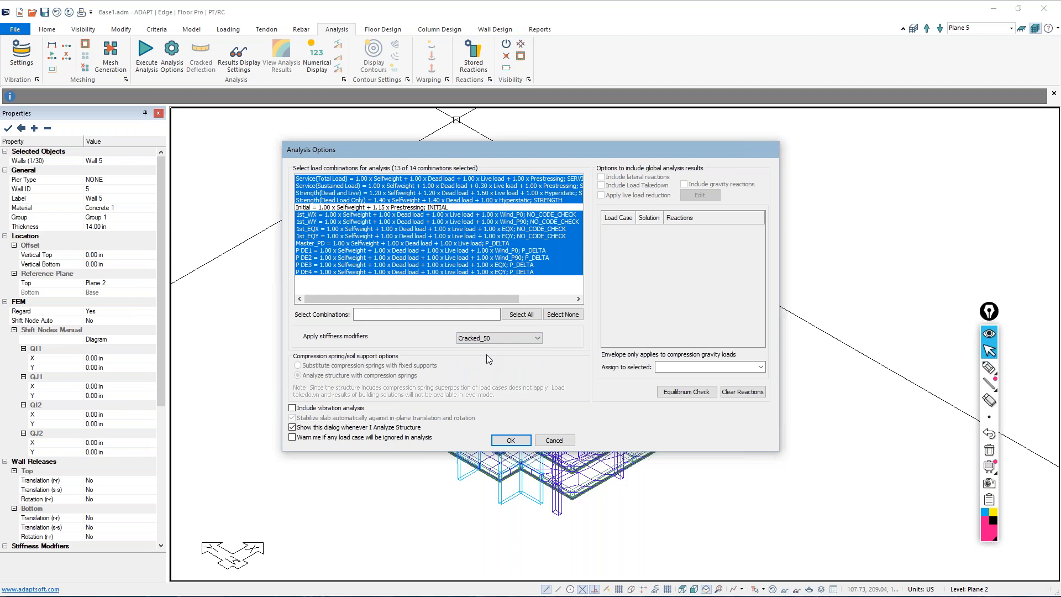
pyautogui.click(501, 441)
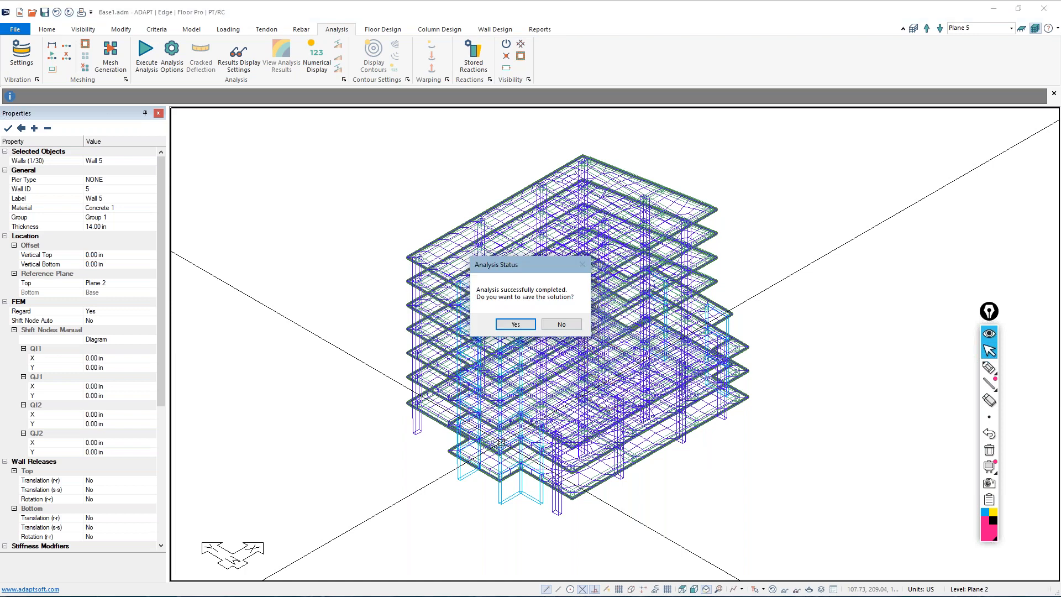
pyautogui.click(516, 325)
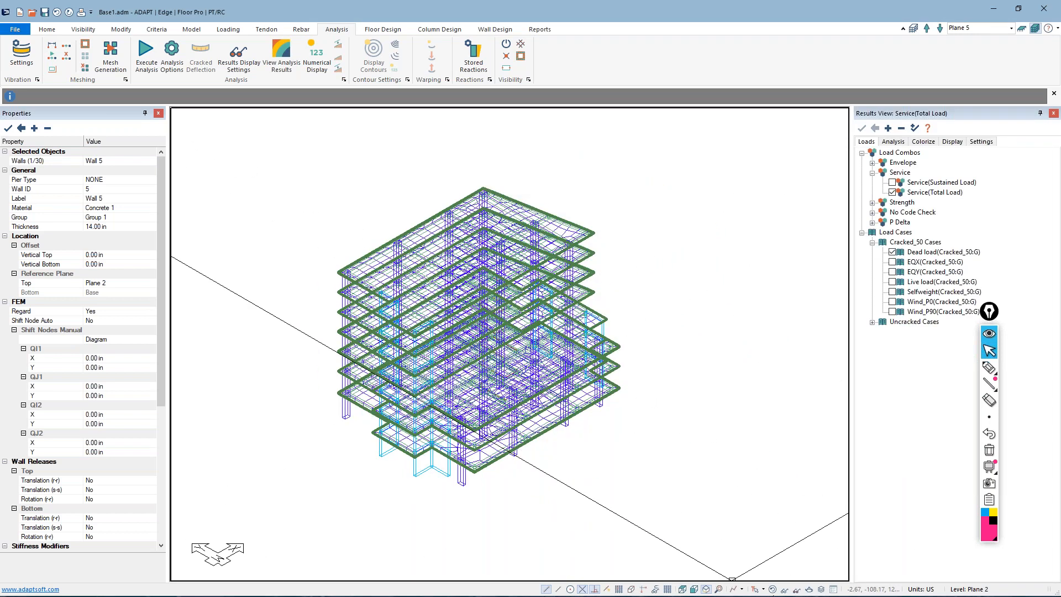
# Clear the mesh from the model view and select the P DE1 P-Delta combination for the results display
pyautogui.click(773, 589)
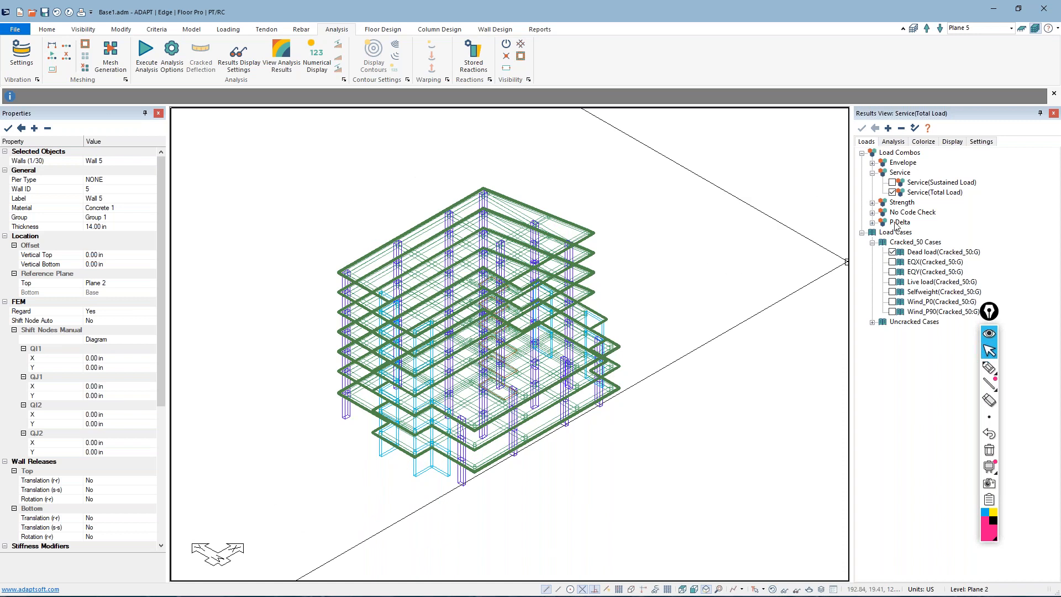
pyautogui.moveTo(989, 319); pyautogui.dragTo(1032, 569)
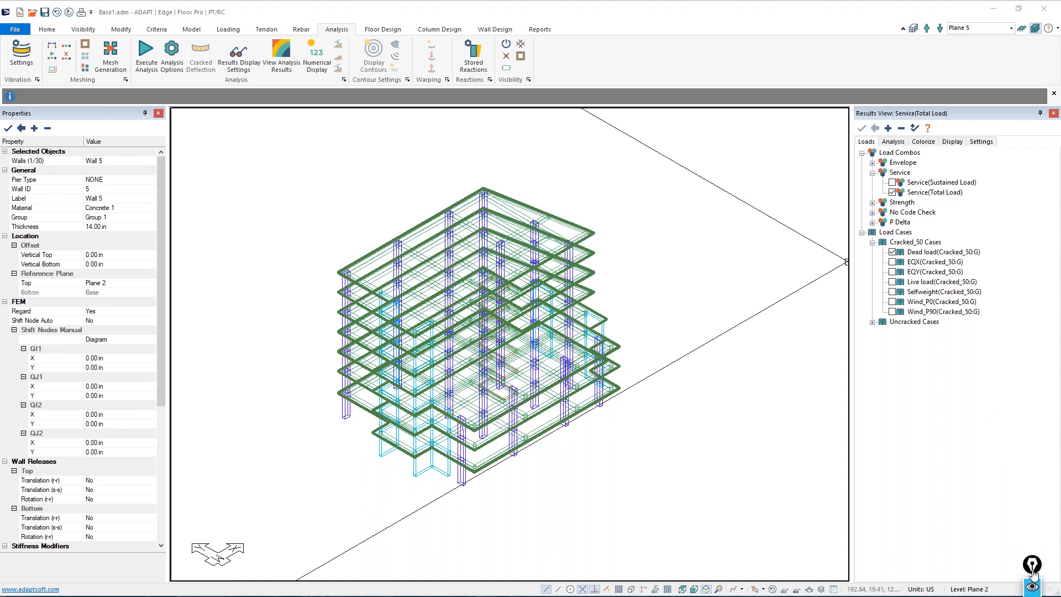
pyautogui.moveTo(529, 132)
pyautogui.mouseDown()
pyautogui.moveTo(709, 460)
pyautogui.moveTo(760, 522)
pyautogui.mouseUp()
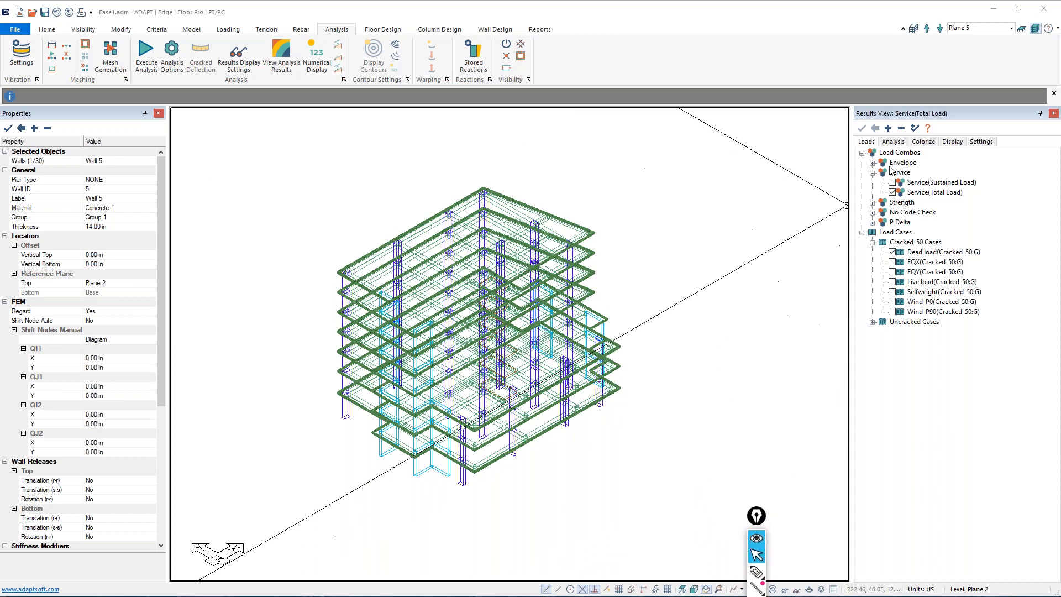
pyautogui.click(873, 222)
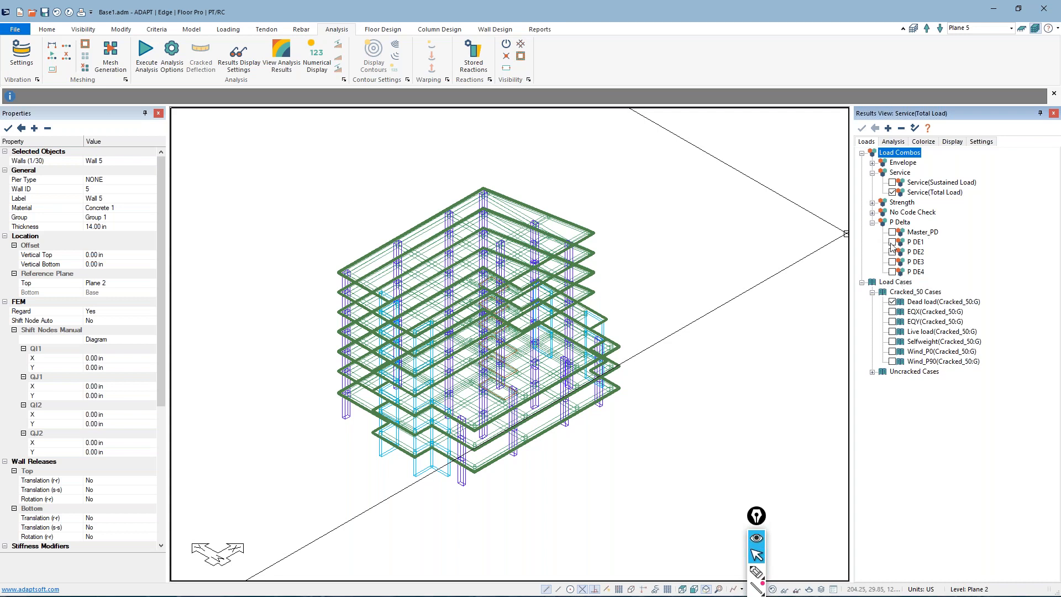
pyautogui.click(892, 242)
# Isolate the columns so that only they are displayed in the model view
pyautogui.click(439, 29)
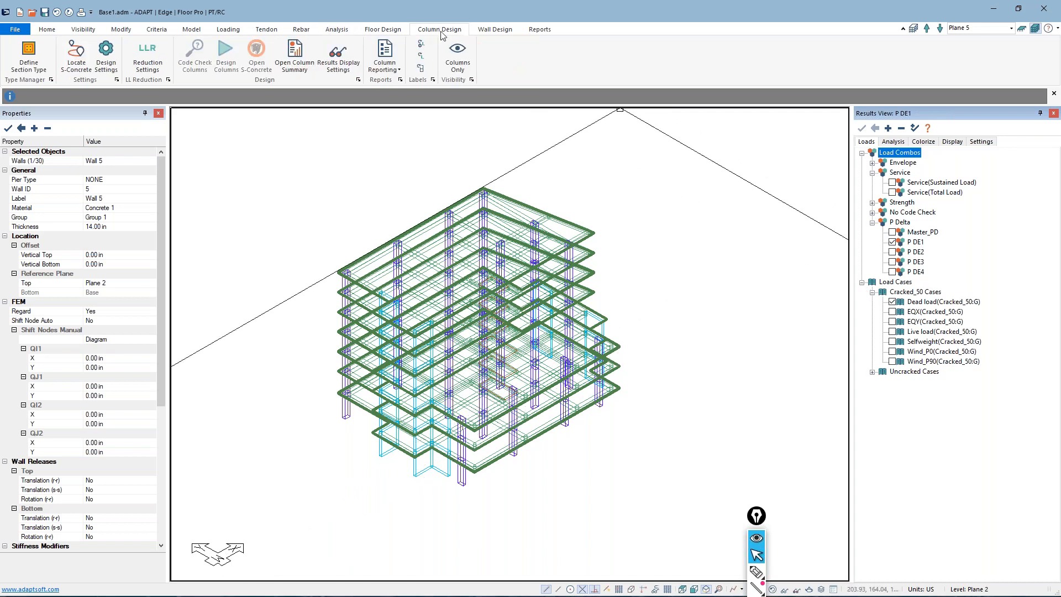
pyautogui.click(457, 55)
pyautogui.moveTo(401, 189); pyautogui.dragTo(495, 192, button='middle')
pyautogui.scroll(3, 653, 333)
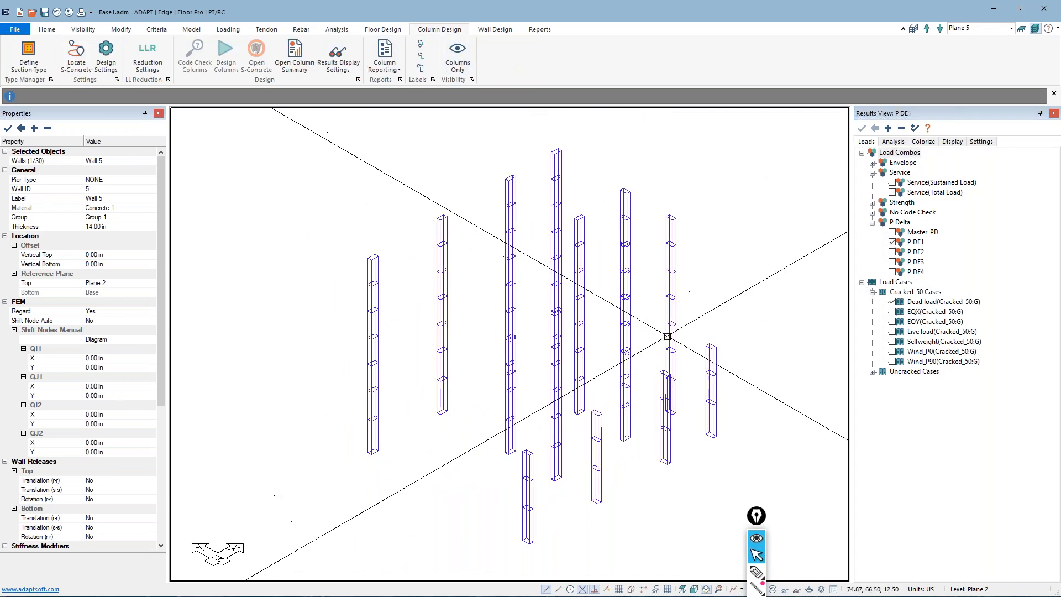
# Review the column drift results listed for P DE1 and the maximum allowable drift and drift amplification settings
pyautogui.click(893, 142)
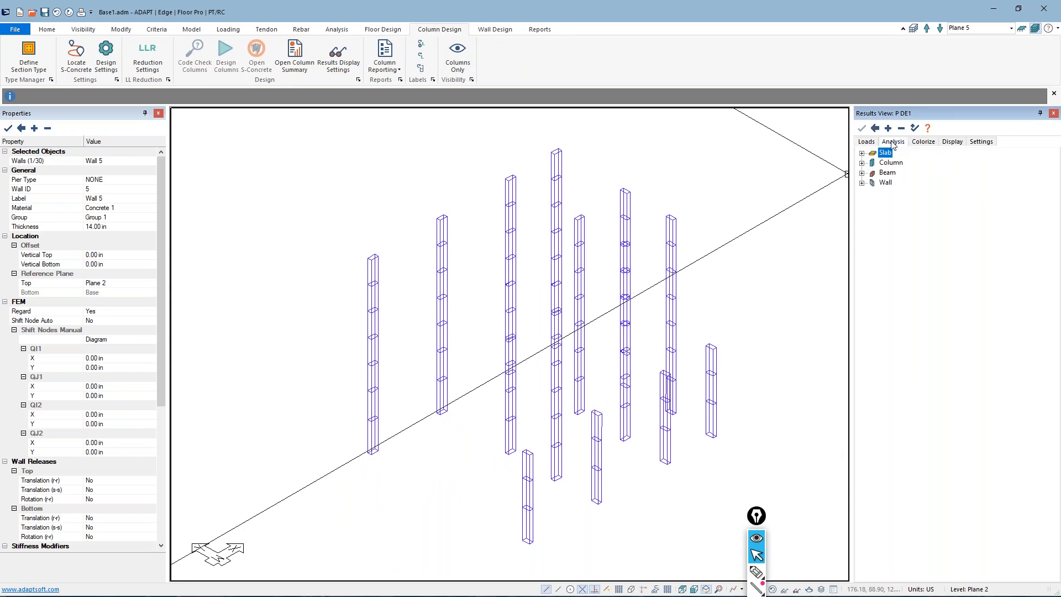
pyautogui.click(862, 163)
pyautogui.click(872, 183)
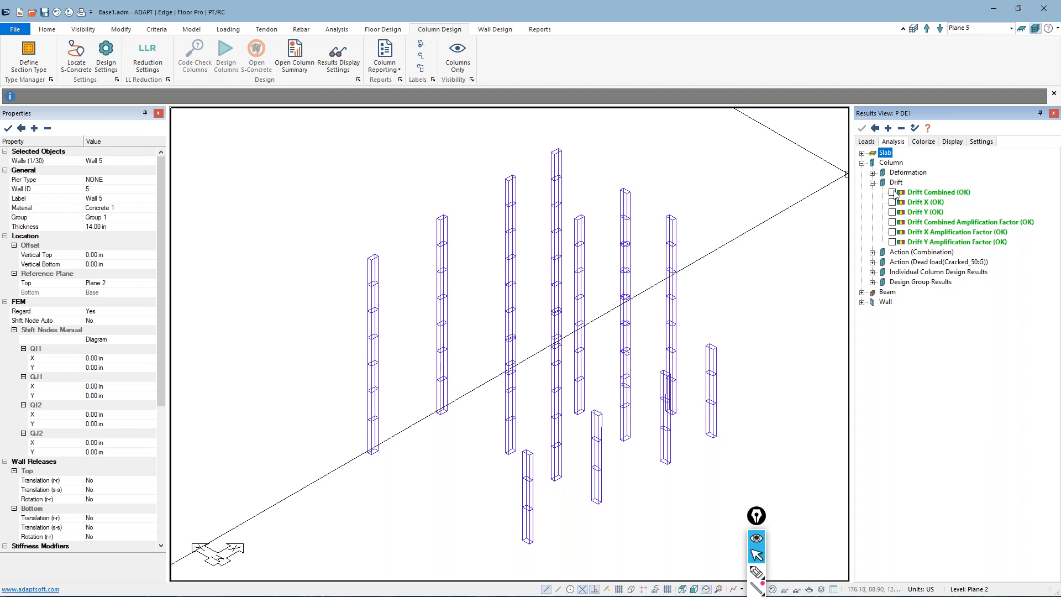
pyautogui.click(951, 143)
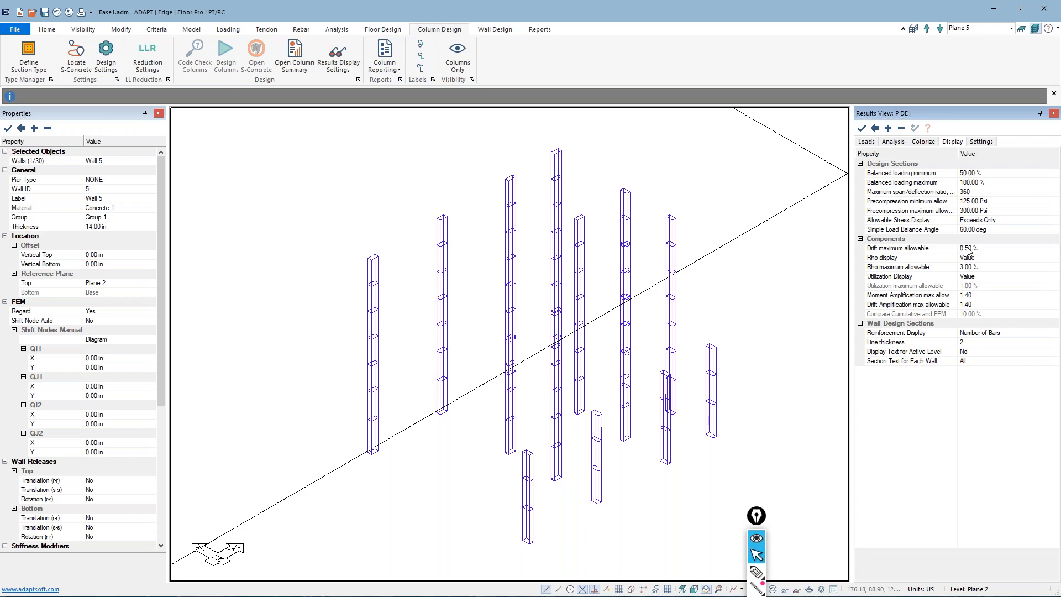
# Display the Drift Combined results on the columns for the P DE3 load combination
pyautogui.click(871, 143)
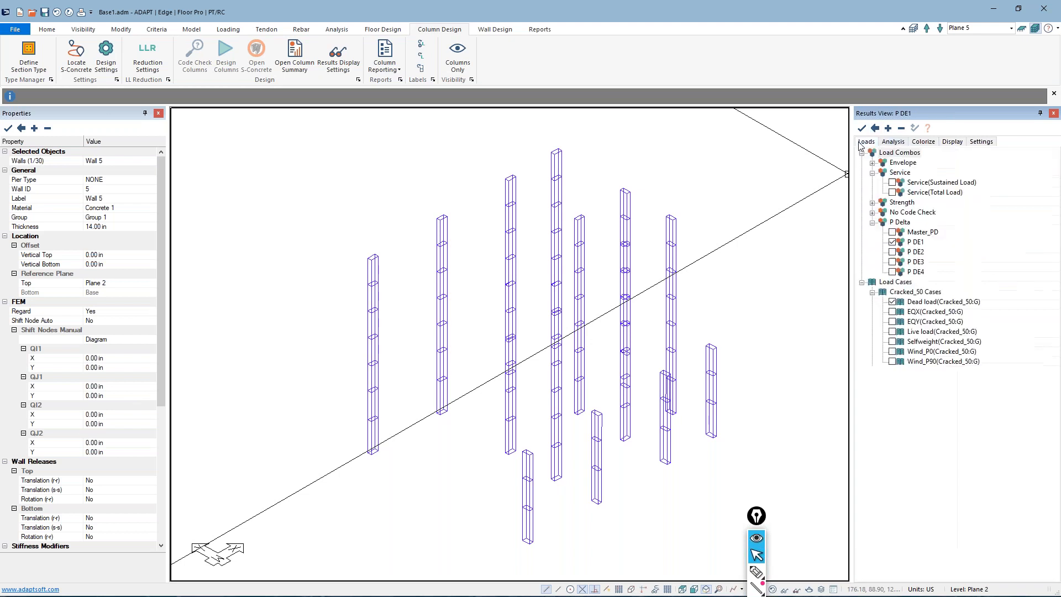
pyautogui.click(893, 262)
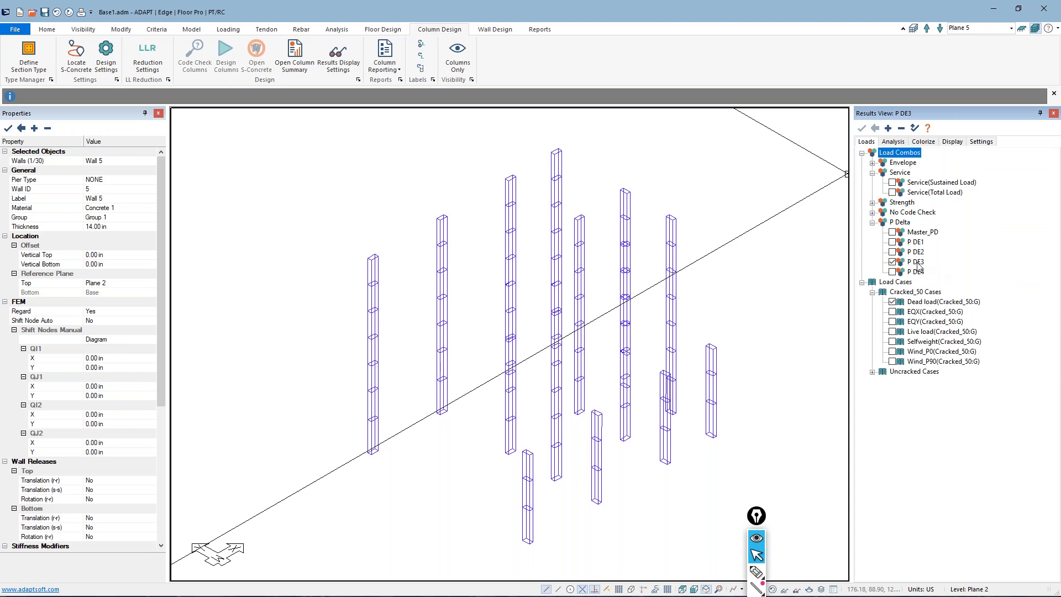
pyautogui.click(891, 142)
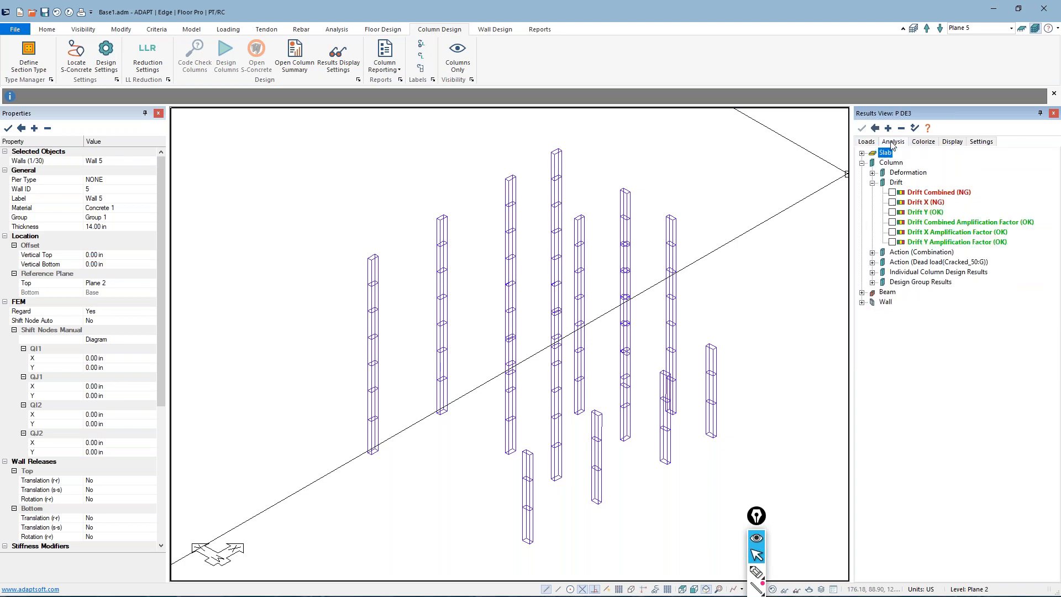
pyautogui.click(892, 193)
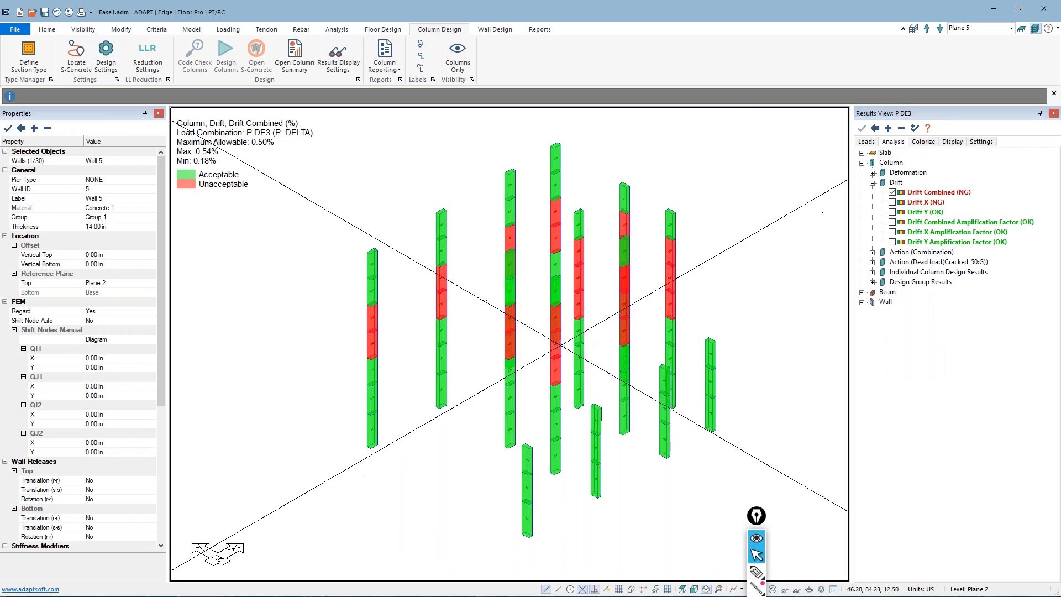
# Examine the combined drift values along the individual columns and switch the column results to Drift X
pyautogui.scroll(6, 450, 291)
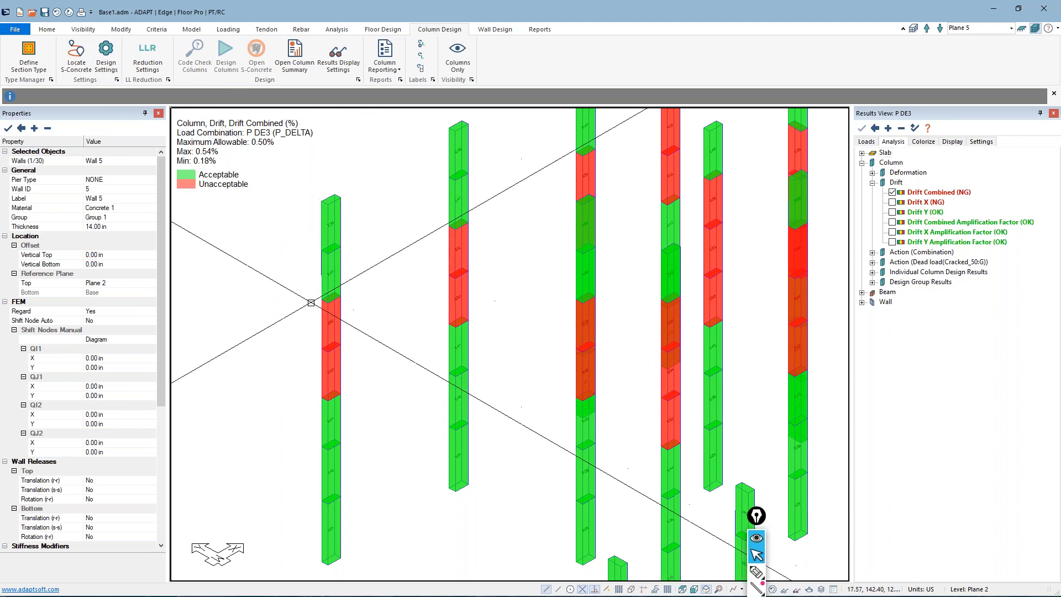
pyautogui.scroll(8, 311, 303)
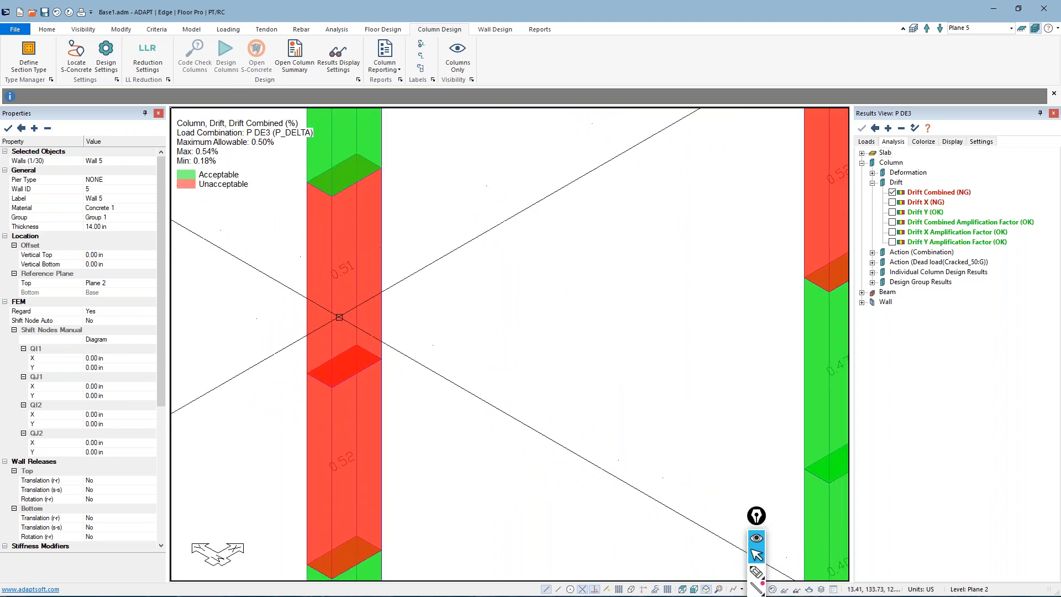
pyautogui.moveTo(675, 301); pyautogui.dragTo(453, 338, button='middle')
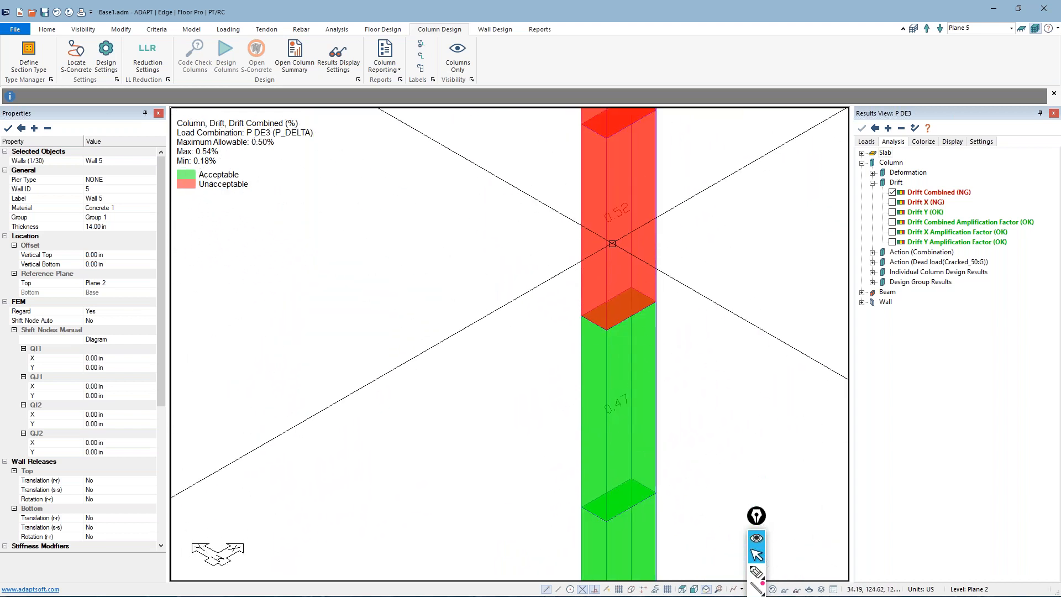
pyautogui.scroll(-6, 529, 399)
pyautogui.scroll(-8, 529, 400)
pyautogui.scroll(2, 478, 401)
pyautogui.moveTo(495, 422); pyautogui.dragTo(438, 362, button='middle')
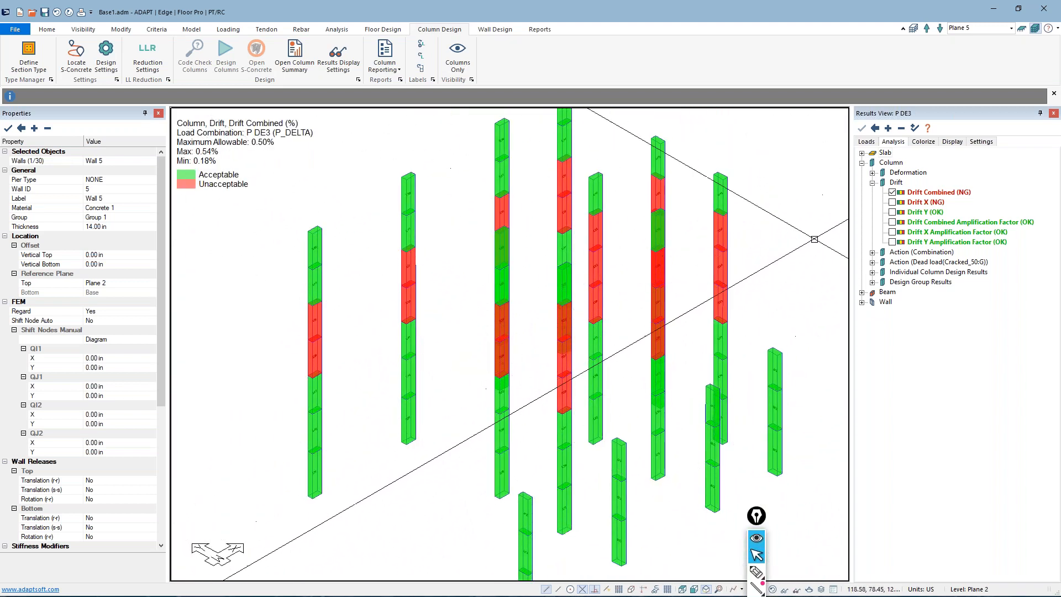
pyautogui.click(892, 203)
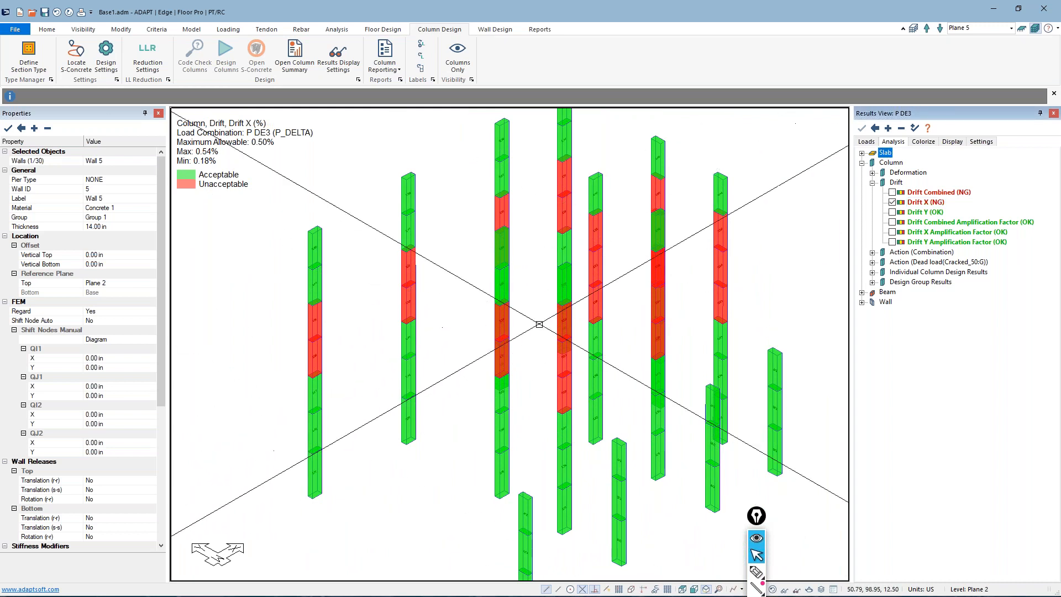
# Examine the Drift X values along the individual columns for the P DE3 combination
pyautogui.scroll(3, 298, 377)
pyautogui.scroll(1, 298, 377)
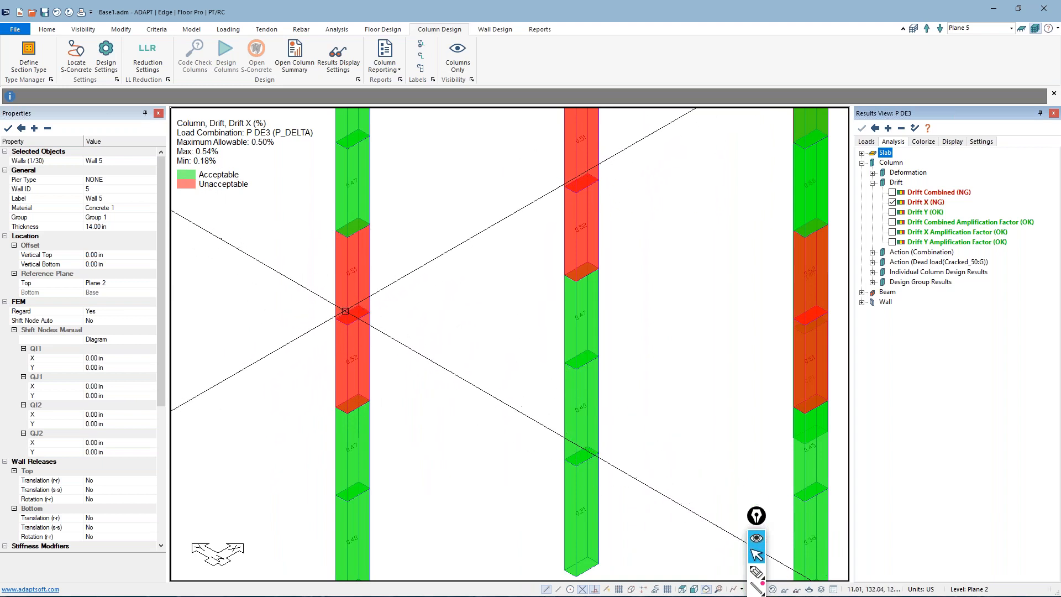
pyautogui.scroll(-4, 352, 303)
# Display the Drift Y results on the columns for P DE3 and inspect the values along individual columns
pyautogui.click(892, 212)
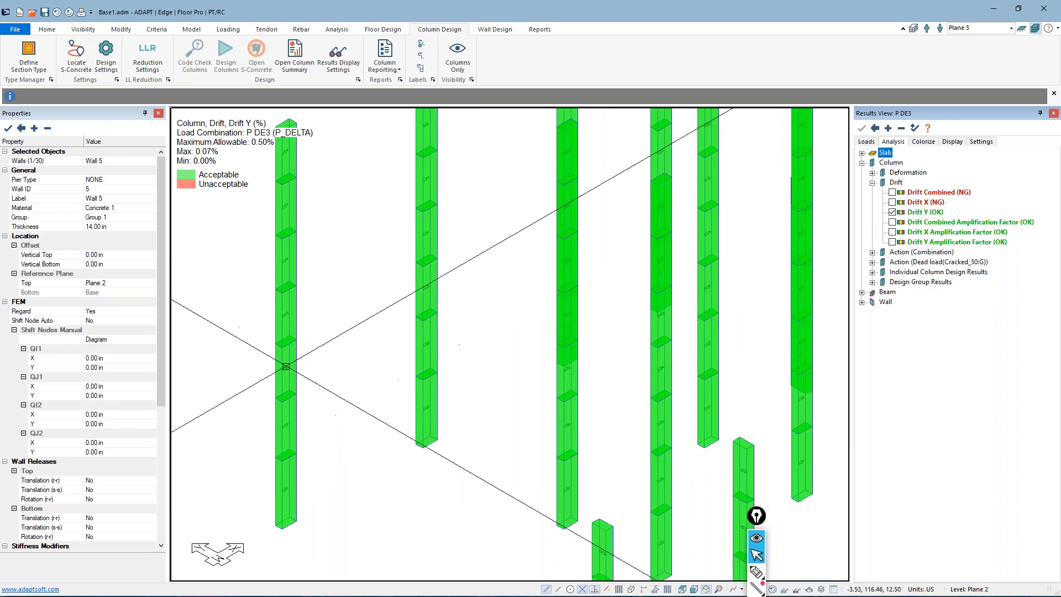
pyautogui.scroll(3, 246, 283)
pyautogui.scroll(3, 265, 281)
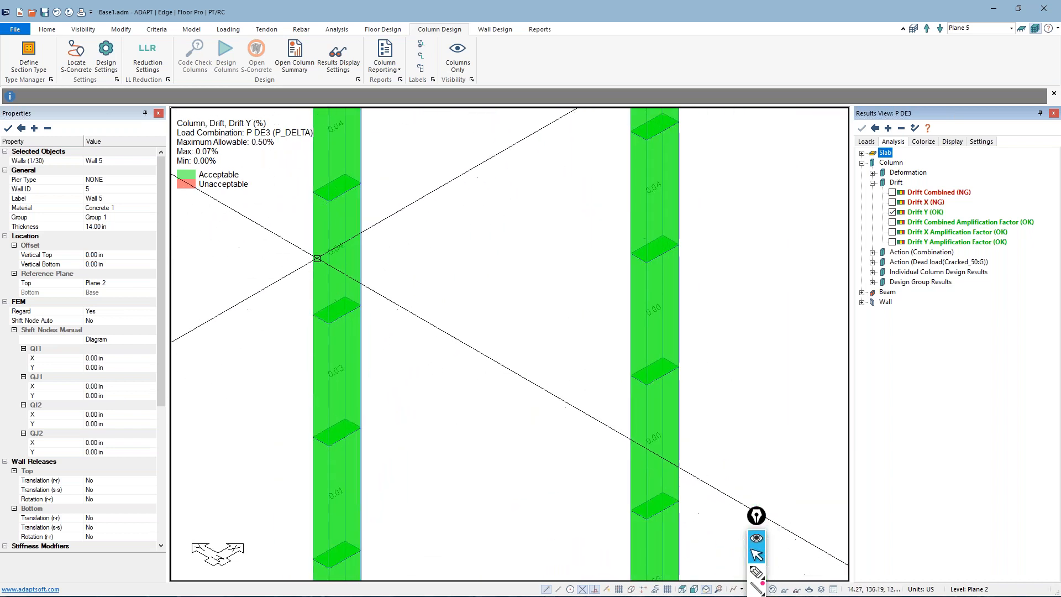
pyautogui.scroll(-5, 567, 306)
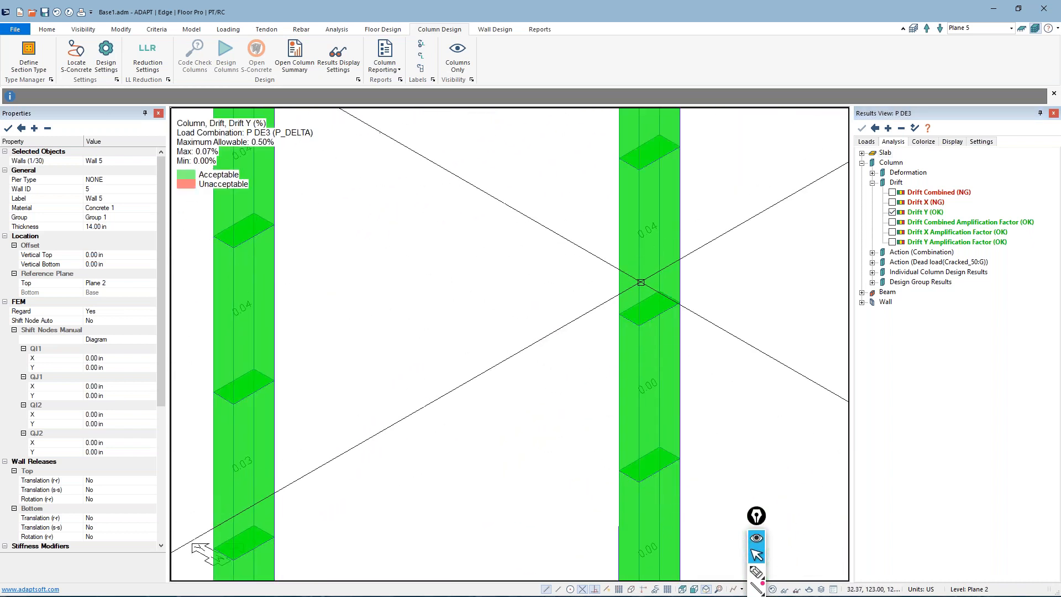
pyautogui.scroll(-2, 430, 356)
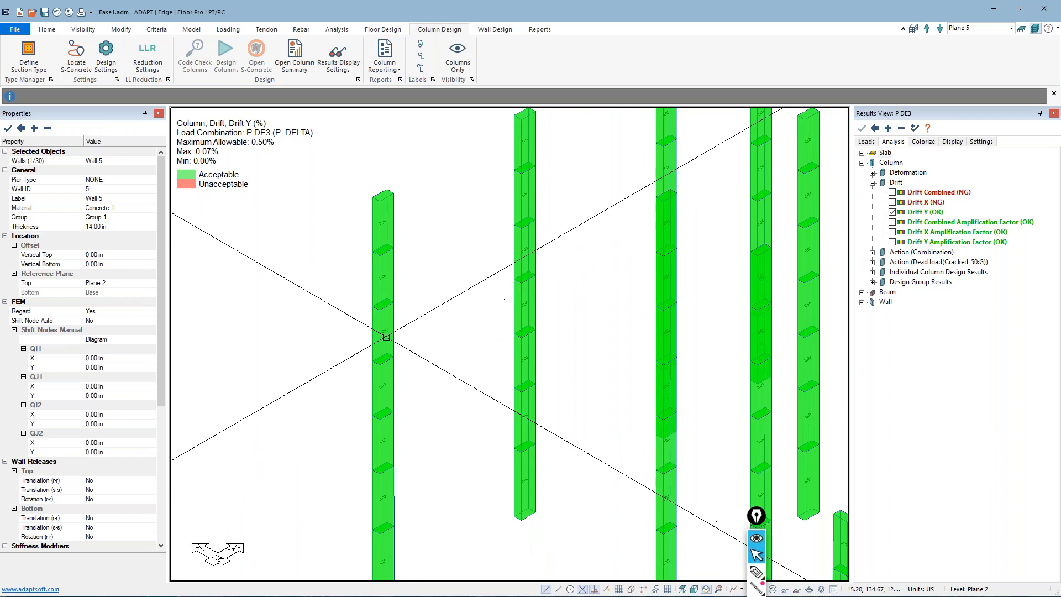
# Display the Drift Combined Amplification Factor on the columns for P DE3 and inspect the values up close
pyautogui.click(892, 223)
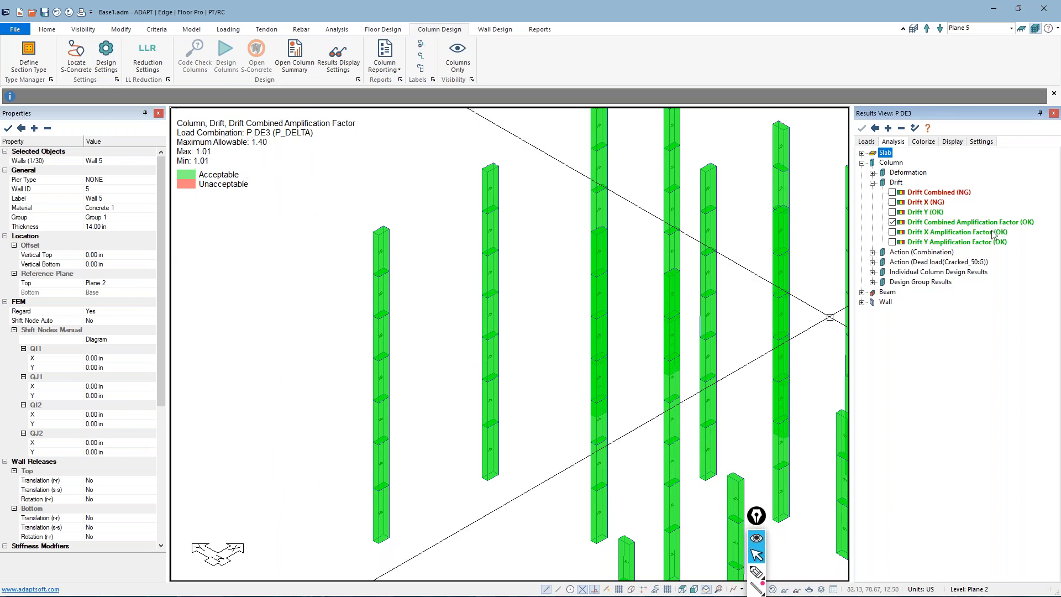
pyautogui.scroll(5, 333, 343)
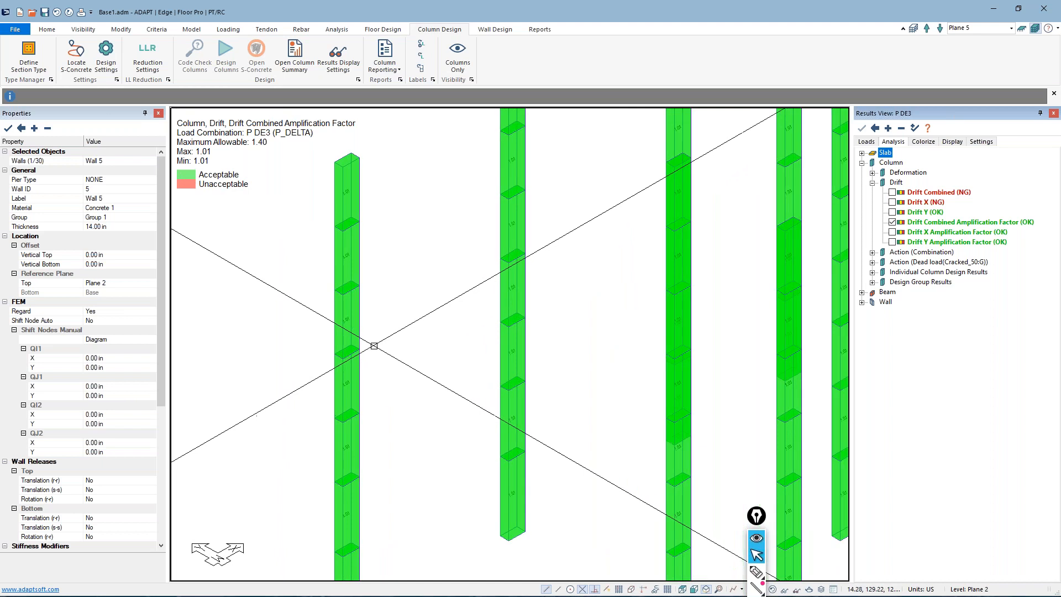
pyautogui.scroll(1, 333, 343)
pyautogui.scroll(-2, 334, 343)
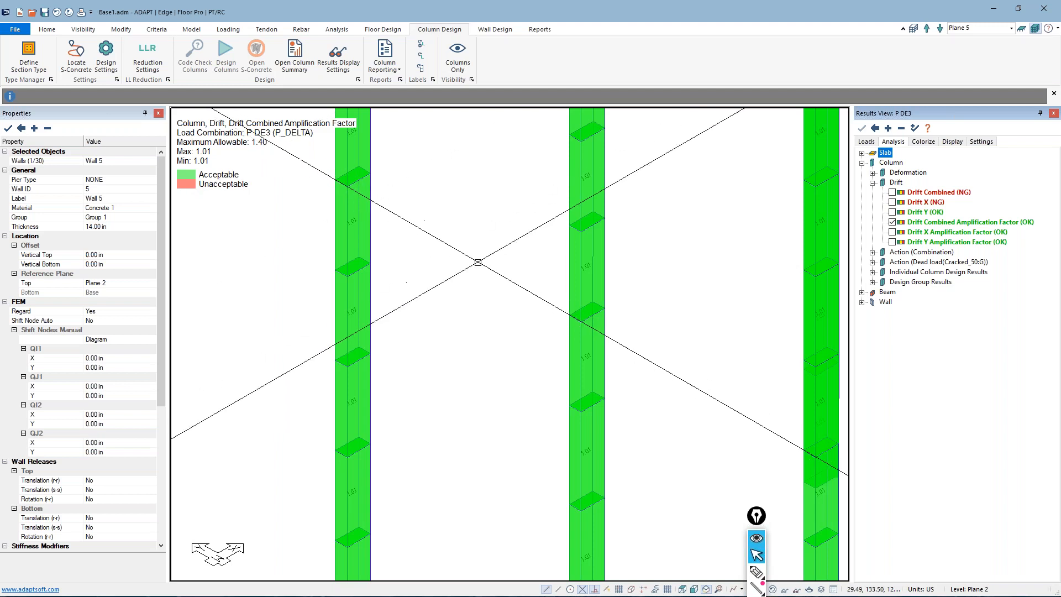
# Review the maximum allowable drift amplification setting against the factors displayed on the columns
pyautogui.click(952, 143)
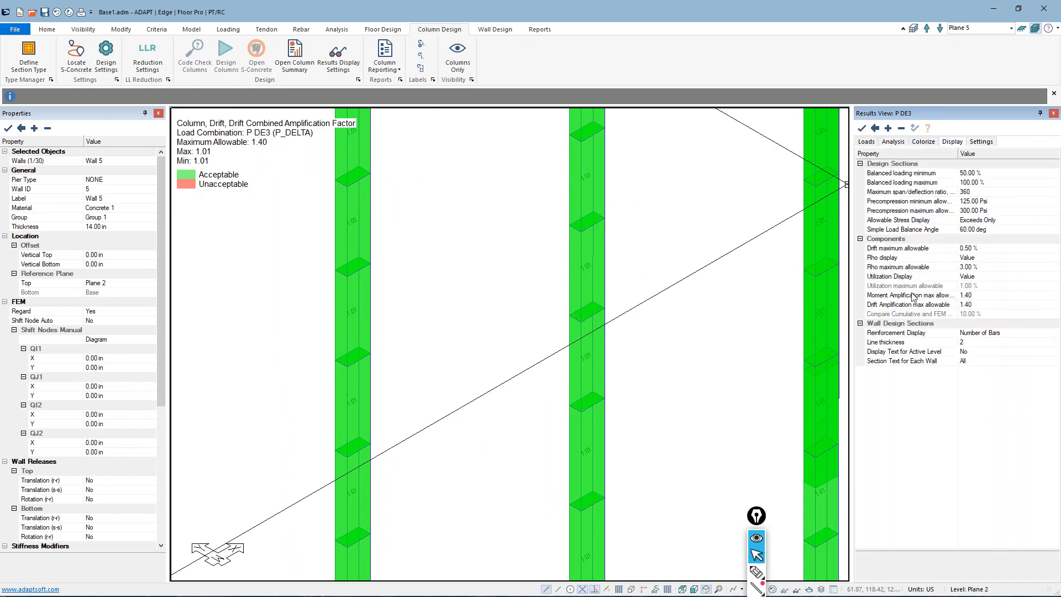
pyautogui.click(969, 307)
pyautogui.moveTo(973, 304); pyautogui.dragTo(960, 302)
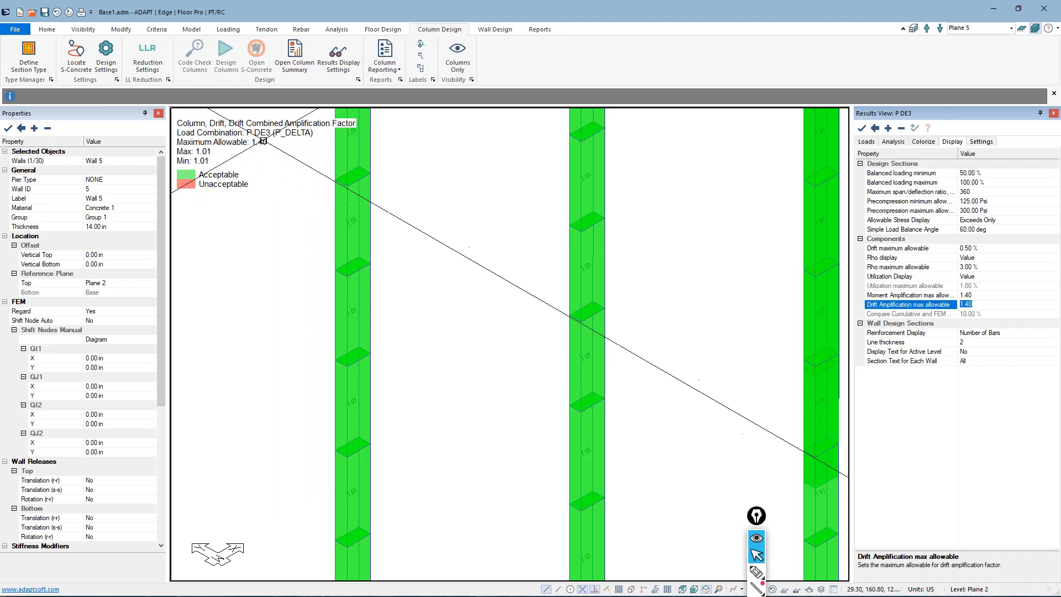
pyautogui.click(289, 231)
pyautogui.scroll(-2, 406, 310)
pyautogui.scroll(-2, 350, 285)
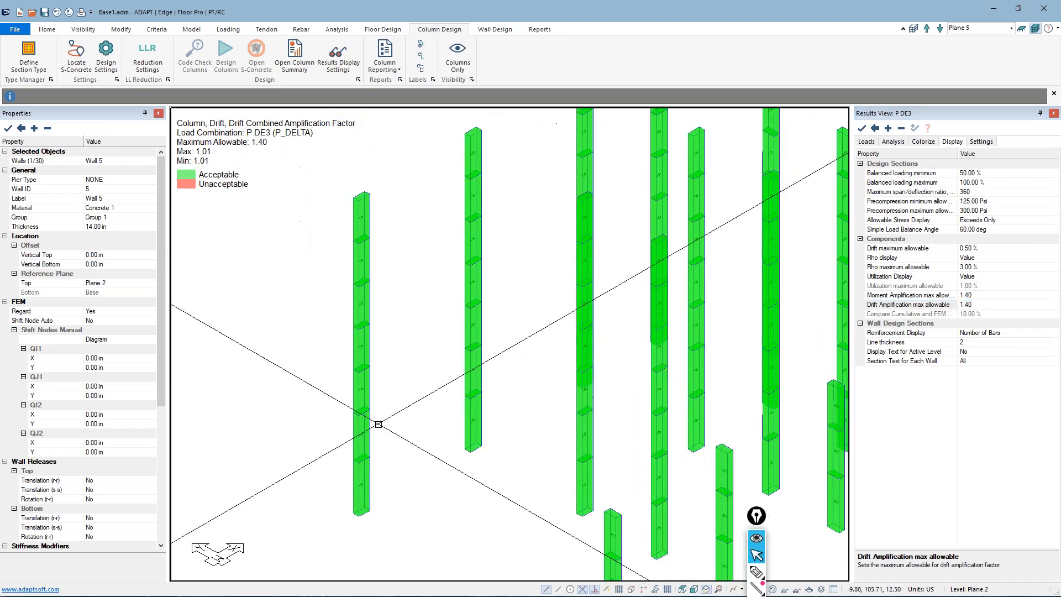
# Display the Drift X and Drift Y Amplification Factor results in turn and look over all the columns
pyautogui.click(893, 142)
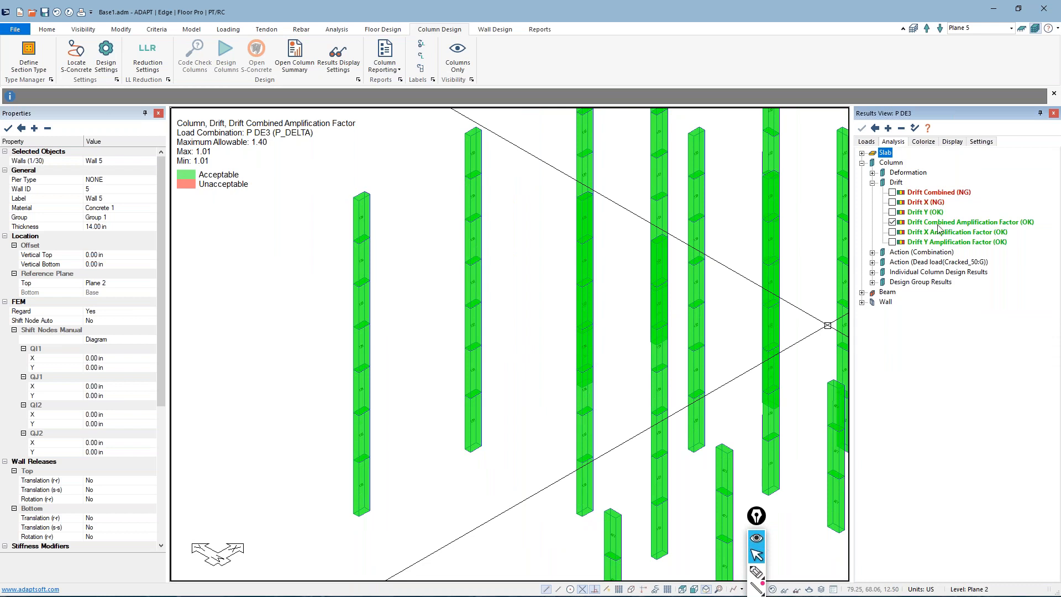
pyautogui.click(892, 232)
pyautogui.click(892, 242)
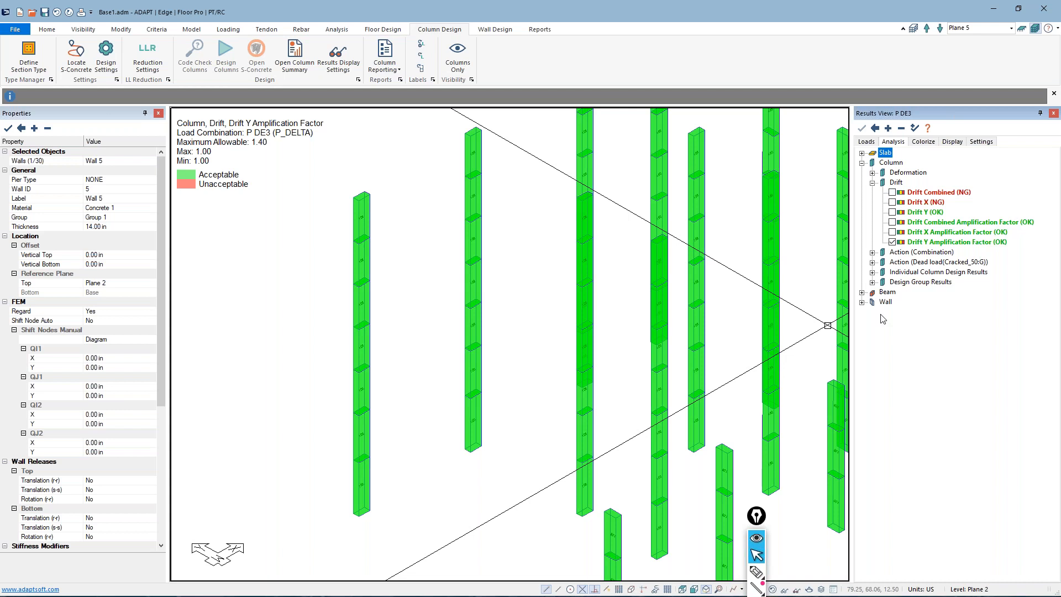
pyautogui.moveTo(621, 354); pyautogui.dragTo(586, 324, button='middle')
pyautogui.scroll(-1, 470, 305)
pyautogui.scroll(-4, 443, 314)
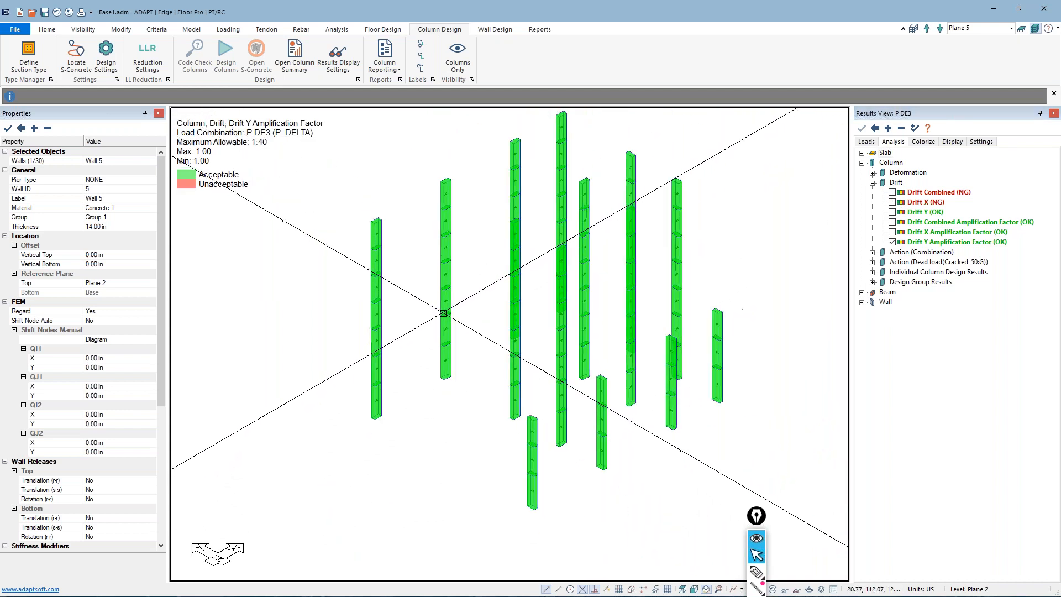
pyautogui.scroll(2, 363, 168)
pyautogui.scroll(-2, 363, 169)
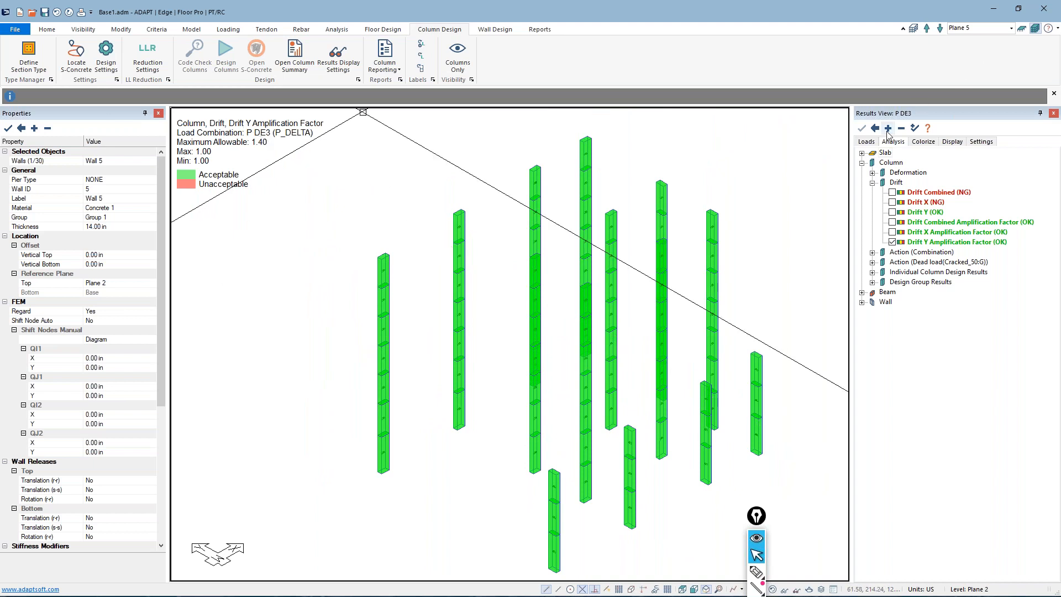
# Display the Drift Combined results on the columns for the first-order 1st_WX load combination
pyautogui.click(867, 142)
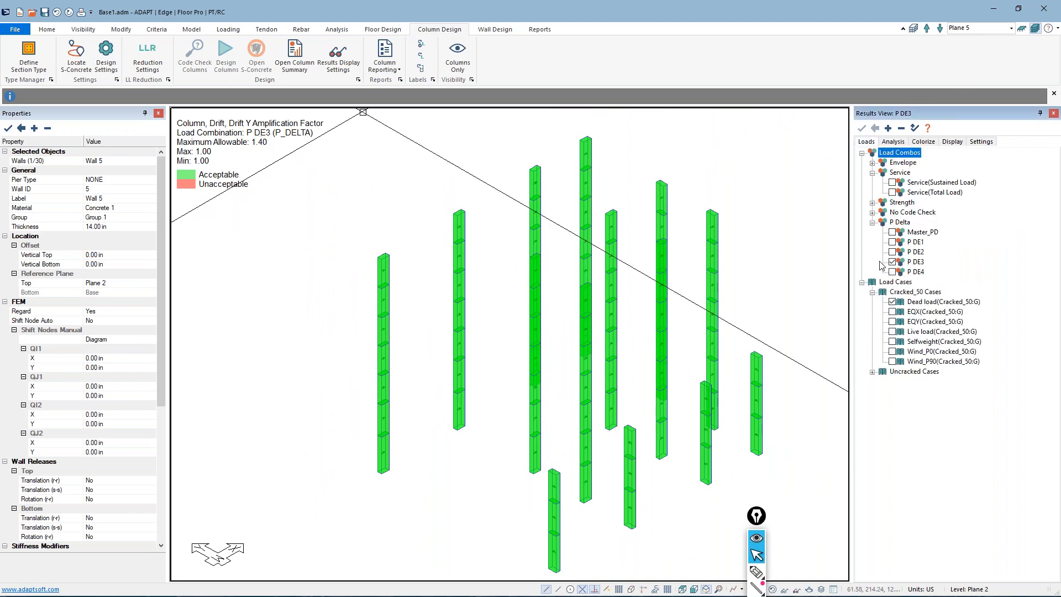
pyautogui.click(873, 213)
pyautogui.click(893, 244)
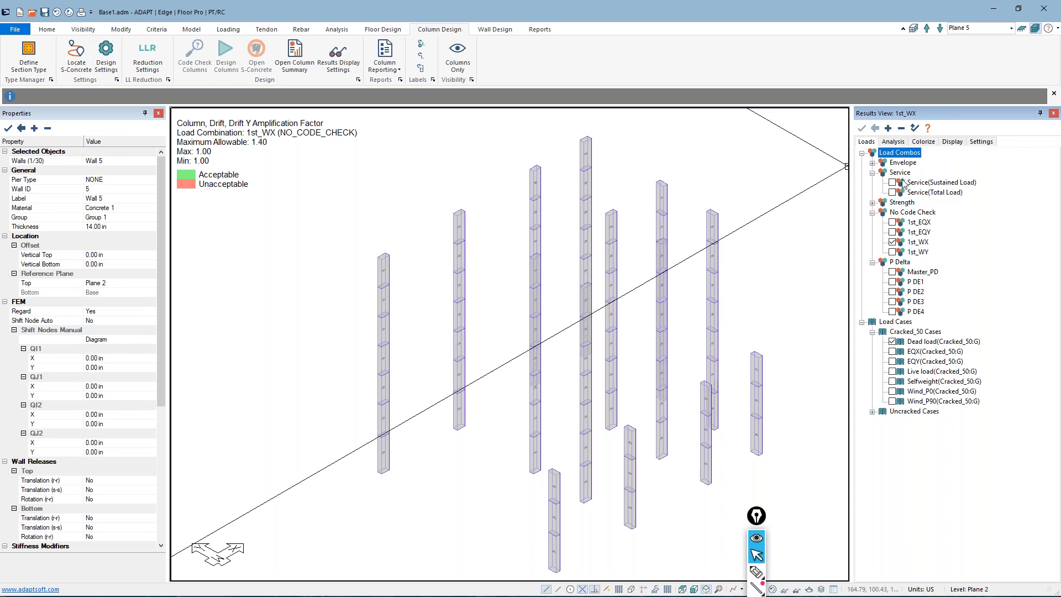
pyautogui.click(894, 142)
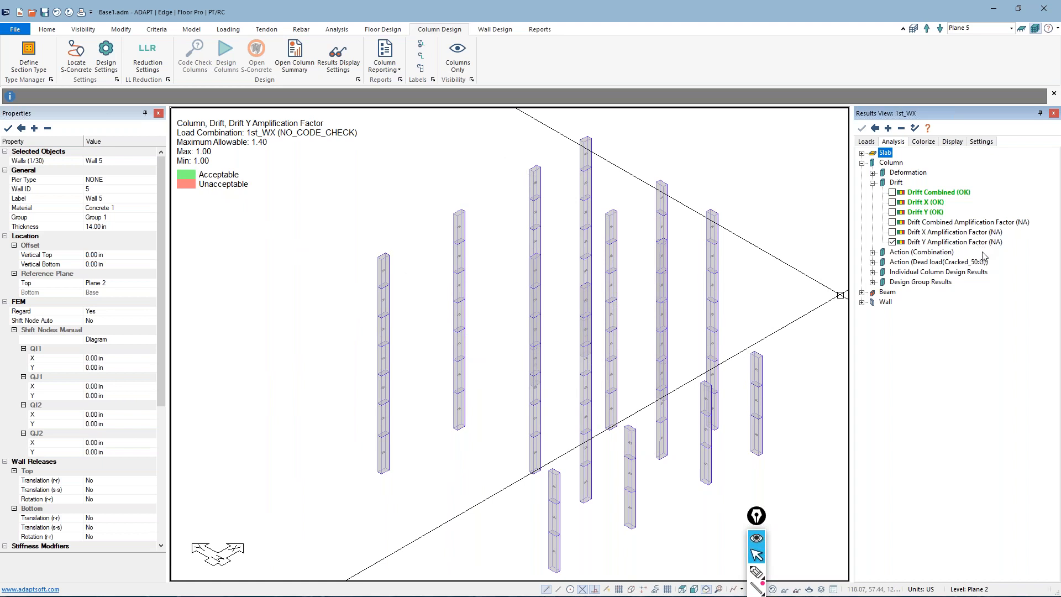
pyautogui.click(892, 192)
# Examine the combined drift values along the individual columns for the 1st_WX combination
pyautogui.scroll(3, 395, 384)
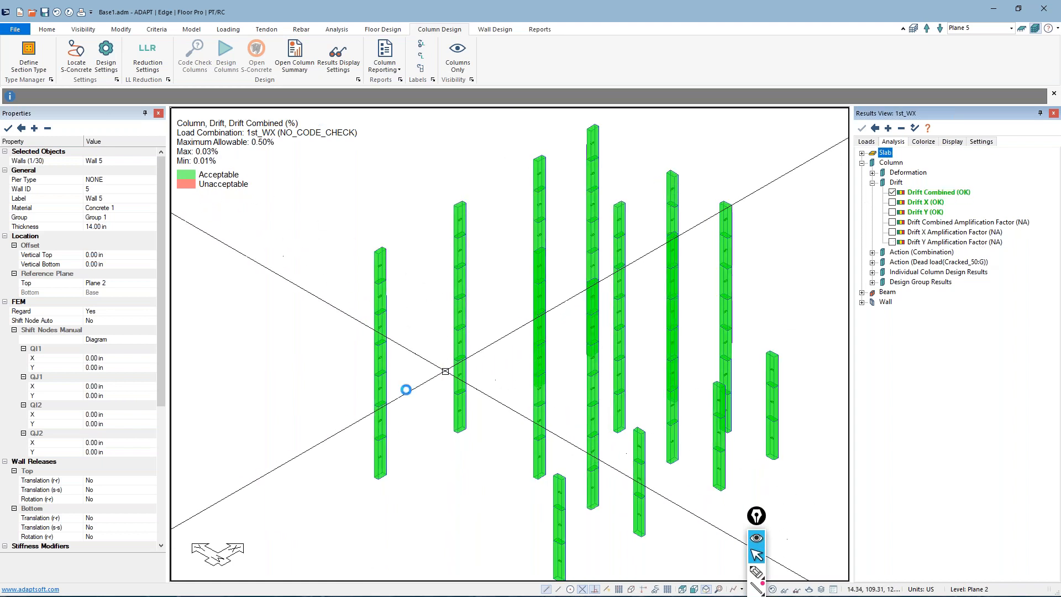
pyautogui.scroll(2, 396, 384)
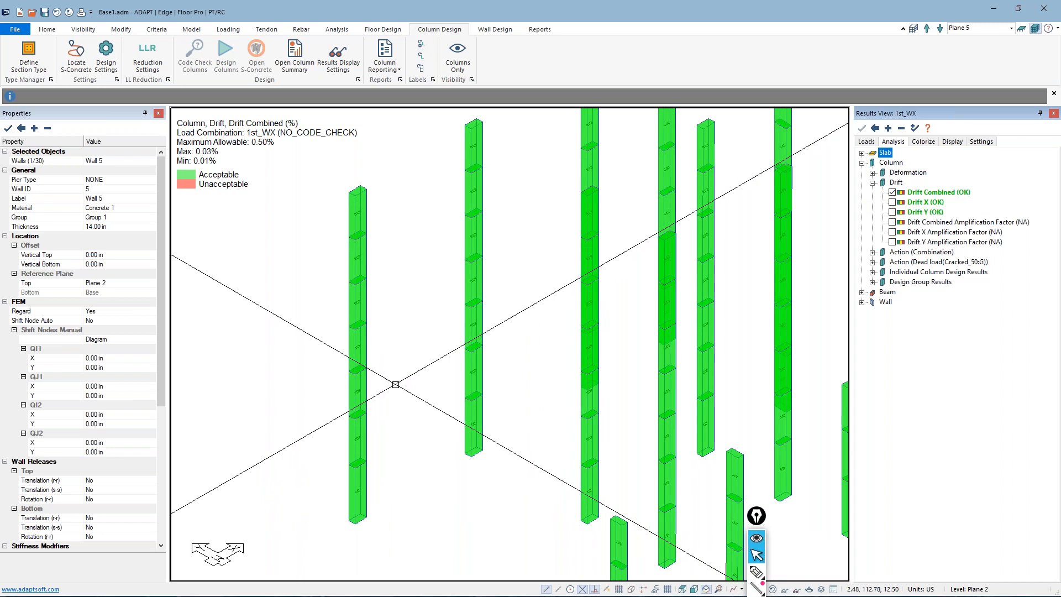
pyautogui.scroll(3, 332, 383)
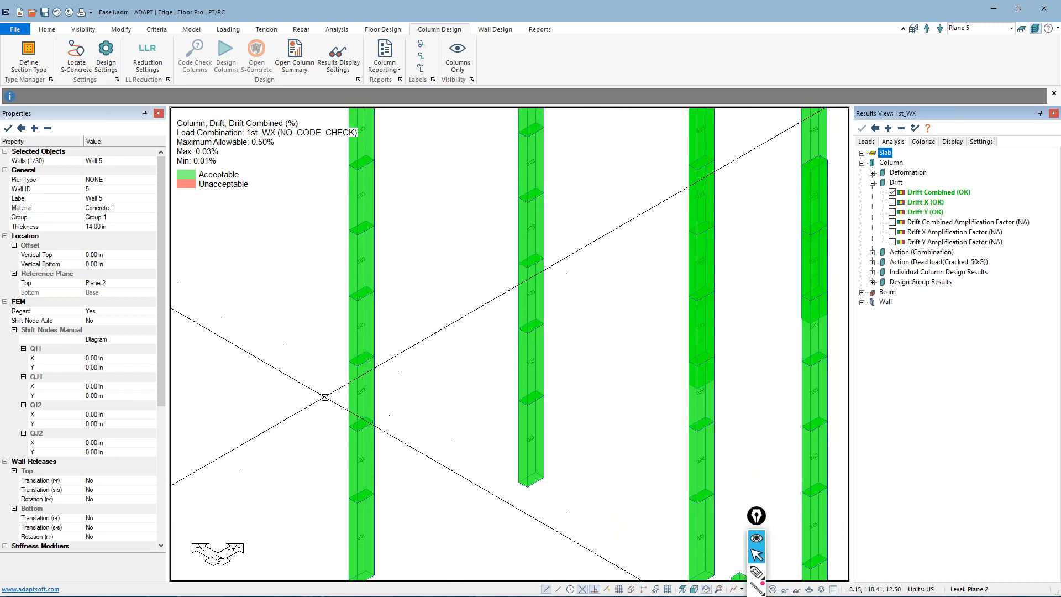
pyautogui.scroll(2, 330, 350)
pyautogui.scroll(-2, 341, 315)
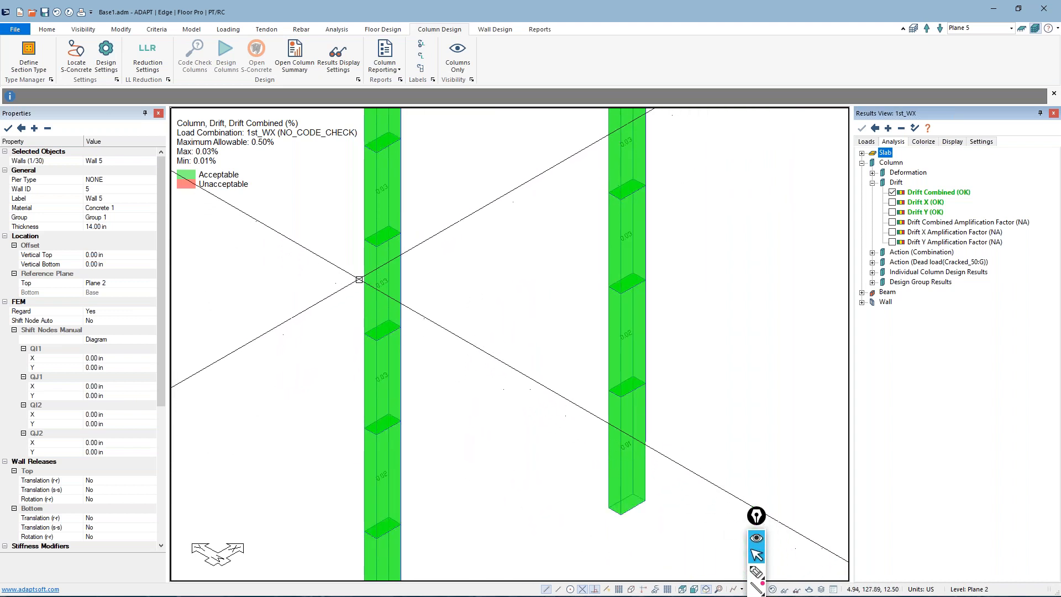
pyautogui.scroll(-1, 360, 280)
pyautogui.scroll(2, 362, 290)
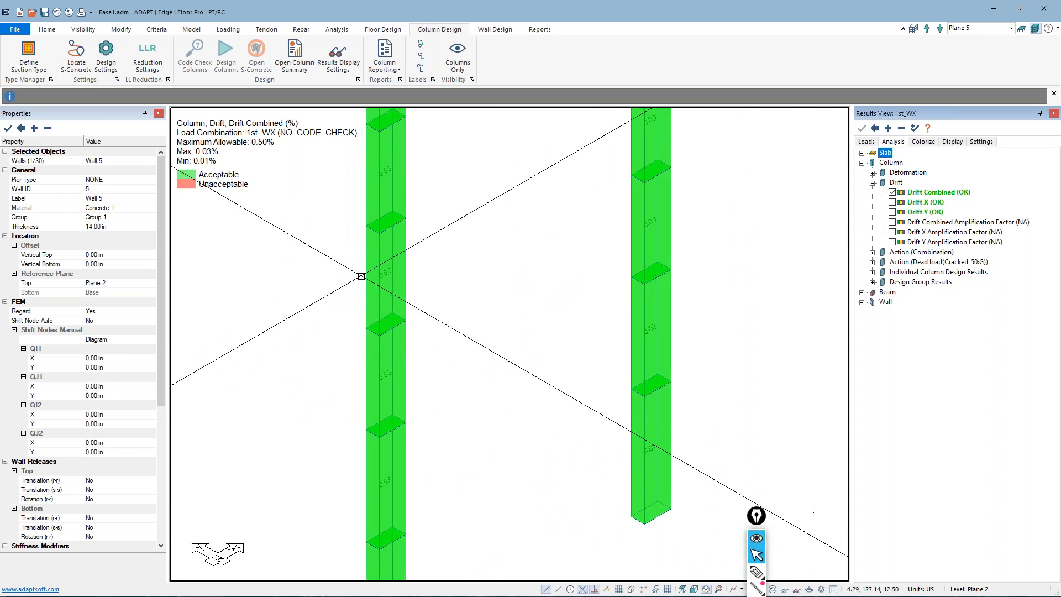
pyautogui.scroll(1, 365, 293)
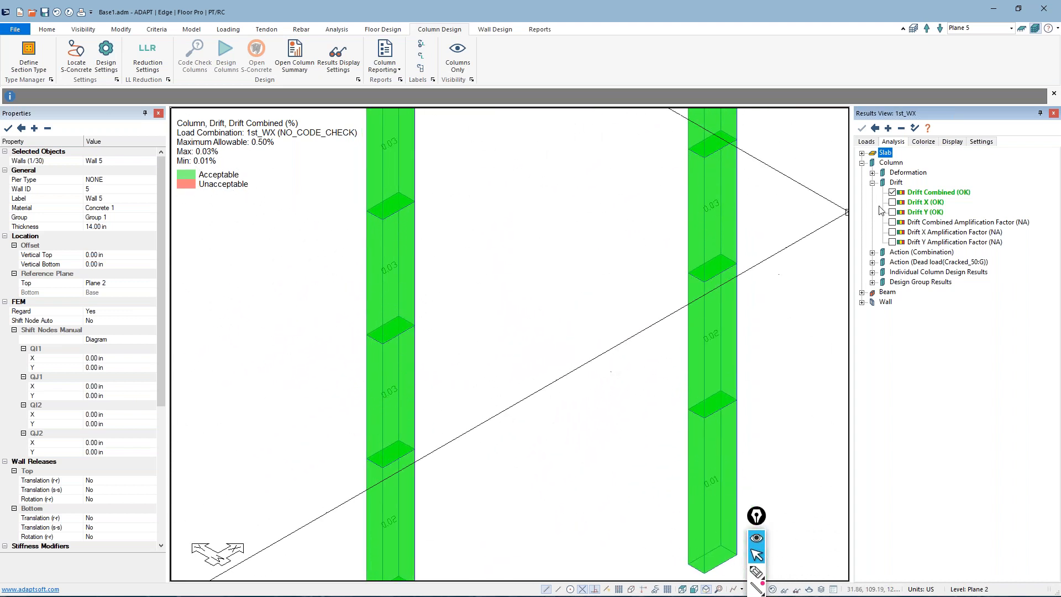
# Switch the combined column drift results to the first-order 1st_EQX combination and inspect the columns
pyautogui.click(867, 141)
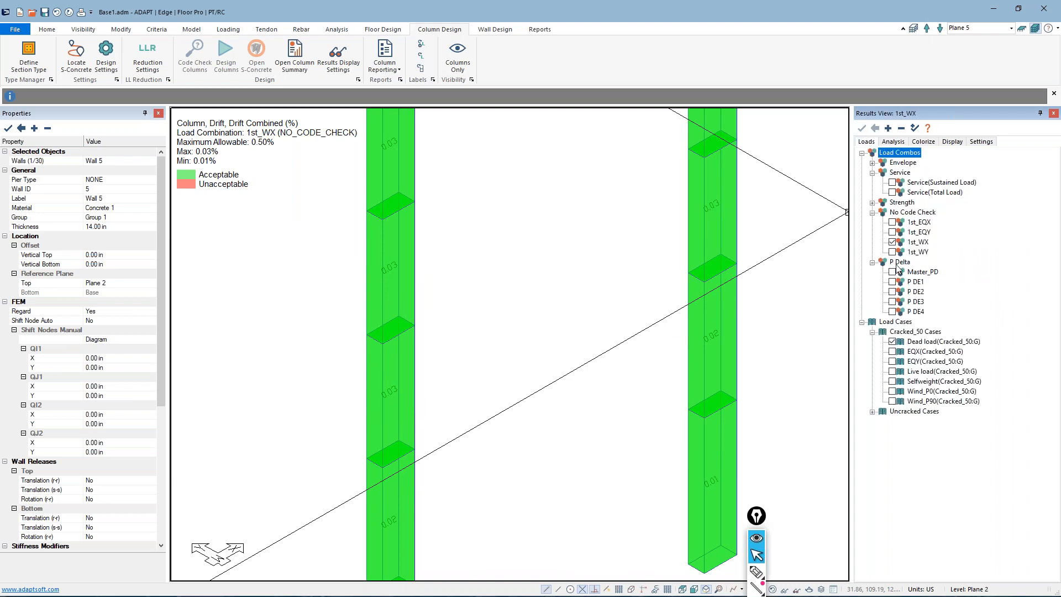
pyautogui.click(892, 221)
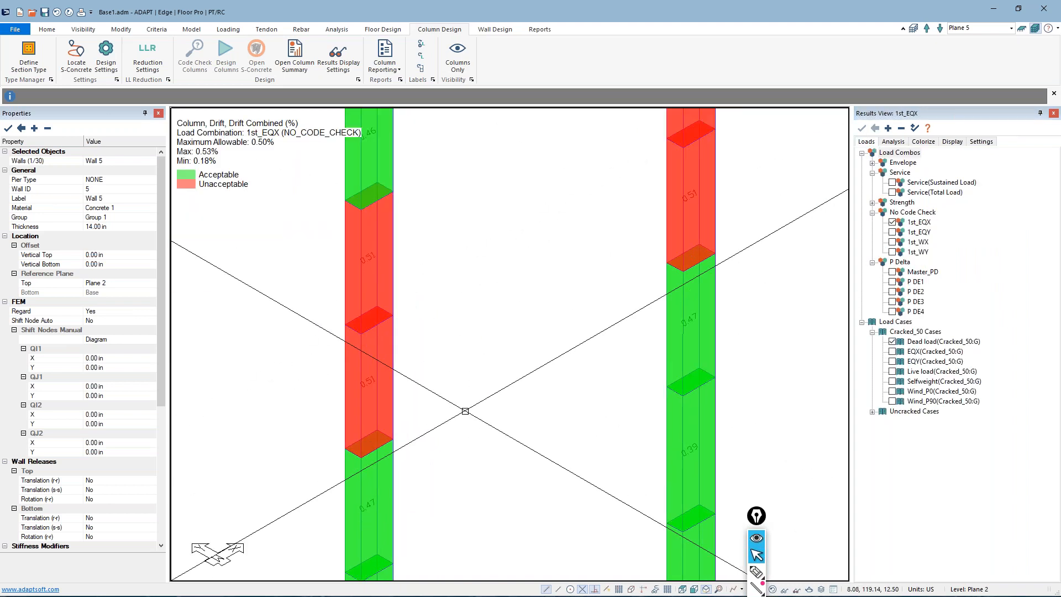
pyautogui.scroll(-1, 420, 343)
pyautogui.scroll(-1, 369, 333)
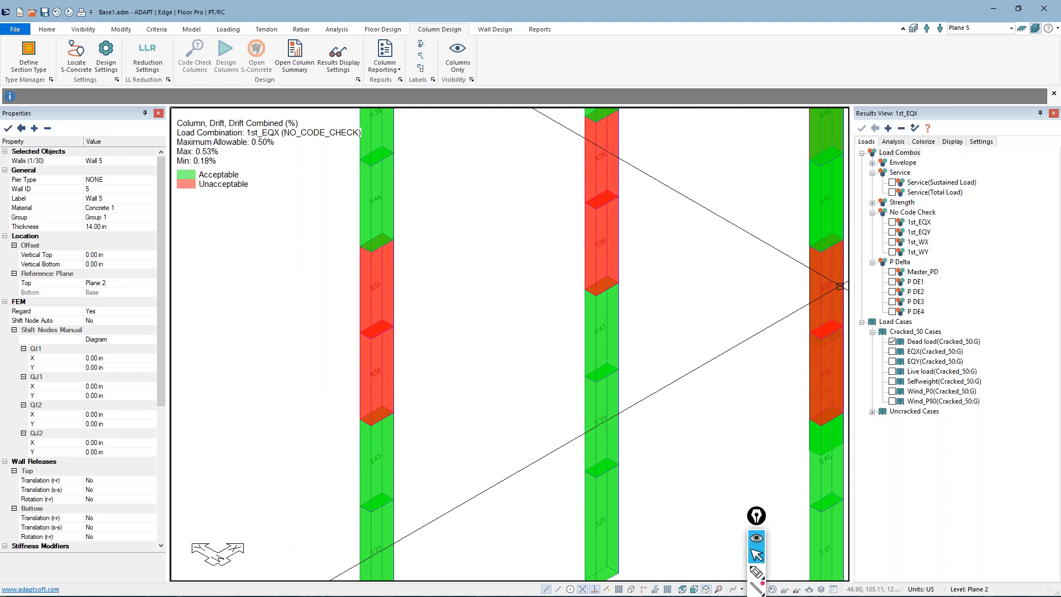
# Compare the combined column drifts of the P DE3 combination with those of 1st_EQX, leaving 1st_EQX displayed
pyautogui.click(892, 302)
pyautogui.scroll(2, 592, 246)
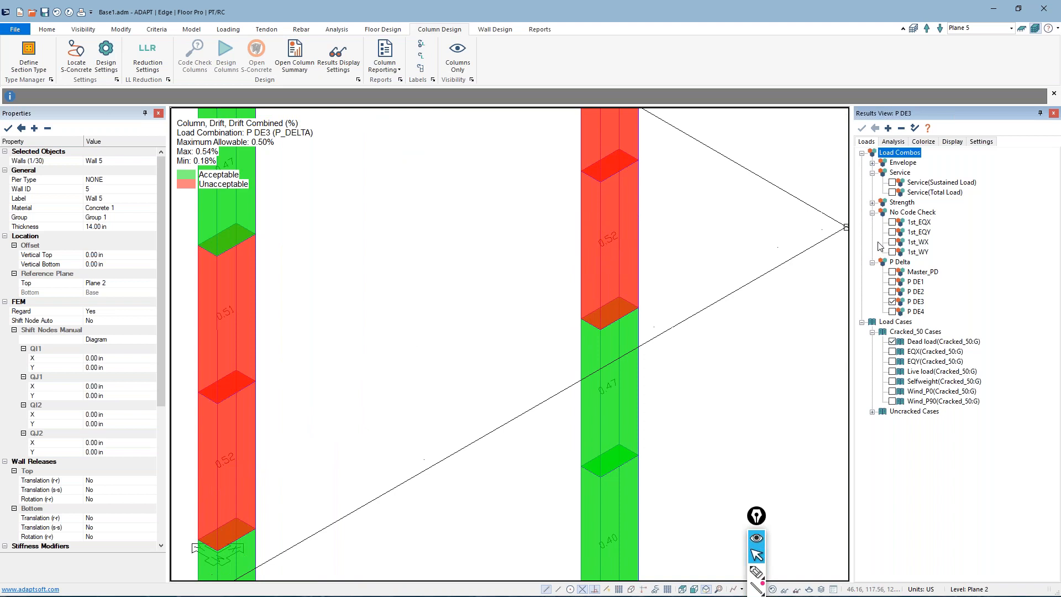
pyautogui.click(892, 222)
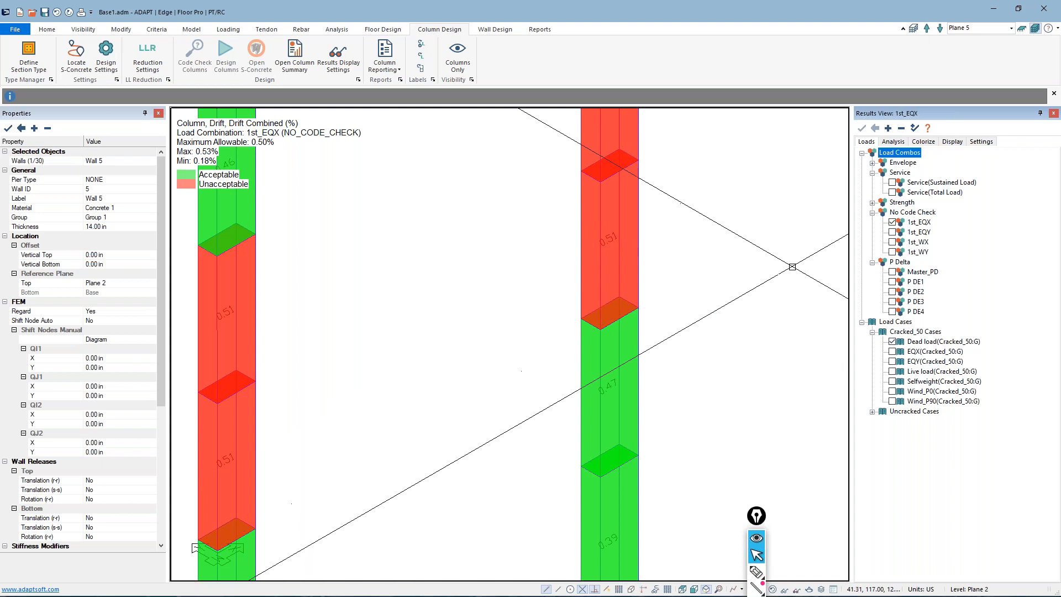
# Display the combination action Moment about rr on the columns for the 1st_EQX load combination
pyautogui.click(894, 142)
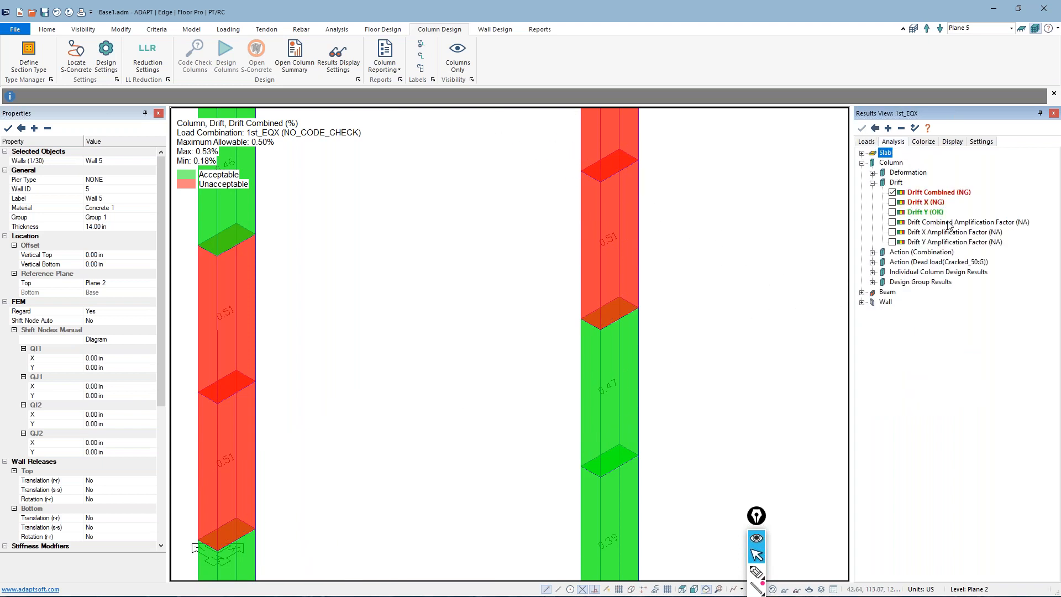
pyautogui.scroll(-6, 478, 347)
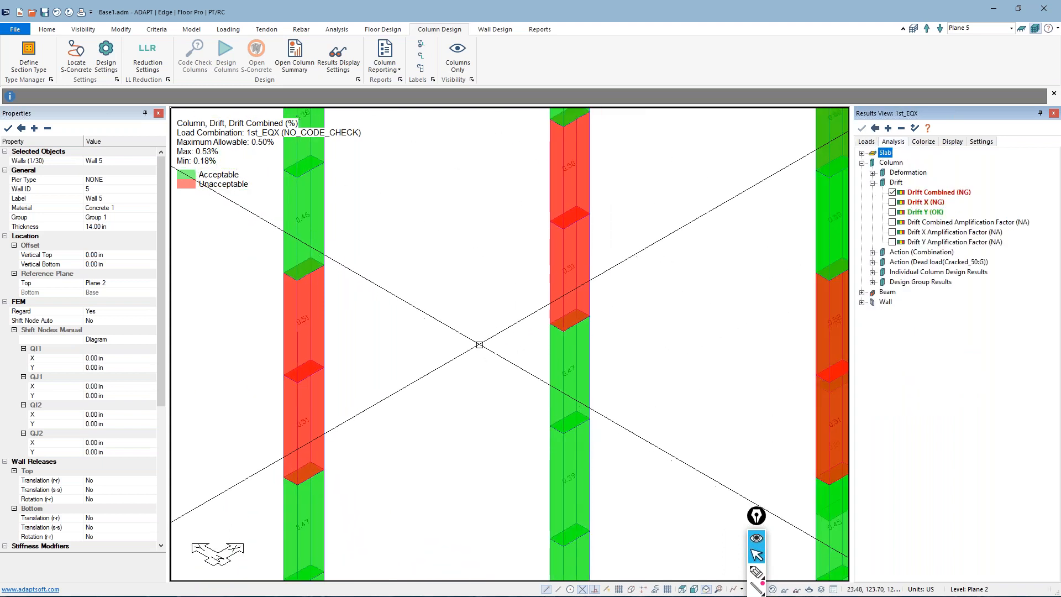
pyautogui.scroll(-5, 474, 346)
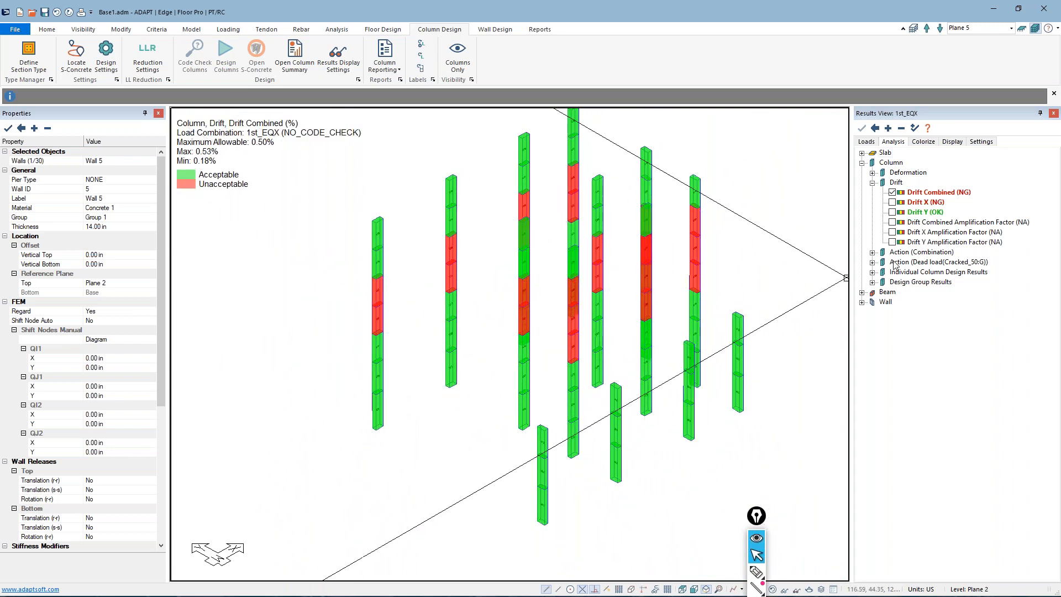
pyautogui.click(872, 183)
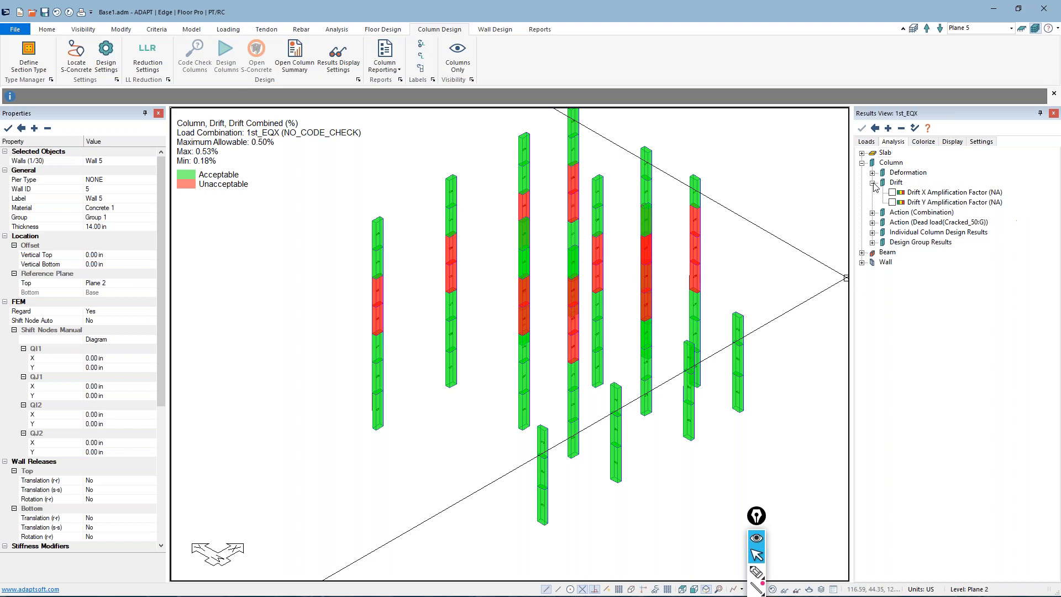
pyautogui.click(873, 192)
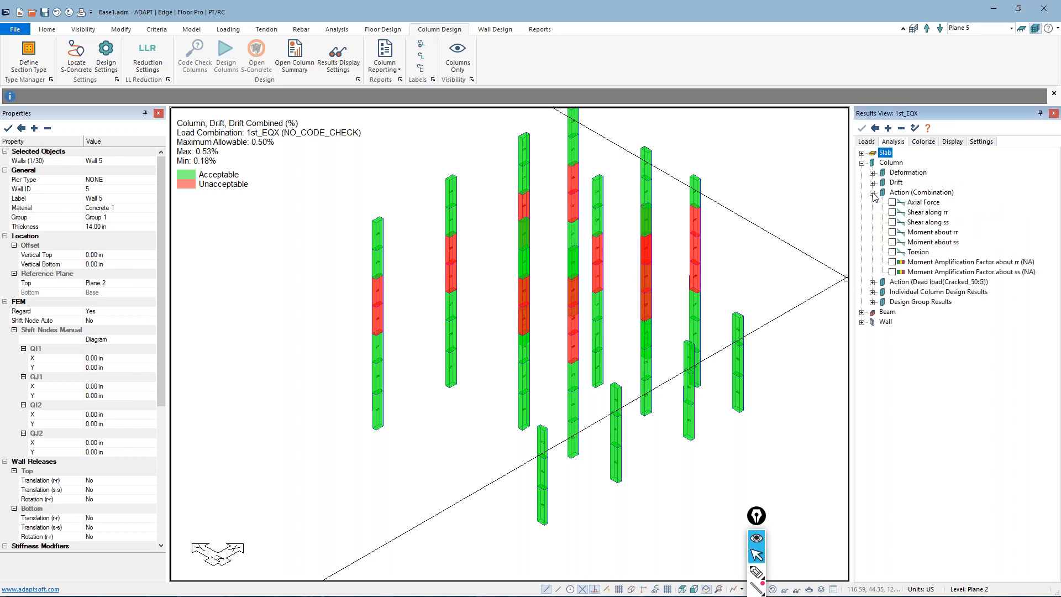
pyautogui.click(892, 232)
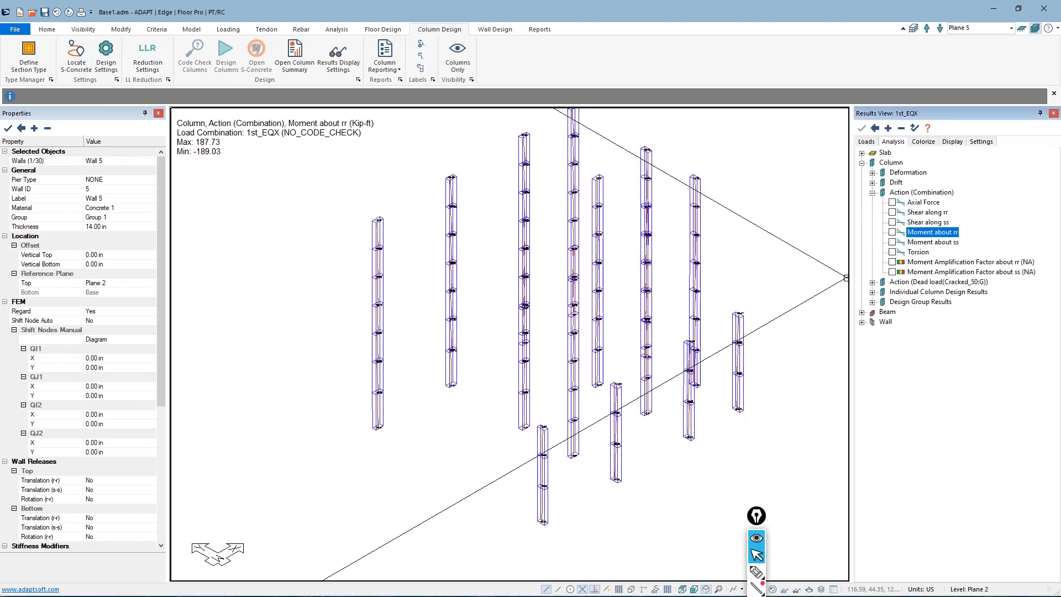
# Switch the displayed column Moment about rr results to the P DE3 load combination
pyautogui.click(866, 142)
pyautogui.click(892, 301)
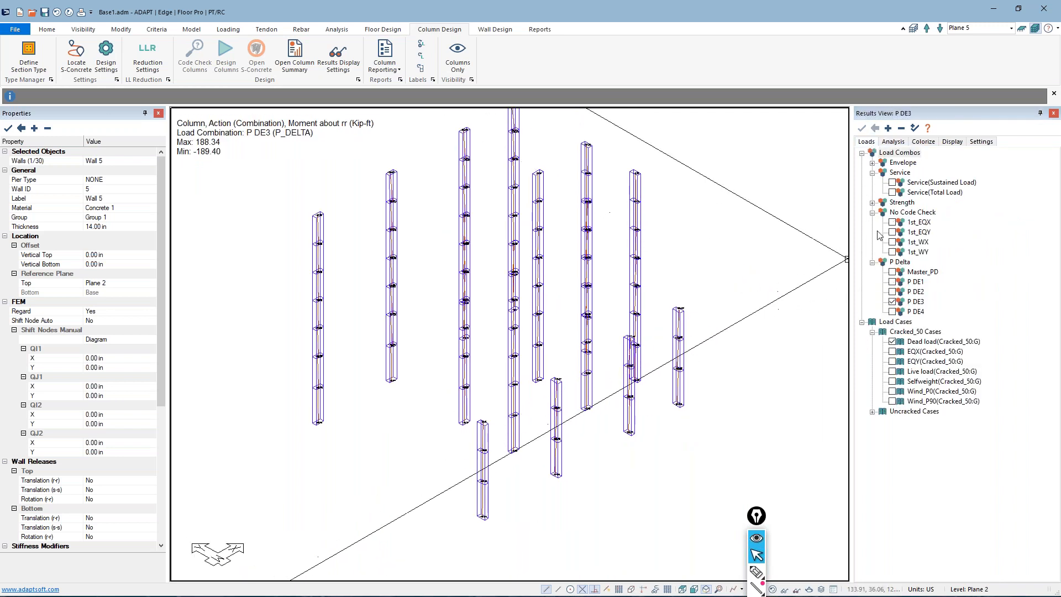
pyautogui.click(893, 142)
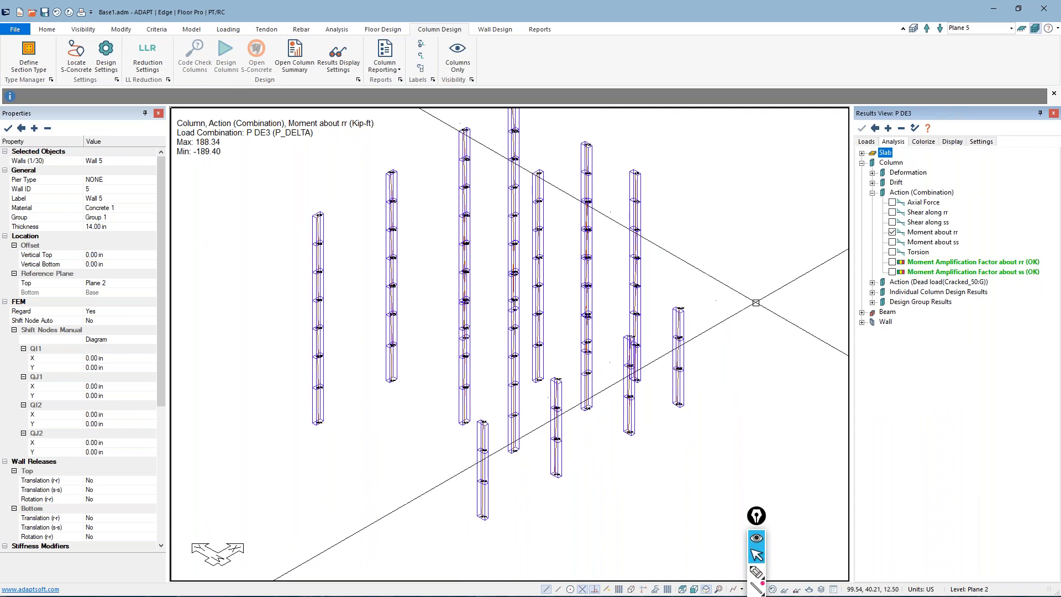
# Sketch a column with its R axis and bending direction over the model view, and clear the annotations
pyautogui.click(756, 572)
pyautogui.moveTo(701, 202)
pyautogui.mouseDown()
pyautogui.moveTo(785, 299)
pyautogui.moveTo(730, 209)
pyautogui.mouseUp()
pyautogui.moveTo(715, 154)
pyautogui.mouseDown()
pyautogui.moveTo(753, 265)
pyautogui.moveTo(820, 255)
pyautogui.moveTo(813, 249)
pyautogui.moveTo(836, 241)
pyautogui.moveTo(844, 250)
pyautogui.mouseUp()
pyautogui.moveTo(724, 109); pyautogui.dragTo(739, 162)
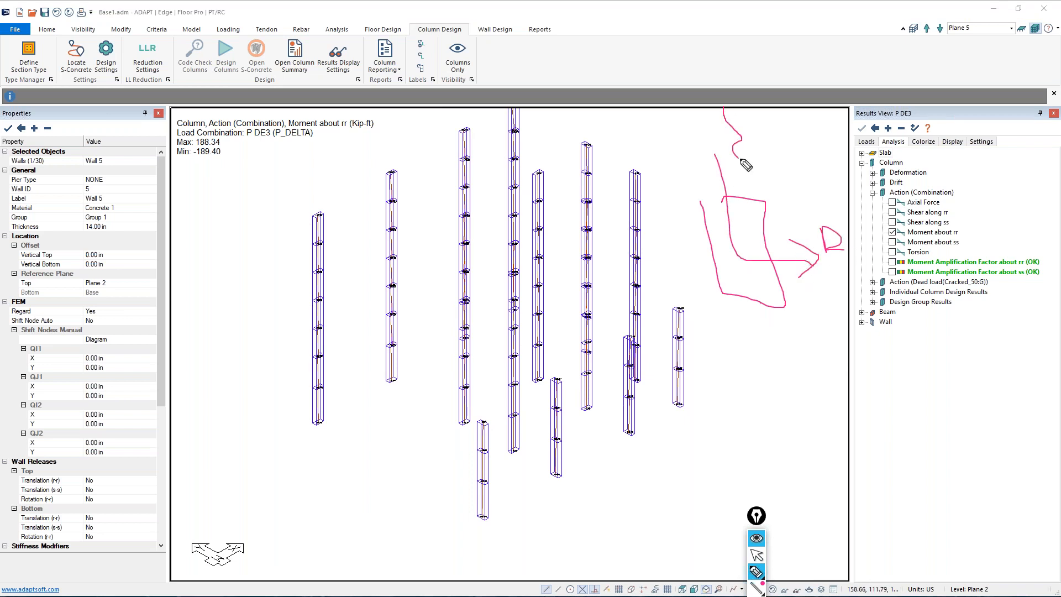
pyautogui.moveTo(382, 356)
pyautogui.mouseDown()
pyautogui.moveTo(473, 291)
pyautogui.moveTo(467, 325)
pyautogui.mouseUp()
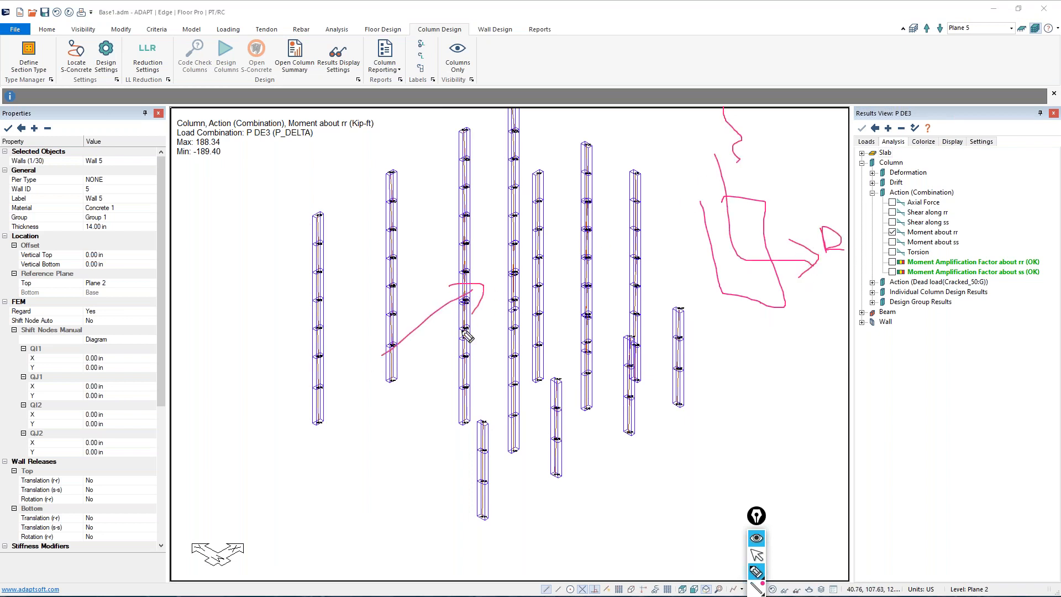
pyautogui.moveTo(702, 207)
pyautogui.mouseDown()
pyautogui.moveTo(757, 212)
pyautogui.moveTo(745, 217)
pyautogui.mouseUp()
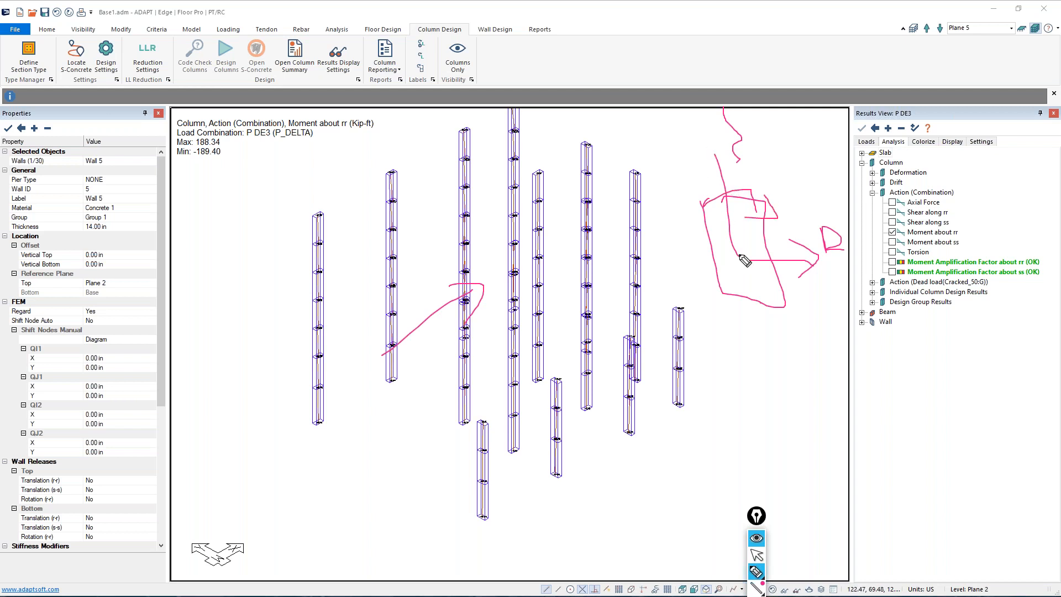
pyautogui.click(756, 556)
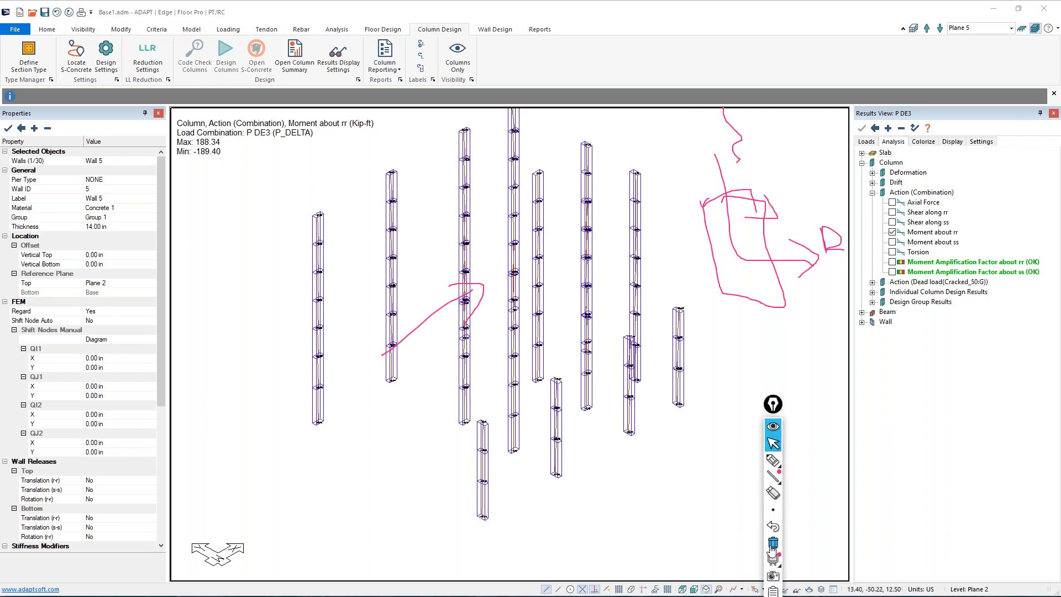
pyautogui.click(773, 544)
# Display the Moment Amplification Factor about ss for P DE3, inspect it on the columns, and turn the result off
pyautogui.click(892, 272)
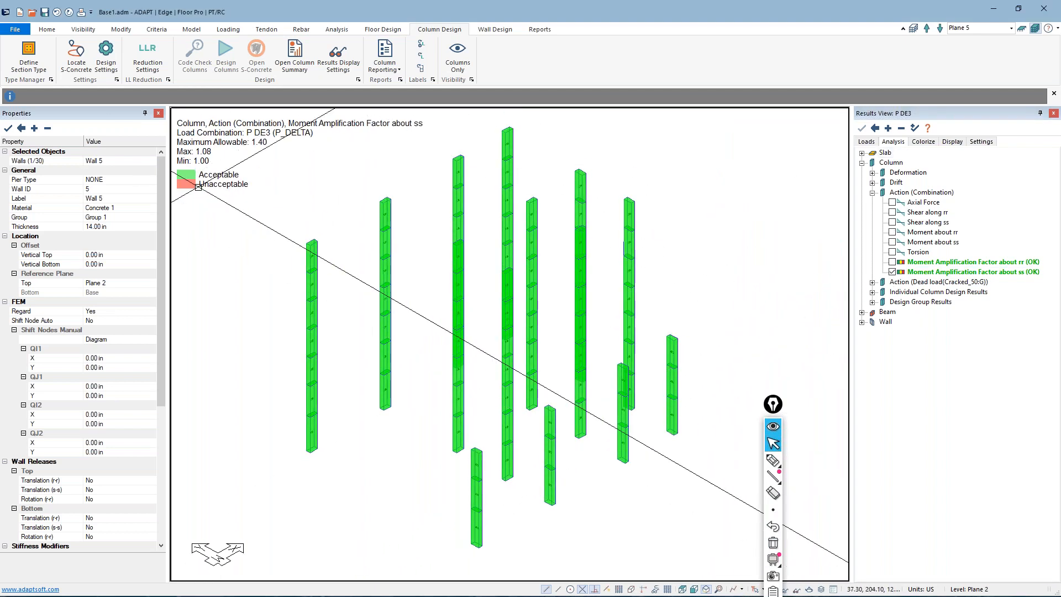
pyautogui.scroll(2, 230, 184)
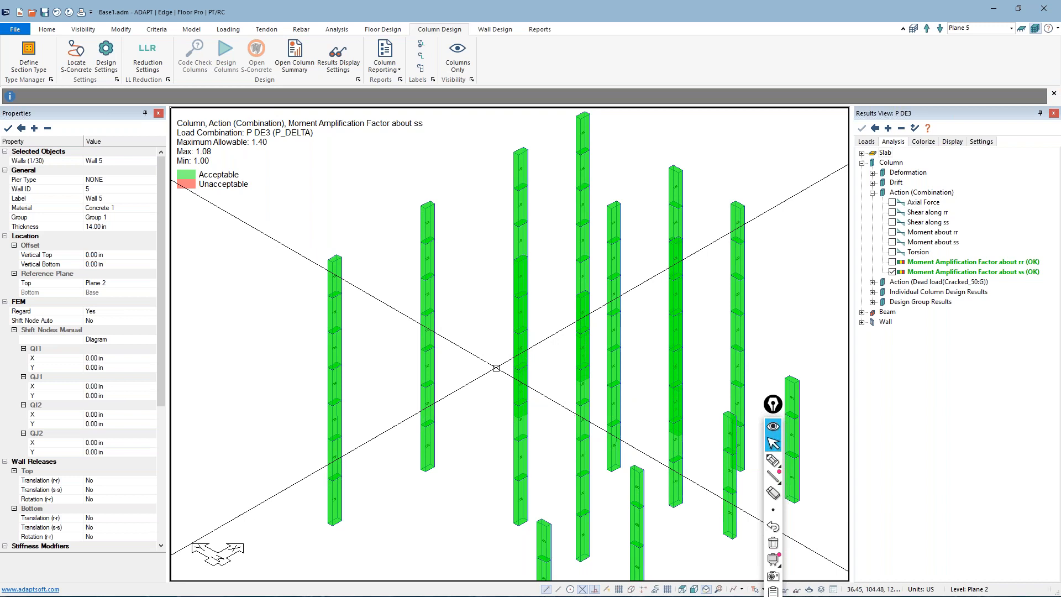
pyautogui.moveTo(559, 400); pyautogui.dragTo(499, 347, button='middle')
pyautogui.scroll(-1, 501, 360)
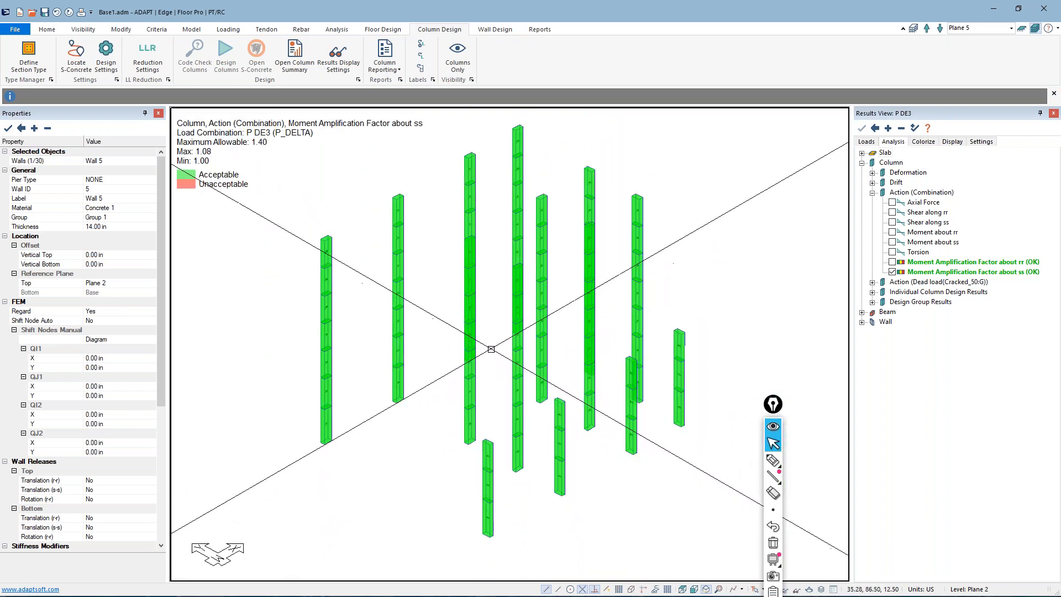
pyautogui.scroll(1, 424, 272)
pyautogui.scroll(-2, 637, 486)
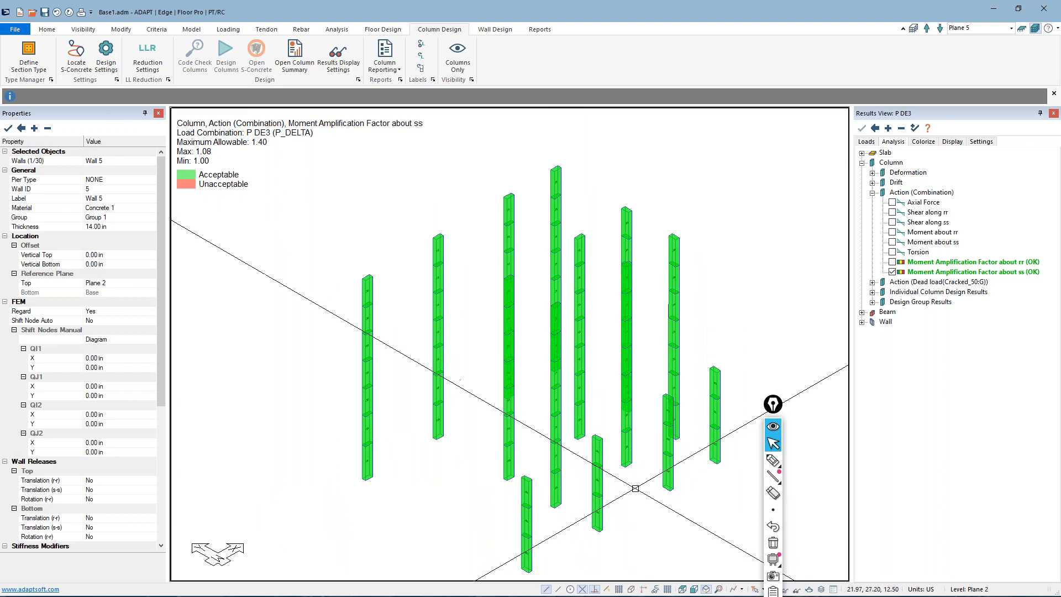
pyautogui.moveTo(578, 486); pyautogui.dragTo(570, 467, button='middle')
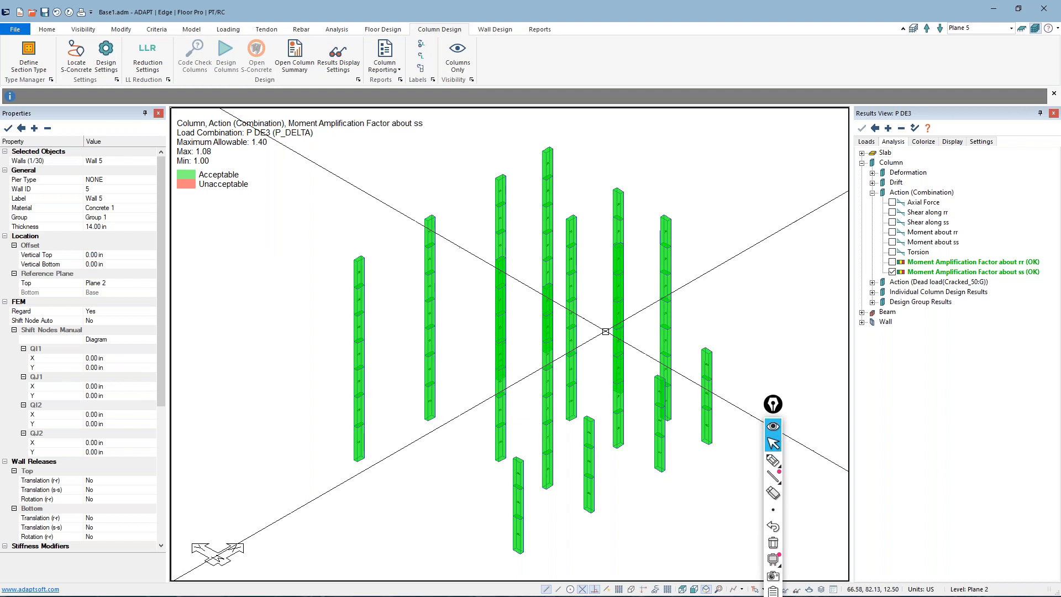
pyautogui.scroll(1, 591, 376)
pyautogui.scroll(-1, 554, 321)
pyautogui.scroll(1, 533, 360)
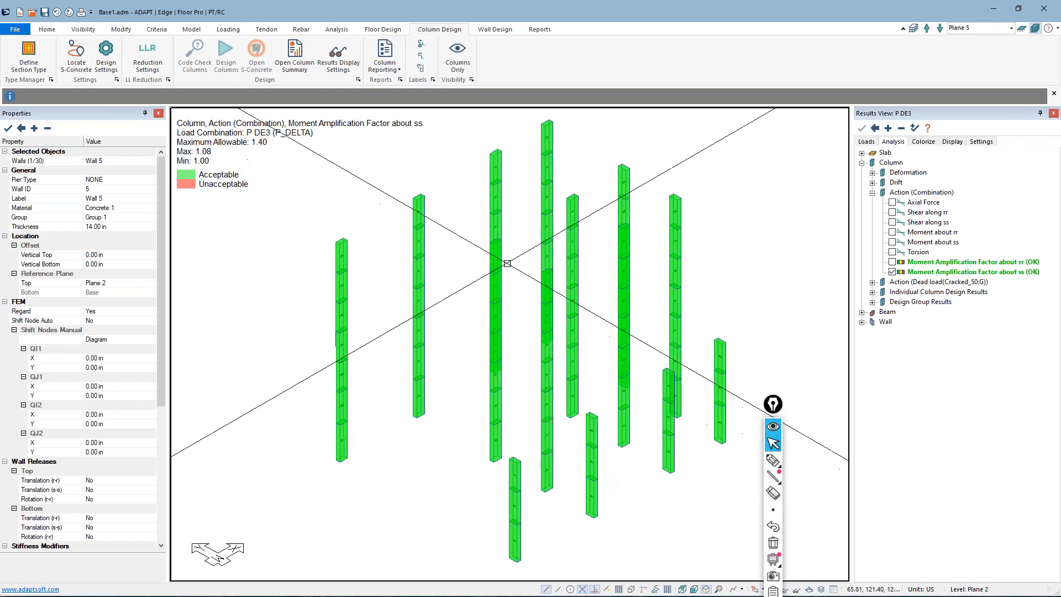
pyautogui.scroll(-1, 507, 264)
pyautogui.click(892, 271)
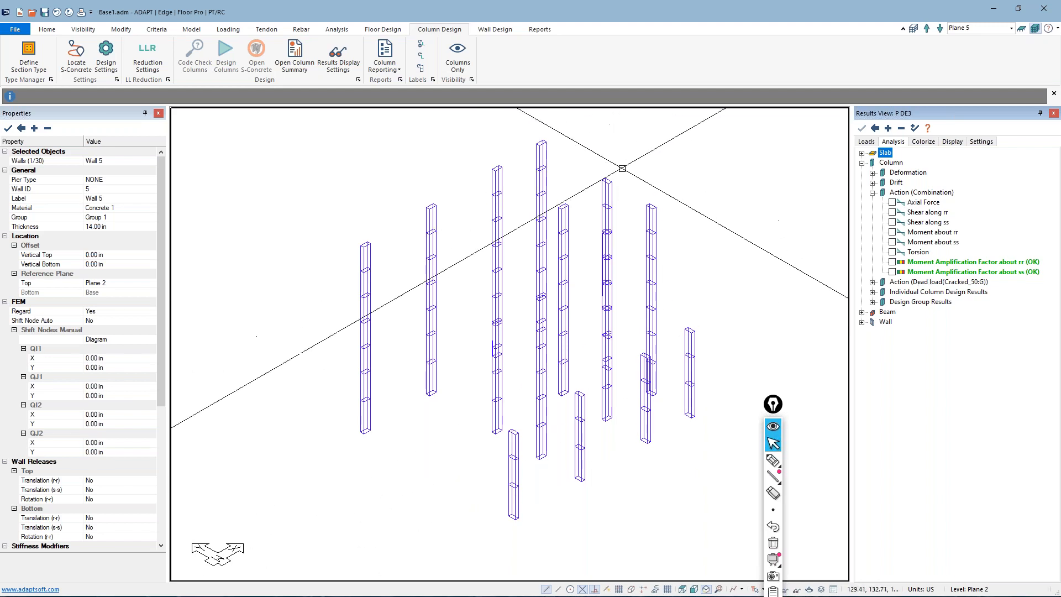
# Generate the XLS drift report for only the P DE3 and 1st_EQX combinations and open it in Excel
pyautogui.click(540, 30)
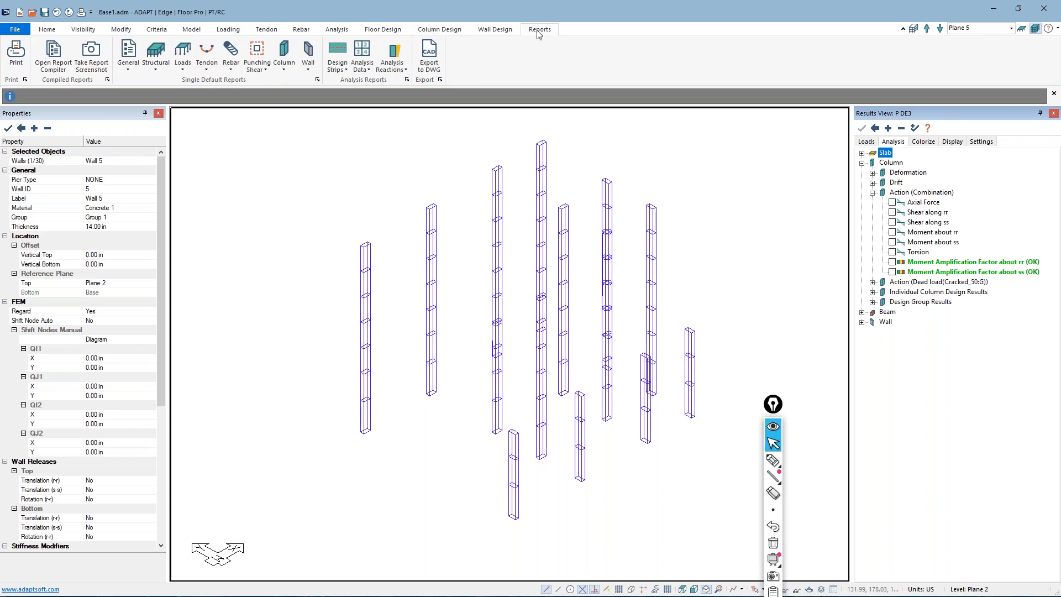
pyautogui.click(362, 58)
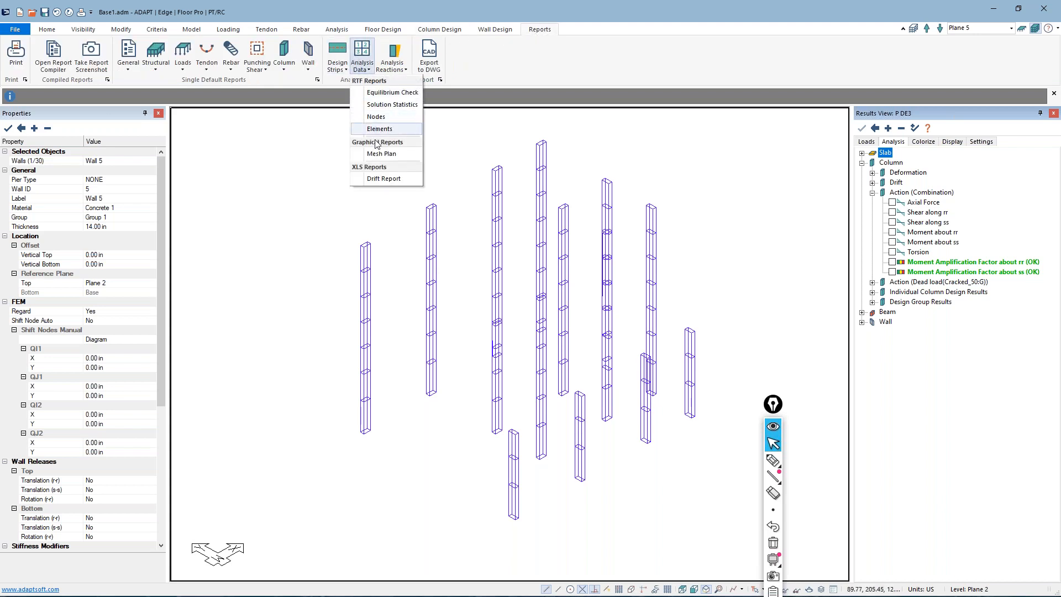
pyautogui.click(383, 179)
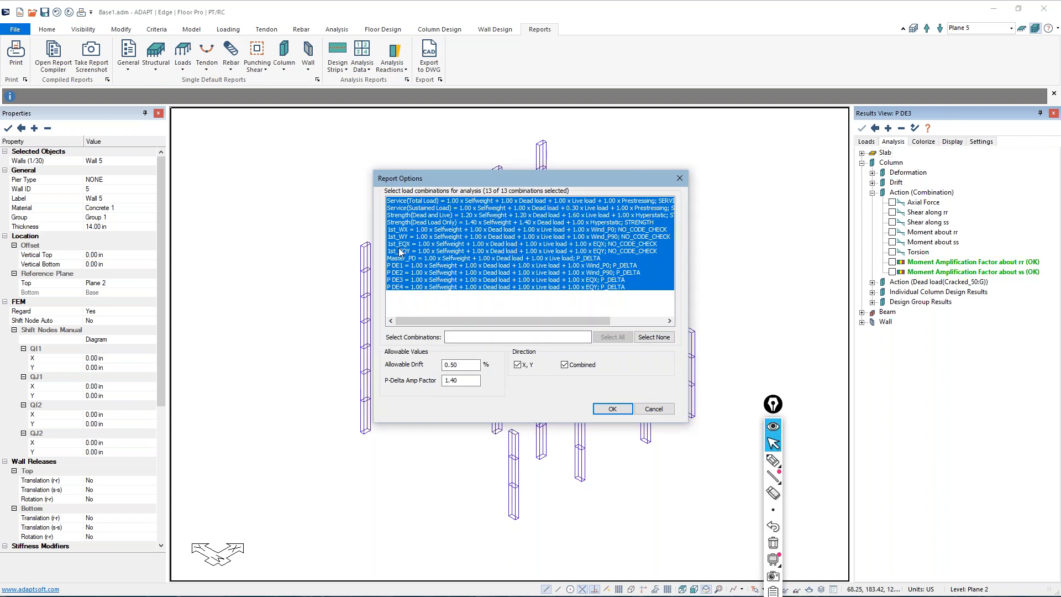
pyautogui.click(401, 281)
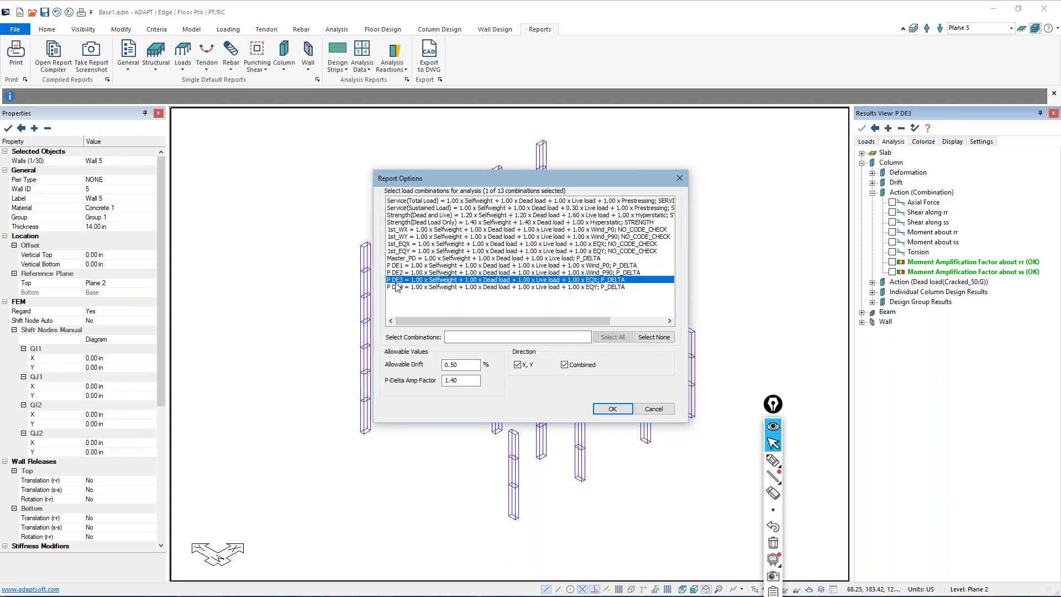
pyautogui.keyDown('ctrl'); pyautogui.click(410, 245); pyautogui.keyUp('ctrl')
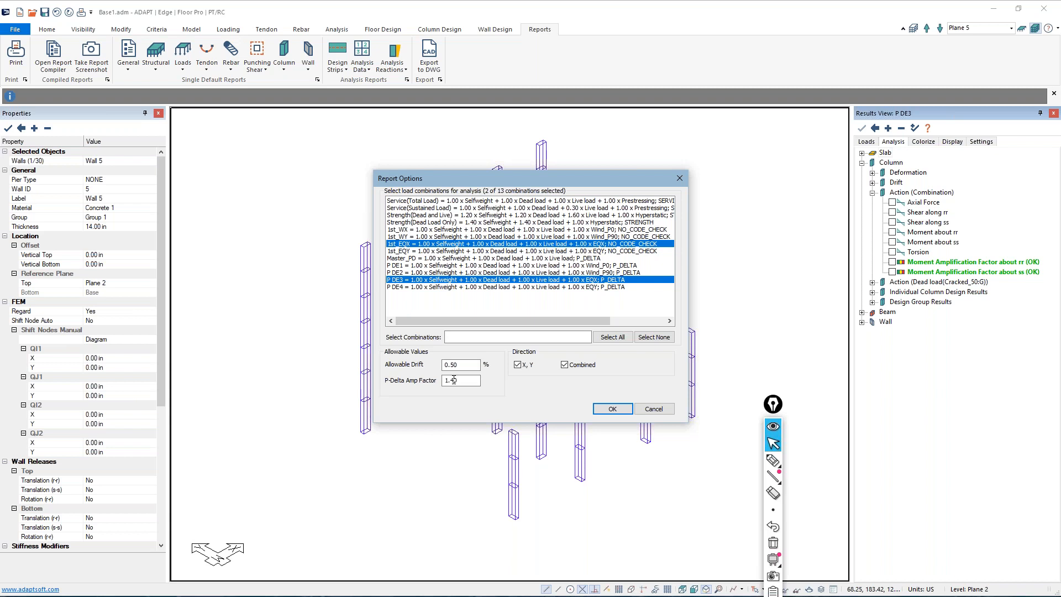
pyautogui.click(609, 410)
pyautogui.click(550, 333)
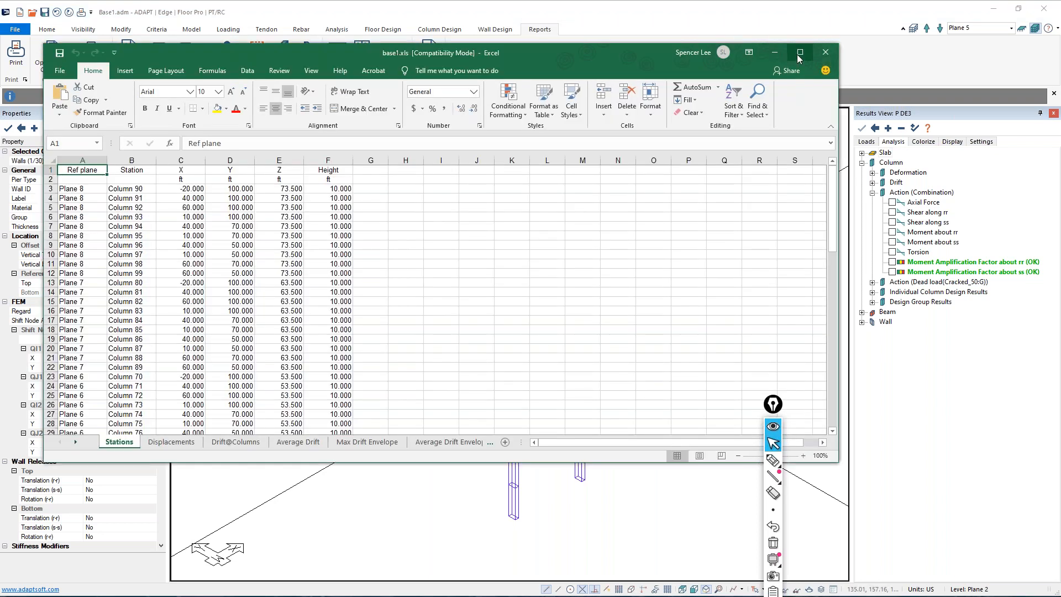
# Enlarge the report workbook and review the column stations, coordinates and heights on the Stations sheet
pyautogui.click(800, 53)
pyautogui.scroll(-4, 390, 287)
pyautogui.scroll(4, 392, 290)
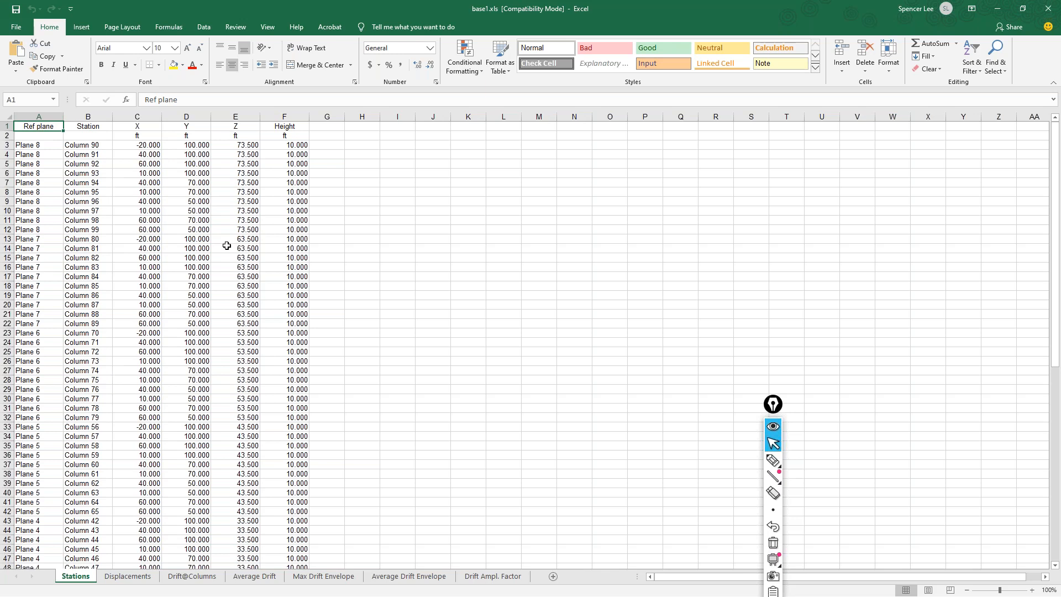
# Compare the 1st_EQX and P DE3 column displacements on the Displacements sheet, starting with Xtop of Column 90
pyautogui.click(128, 577)
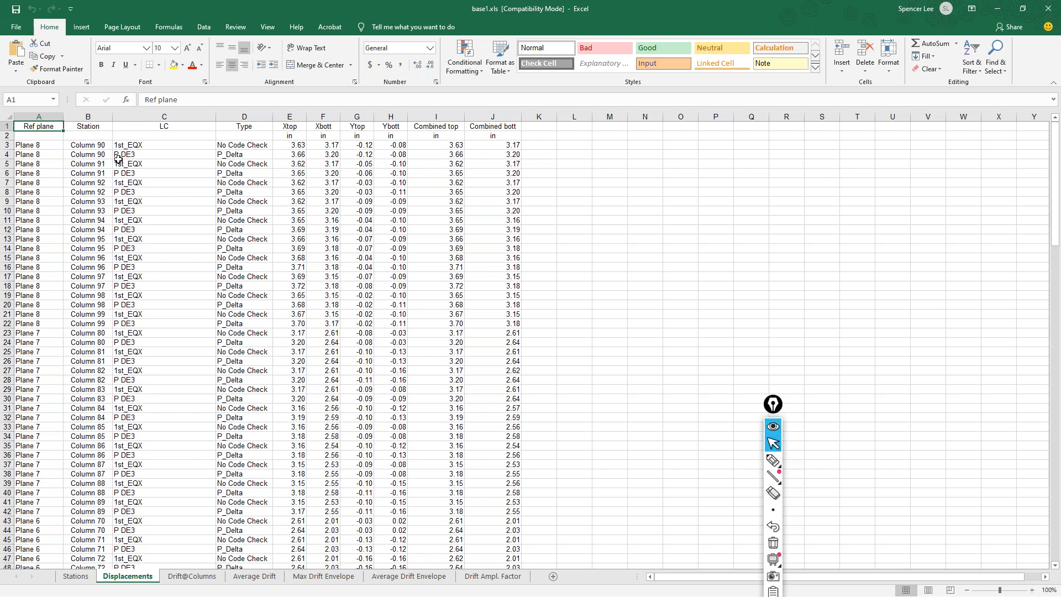
pyautogui.click(291, 146)
pyautogui.click(289, 156)
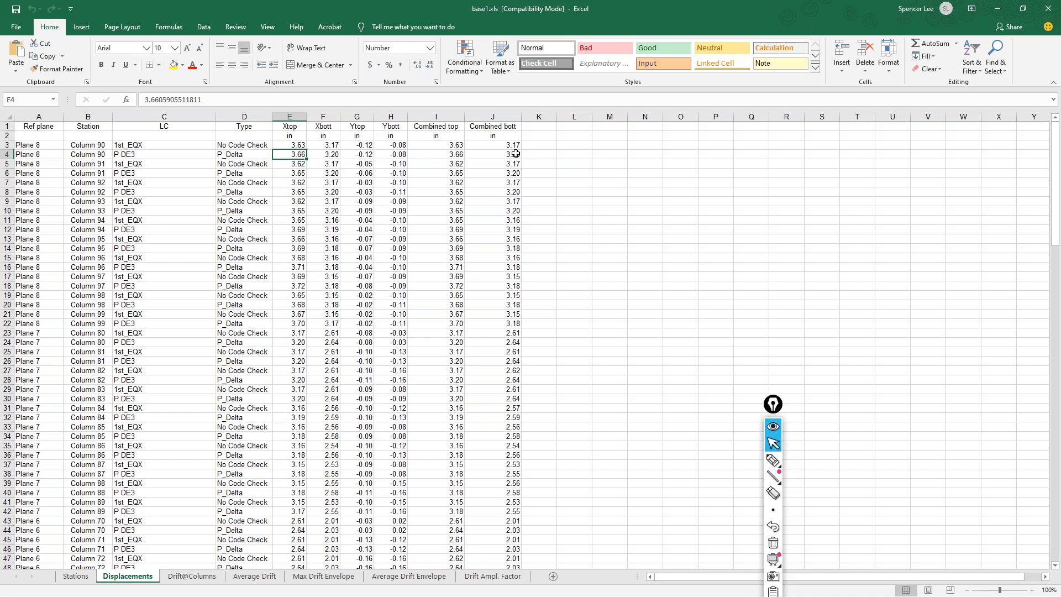
pyautogui.scroll(-14, 488, 166)
pyautogui.scroll(-20, 480, 291)
pyautogui.scroll(4, 422, 370)
# Examine the drift percentages, allowable limits and status of each column on the Drift@Columns sheet
pyautogui.click(195, 577)
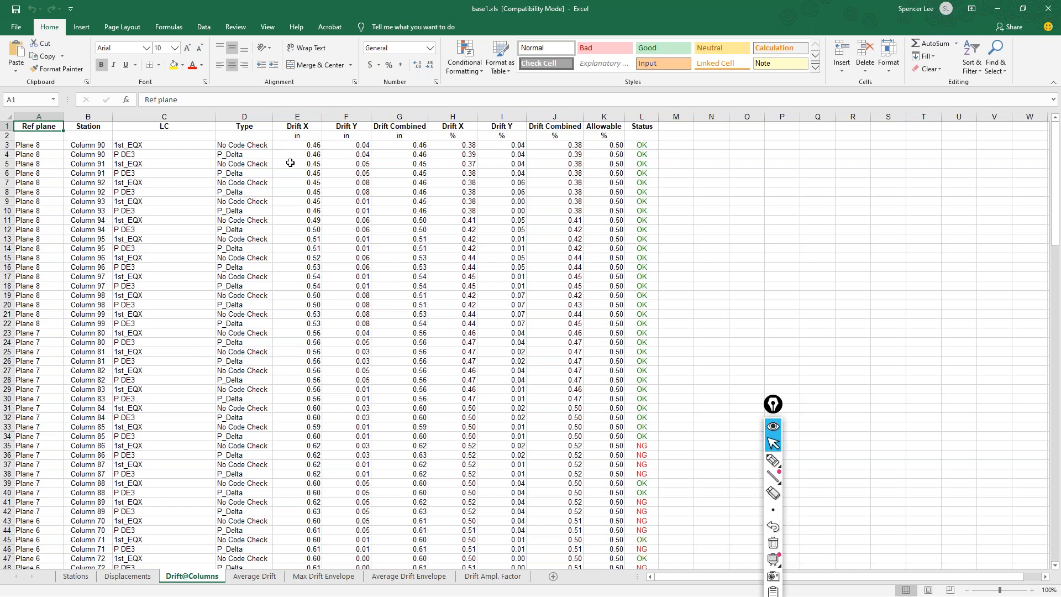
pyautogui.scroll(-8, 707, 373)
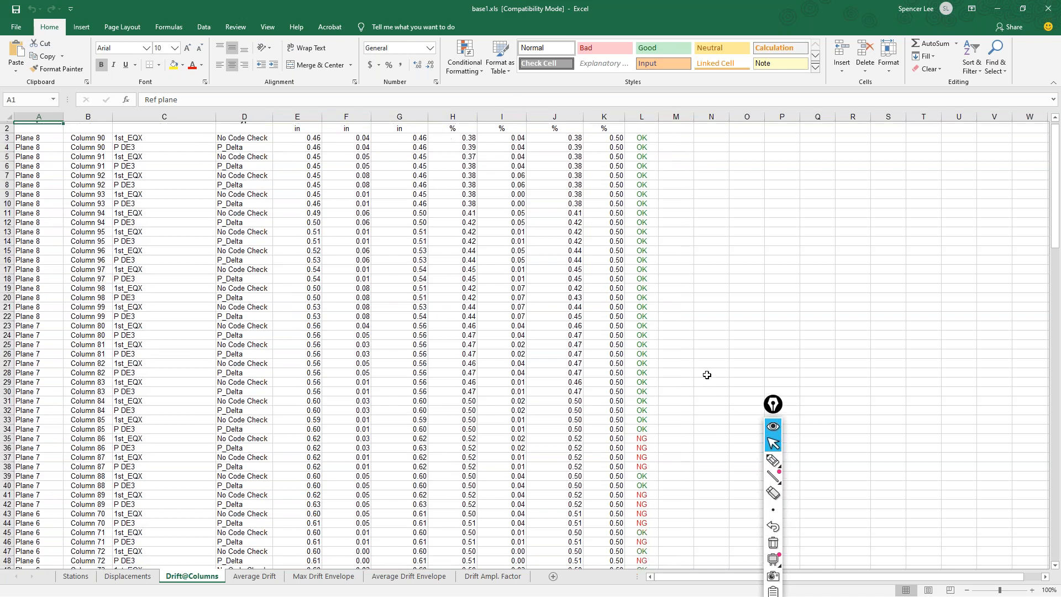
pyautogui.scroll(-2, 630, 183)
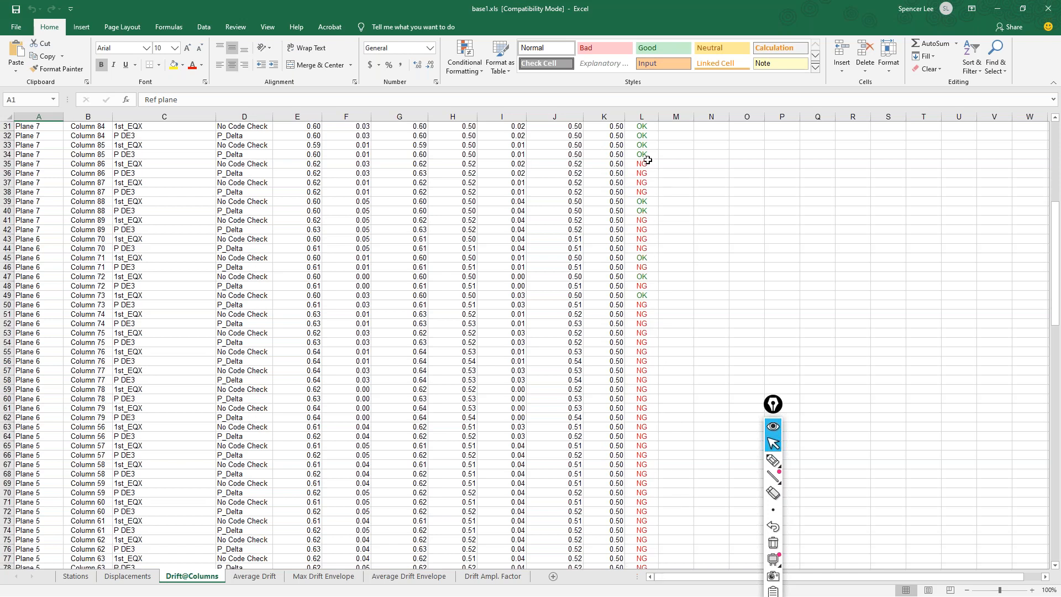
pyautogui.scroll(4, 618, 437)
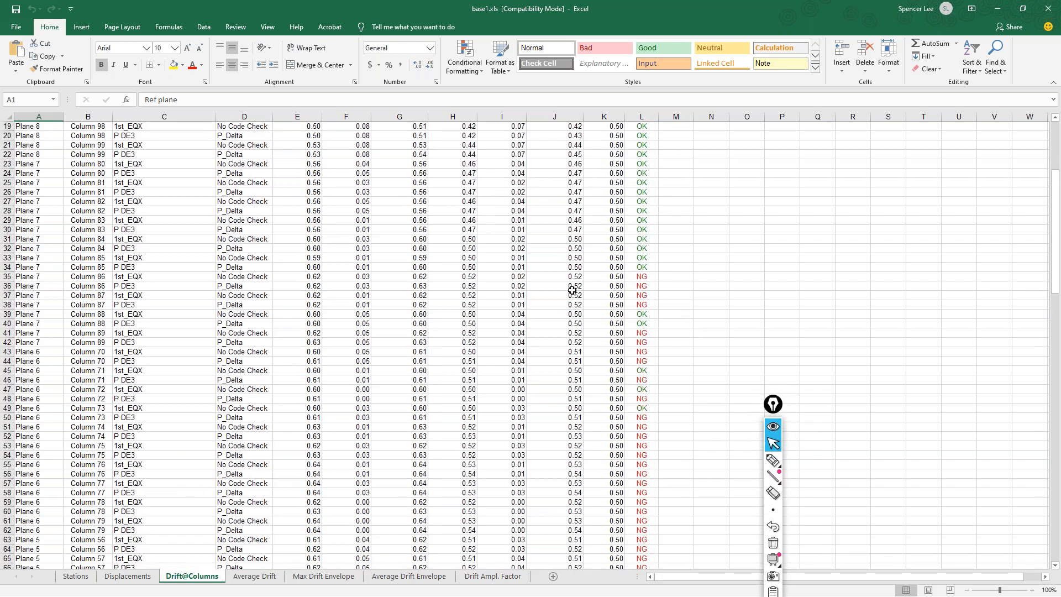
pyautogui.scroll(6, 547, 371)
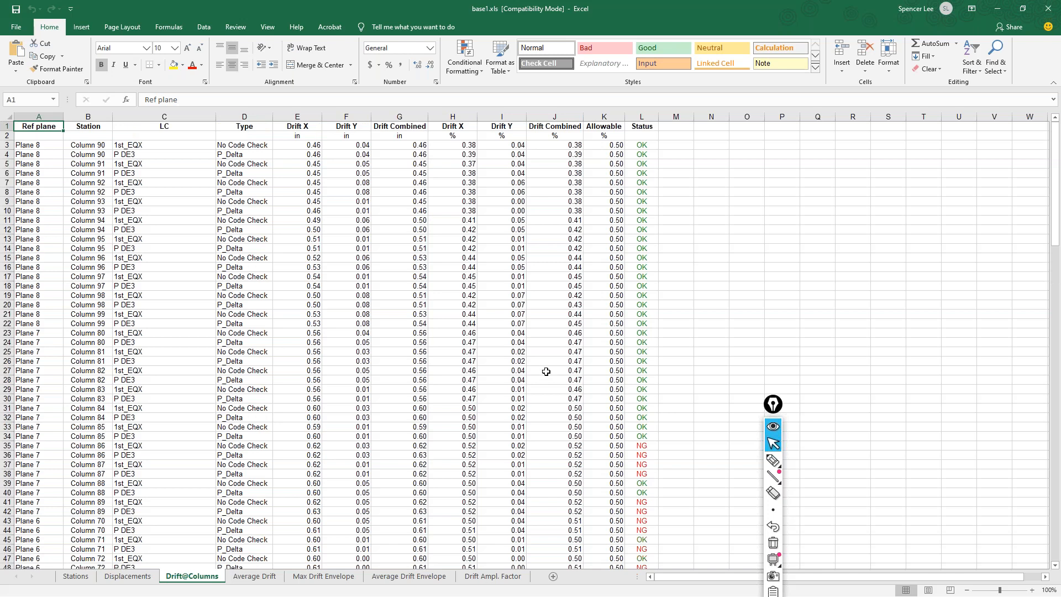
pyautogui.scroll(-6, 546, 375)
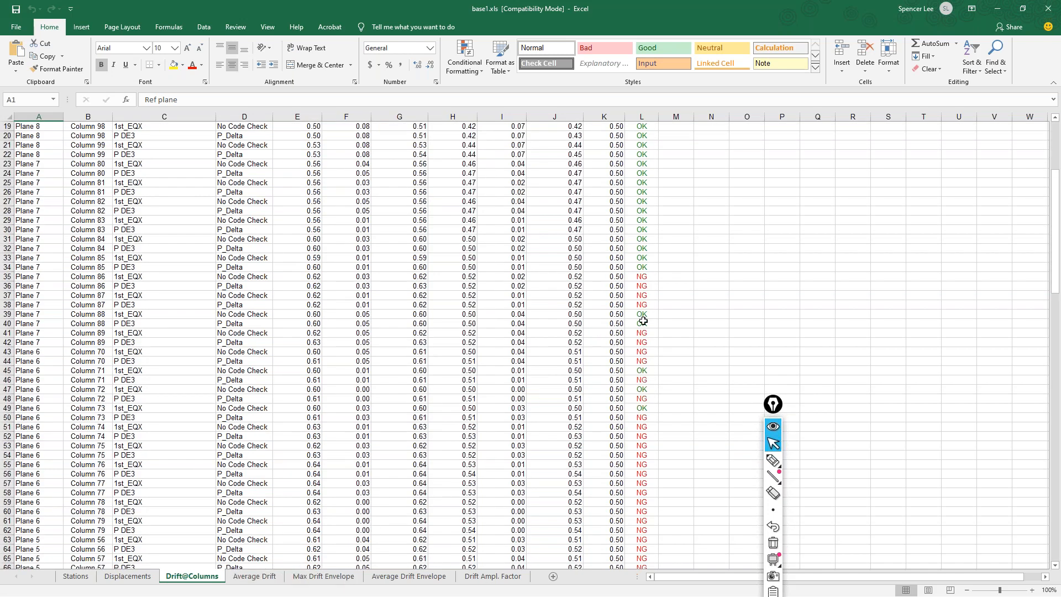
# Review the Average Drift sheet, highlighting the Plane 8 1st_EQX drifts in inches and in percent
pyautogui.click(256, 576)
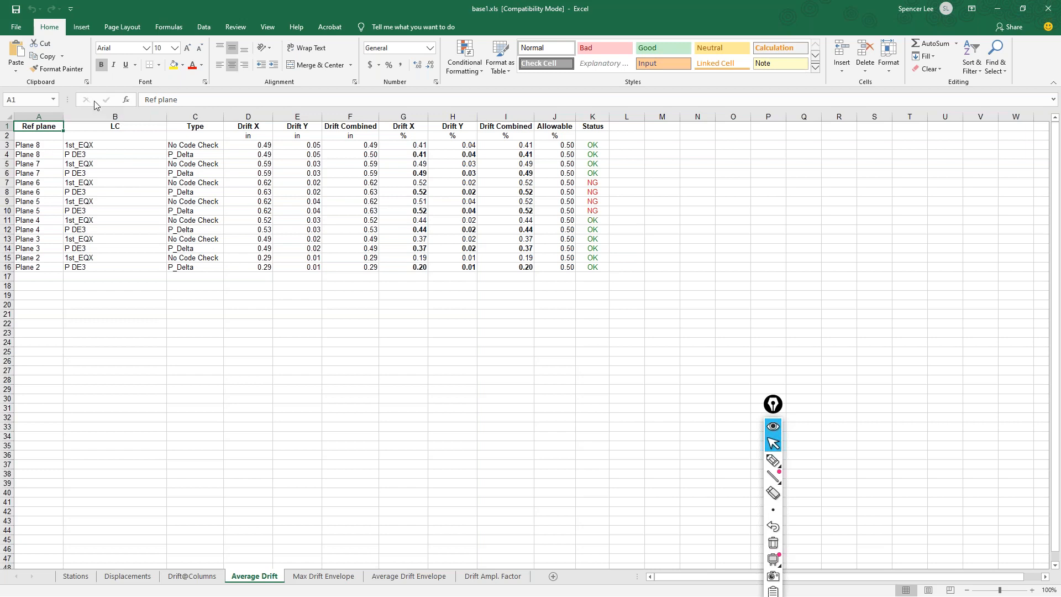
pyautogui.click(242, 145)
pyautogui.click(312, 144)
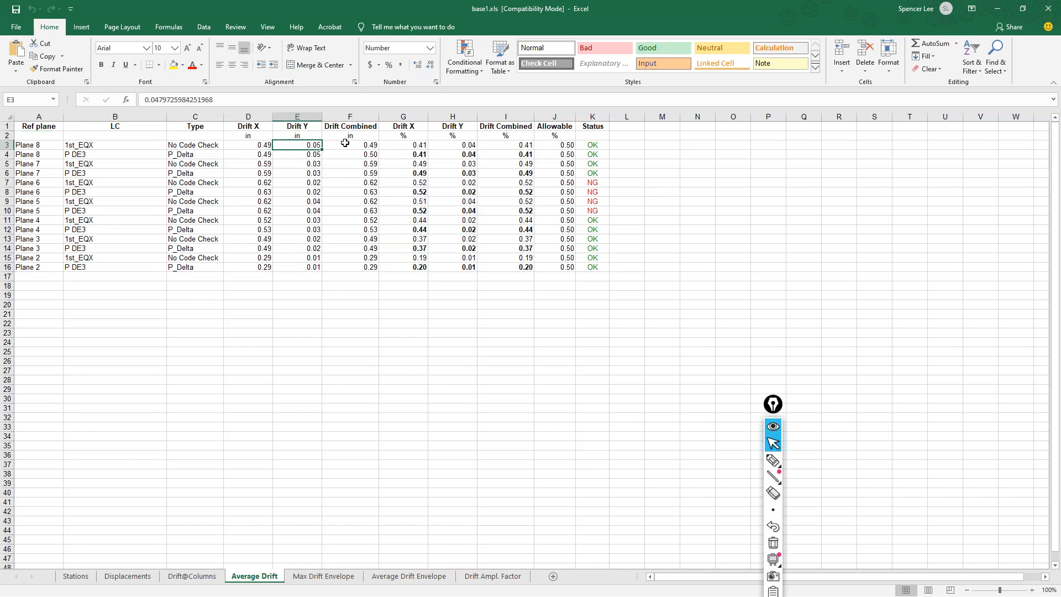
pyautogui.click(346, 144)
pyautogui.moveTo(252, 146); pyautogui.dragTo(348, 146)
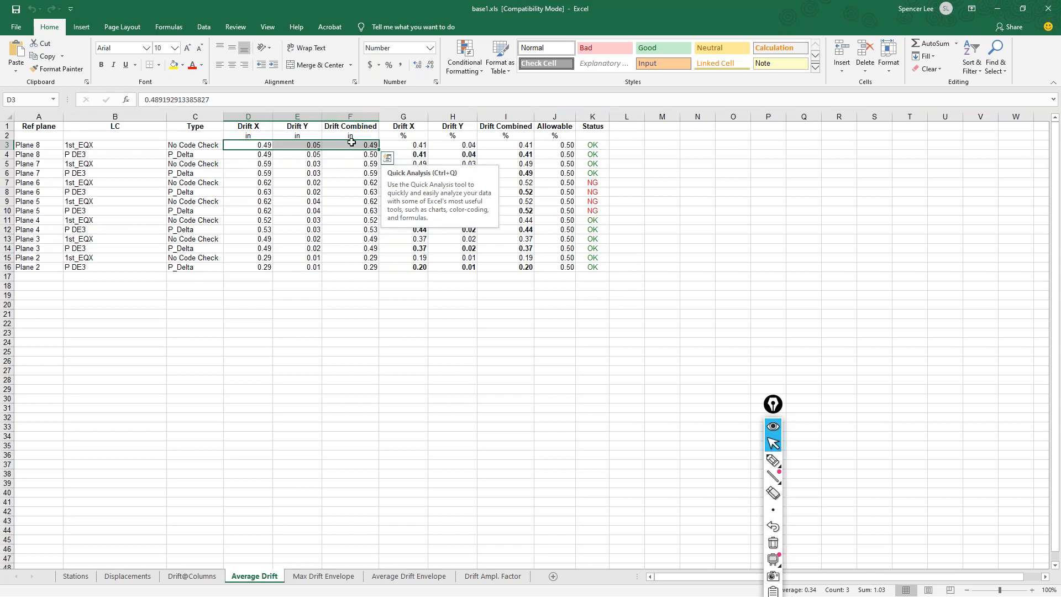
pyautogui.moveTo(395, 145); pyautogui.dragTo(514, 147)
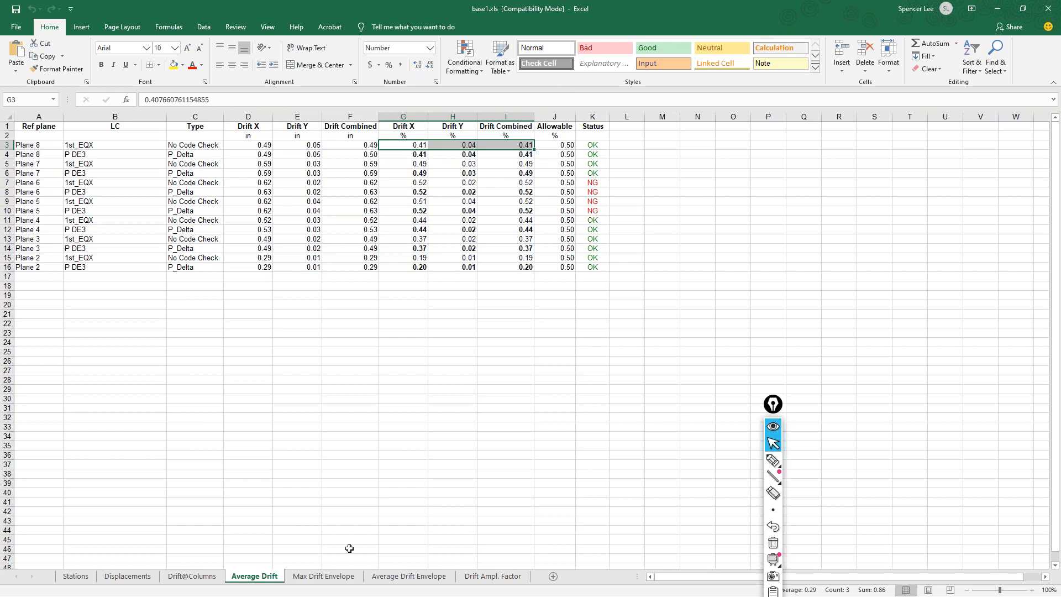
# Review the drift envelopes per reference plane on the Max Drift Envelope and Average Drift Envelope sheets
pyautogui.click(324, 577)
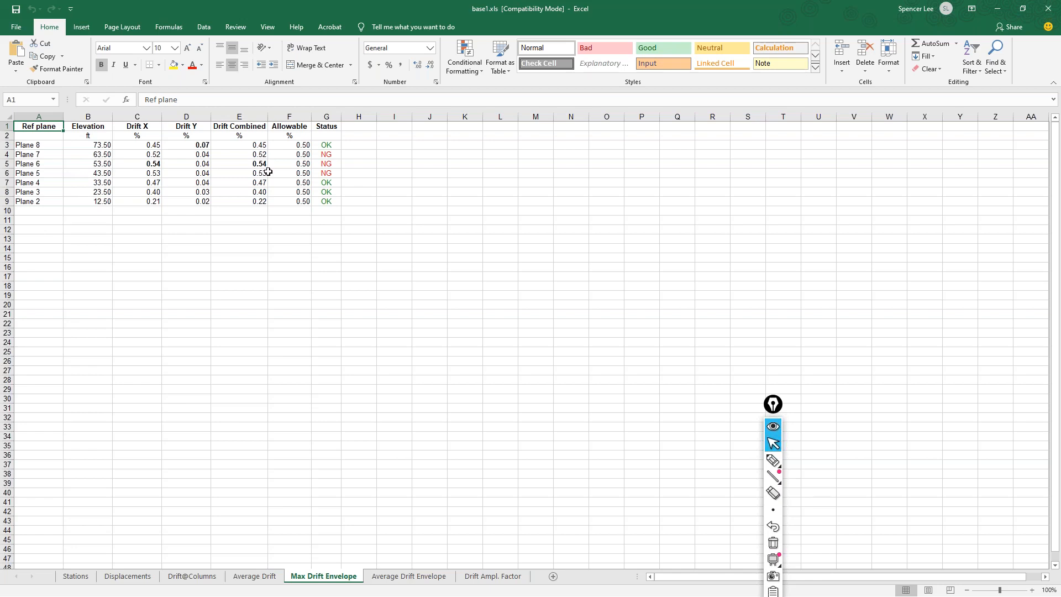
pyautogui.click(406, 578)
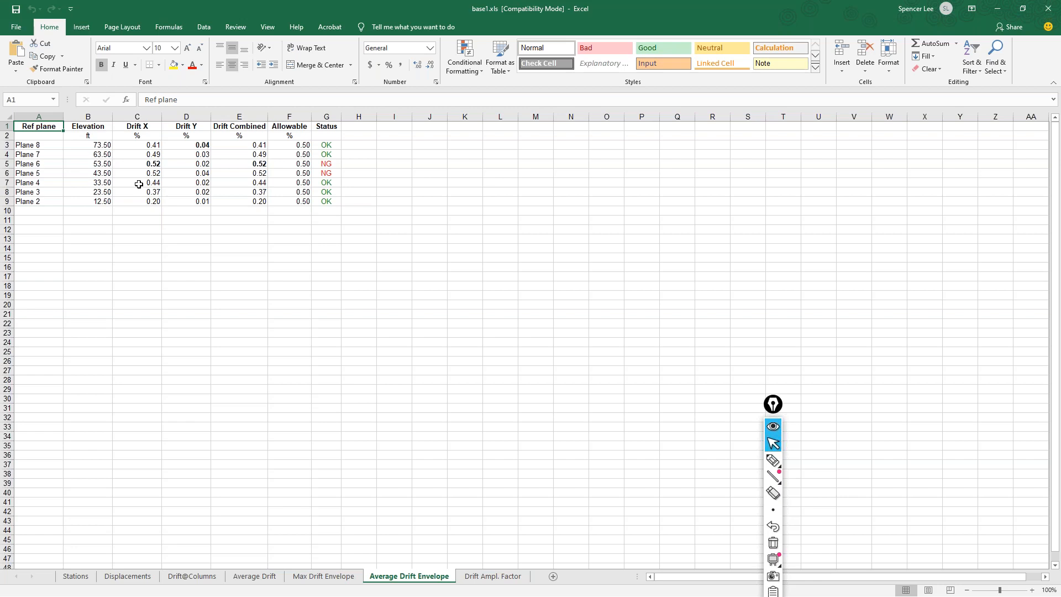
# Check the P DE3 drift amplification factors against the allowable on the Drift Ampl. Factor sheet, and close the workbook
pyautogui.click(485, 577)
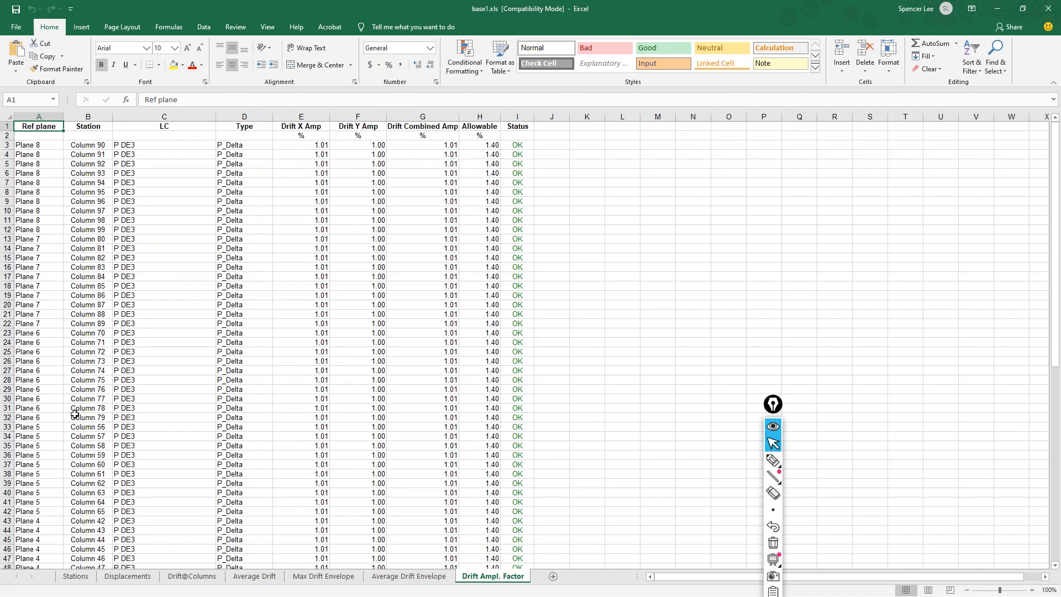
pyautogui.click(138, 146)
pyautogui.click(140, 157)
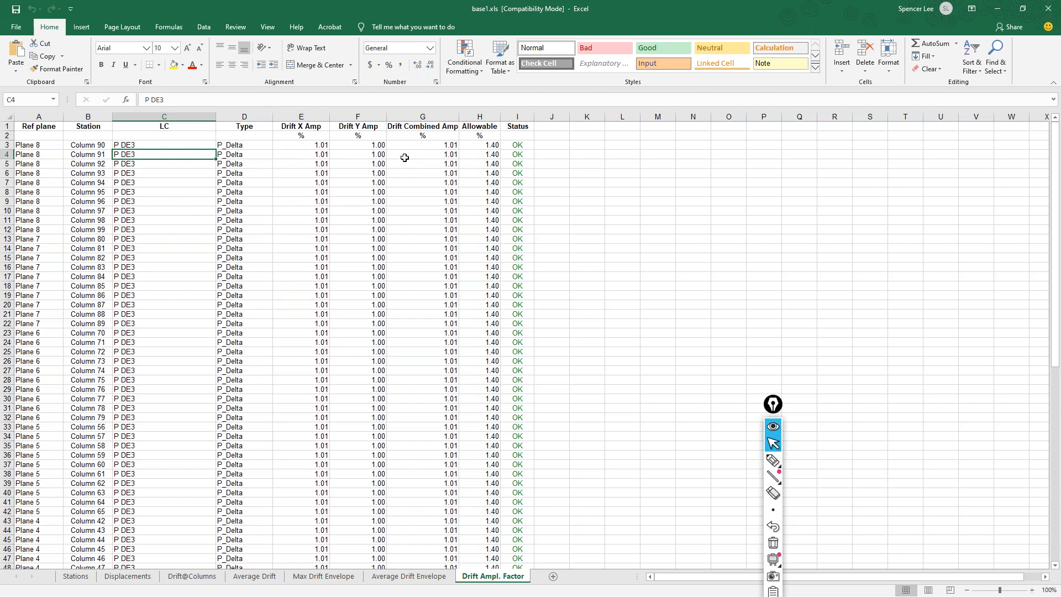
pyautogui.scroll(-3, 494, 160)
pyautogui.scroll(-7, 487, 248)
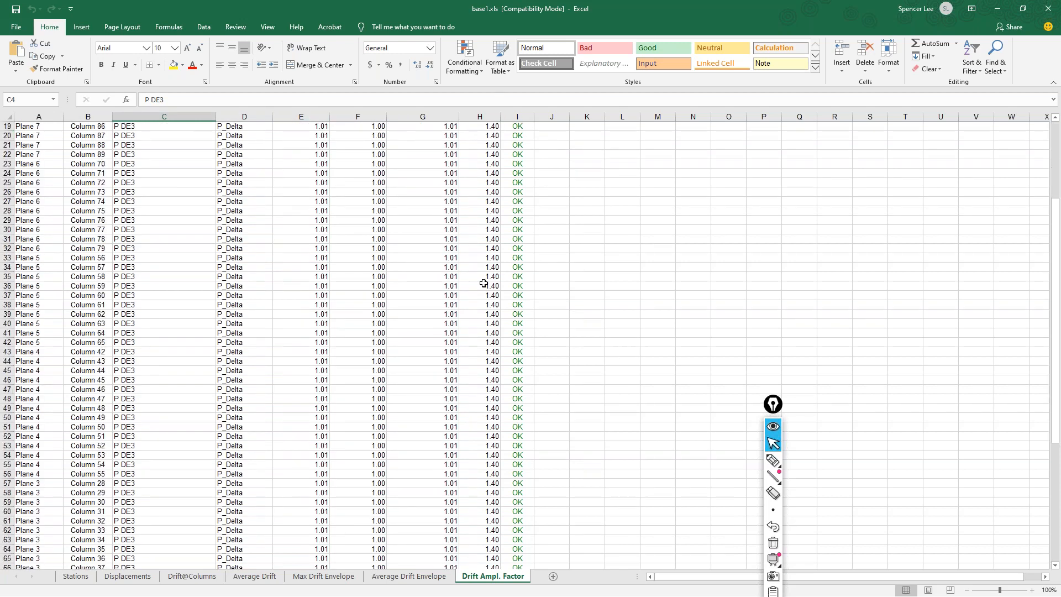
pyautogui.scroll(10, 485, 427)
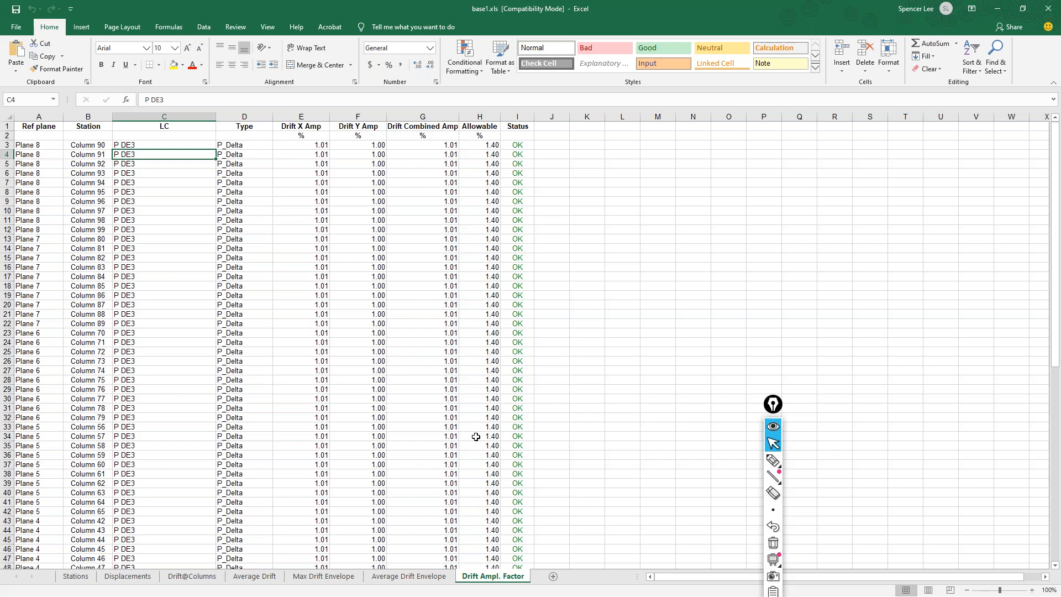
pyautogui.click(1048, 10)
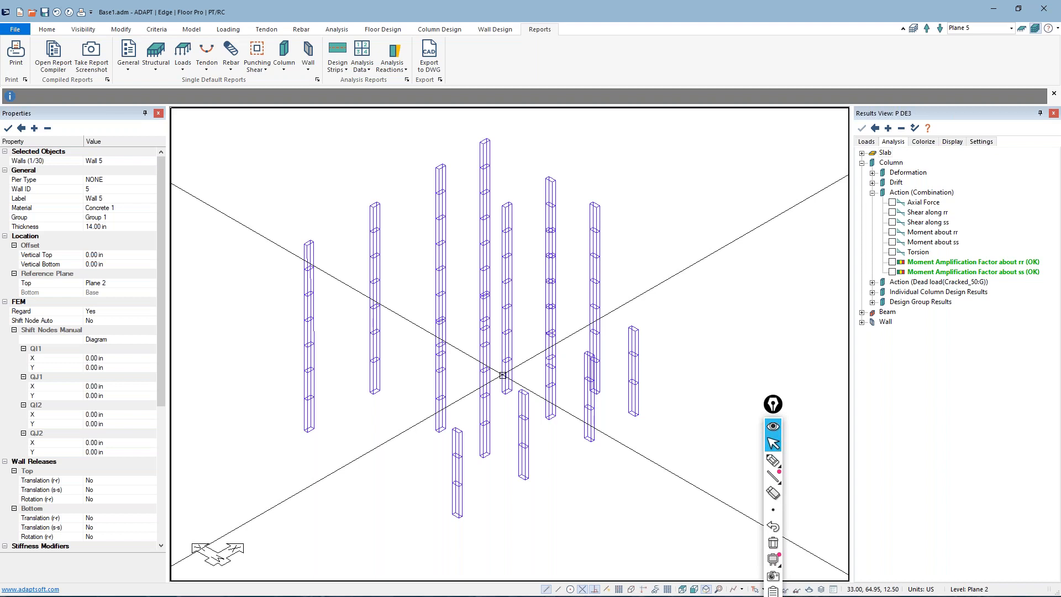
# Isolate the Plane 7 level in single-level mode and show it in plan view
pyautogui.moveTo(372, 250); pyautogui.dragTo(407, 270, button='middle')
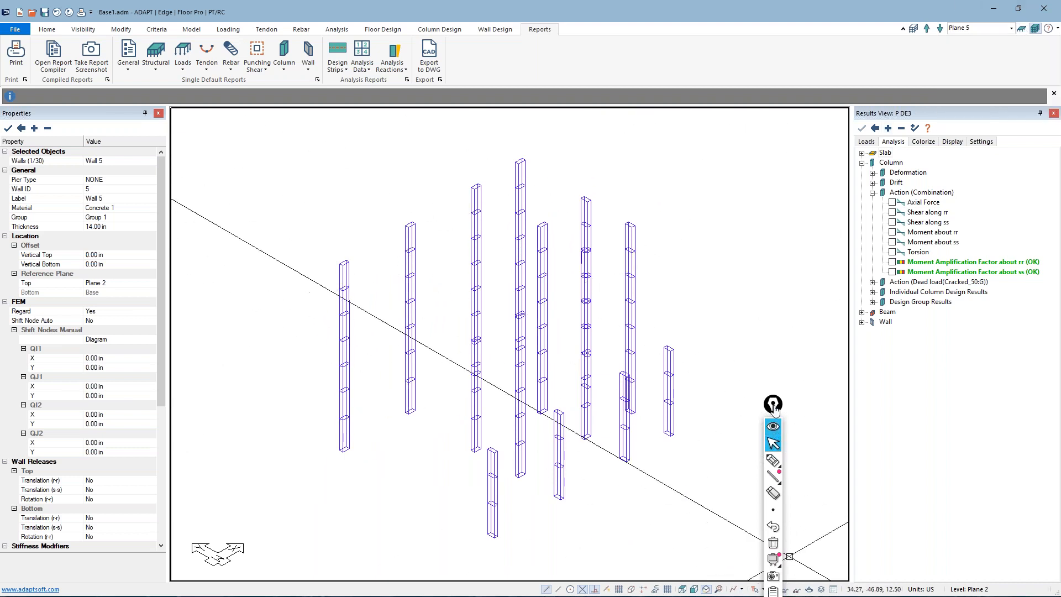
pyautogui.click(774, 427)
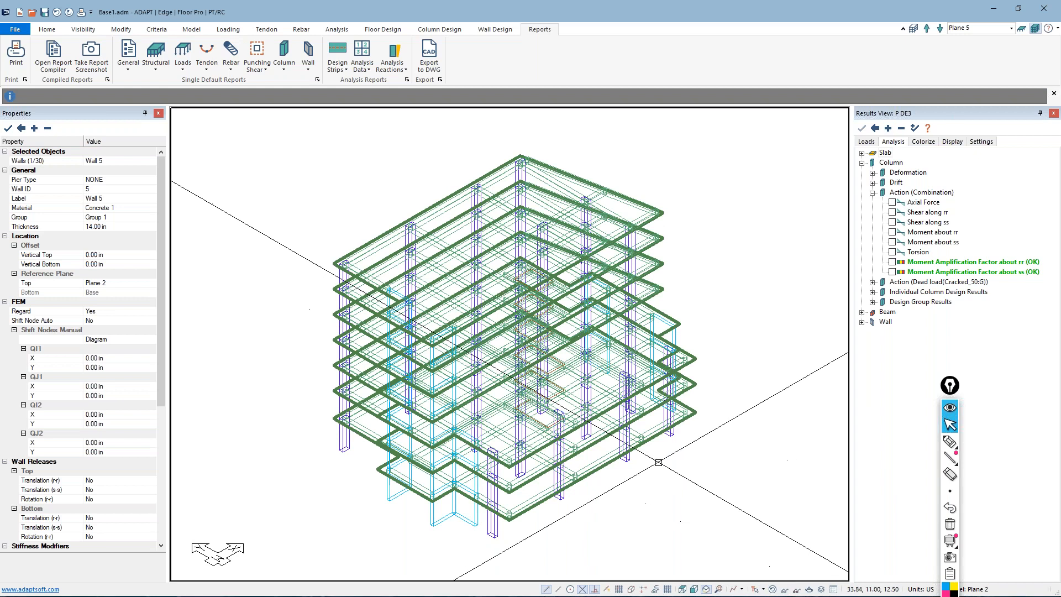
pyautogui.click(1021, 28)
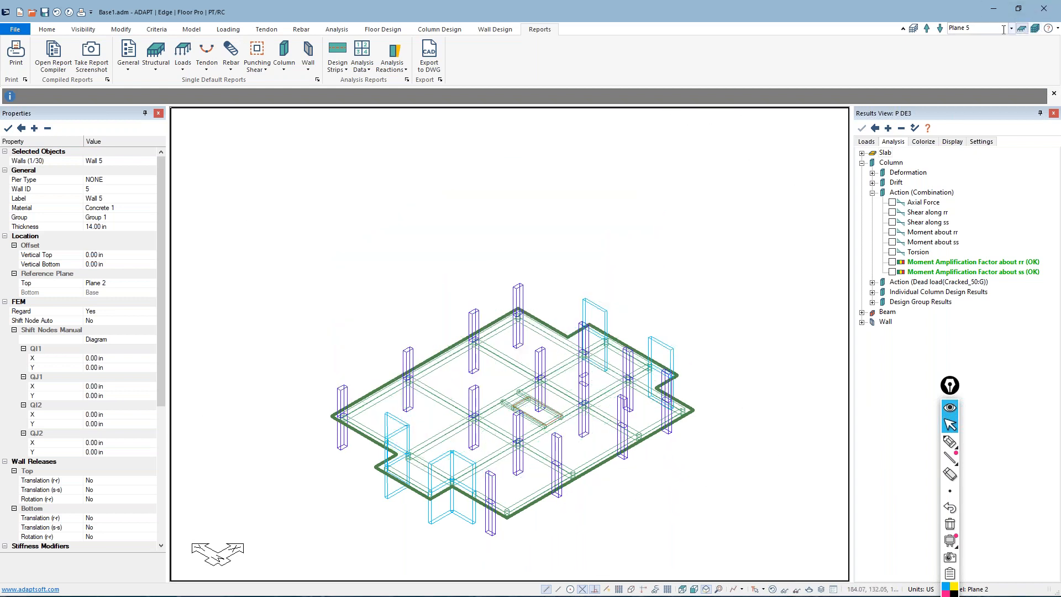
pyautogui.click(1011, 29)
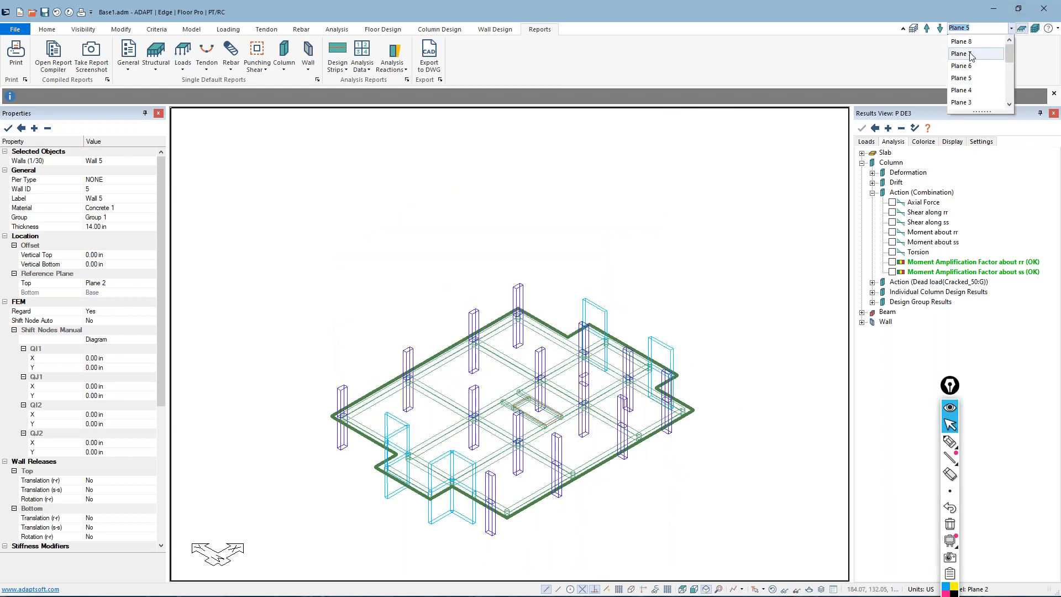
pyautogui.click(971, 55)
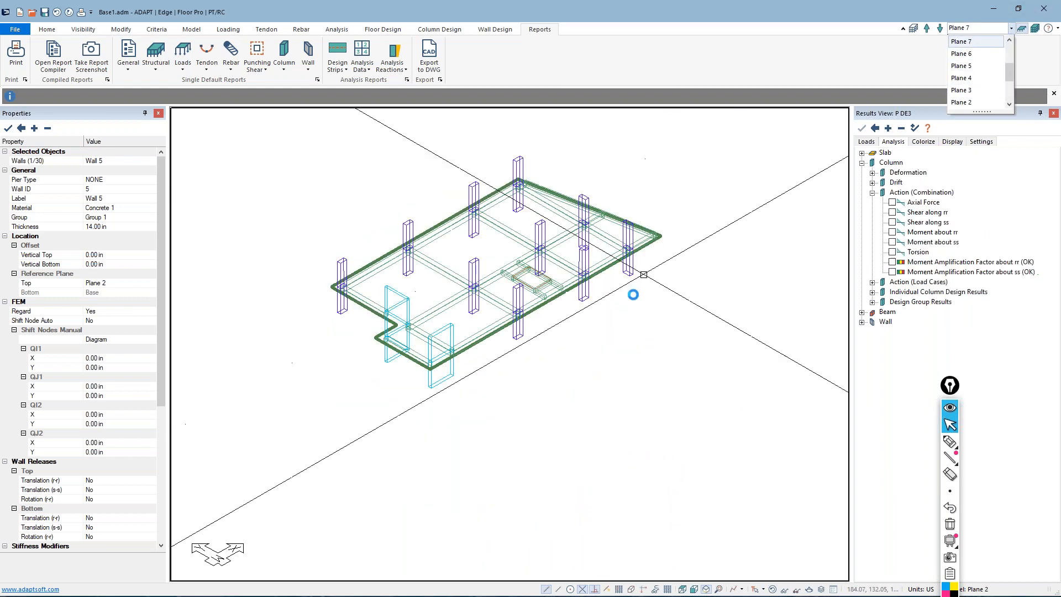
pyautogui.click(687, 592)
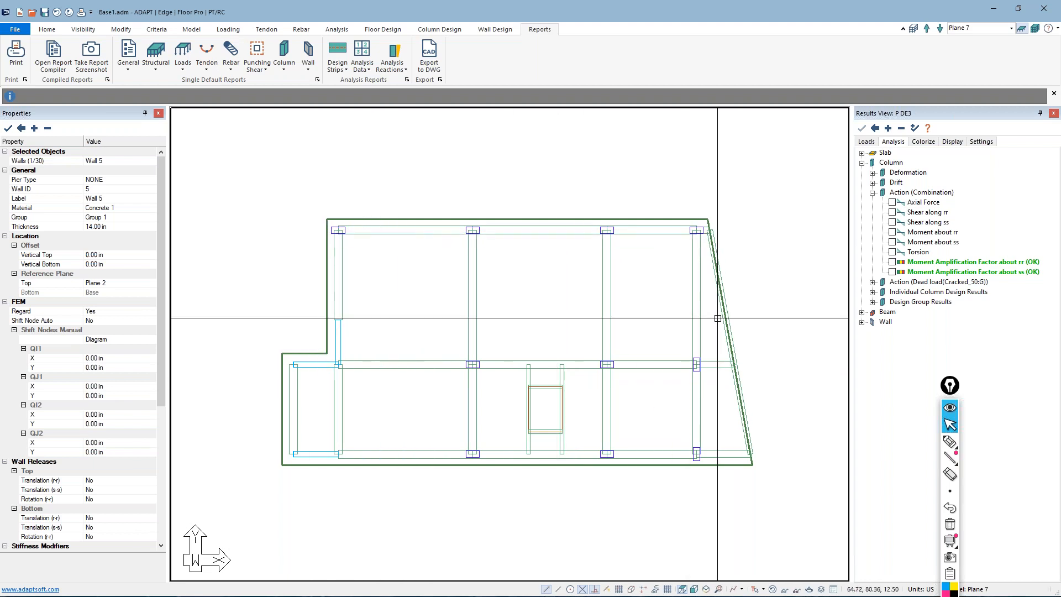
# Create an X-direction support line through the uppermost row of columns, and move its start point onto the slab edge
pyautogui.click(382, 29)
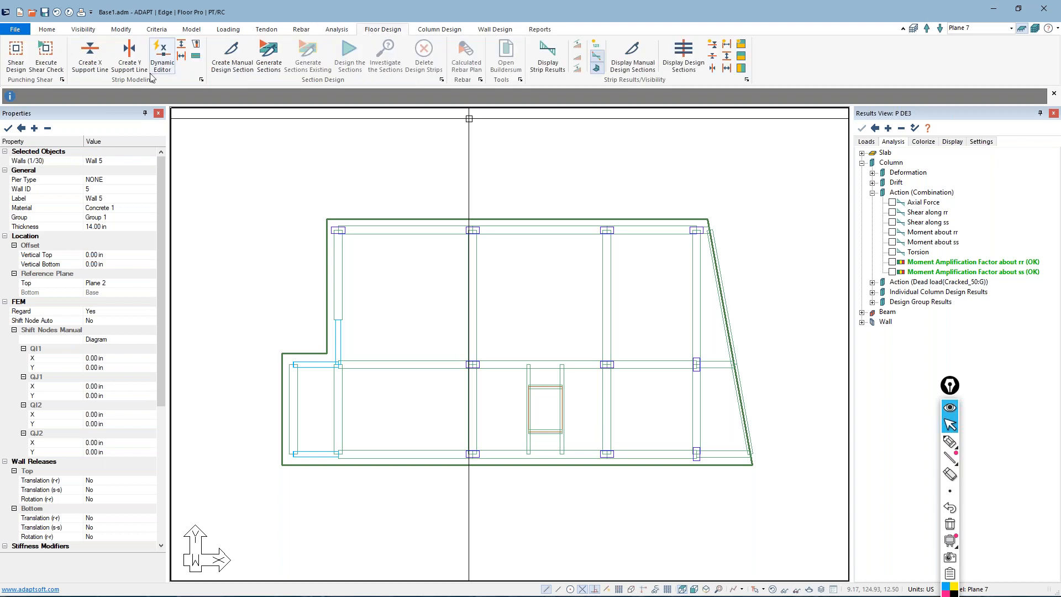
pyautogui.click(92, 58)
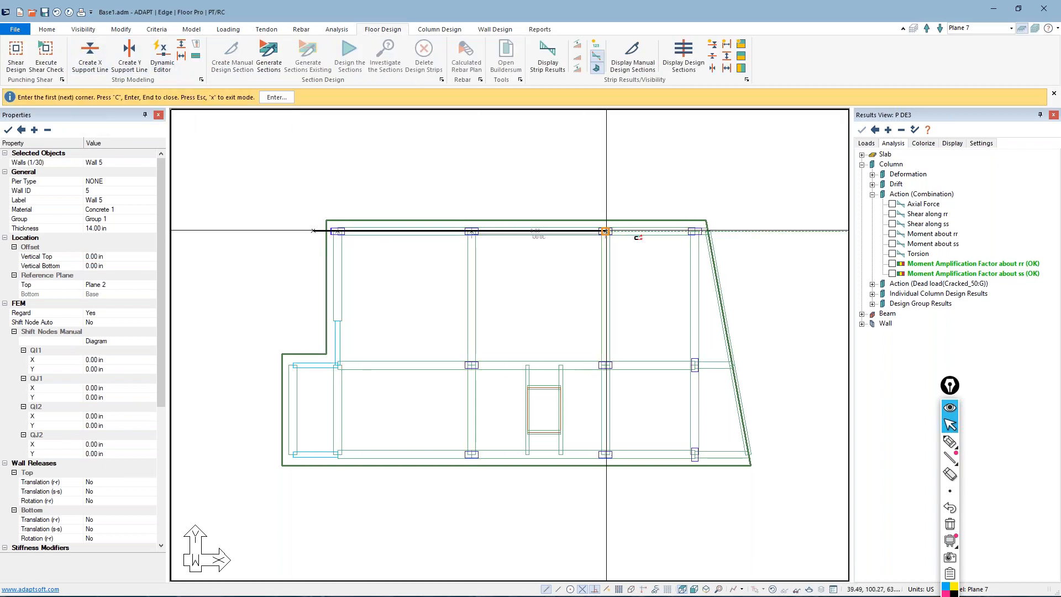
pyautogui.click(701, 232)
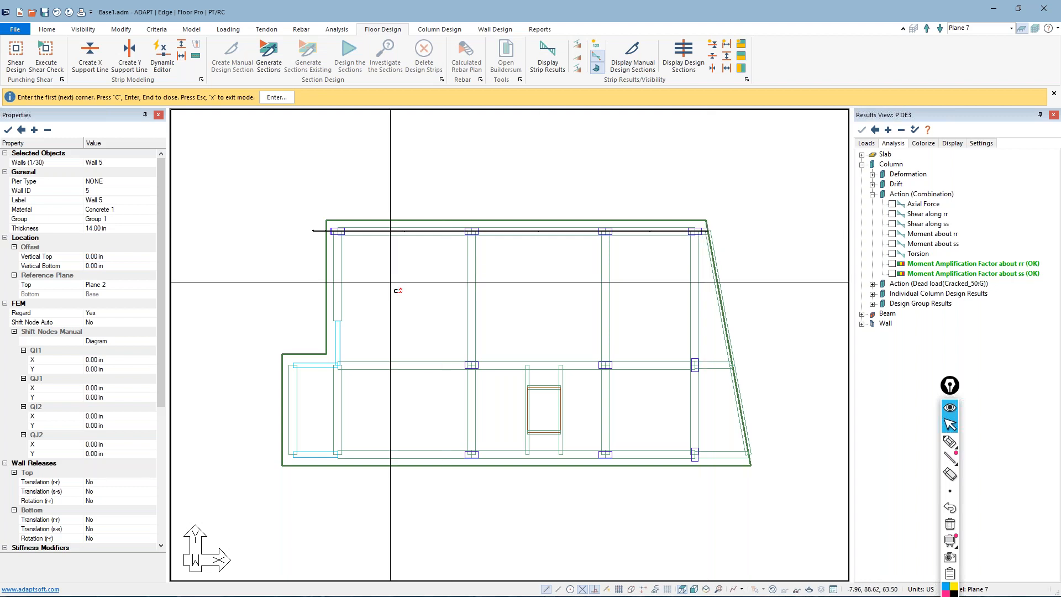
pyautogui.press('Return')
pyautogui.scroll(1, 323, 242)
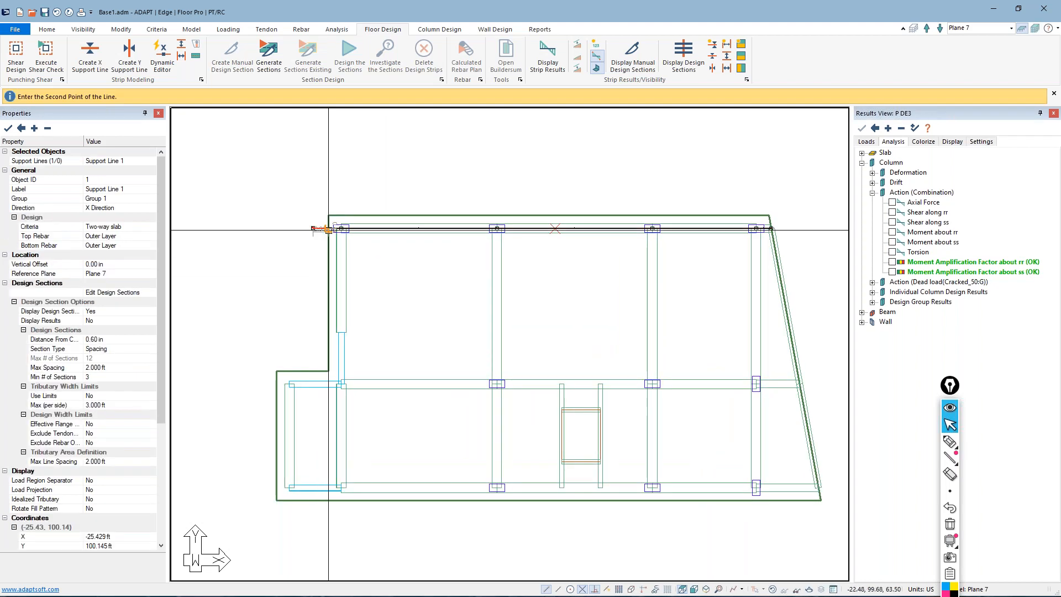
pyautogui.scroll(1, 380, 228)
# Set the new support line's design criteria to Beam, and check its design section options
pyautogui.doubleClick(380, 228)
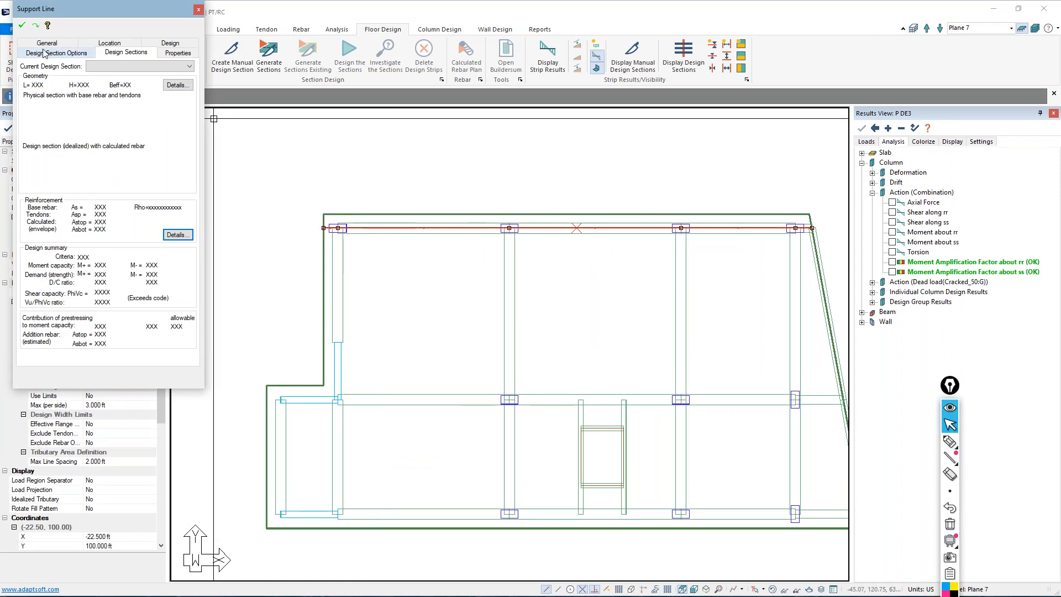
pyautogui.click(169, 44)
pyautogui.click(103, 71)
pyautogui.click(77, 97)
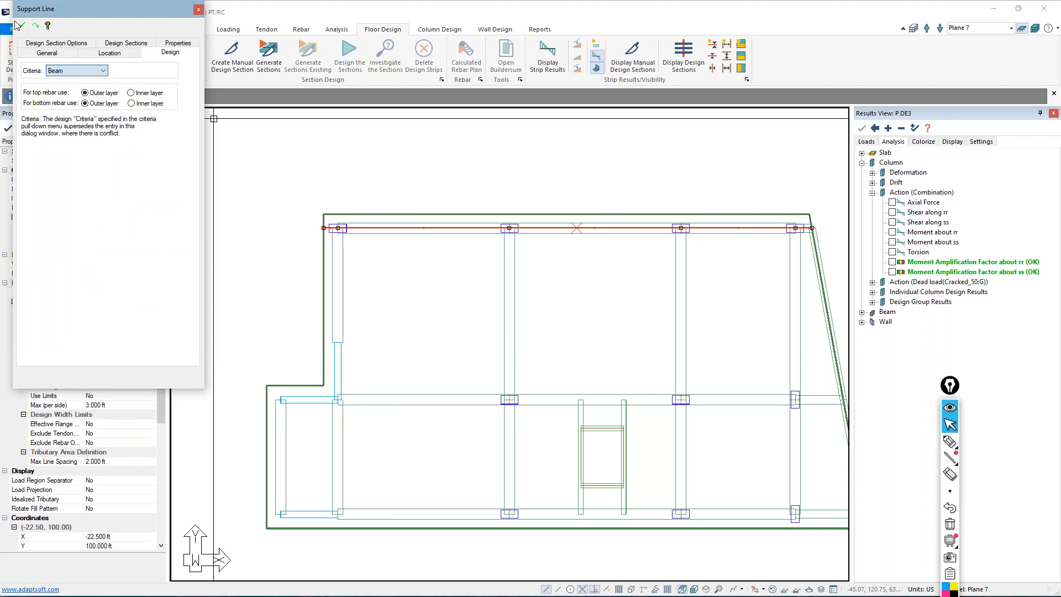
pyautogui.click(34, 43)
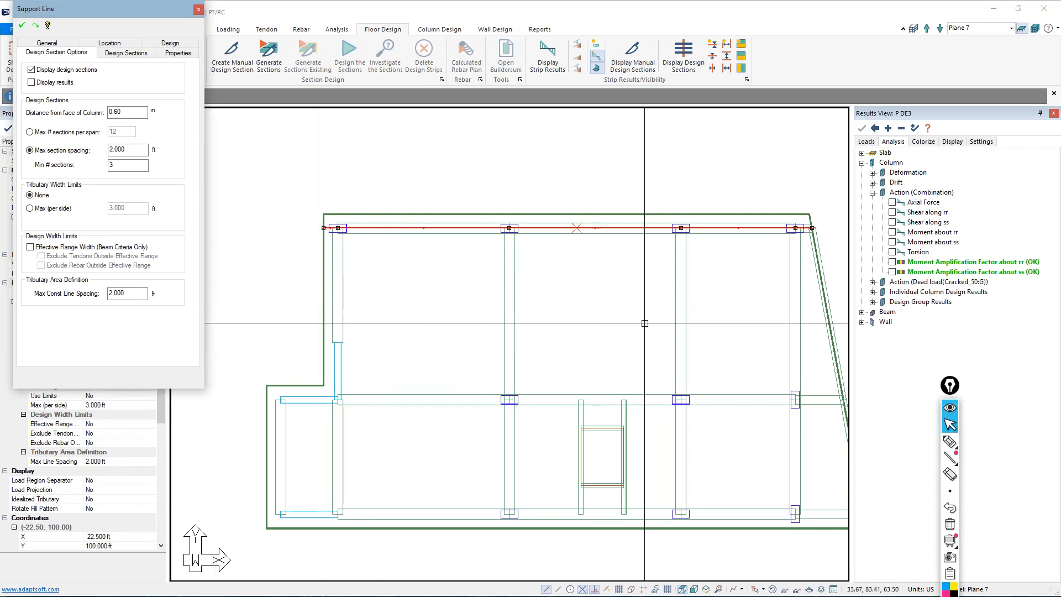
pyautogui.click(950, 441)
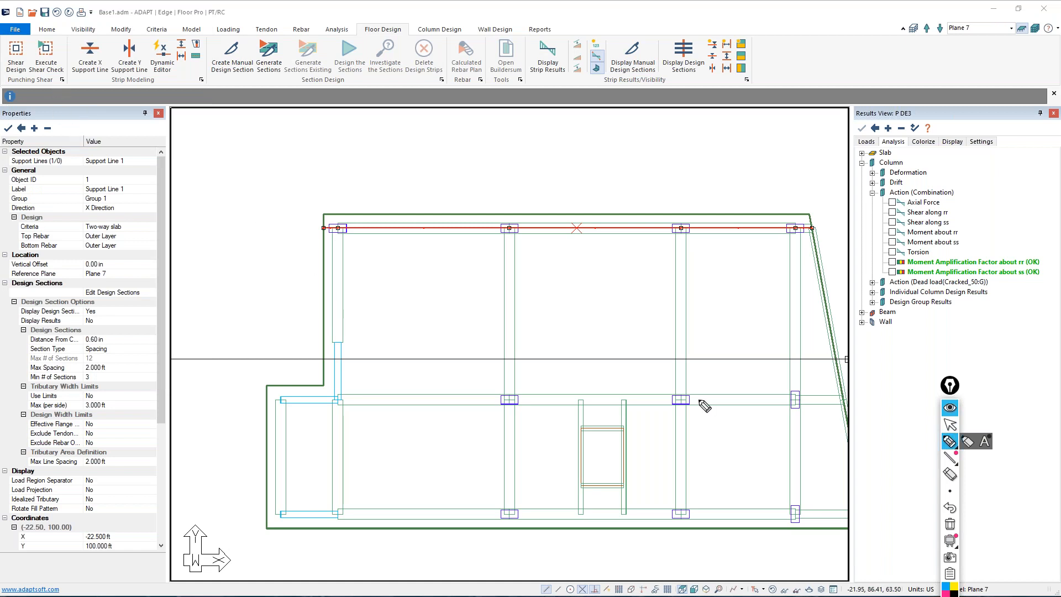
pyautogui.click(950, 424)
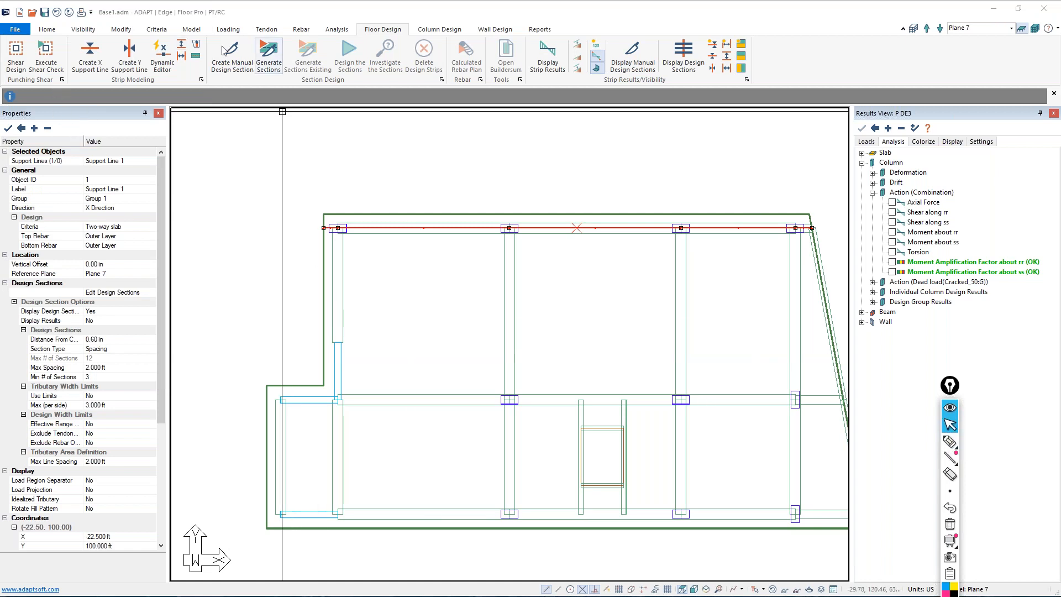
# Draw an X-direction splitter across the slab between the uppermost and middle column rows, extending past the slanted edge
pyautogui.click(182, 46)
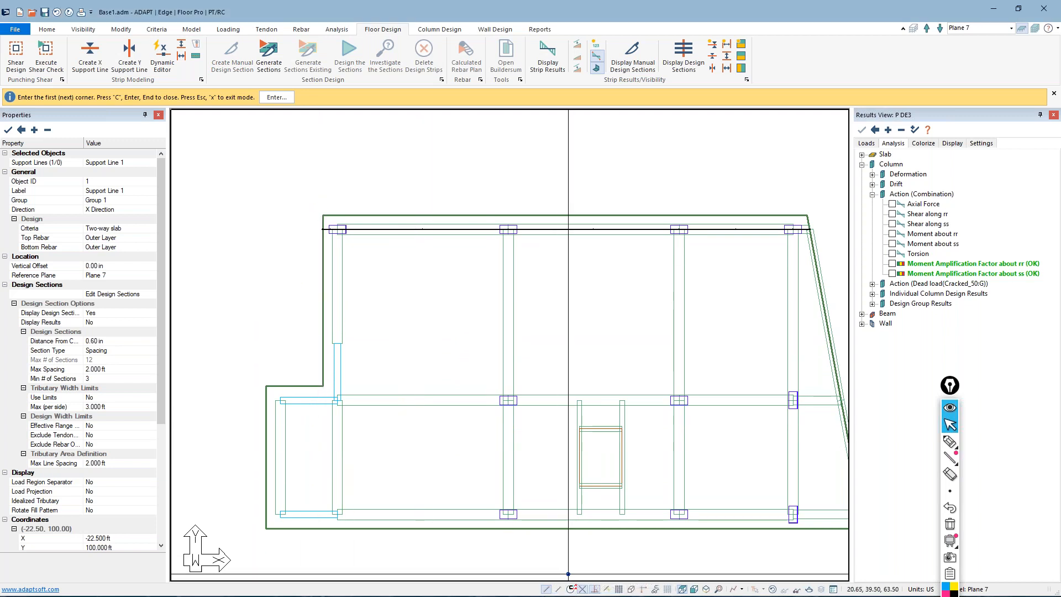
pyautogui.click(324, 303)
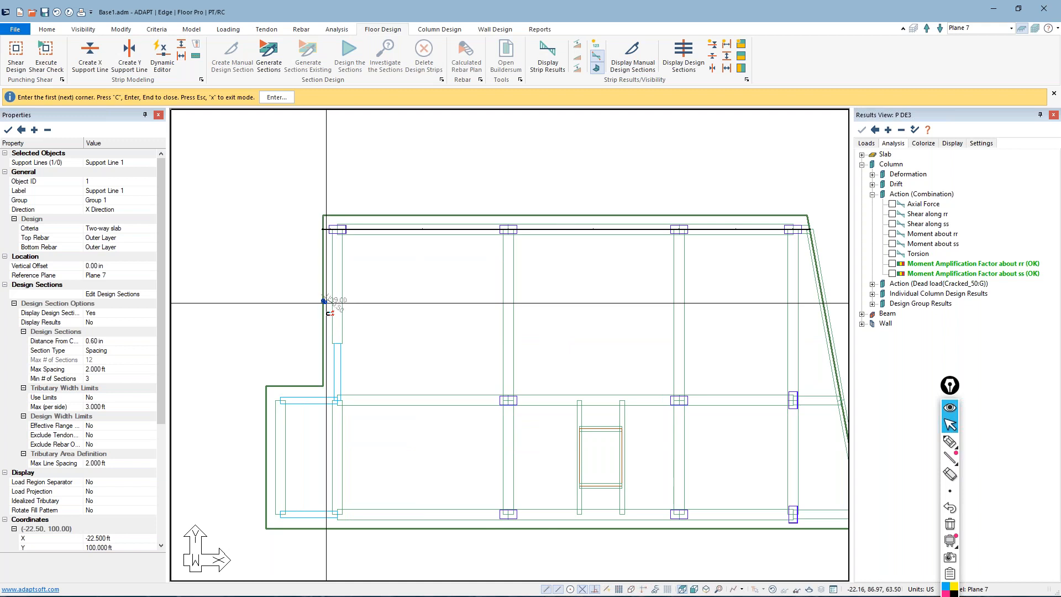
pyautogui.scroll(-1, 326, 303)
pyautogui.click(744, 300)
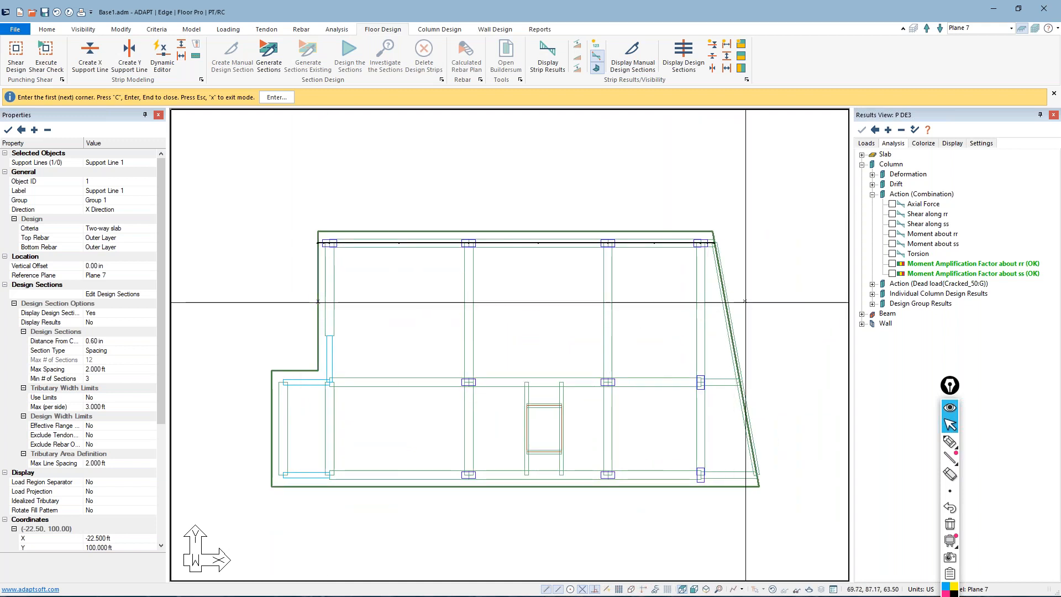
pyautogui.press('Return')
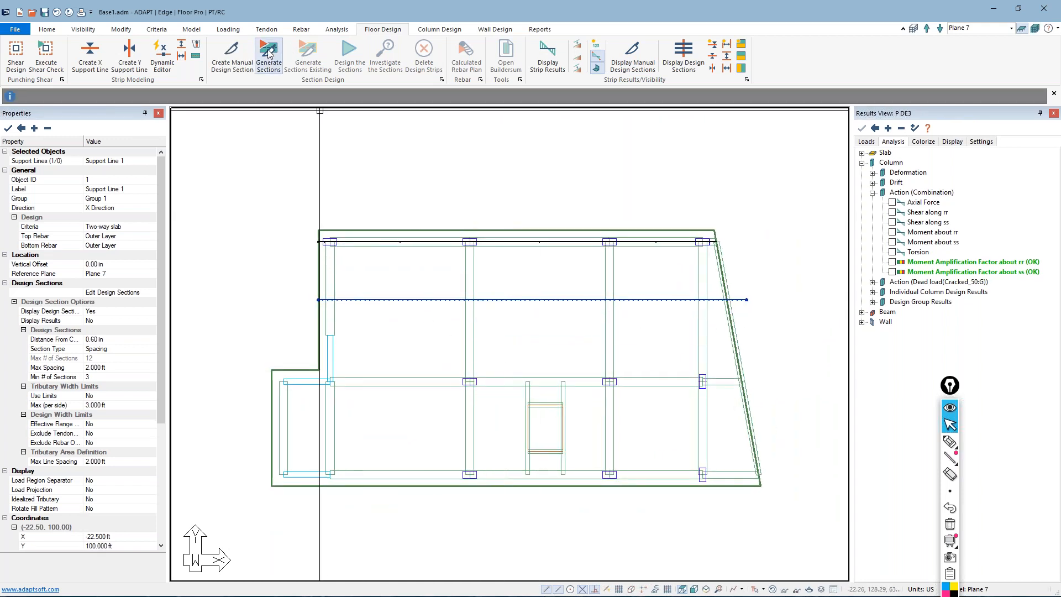
# Generate the design sections, and enable Effective Range Width (Beam Criteria Only) for the support line
pyautogui.scroll(1, 398, 222)
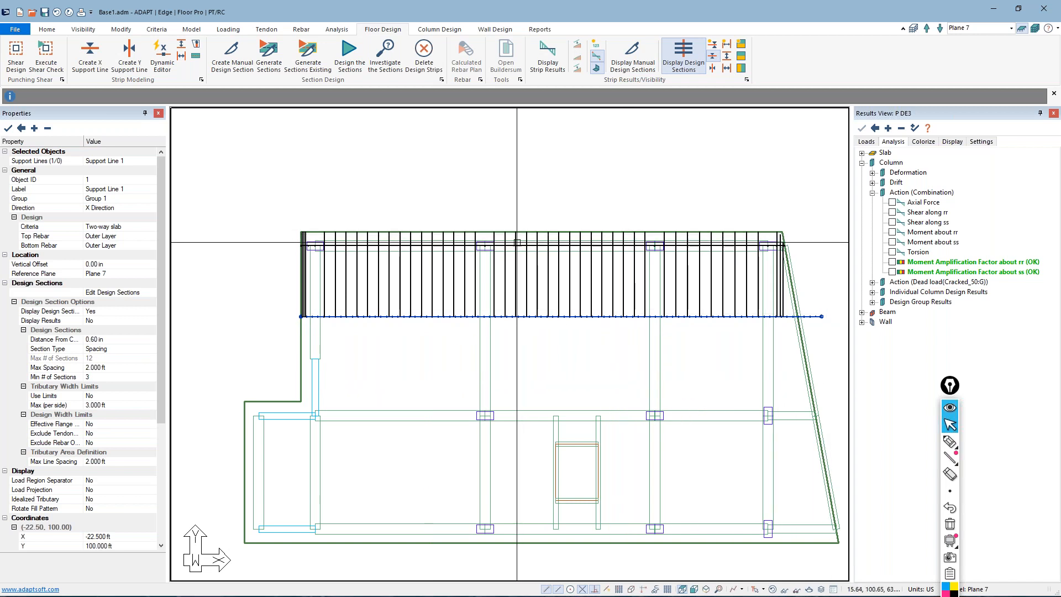
pyautogui.doubleClick(570, 285)
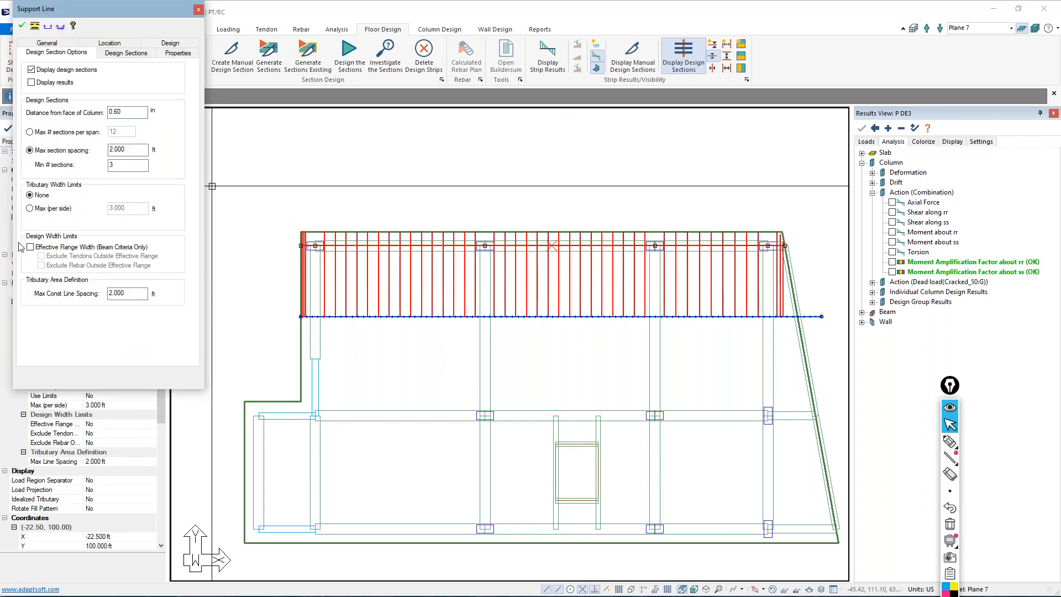
pyautogui.click(31, 247)
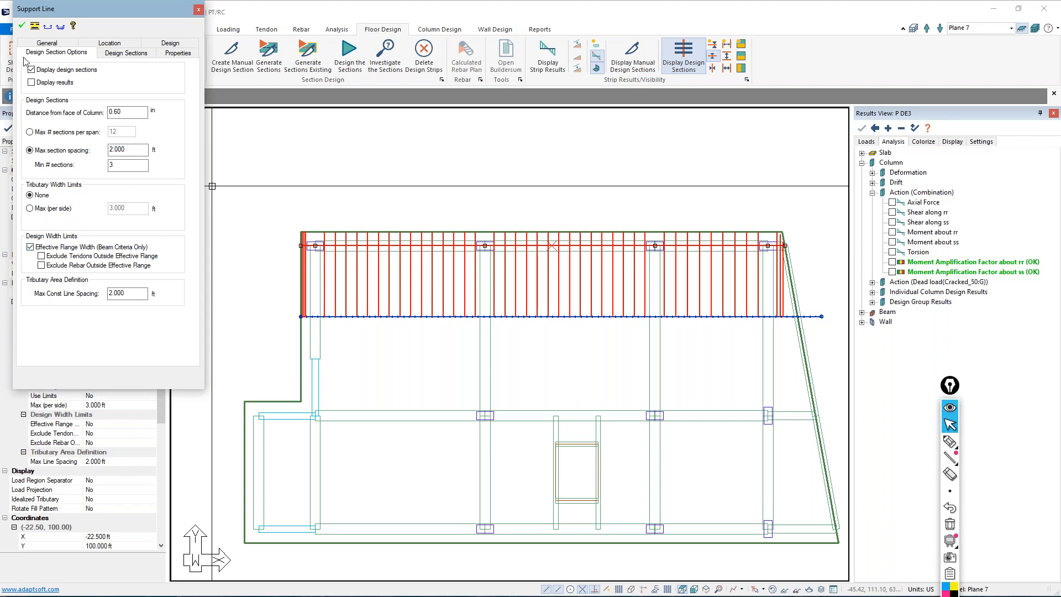
pyautogui.click(22, 25)
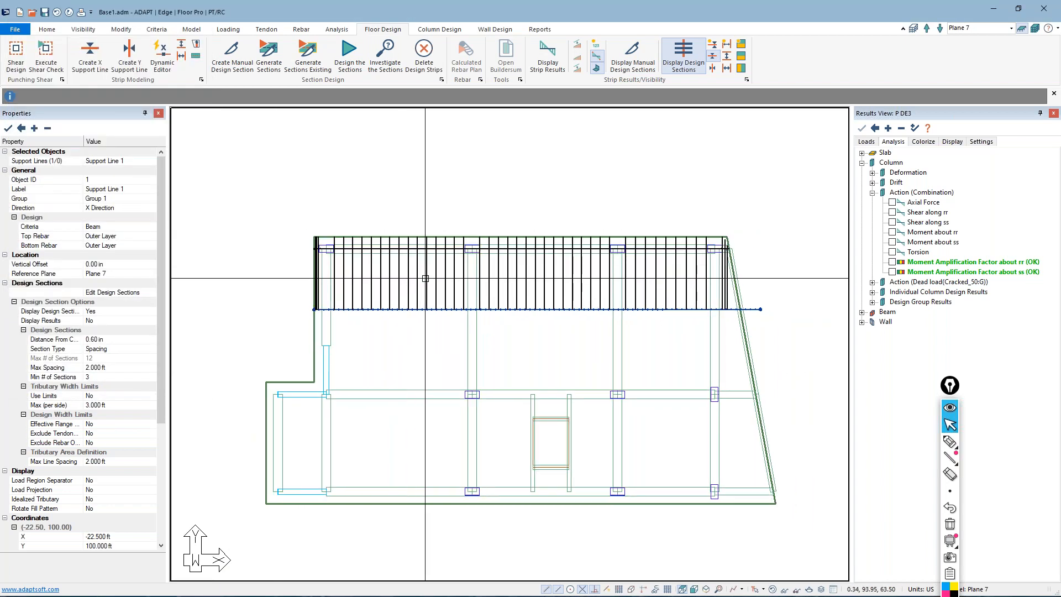
# Design the generated design sections along the support line on Plane 7
pyautogui.scroll(-1, 425, 278)
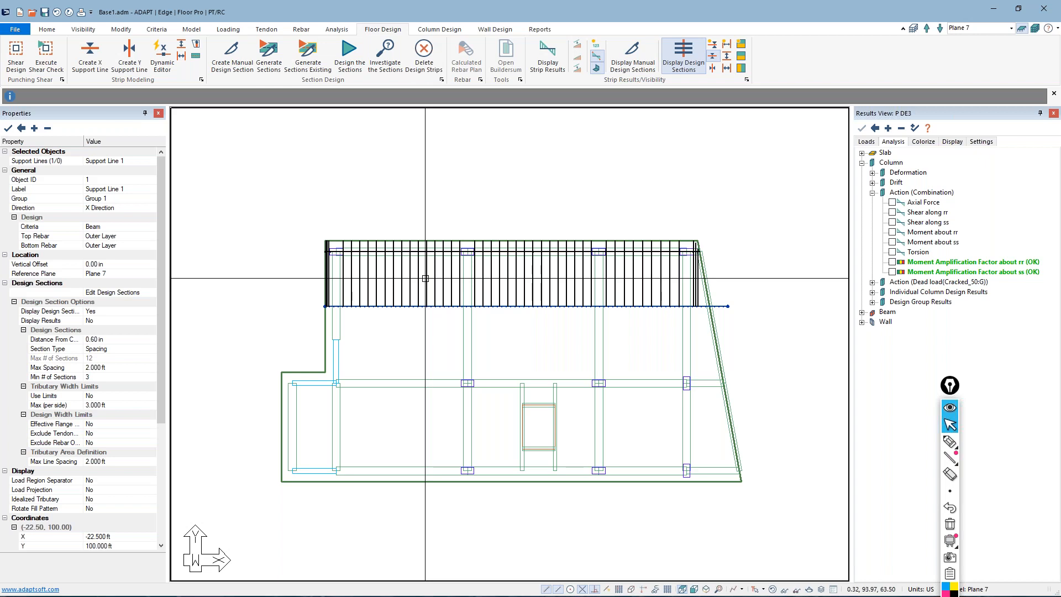
pyautogui.click(351, 57)
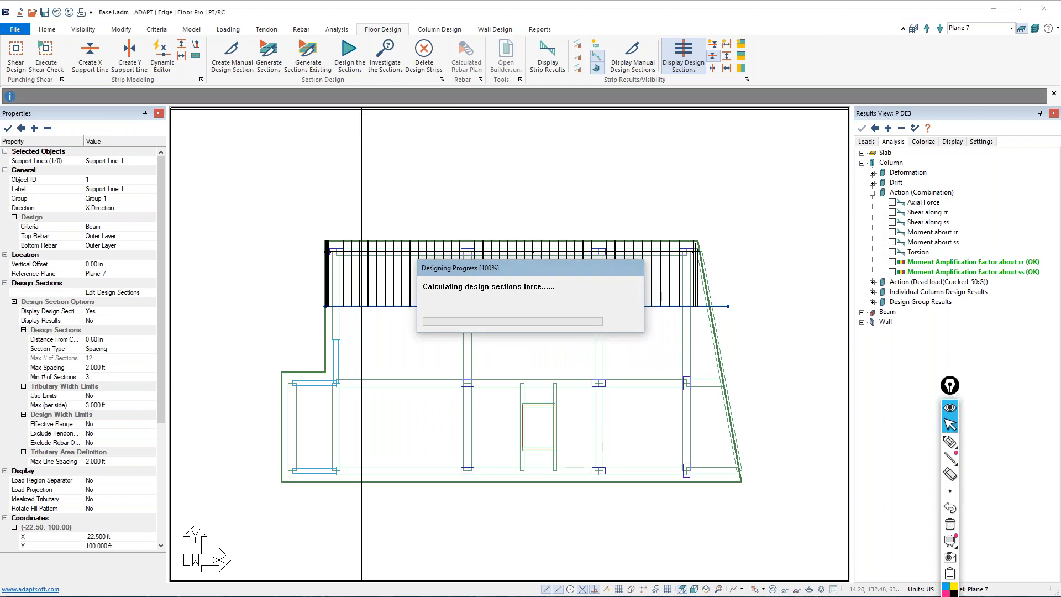
pyautogui.click(558, 325)
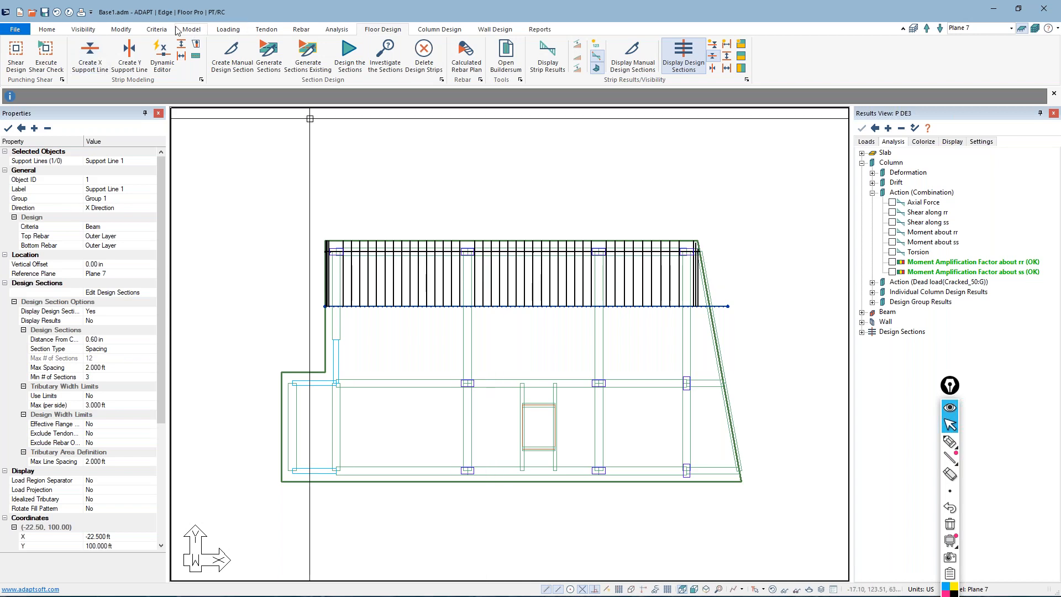
# Review the load combinations and their analysis/design options, from the service and strength combinations to the P-Delta ones
pyautogui.click(228, 30)
pyautogui.click(50, 58)
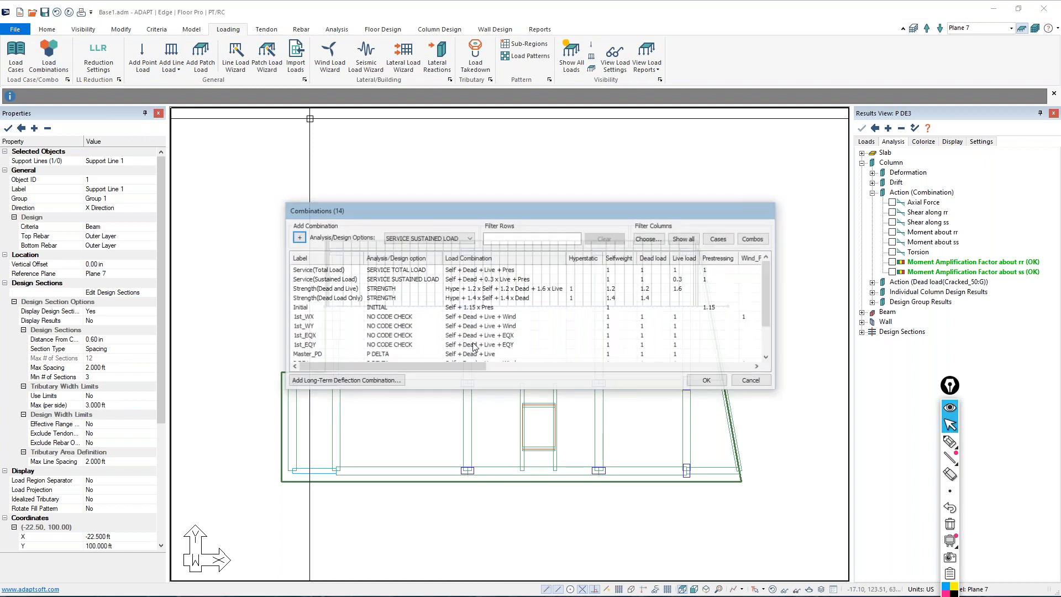
pyautogui.scroll(3, 366, 325)
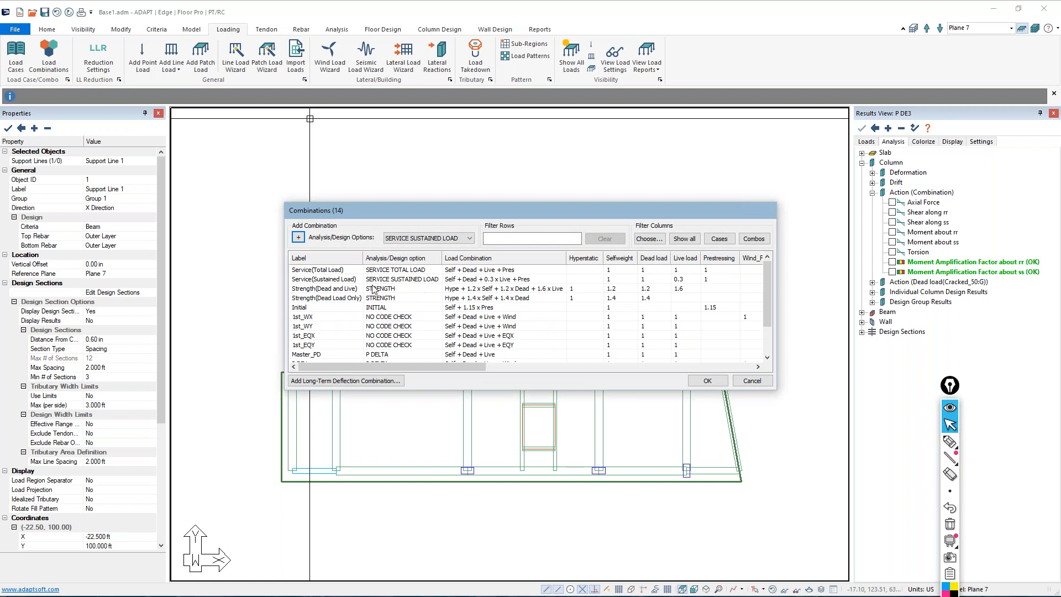
pyautogui.scroll(-1, 383, 290)
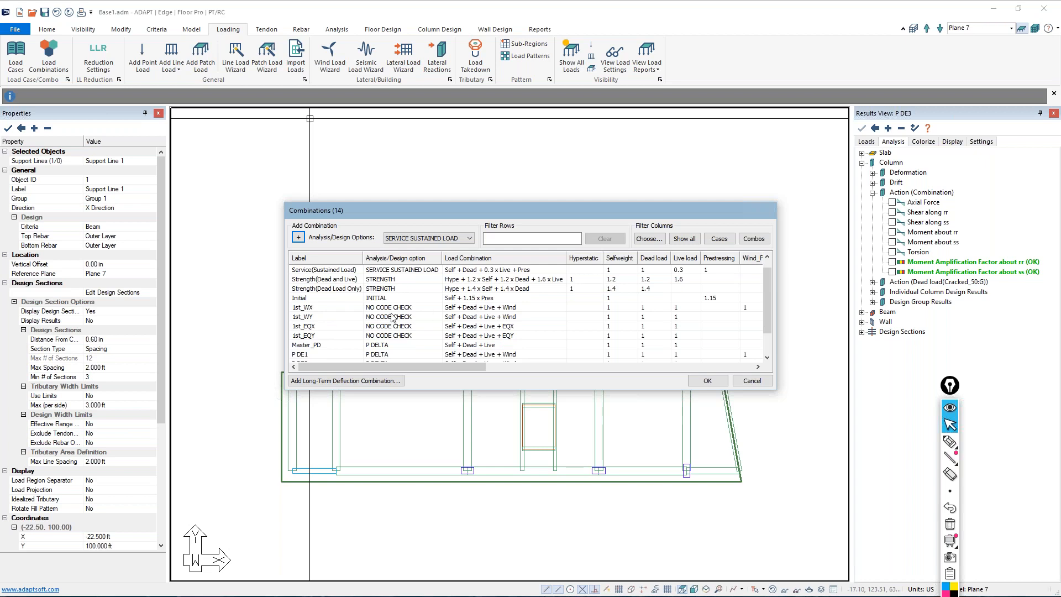
pyautogui.scroll(-1, 392, 317)
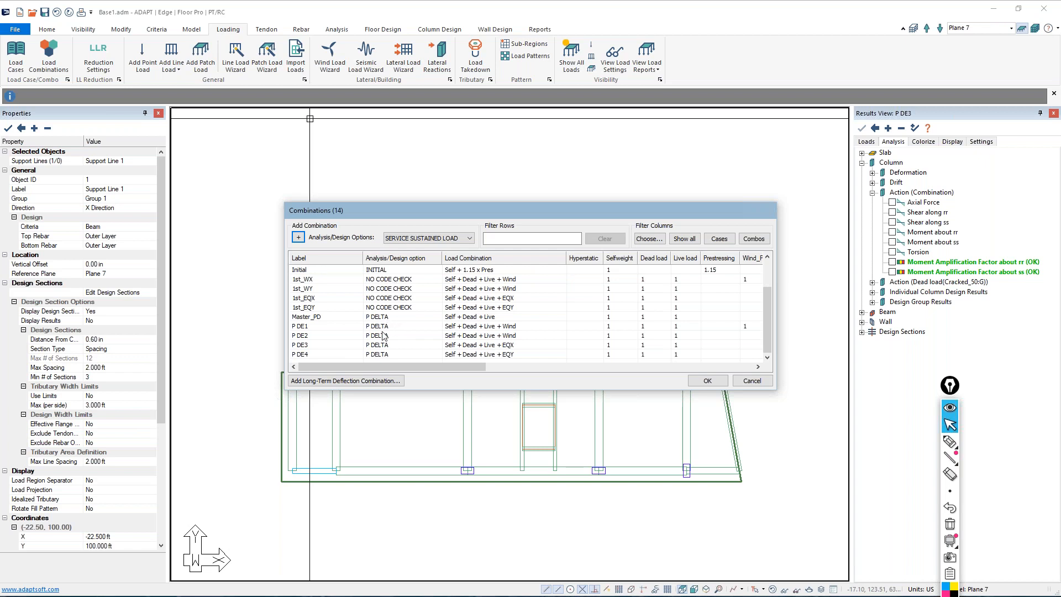
pyautogui.scroll(1, 380, 348)
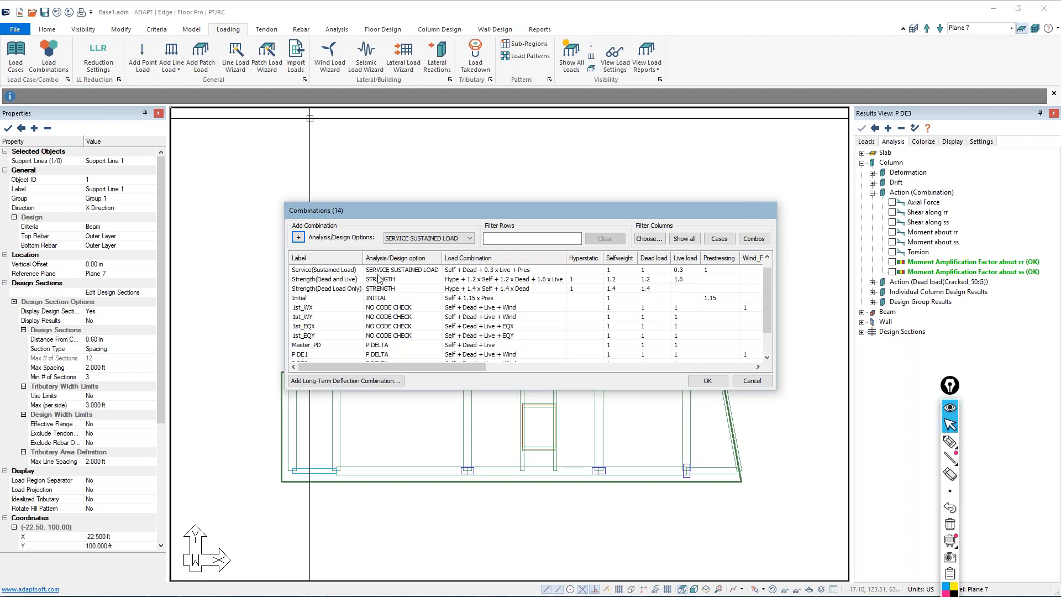
pyautogui.scroll(1, 381, 295)
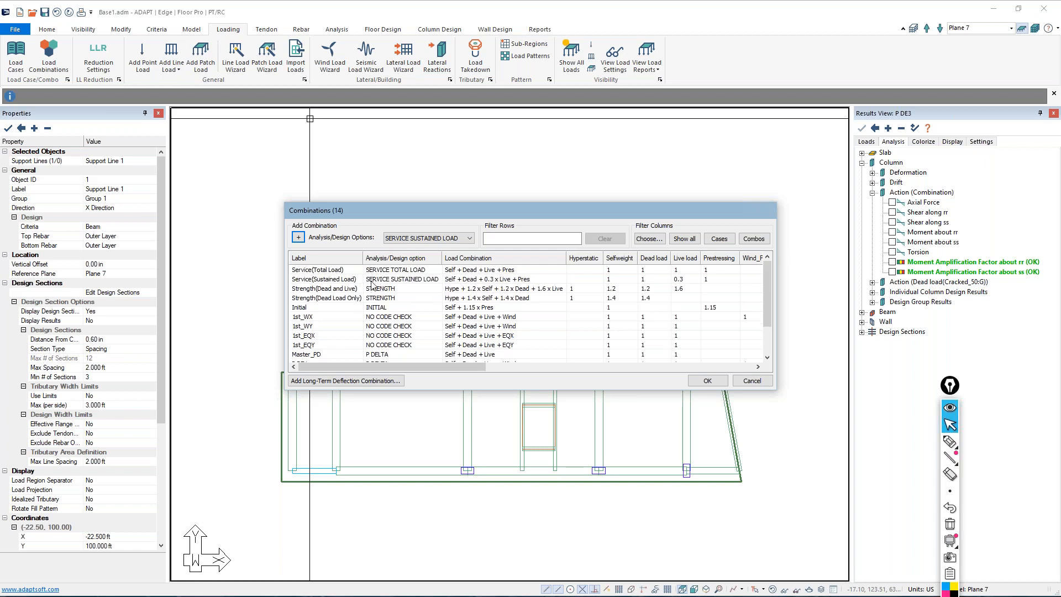
pyautogui.scroll(-1, 387, 309)
# Examine the analysis/design options available for the 1st_WX combination, and close the combinations without changing anything
pyautogui.click(397, 289)
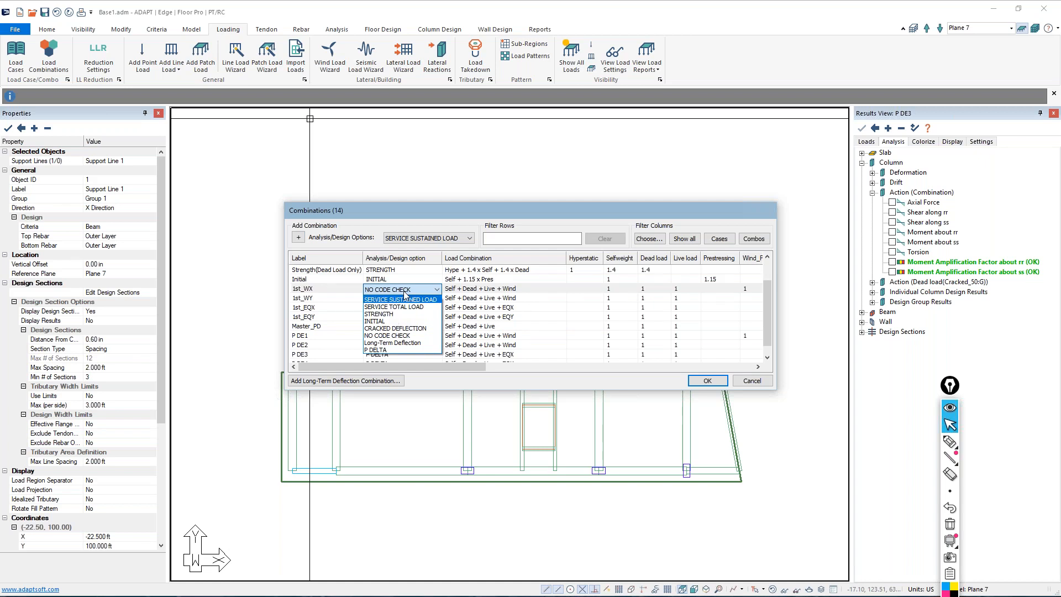
pyautogui.click(405, 289)
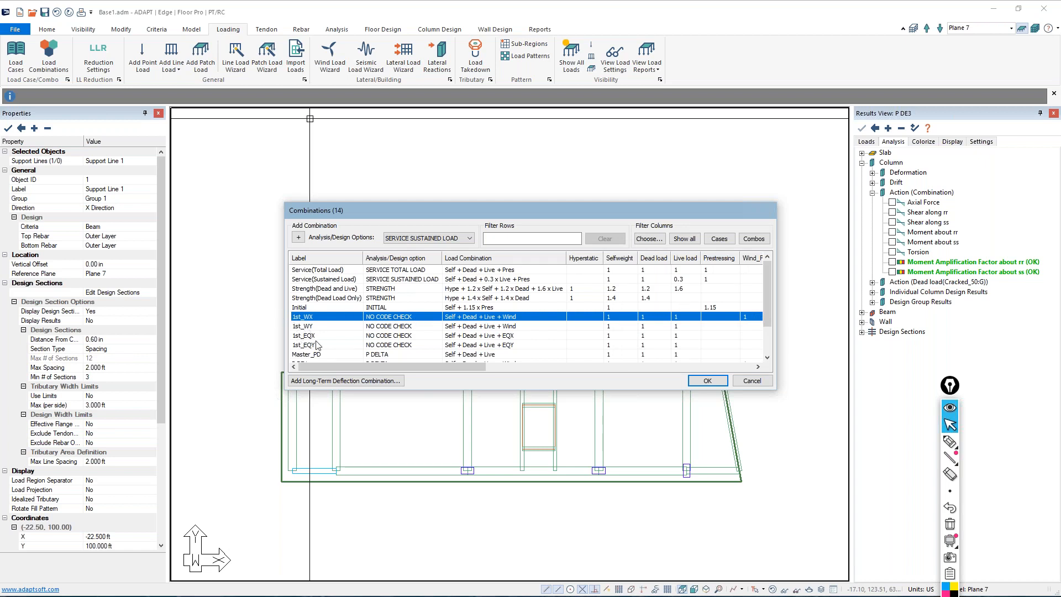
pyautogui.click(752, 381)
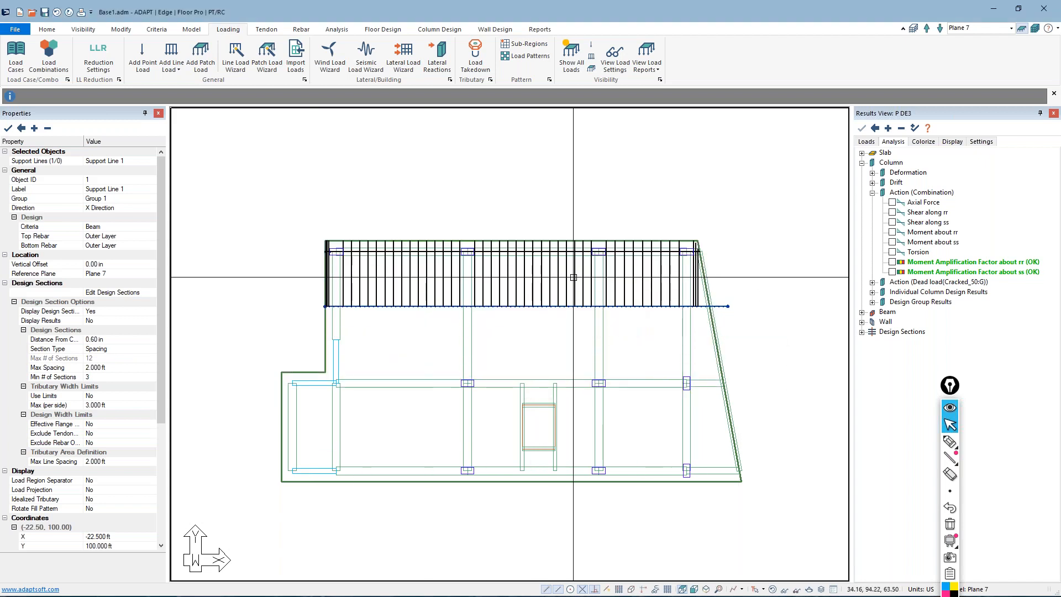
# Display the design sections' bending action diagram along the support line for the 1st_EQX combination
pyautogui.click(869, 142)
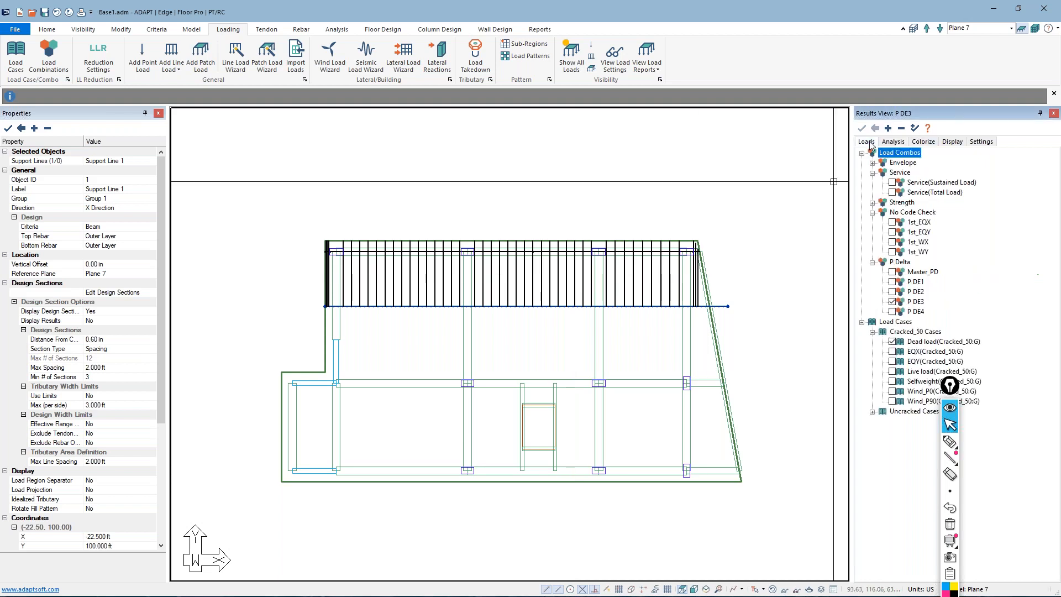
pyautogui.click(892, 222)
pyautogui.click(893, 142)
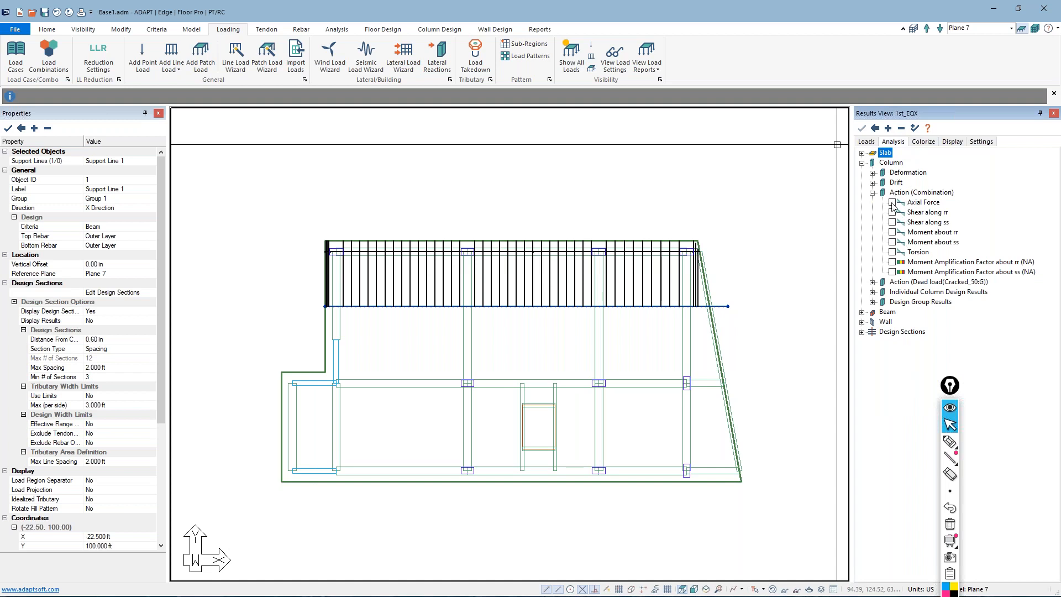
pyautogui.click(861, 332)
pyautogui.click(872, 352)
pyautogui.click(892, 362)
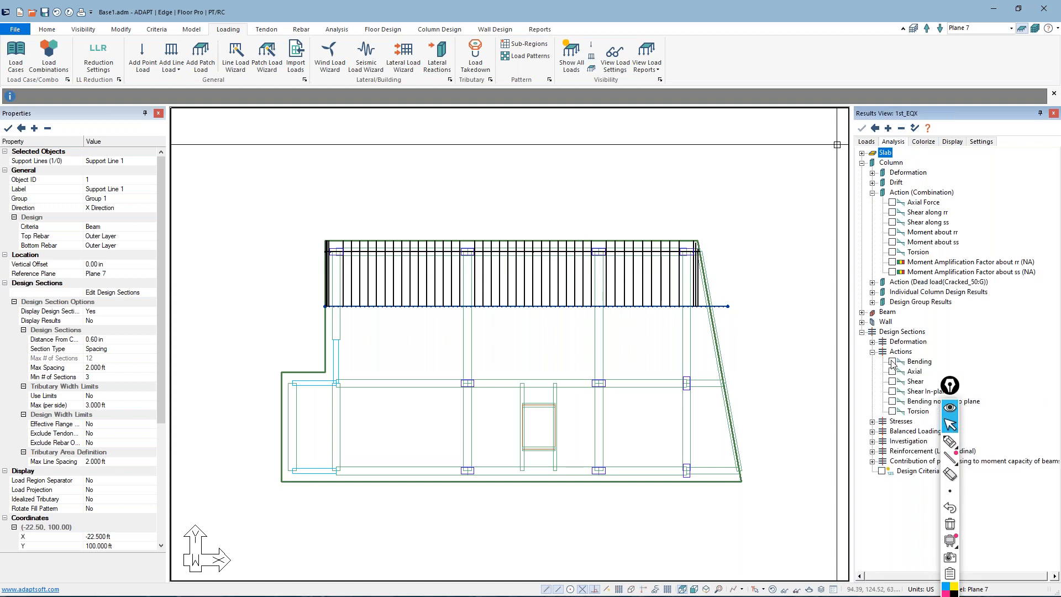
pyautogui.scroll(3, 442, 179)
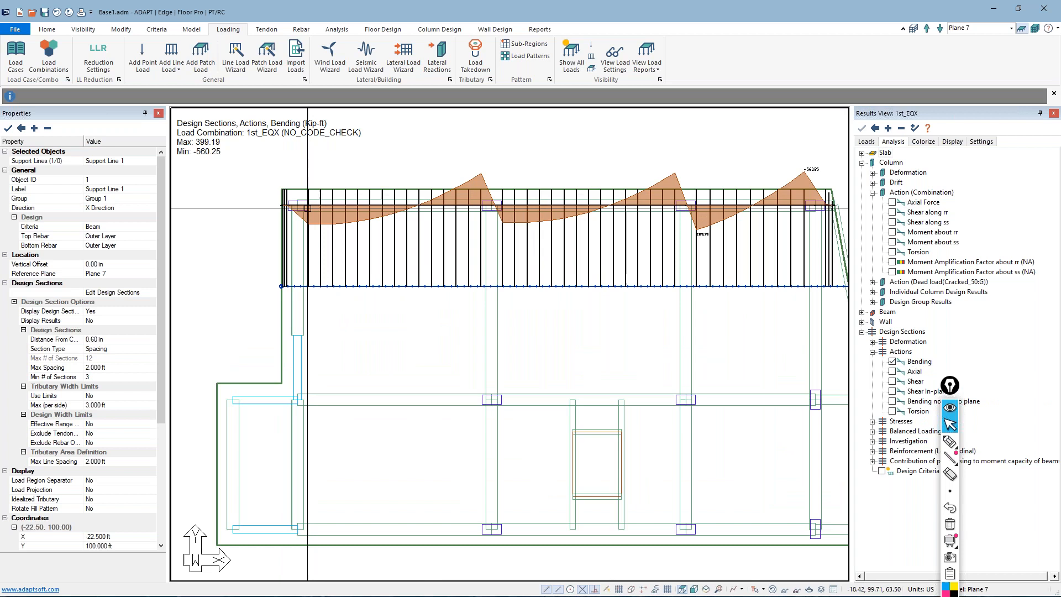
pyautogui.scroll(-2, 287, 209)
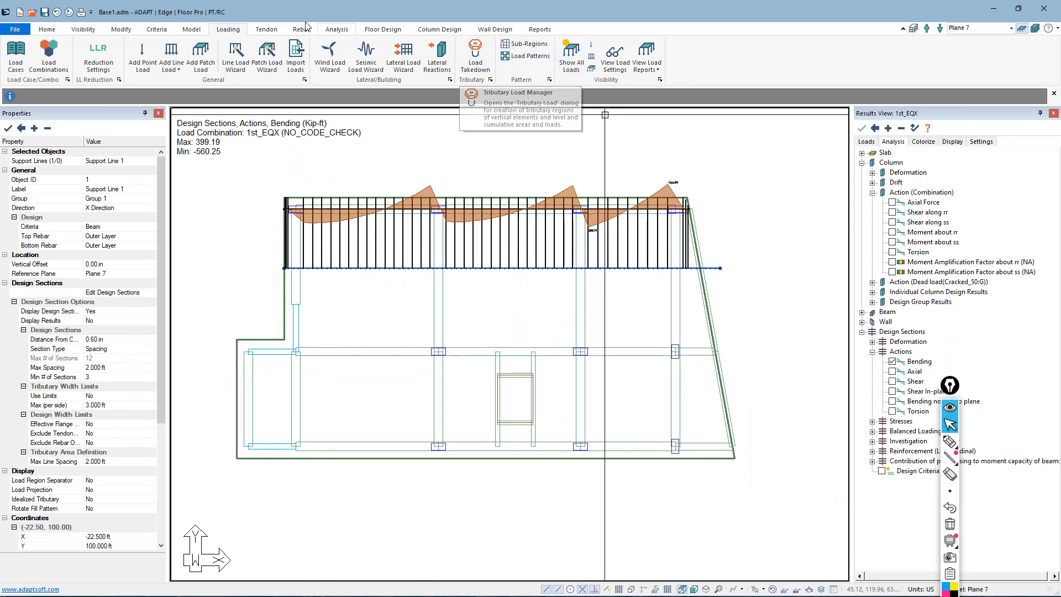
# Turn on the result values along the bending diagram and read the moments across the spans
pyautogui.click(383, 29)
pyautogui.click(596, 44)
pyautogui.scroll(3, 381, 227)
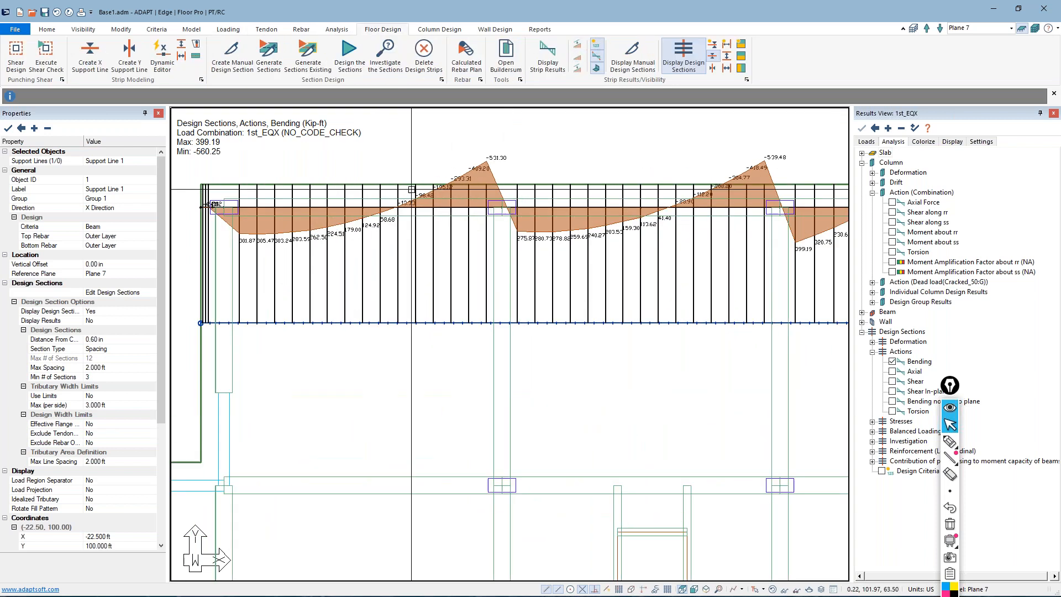
pyautogui.scroll(-2, 451, 204)
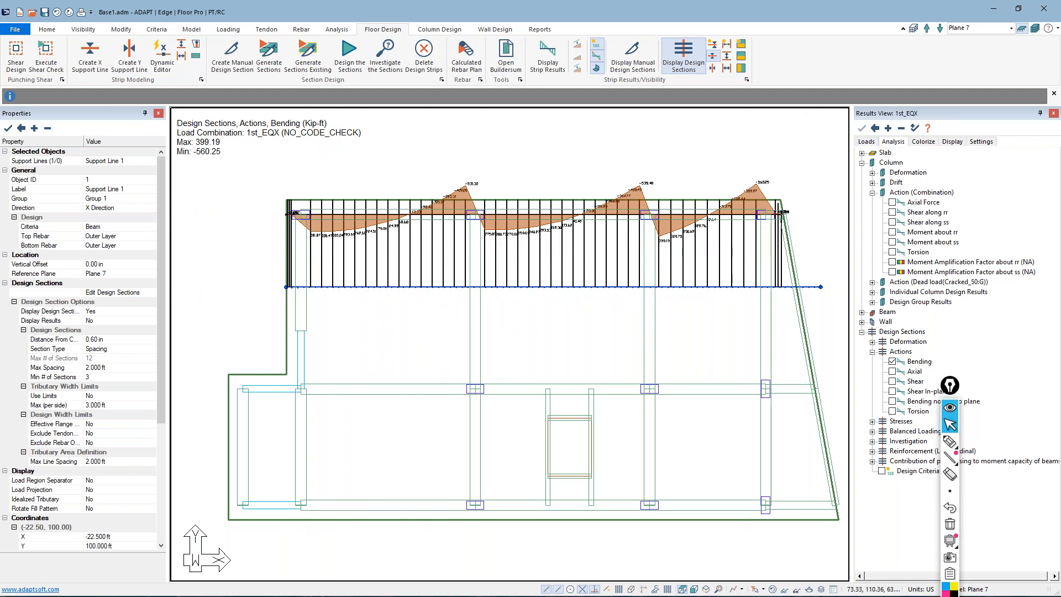
# Switch the displayed bending results to the Strength(Dead and Live) combination
pyautogui.click(867, 142)
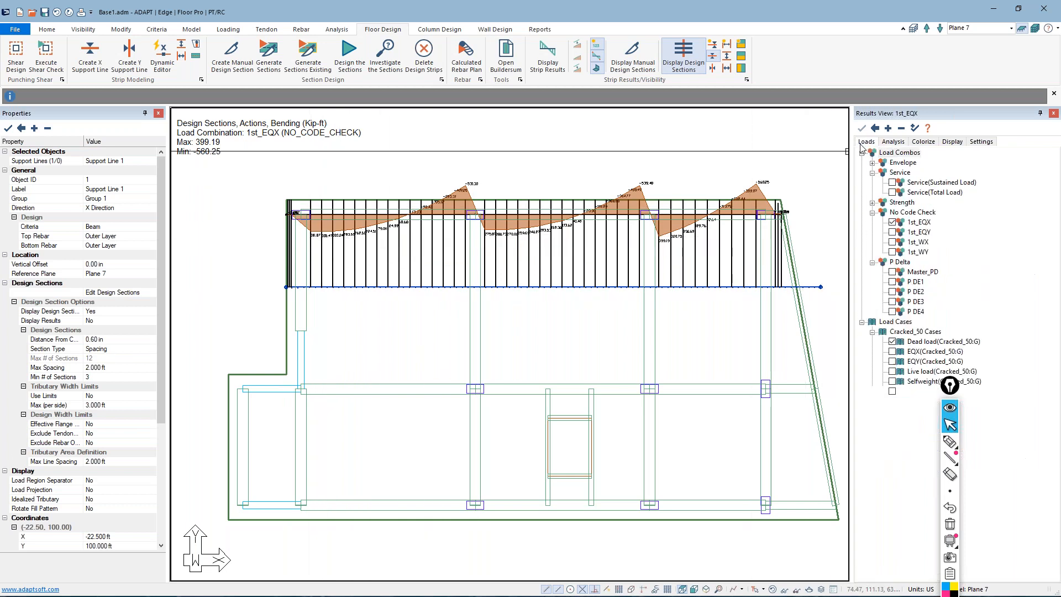
pyautogui.click(873, 203)
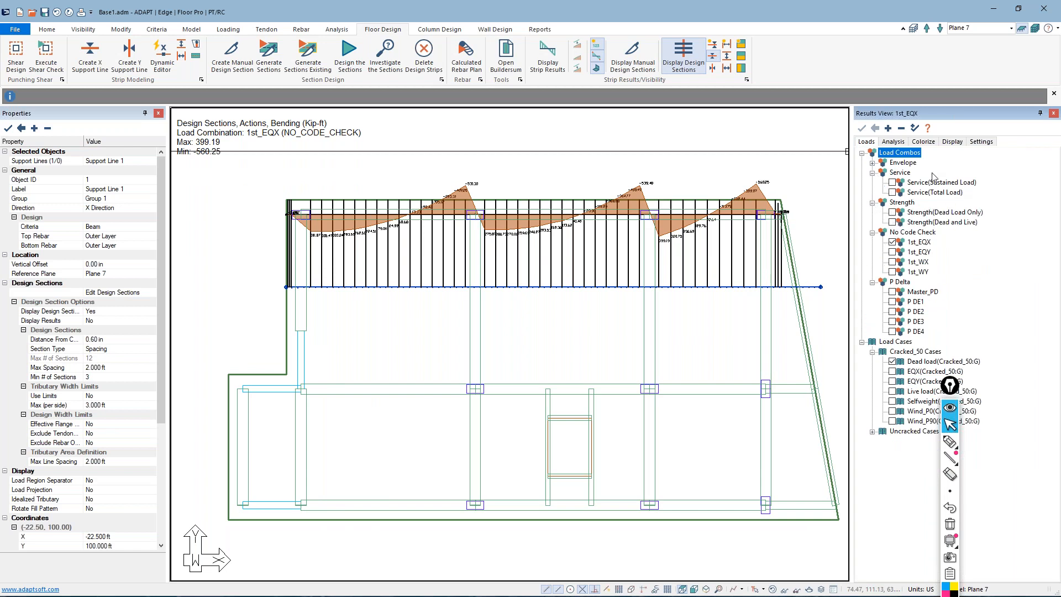
pyautogui.click(893, 222)
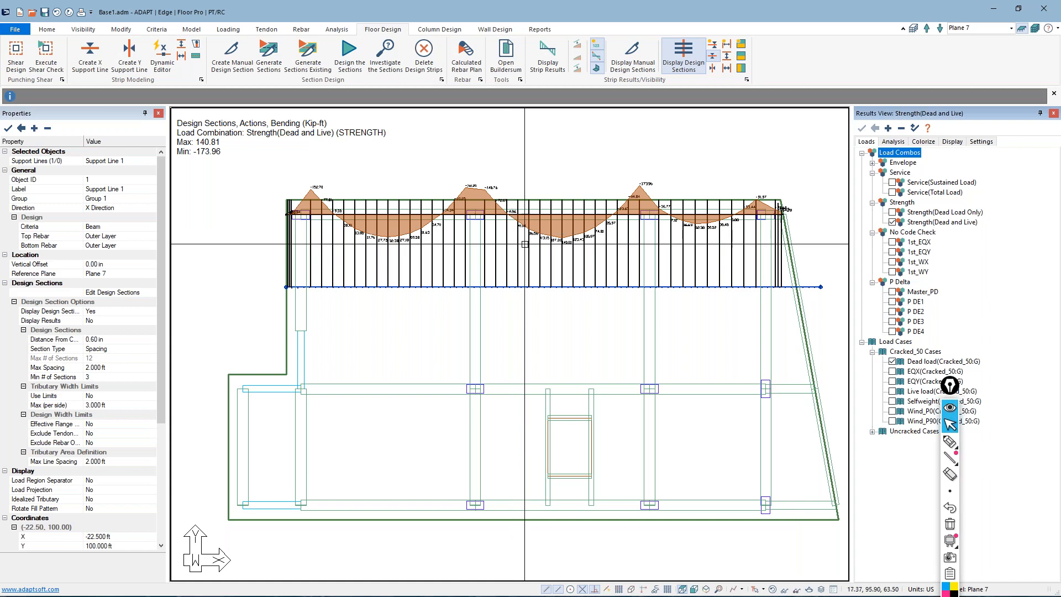
# Generate the calculated rebar plan for the Envelope combination, using calculated bar lengths oriented along support lines
pyautogui.click(473, 64)
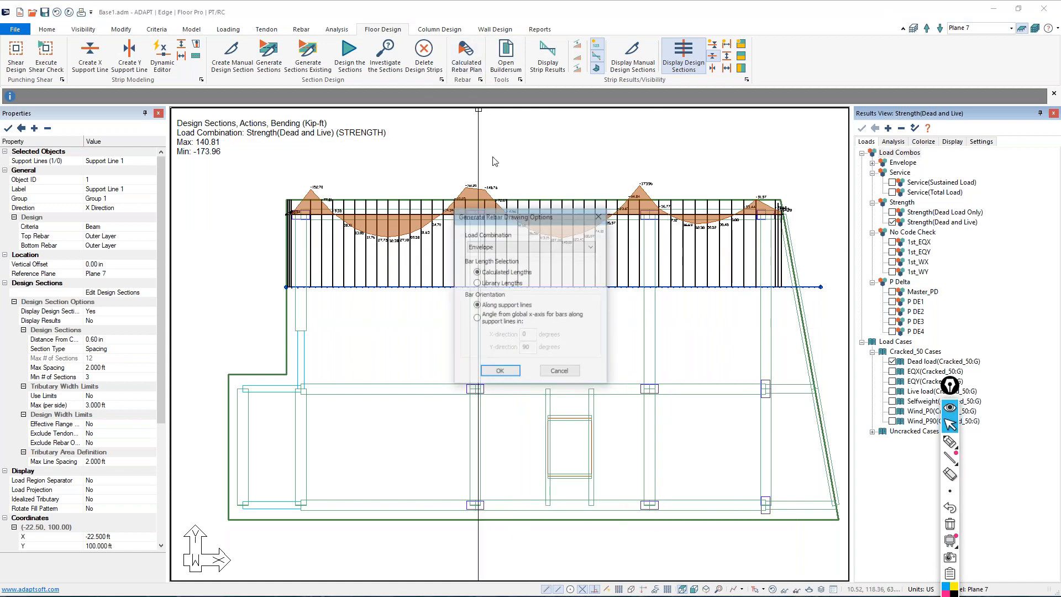
pyautogui.click(500, 372)
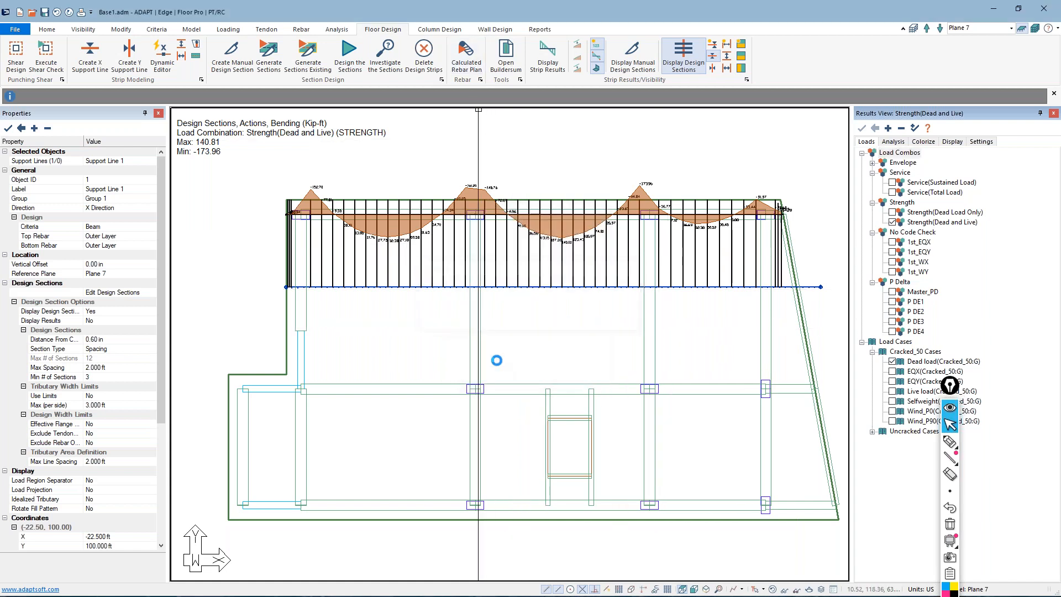
pyautogui.click(615, 335)
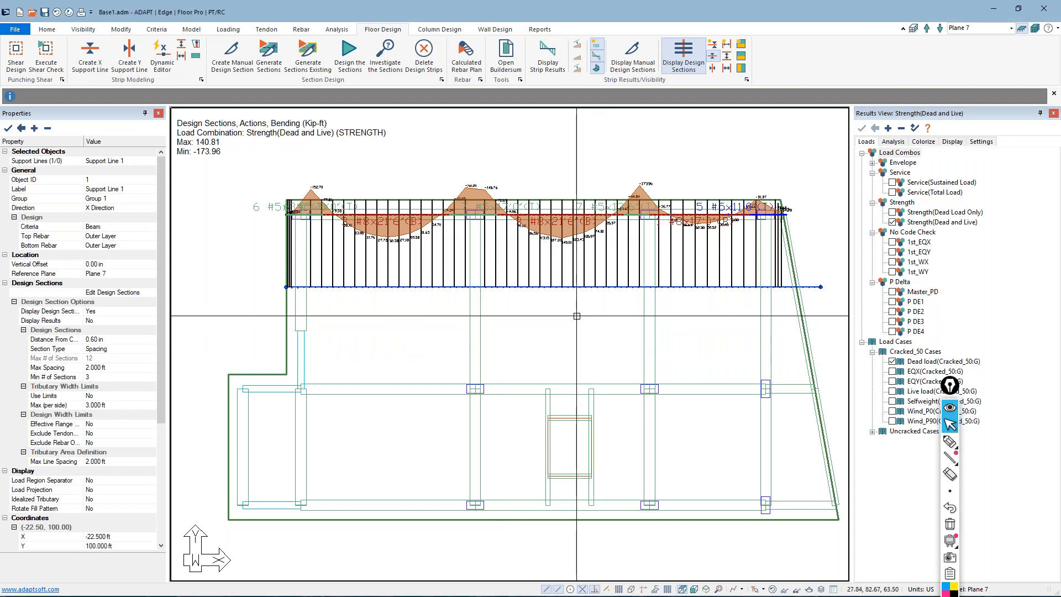
# Hide the design sections and examine the top and bottom bar callouts along the upper beam line
pyautogui.click(707, 62)
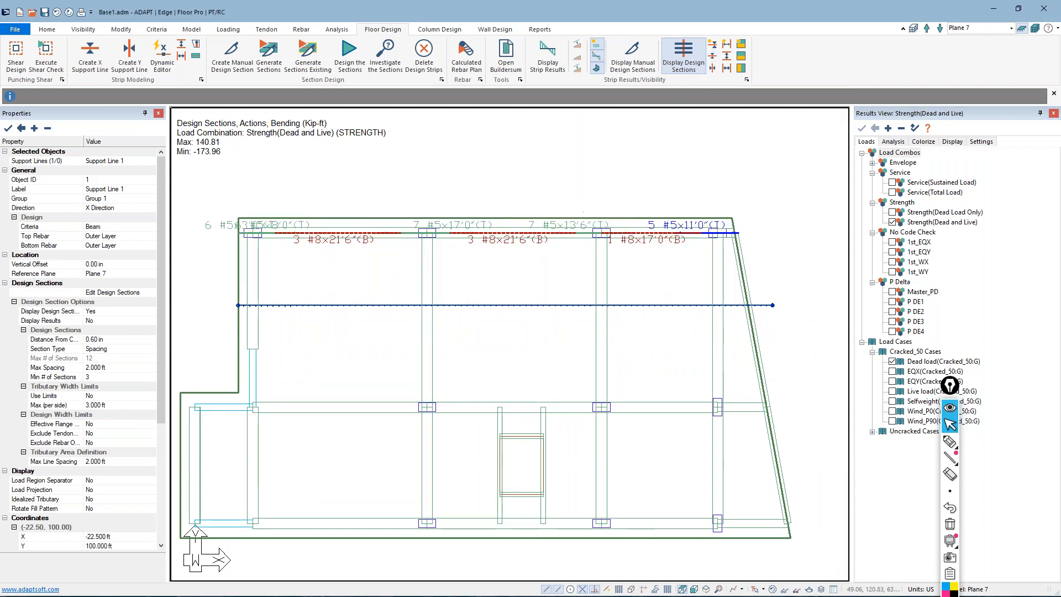
pyautogui.scroll(2, 341, 243)
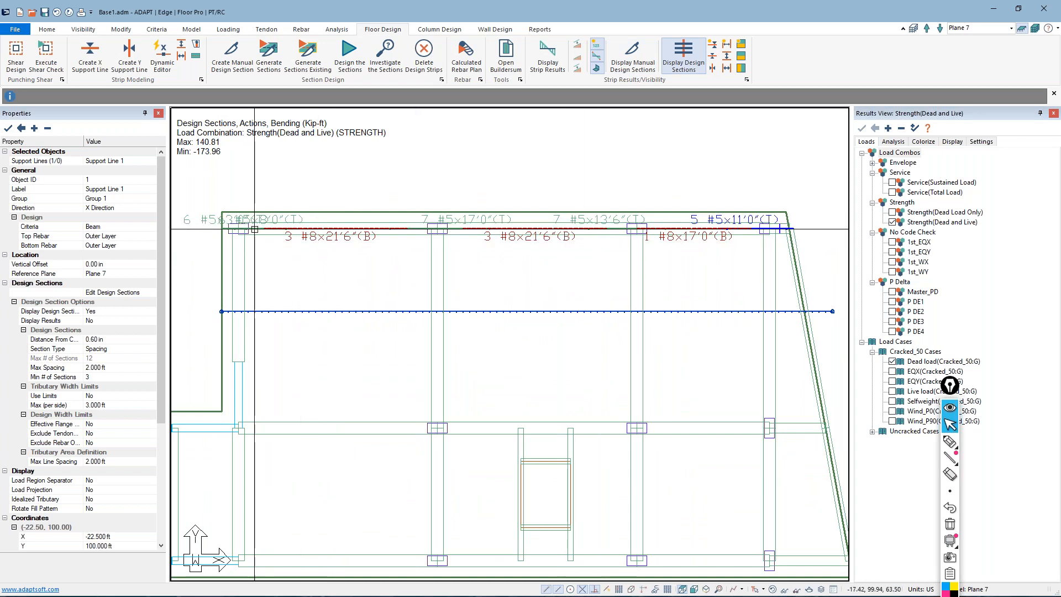
pyautogui.scroll(-1, 679, 237)
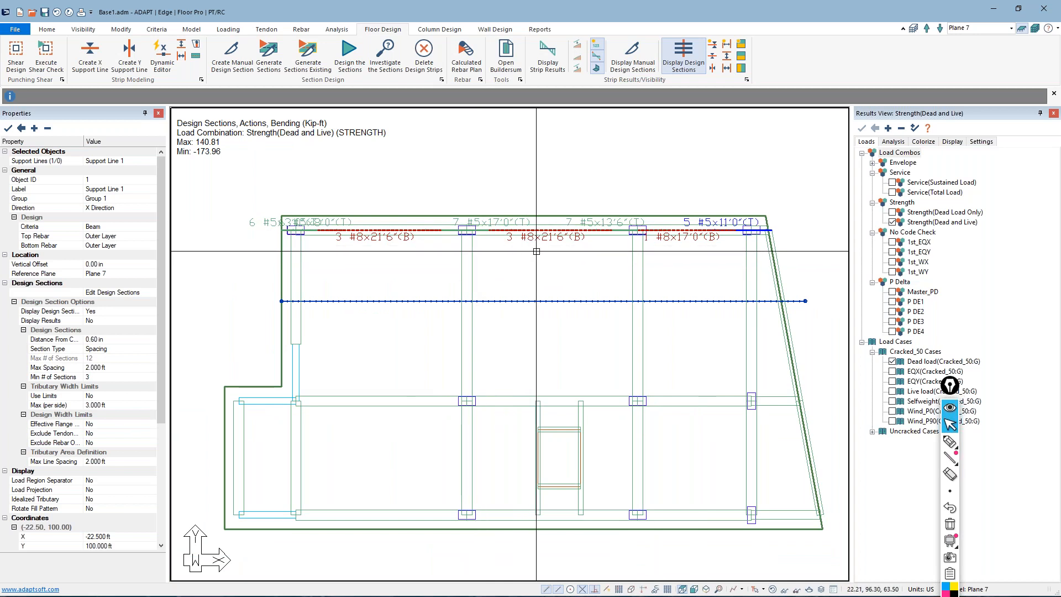
# Display the Calculated (required) longitudinal reinforcement for the design sections, with the sections shown again on plan
pyautogui.click(893, 143)
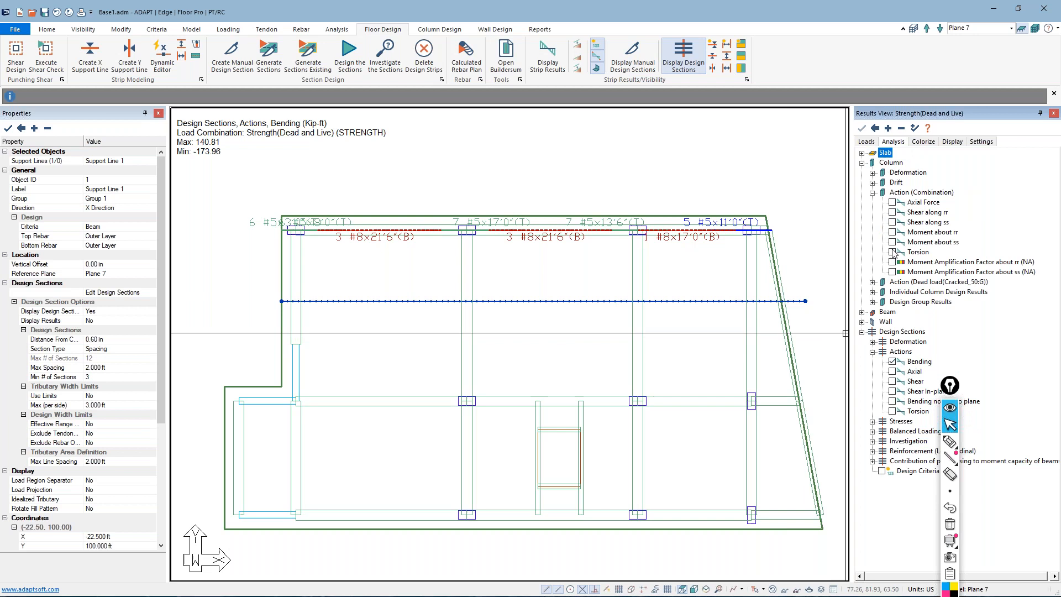
pyautogui.click(901, 128)
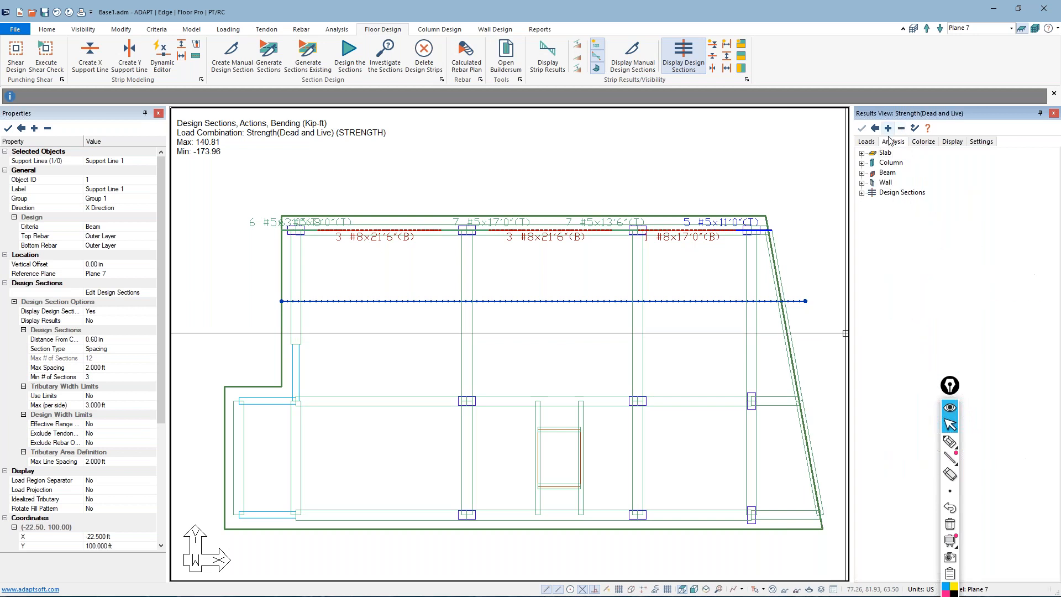
pyautogui.click(862, 192)
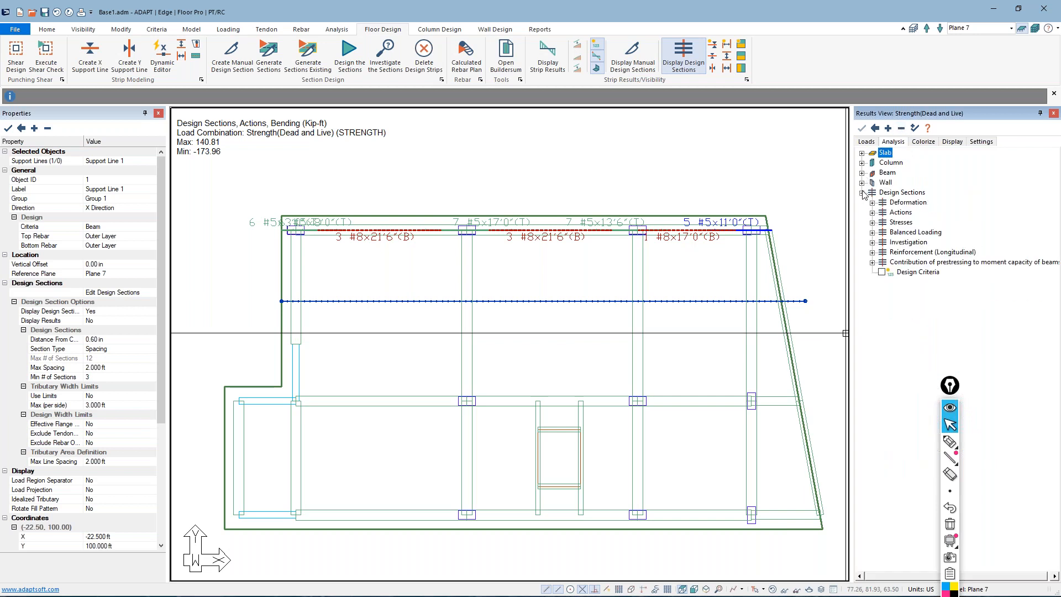
pyautogui.click(872, 252)
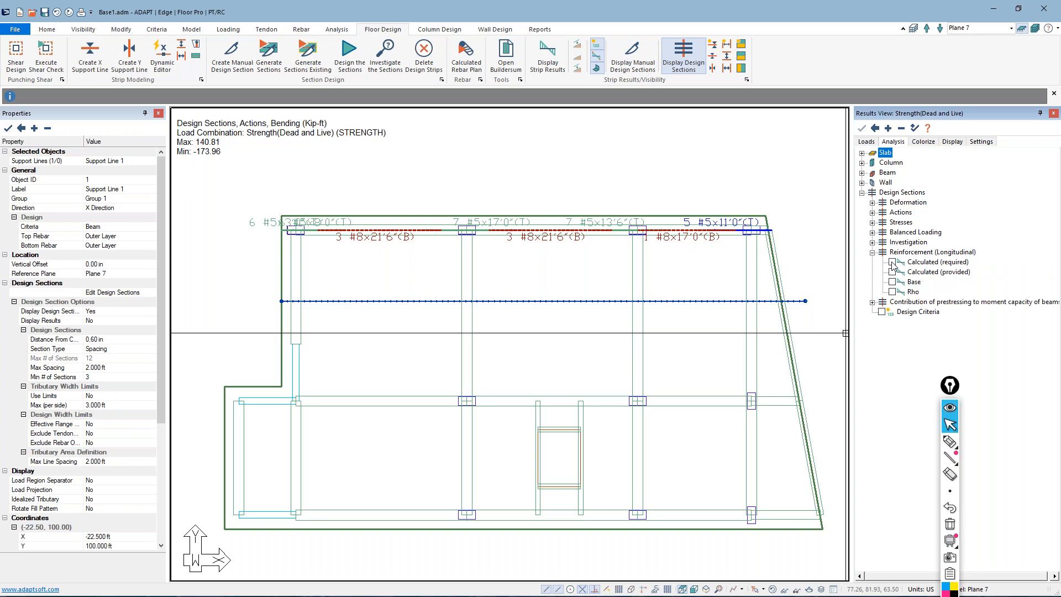
pyautogui.click(893, 262)
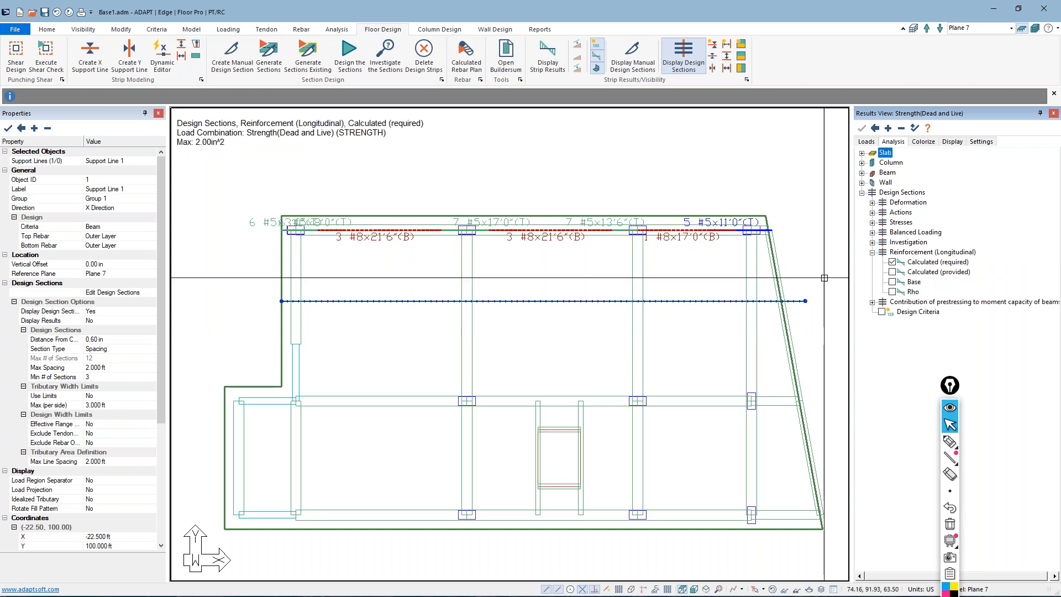
pyautogui.click(713, 56)
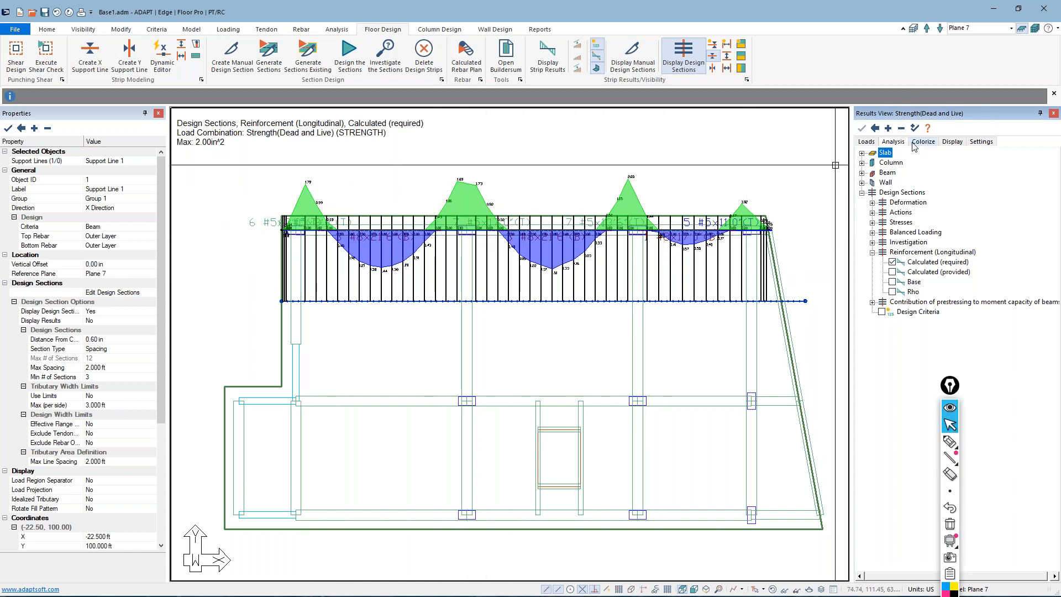
# Switch to the Envelope combination and compare required with provided reinforcement, leaving only Calculated (provided) displayed
pyautogui.click(866, 142)
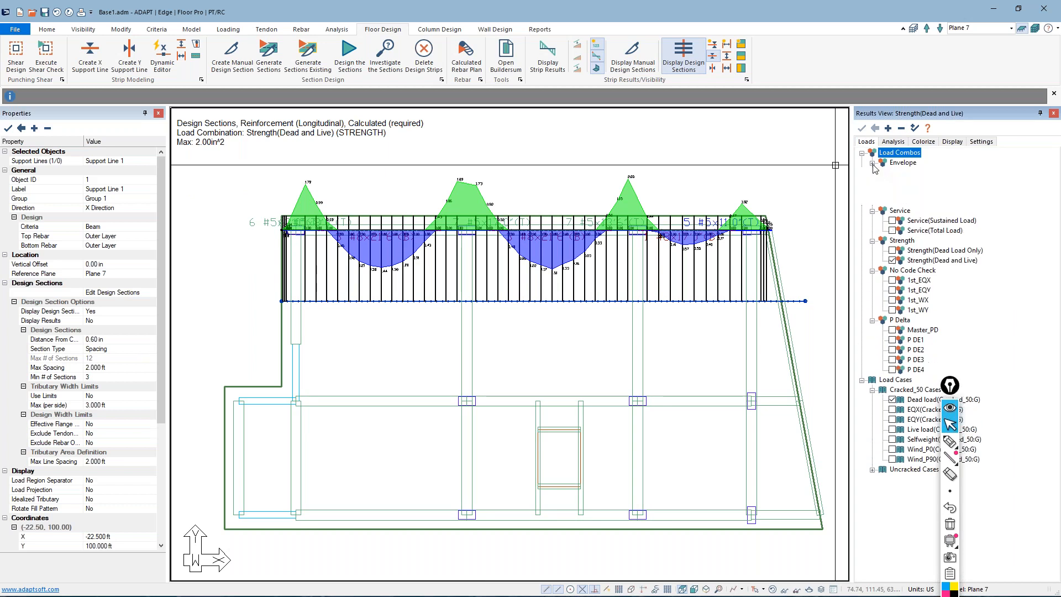
pyautogui.click(892, 172)
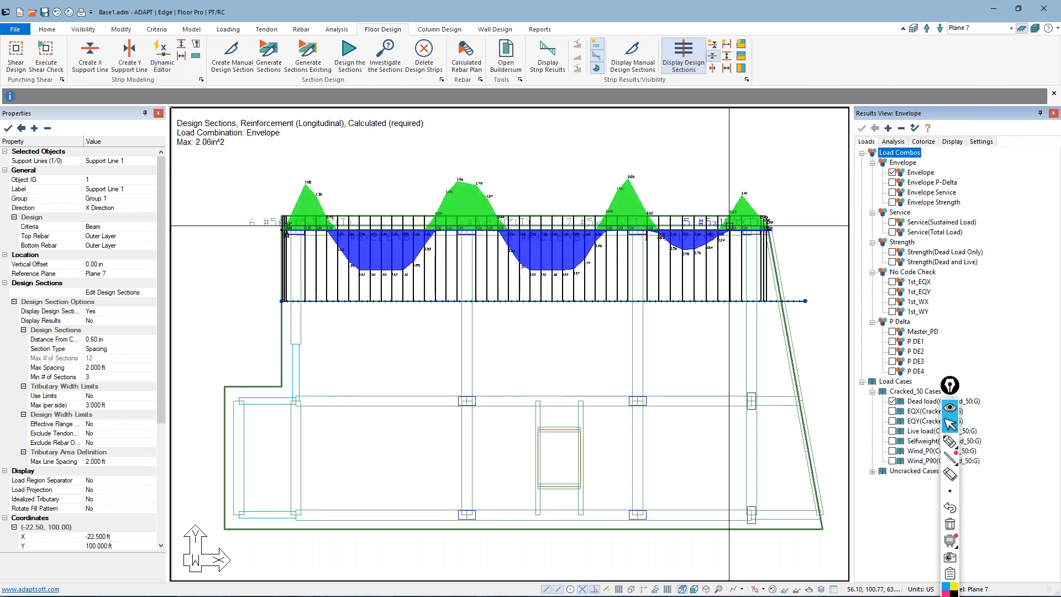
pyautogui.click(901, 142)
pyautogui.click(892, 272)
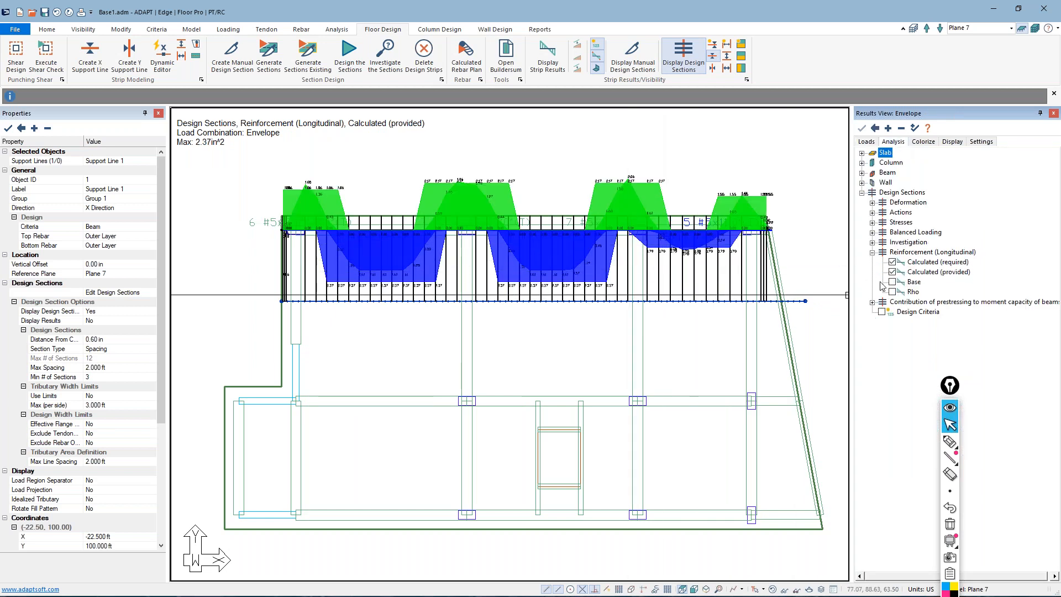
pyautogui.click(892, 262)
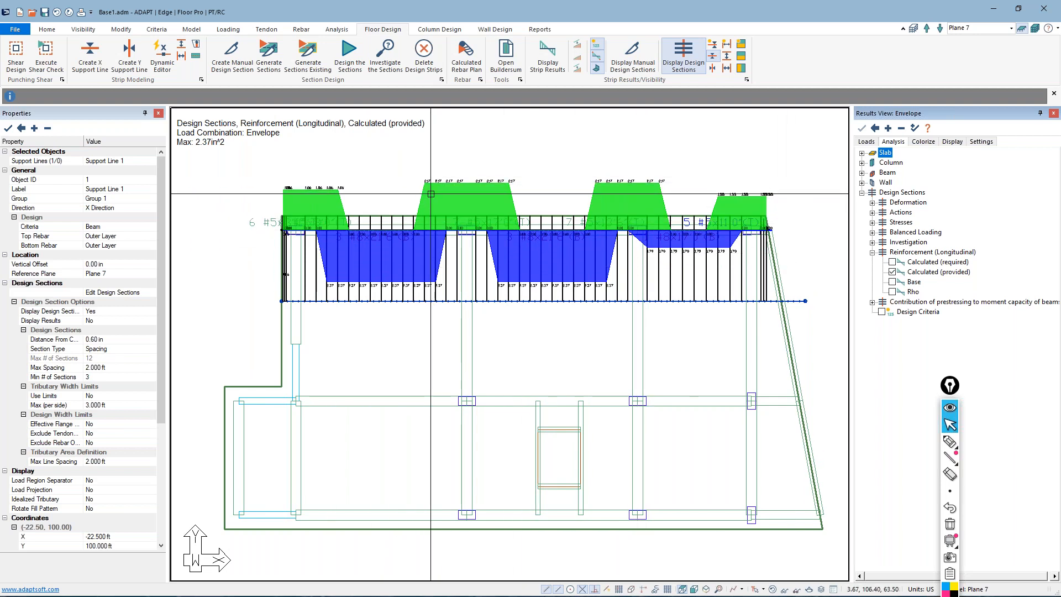
pyautogui.scroll(-2, 431, 194)
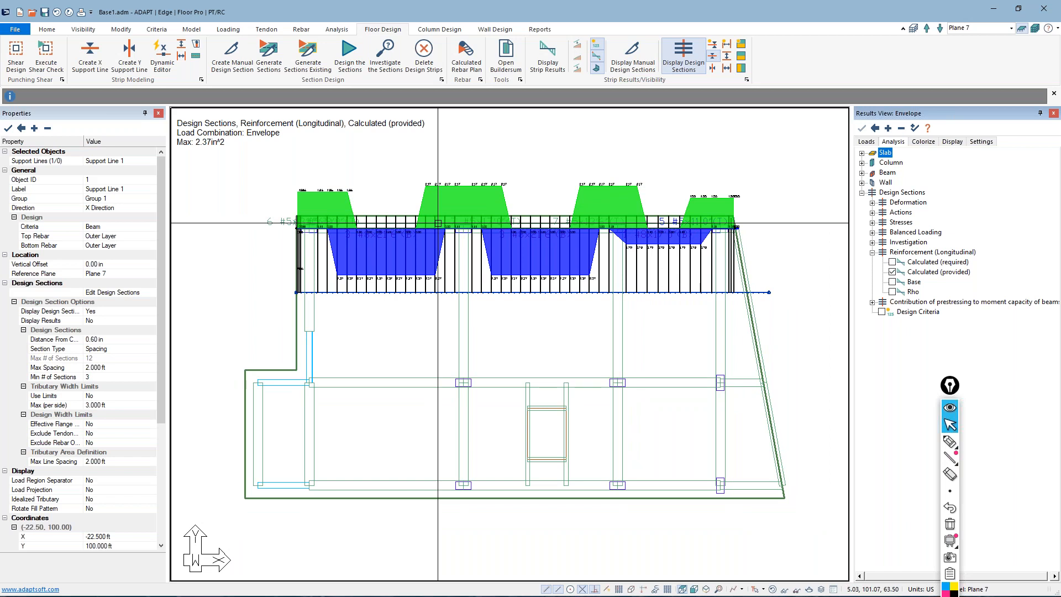
# Examine the geometry, reinforcement and design summary of a design section in the middle span, and close the support line's properties
pyautogui.click(542, 248)
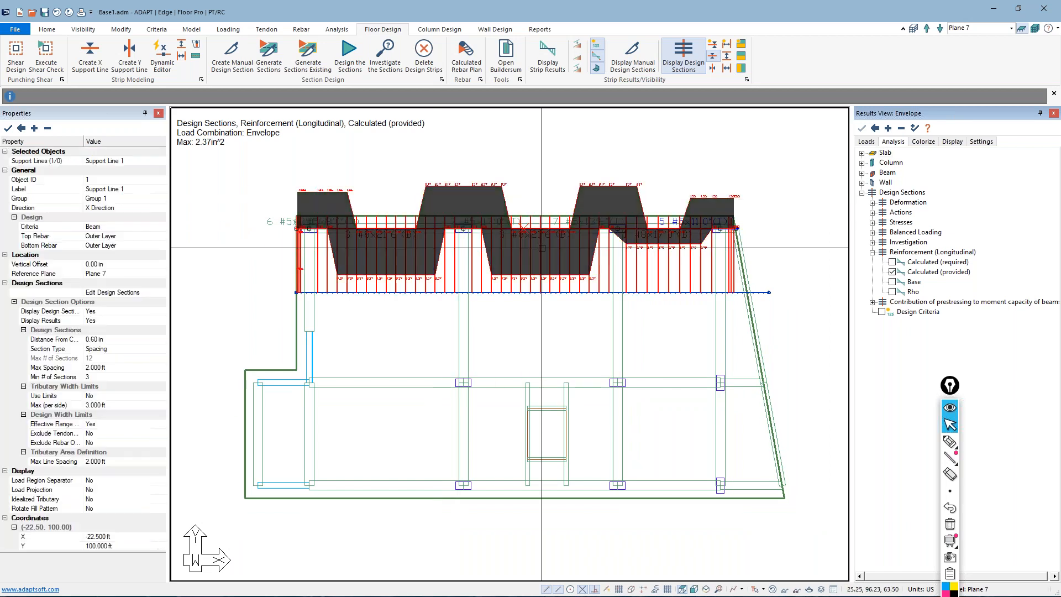
pyautogui.doubleClick(542, 248)
pyautogui.click(126, 52)
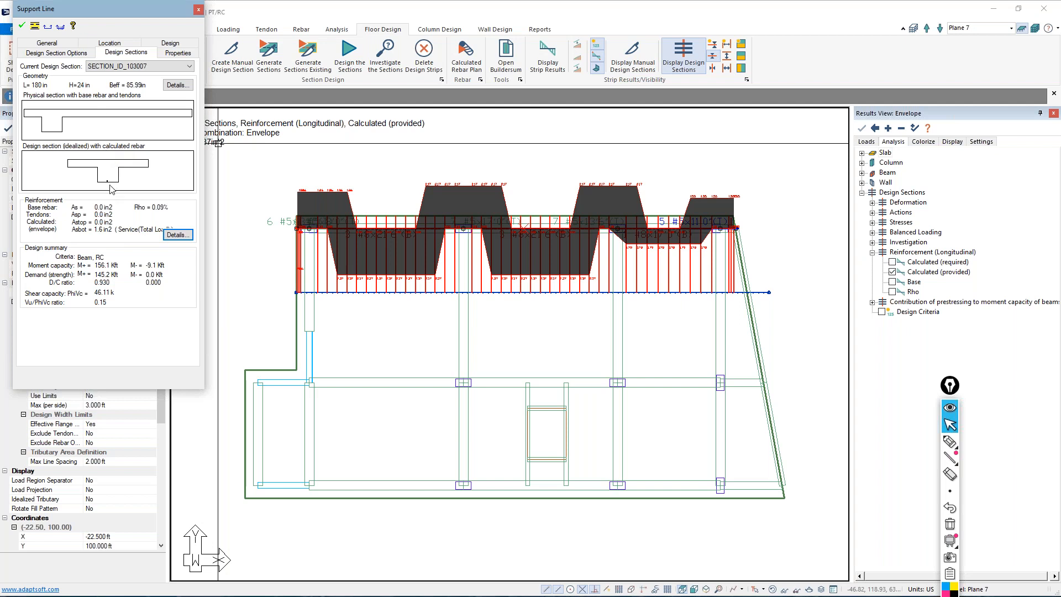
pyautogui.click(250, 239)
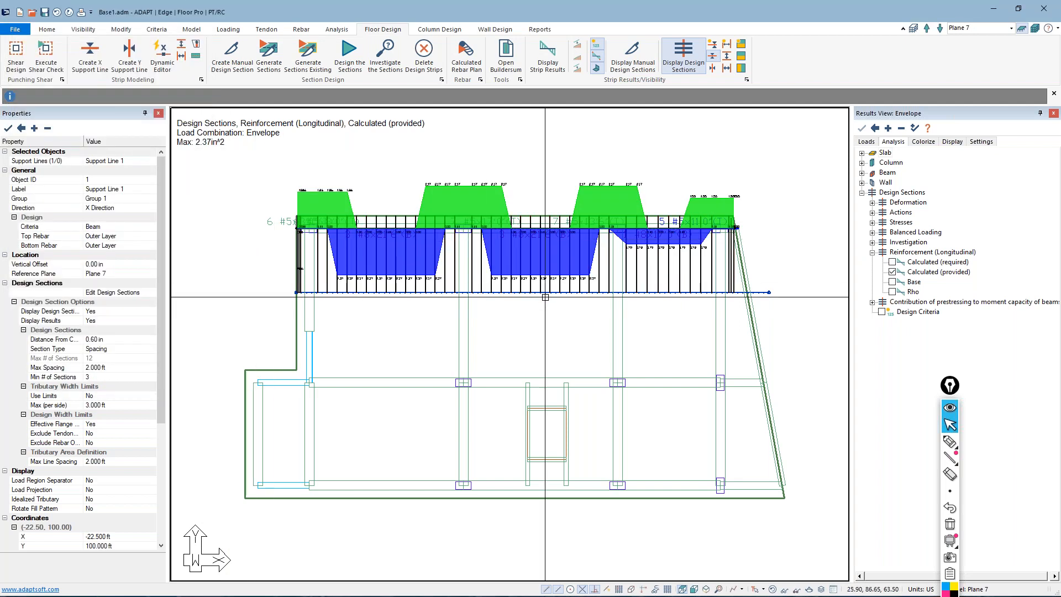
pyautogui.scroll(-2, 545, 297)
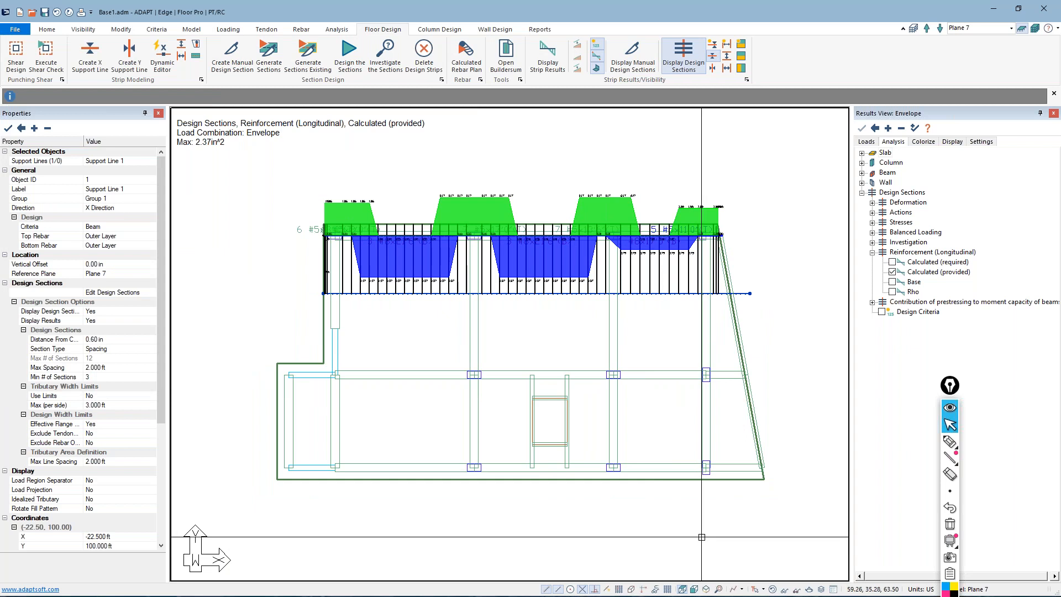
# Clear the support line results from view and show only the columns of the whole multi-level building in isometric view
pyautogui.click(772, 589)
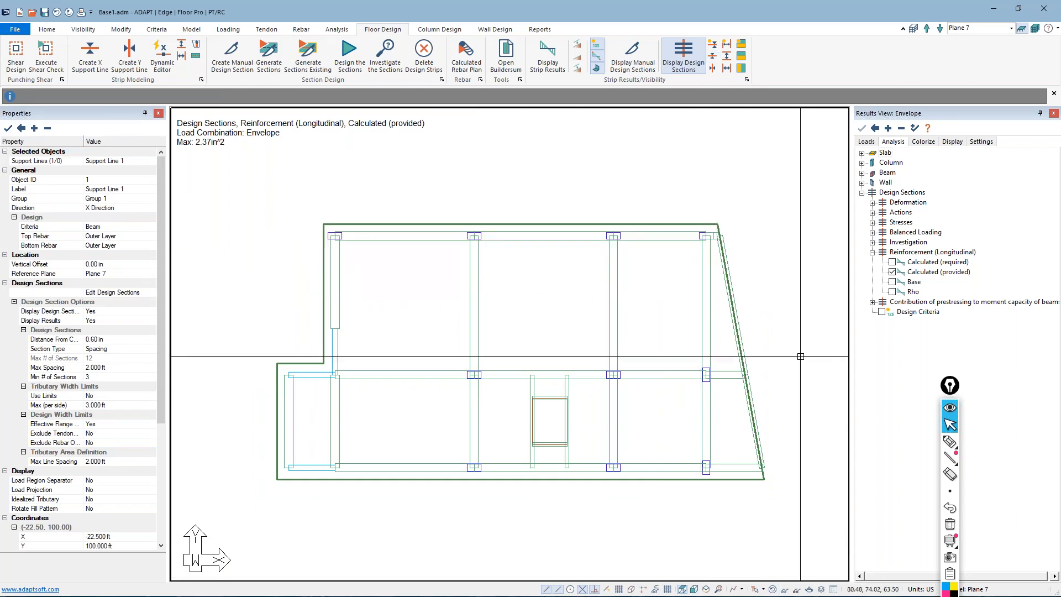
pyautogui.click(707, 589)
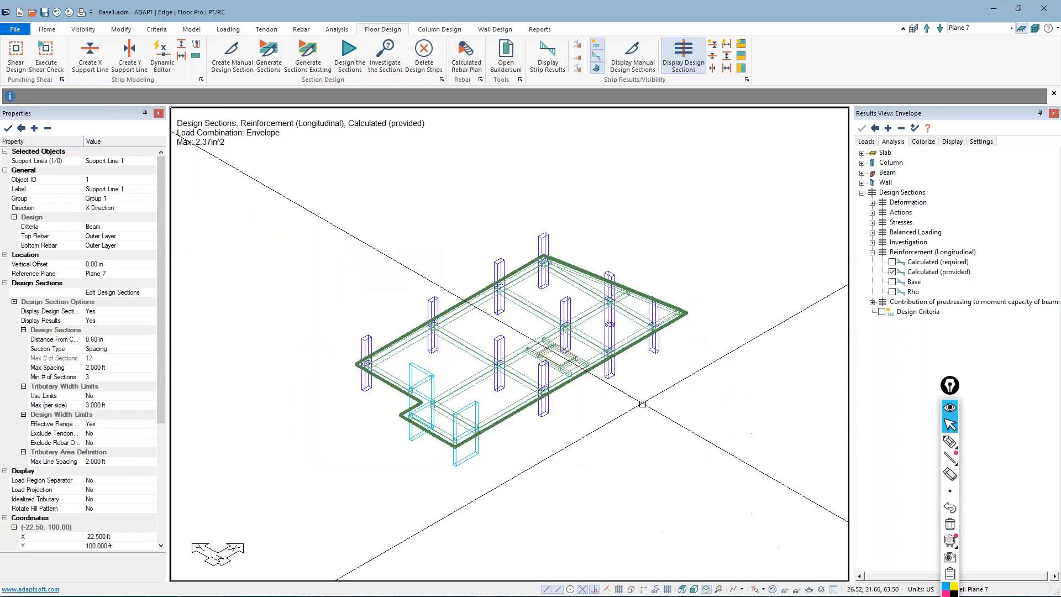
pyautogui.click(1035, 28)
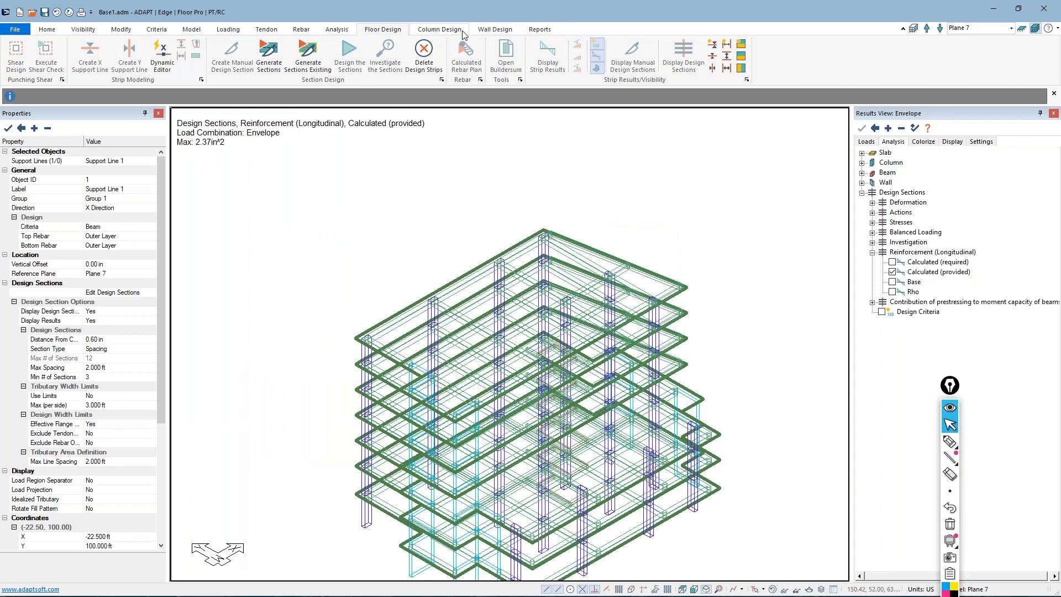
pyautogui.click(457, 31)
pyautogui.click(457, 55)
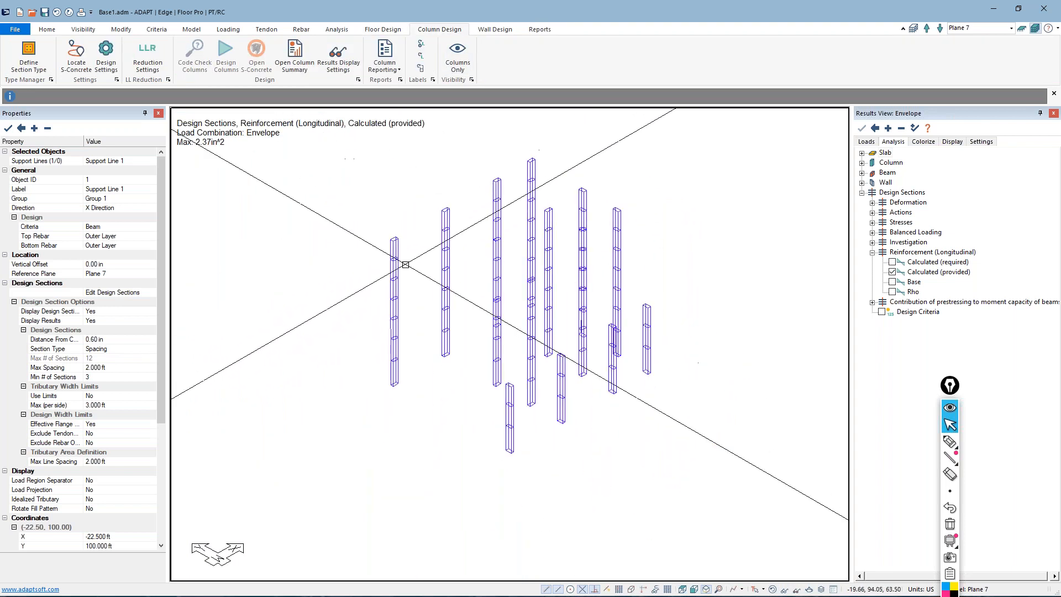
# Check the top column's section type, and assign the model's whole leftmost column stack a design group with Auto assign new grouped
pyautogui.doubleClick(393, 243)
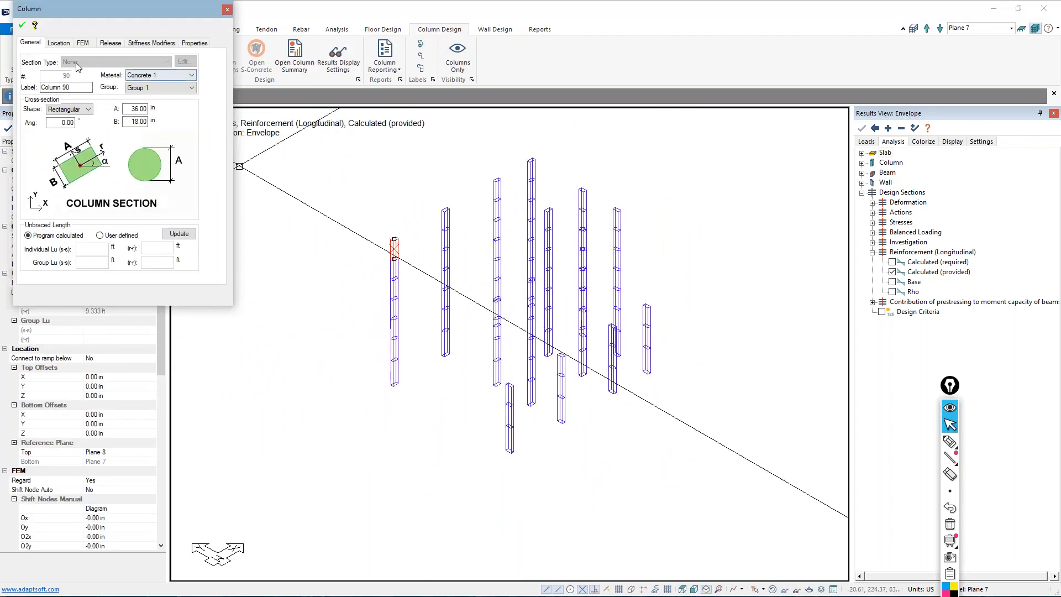
pyautogui.click(319, 300)
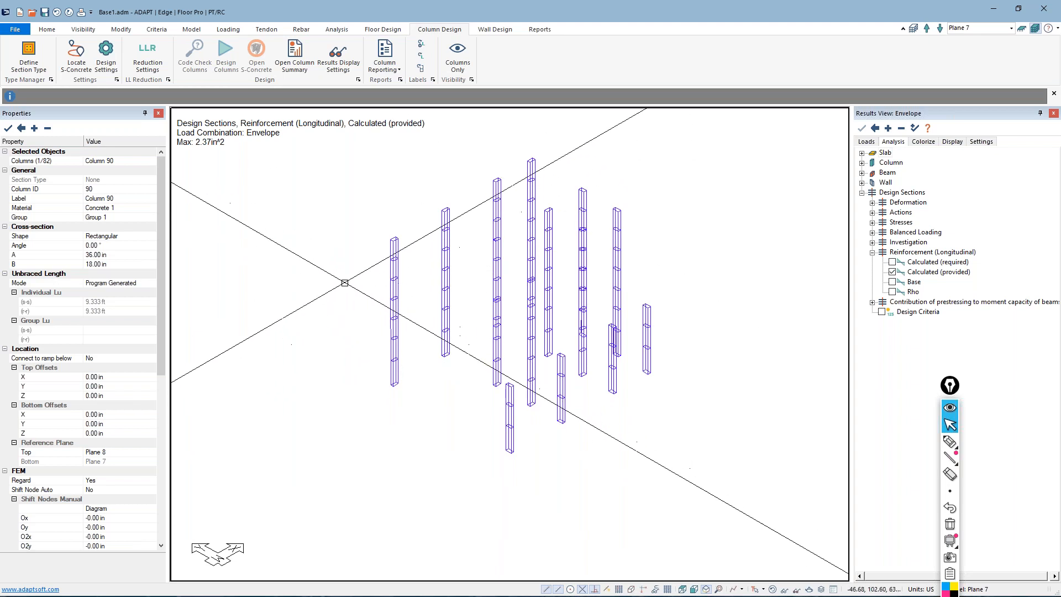
pyautogui.moveTo(412, 407); pyautogui.dragTo(366, 215)
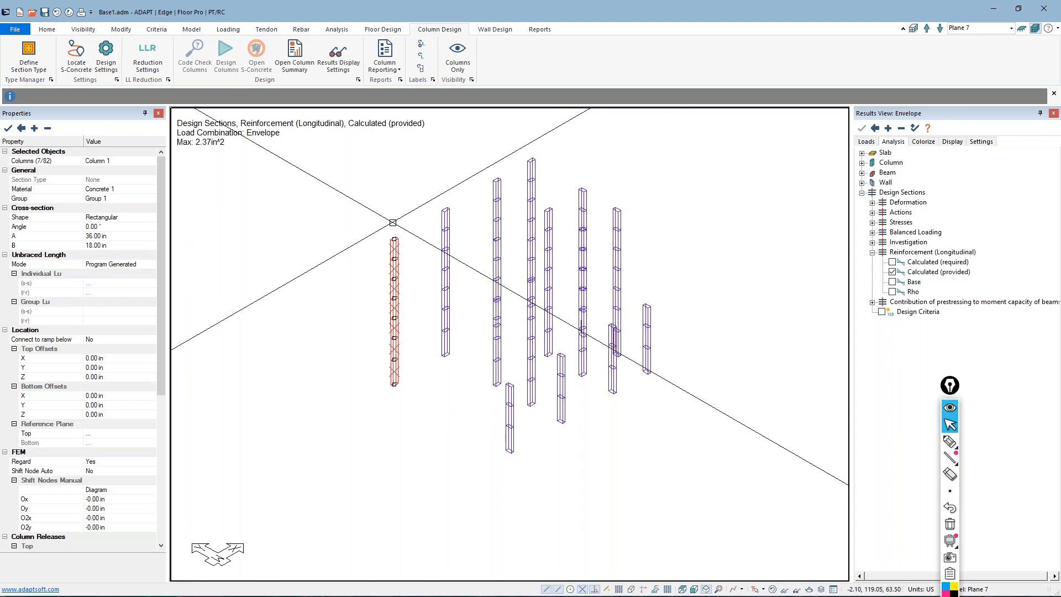
pyautogui.click(121, 29)
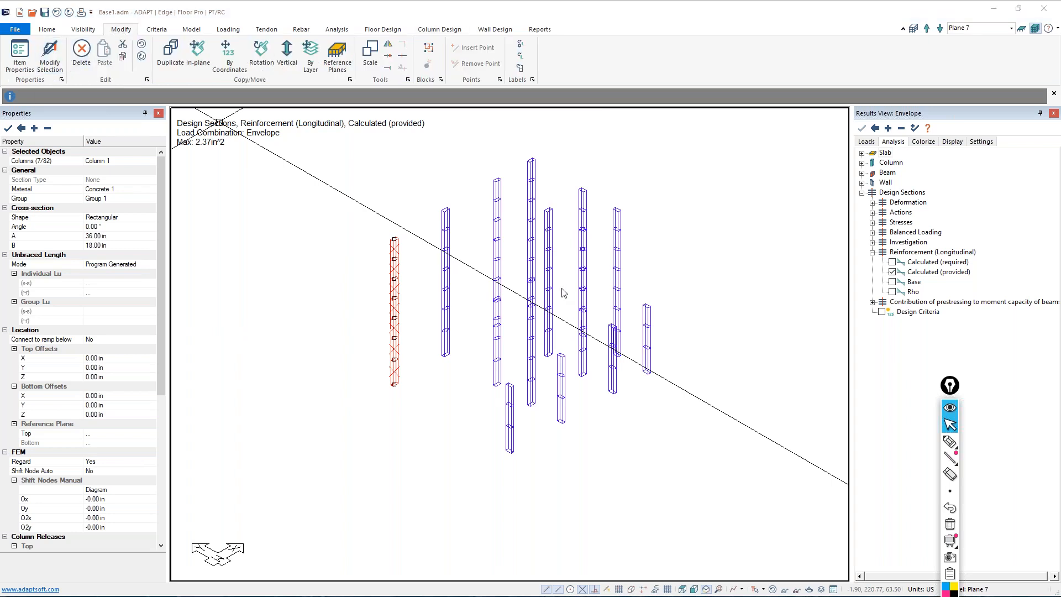
pyautogui.click(571, 142)
pyautogui.click(501, 263)
pyautogui.click(563, 263)
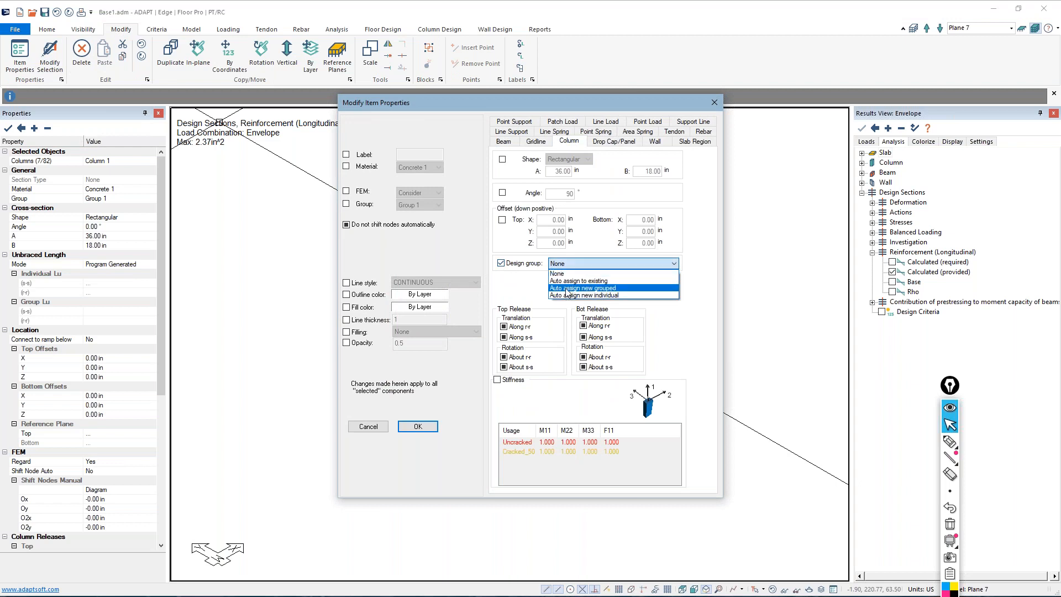
pyautogui.click(587, 289)
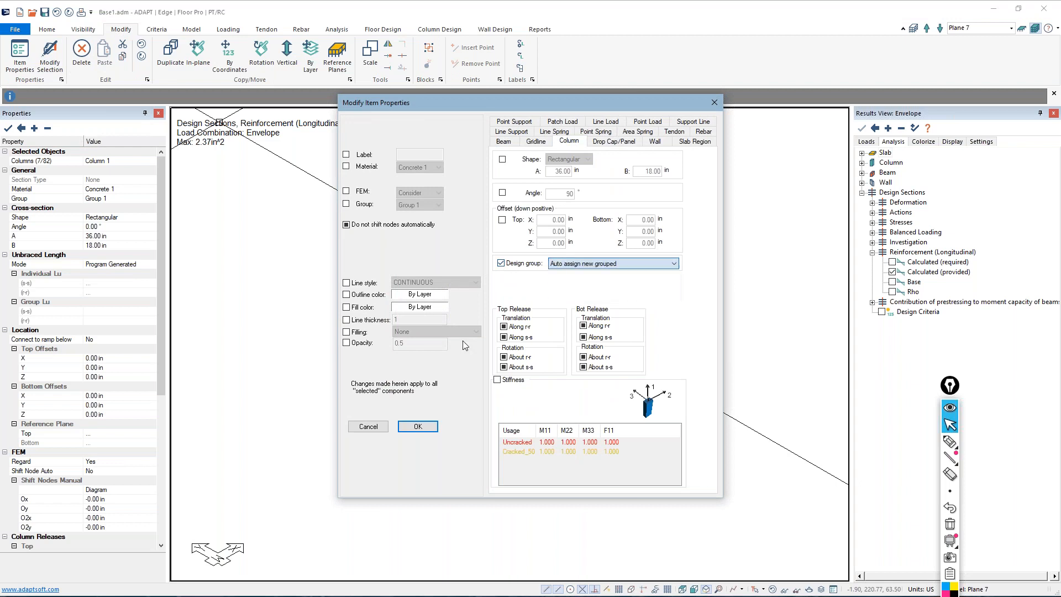
pyautogui.click(419, 426)
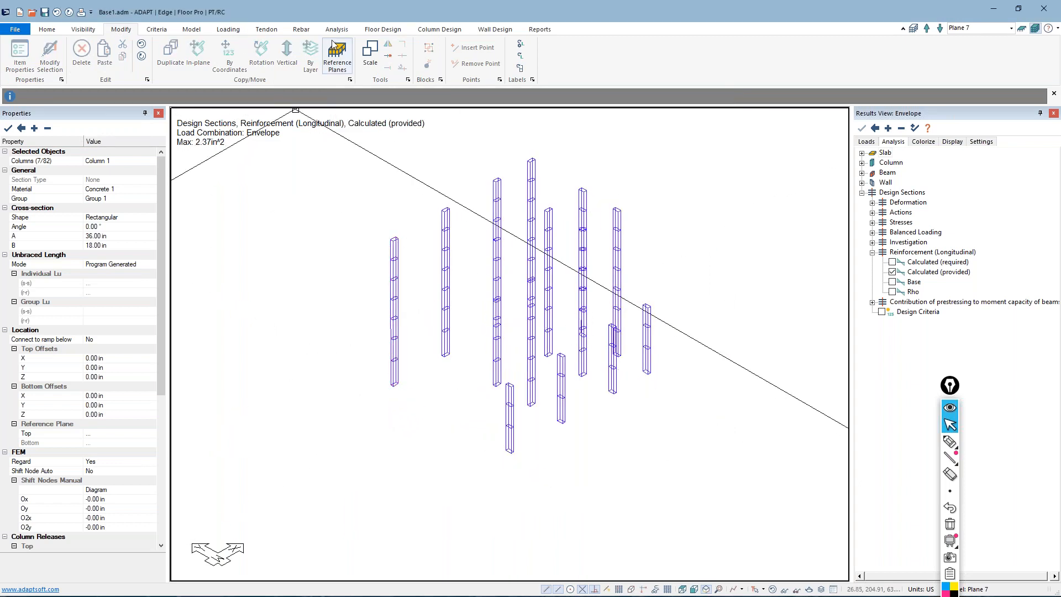
# Open the 36 x 18 column section type in the Type Manager
pyautogui.click(439, 30)
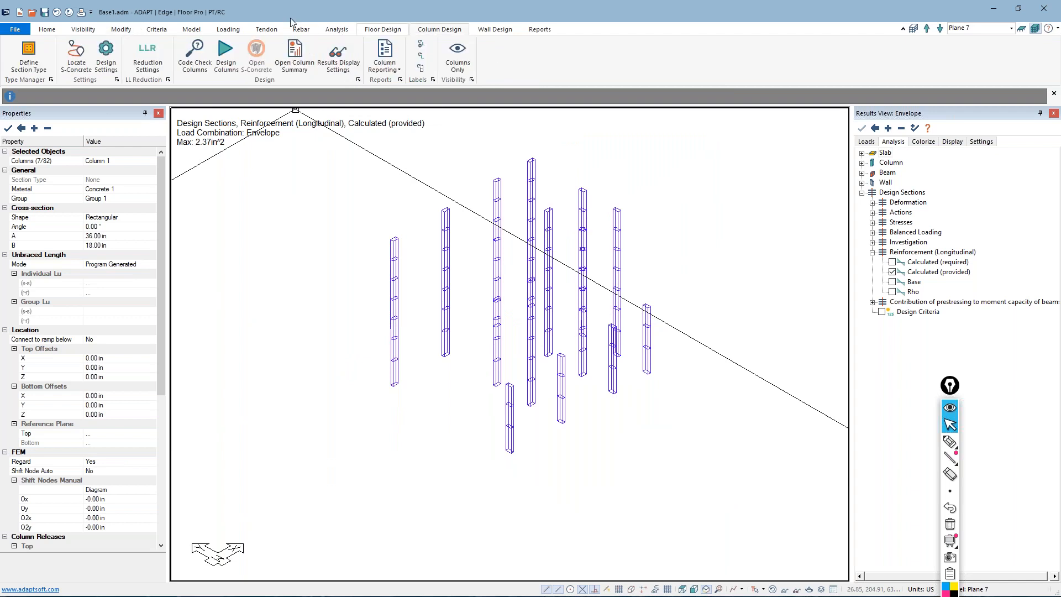
pyautogui.click(28, 51)
pyautogui.click(332, 195)
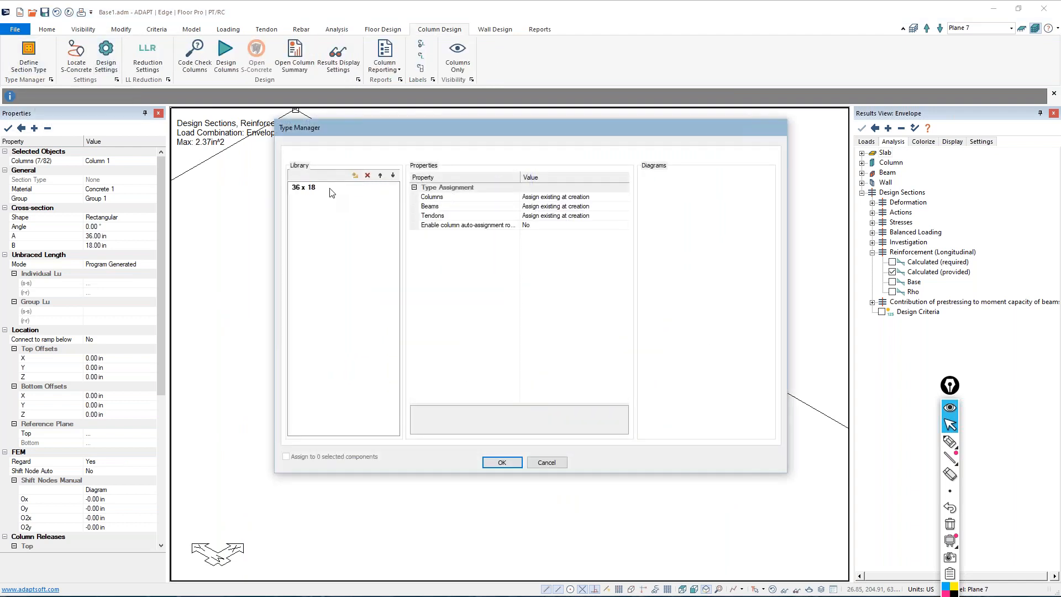
pyautogui.click(330, 190)
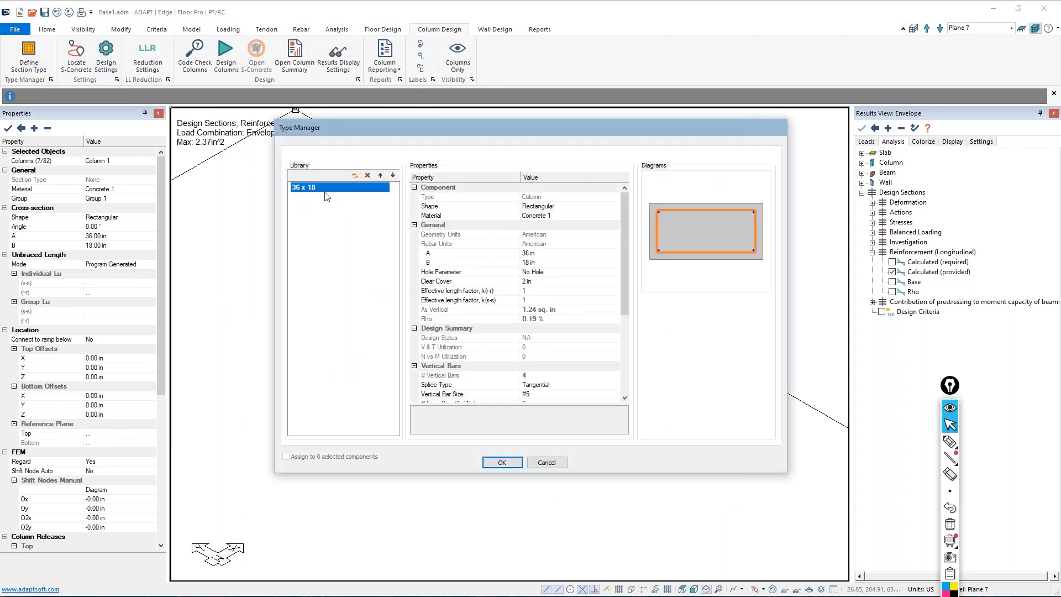
pyautogui.moveTo(394, 134); pyautogui.dragTo(357, 371)
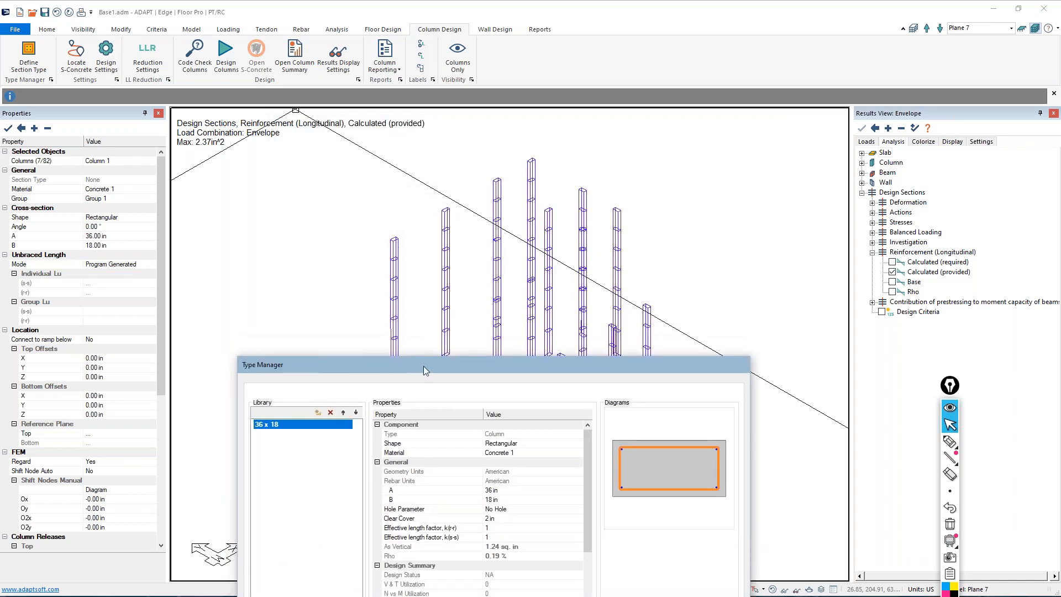
pyautogui.moveTo(423, 366); pyautogui.dragTo(409, 232)
# Review the section type's reinforcement properties and set the vertical bar size to #9
pyautogui.scroll(-3, 481, 386)
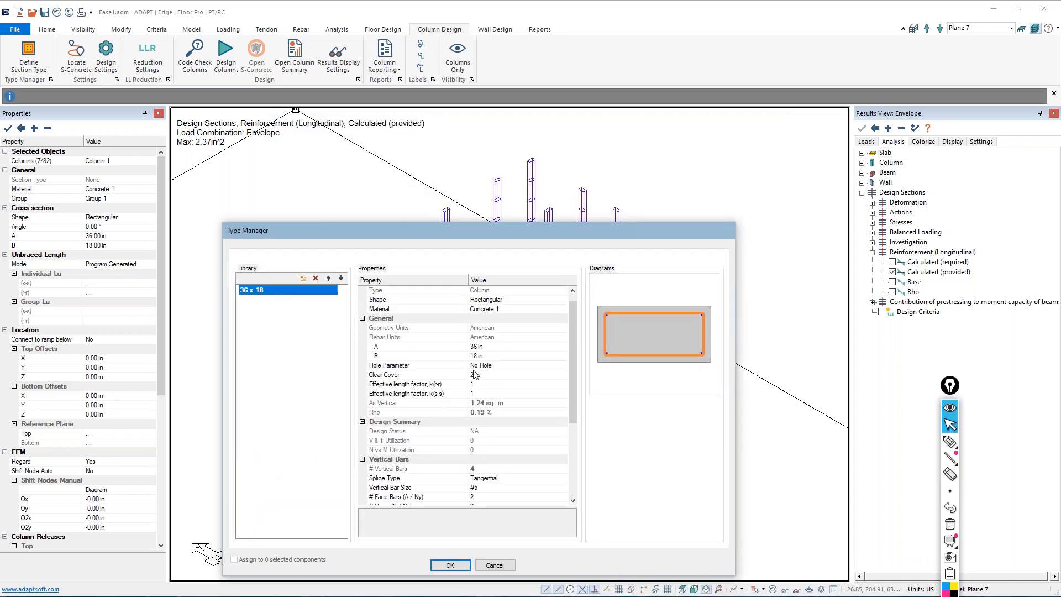
pyautogui.scroll(-3, 476, 380)
pyautogui.scroll(3, 475, 373)
pyautogui.scroll(-3, 473, 365)
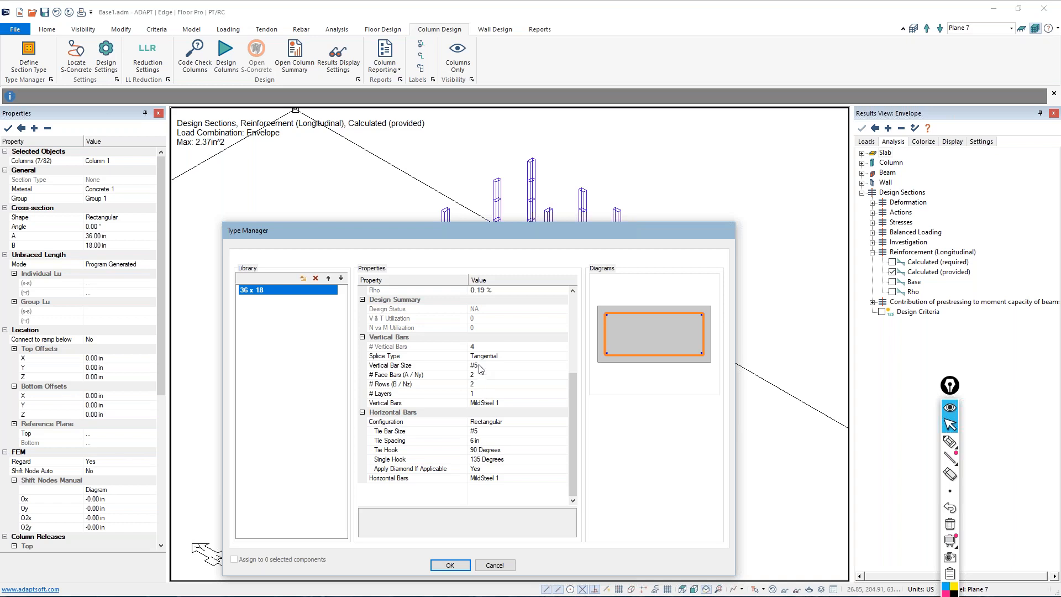
pyautogui.click(478, 365)
pyautogui.click(481, 415)
pyautogui.click(488, 365)
pyautogui.click(479, 423)
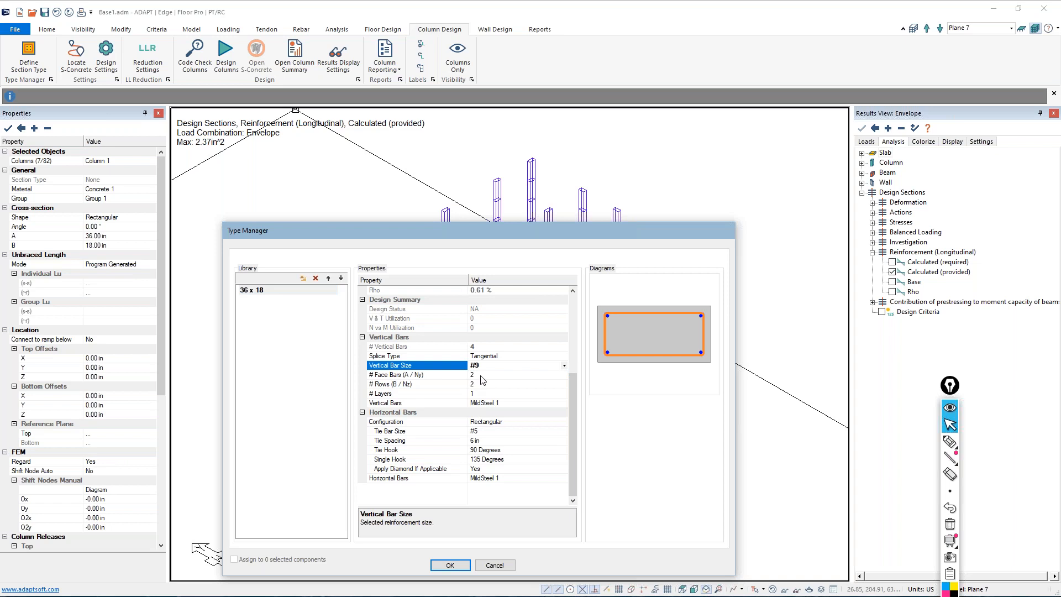
# Set the 36 x 18 section's vertical bar layout to 4 face bars along A and 3 rows along B
pyautogui.click(481, 375)
pyautogui.write('4')
pyautogui.click(484, 386)
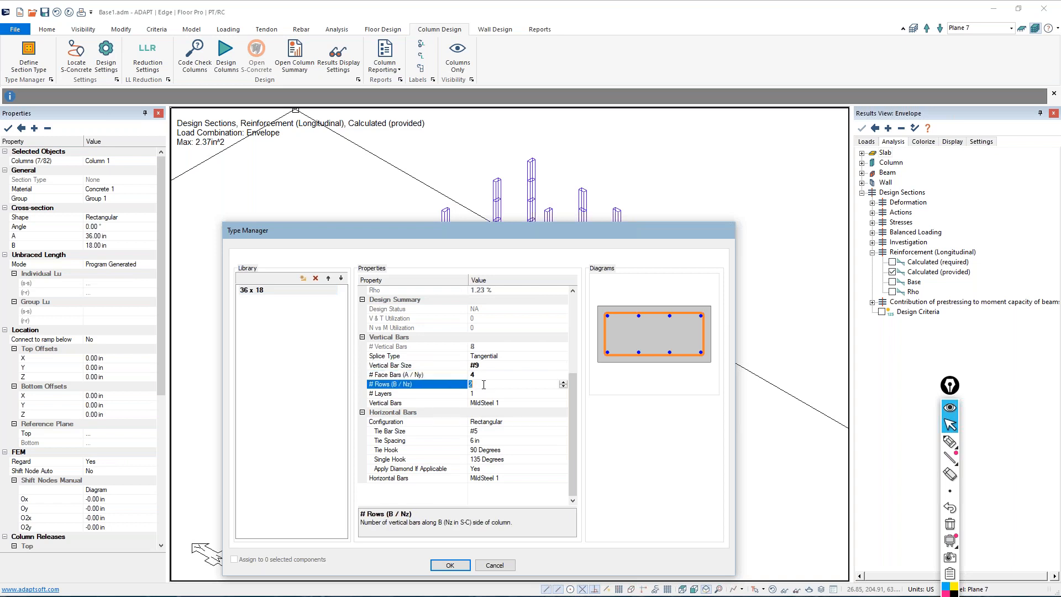
pyautogui.write('3')
pyautogui.press('BackSpace')
pyautogui.write('5')
pyautogui.press('Return')
pyautogui.press('Down')
pyautogui.click(520, 329)
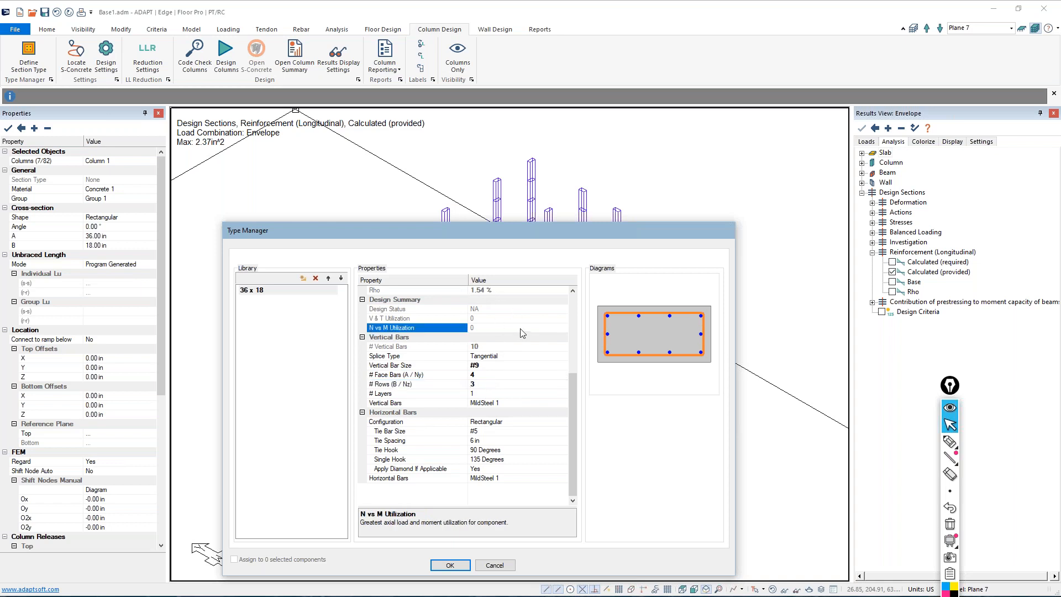
# Set the section's ties to #4 bars at 12 in spacing, keep the 135-degree single hook, and accept the section type
pyautogui.click(484, 432)
pyautogui.click(478, 448)
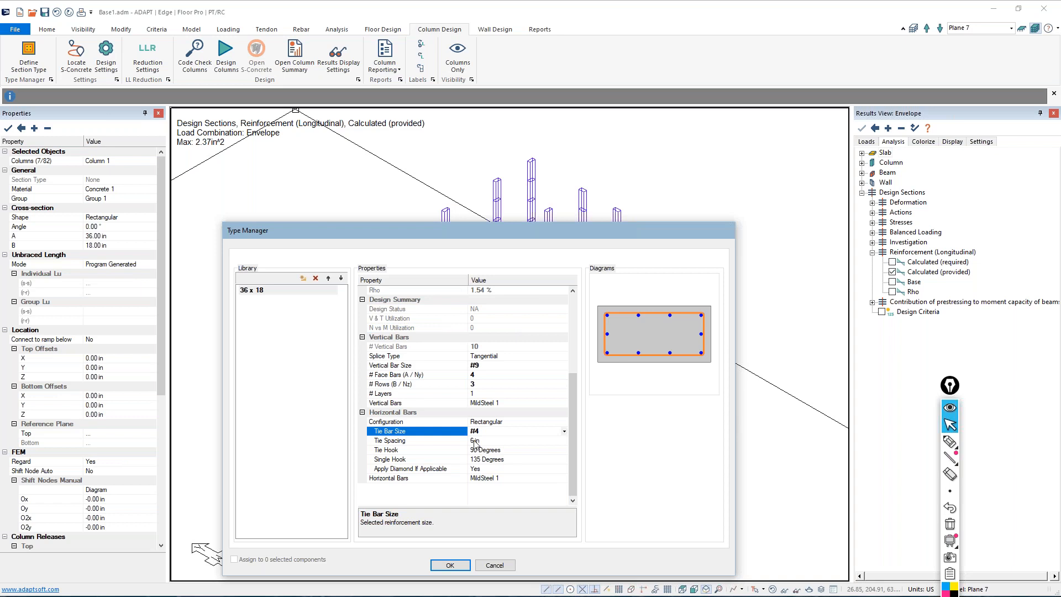
pyautogui.click(474, 442)
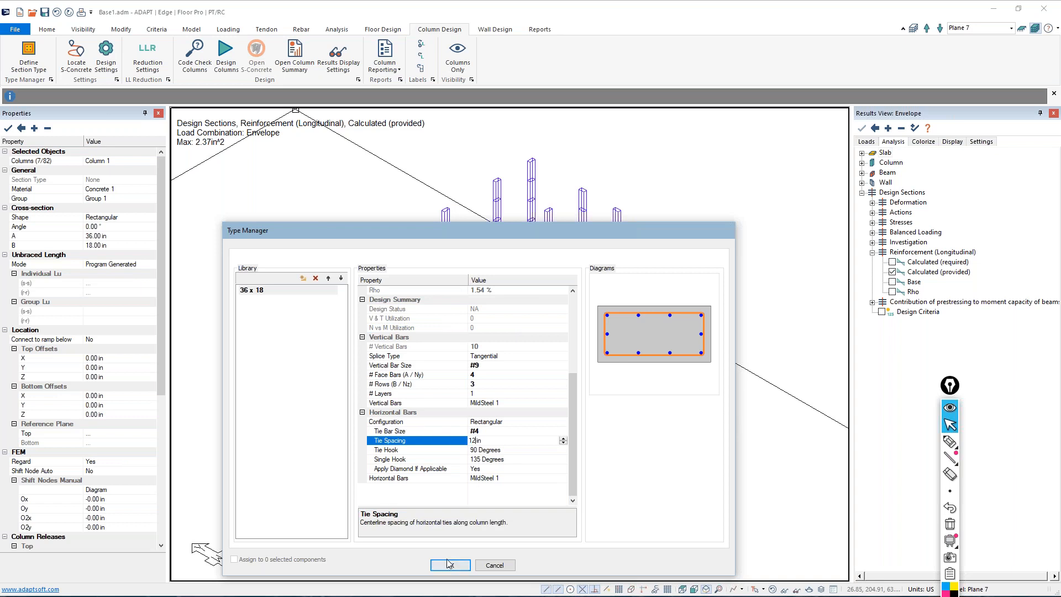
pyautogui.click(486, 460)
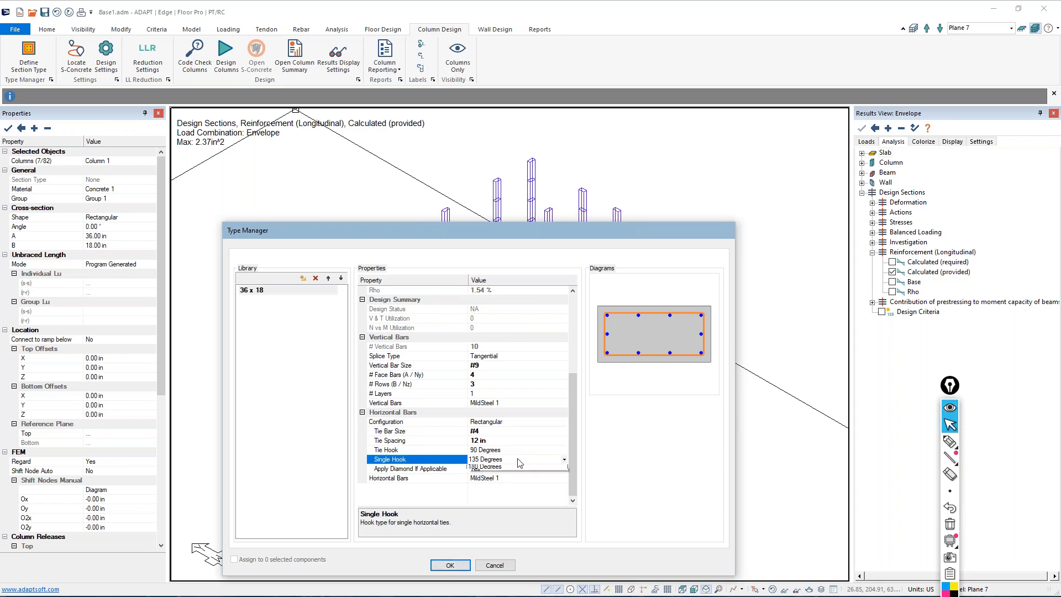
pyautogui.click(522, 399)
pyautogui.click(450, 566)
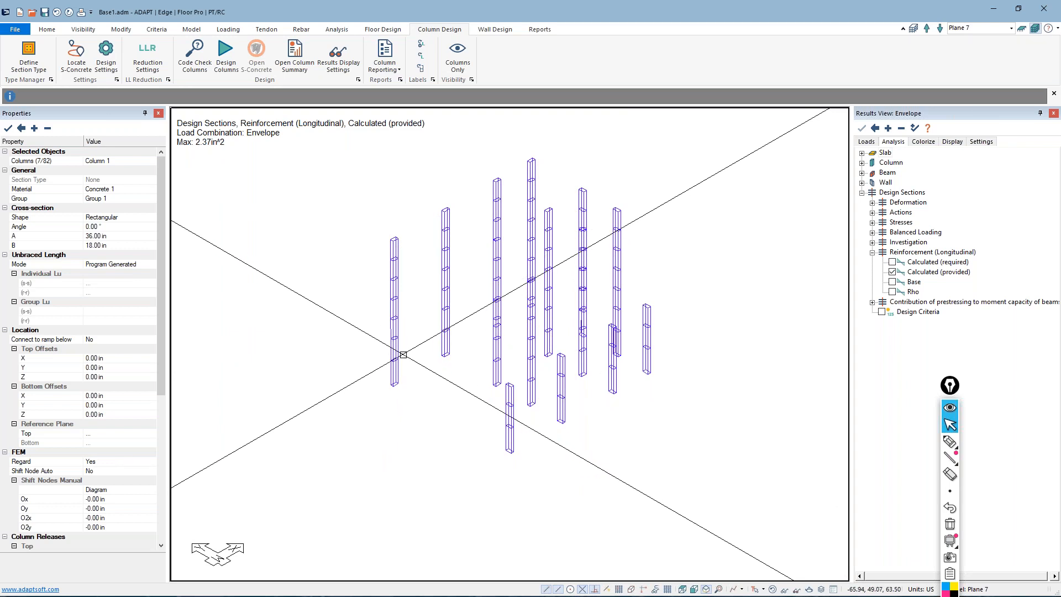
# In the column design options, set the force source to FEM and the hyperstatic source to Global analysis governs
pyautogui.click(102, 62)
pyautogui.scroll(3, 460, 184)
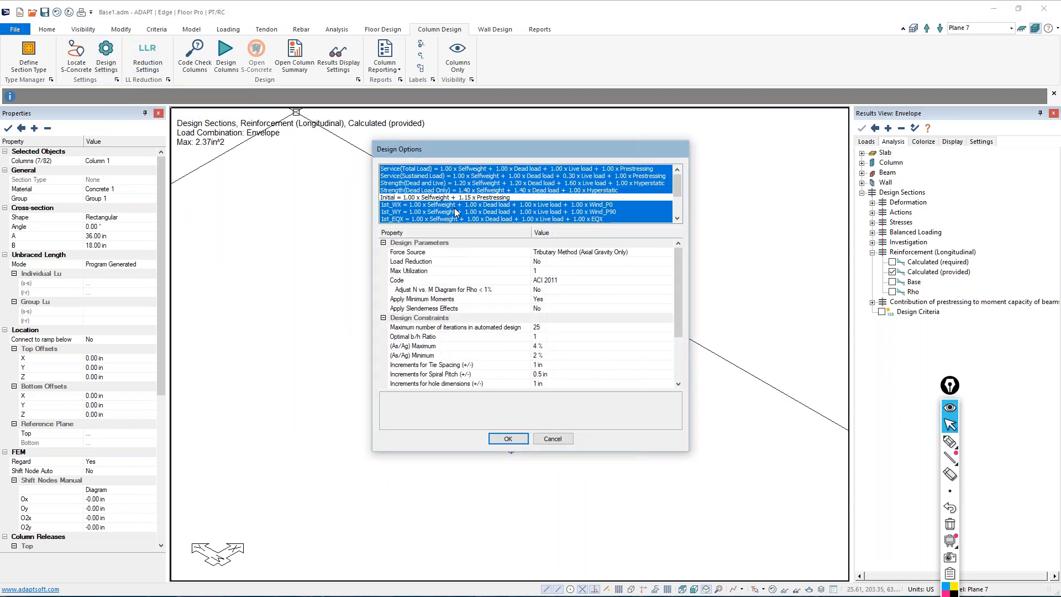
pyautogui.scroll(-2, 460, 184)
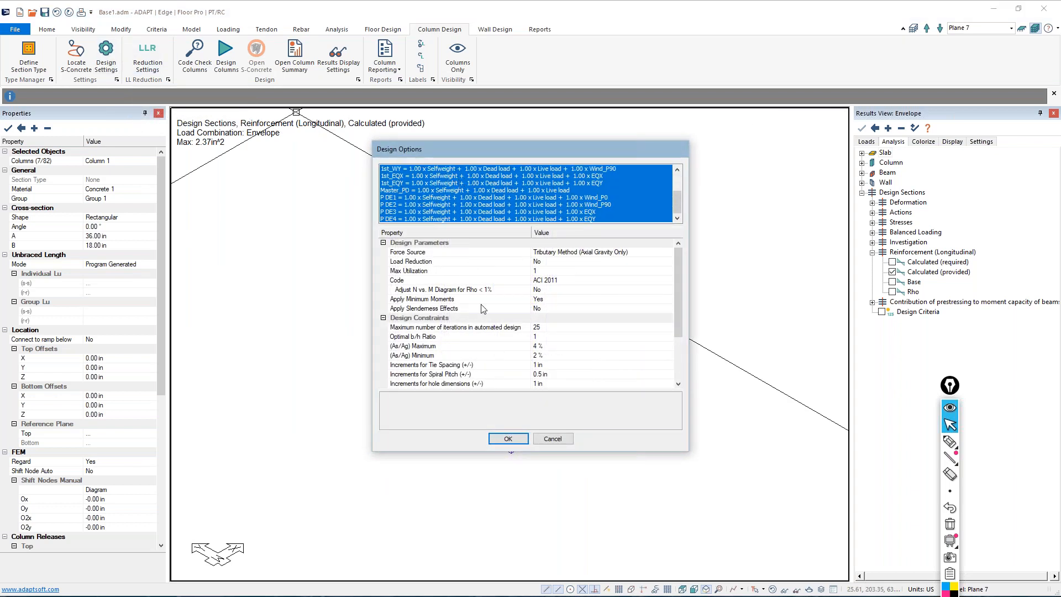
pyautogui.moveTo(434, 199); pyautogui.dragTo(442, 226)
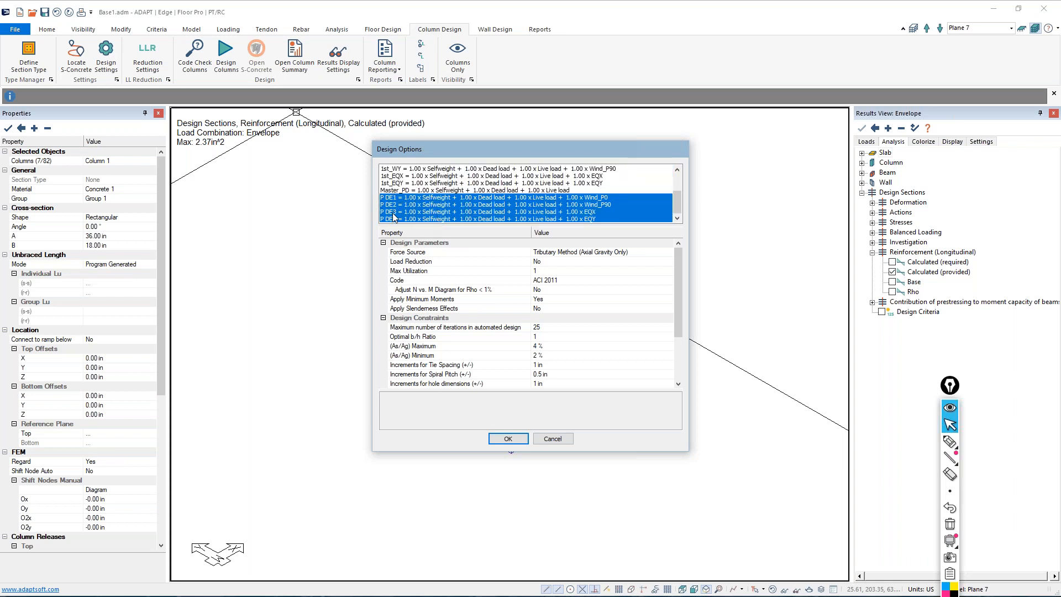
pyautogui.click(646, 252)
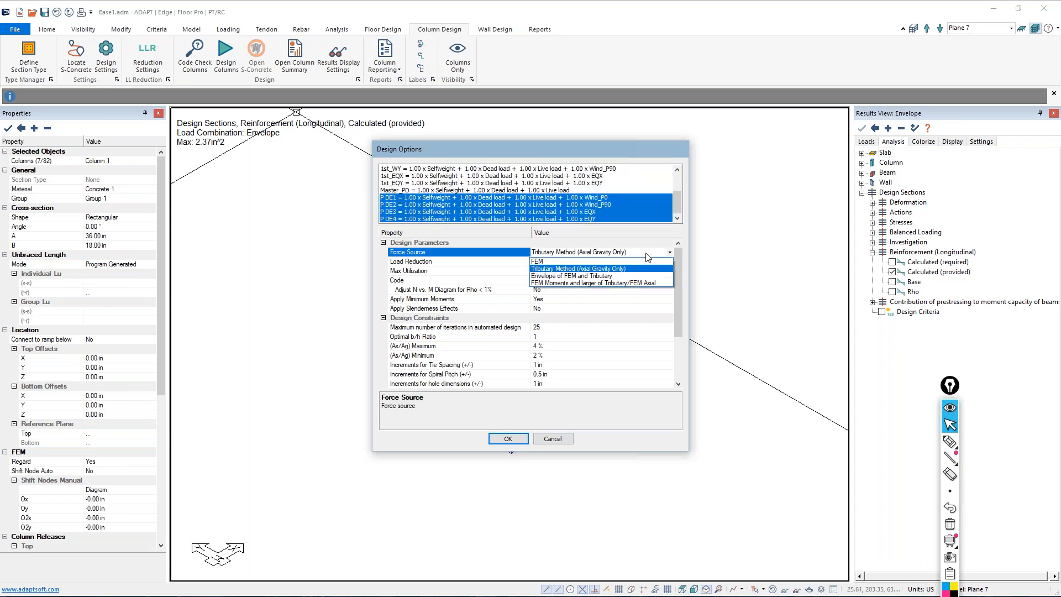
pyautogui.click(553, 262)
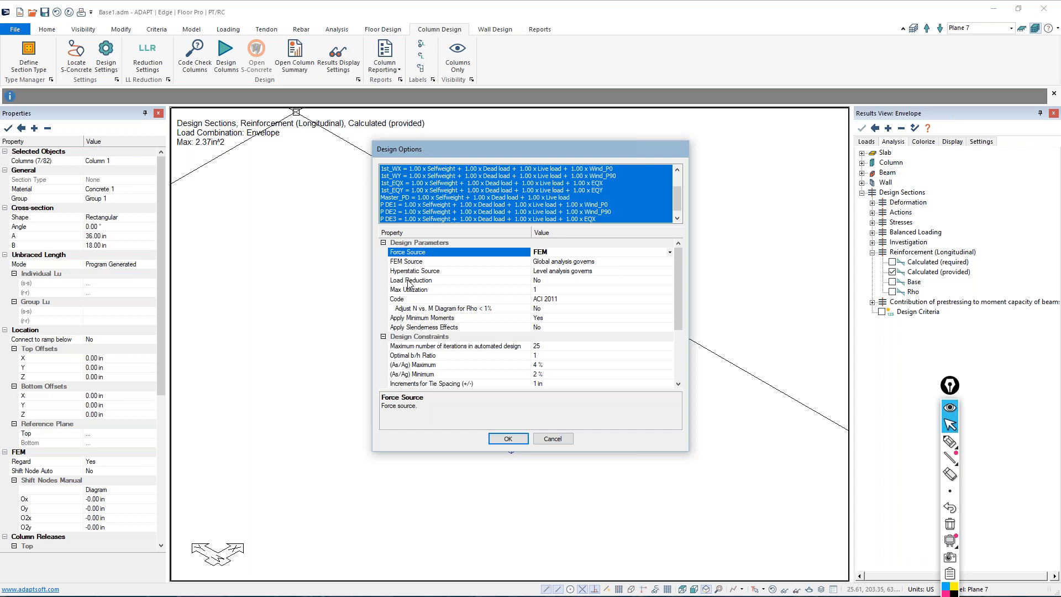
pyautogui.click(548, 275)
pyautogui.click(540, 289)
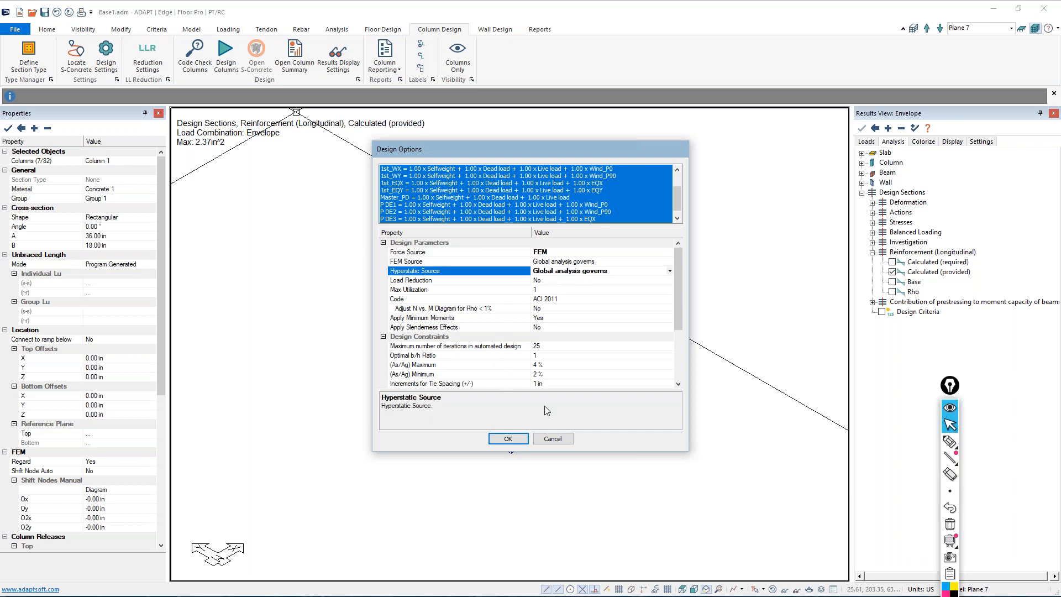
# Set the column design code to ACI 2014 and restrict the design combinations to P DE1 through P DE4
pyautogui.click(561, 301)
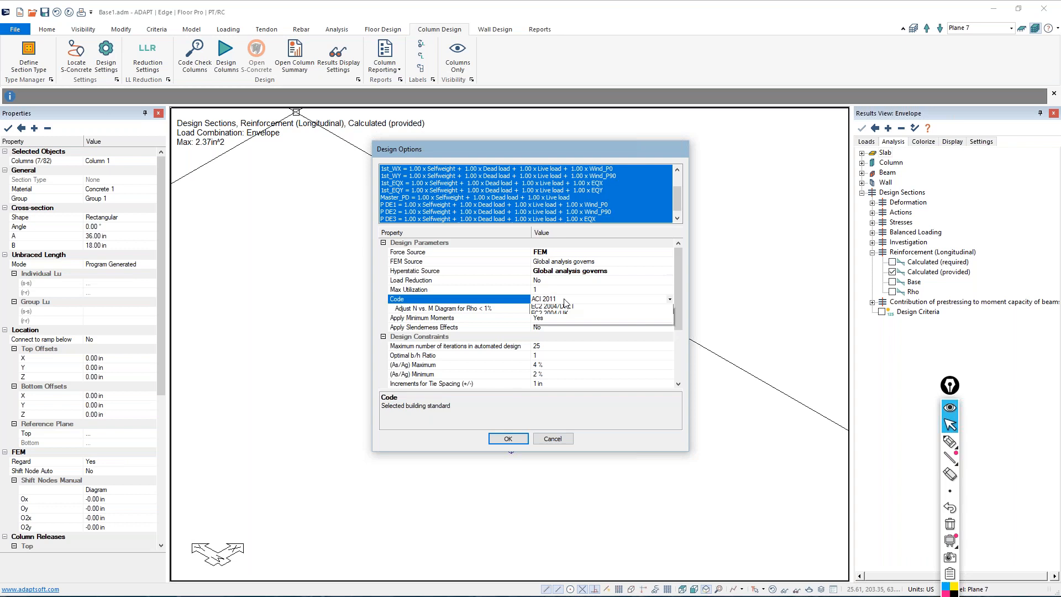
pyautogui.click(551, 345)
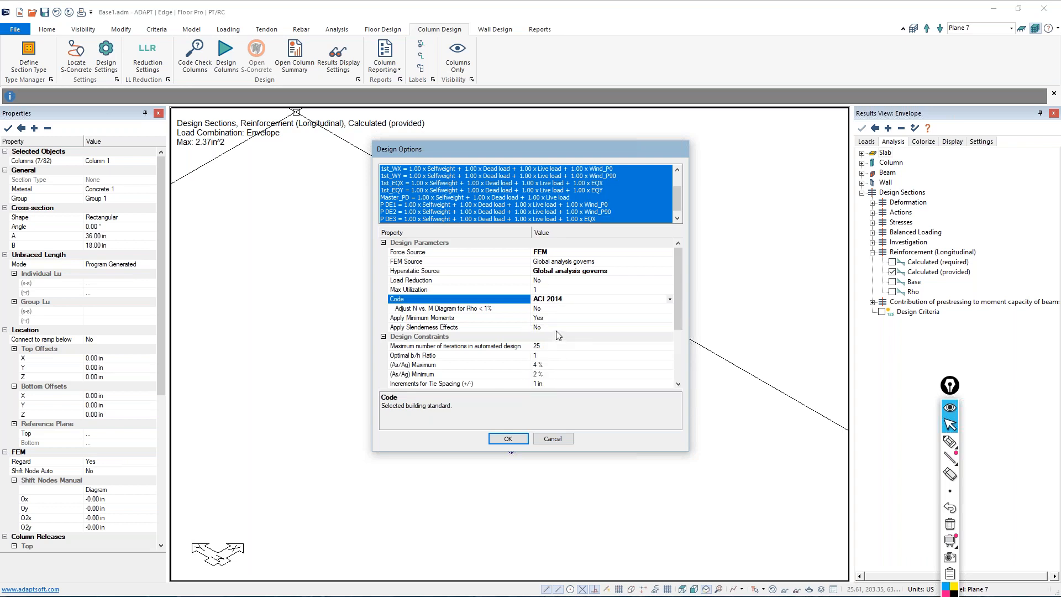
pyautogui.moveTo(419, 206); pyautogui.dragTo(409, 222)
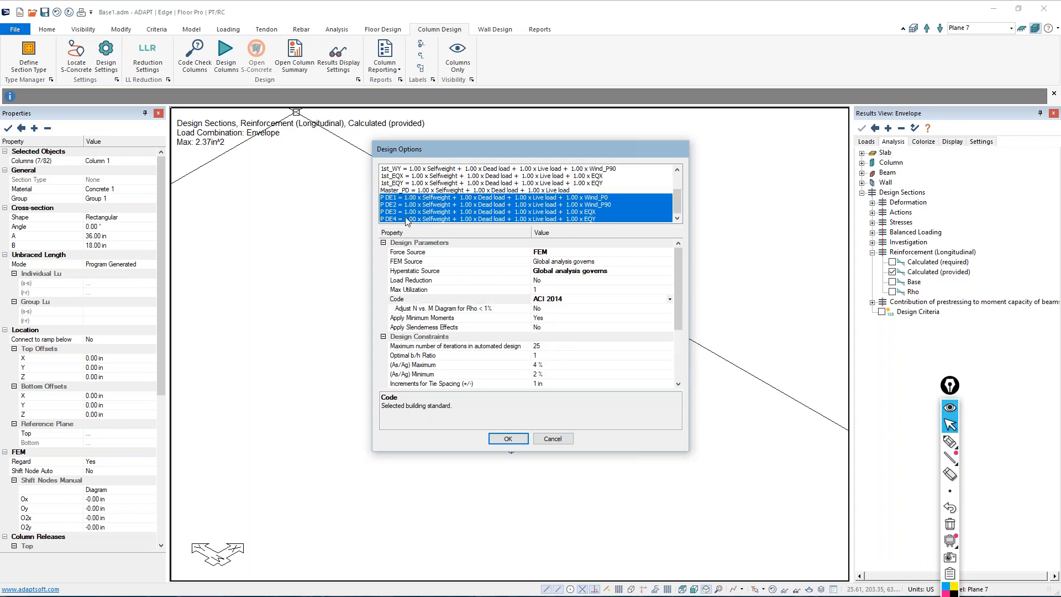
pyautogui.click(518, 440)
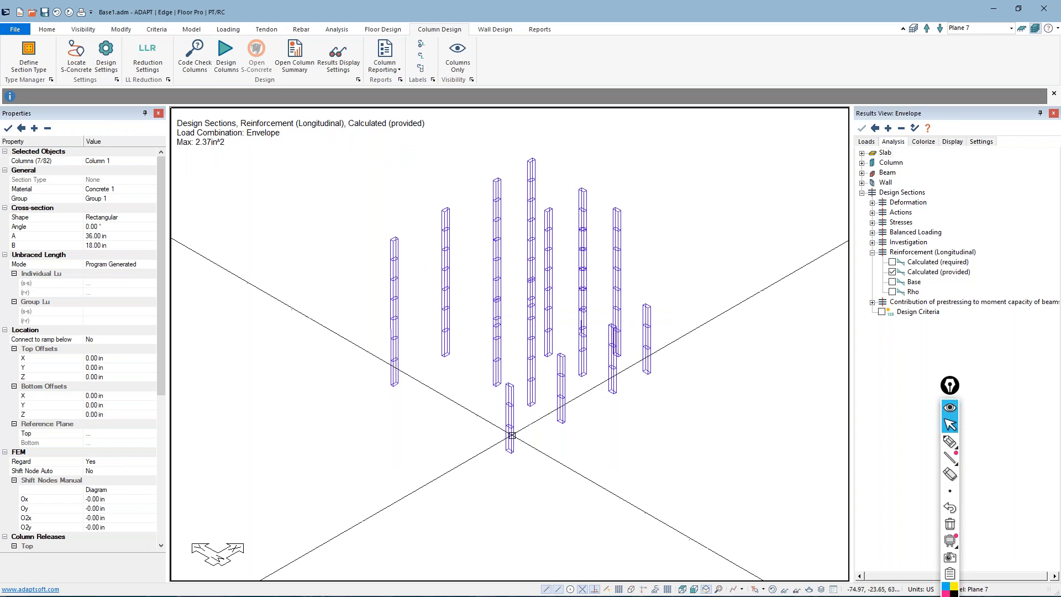
# Run the column code check on the 36 x 18 design group and clear the column stack selection
pyautogui.click(194, 60)
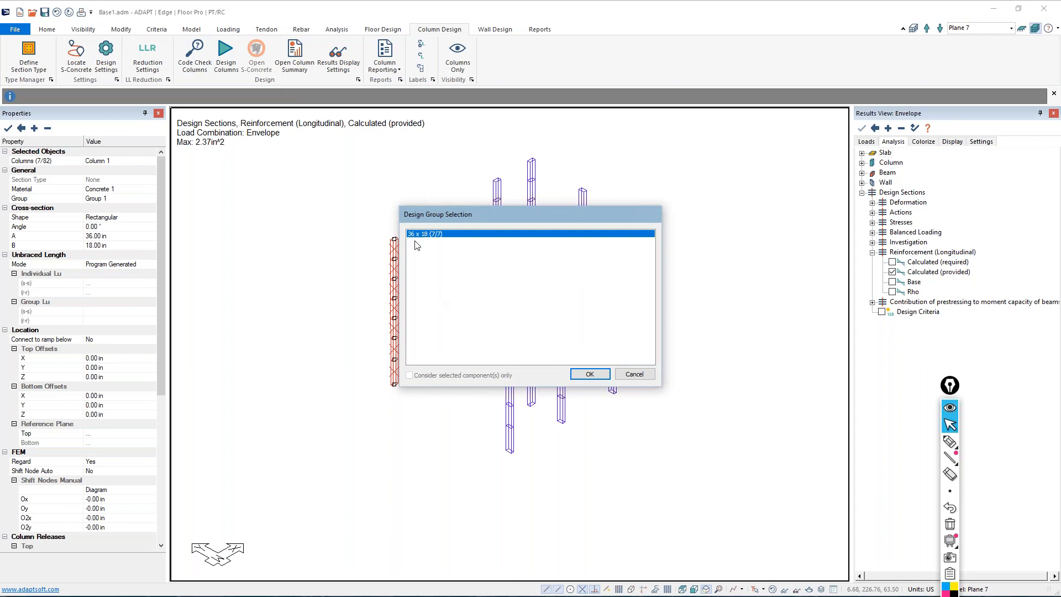
pyautogui.moveTo(441, 216); pyautogui.dragTo(562, 217)
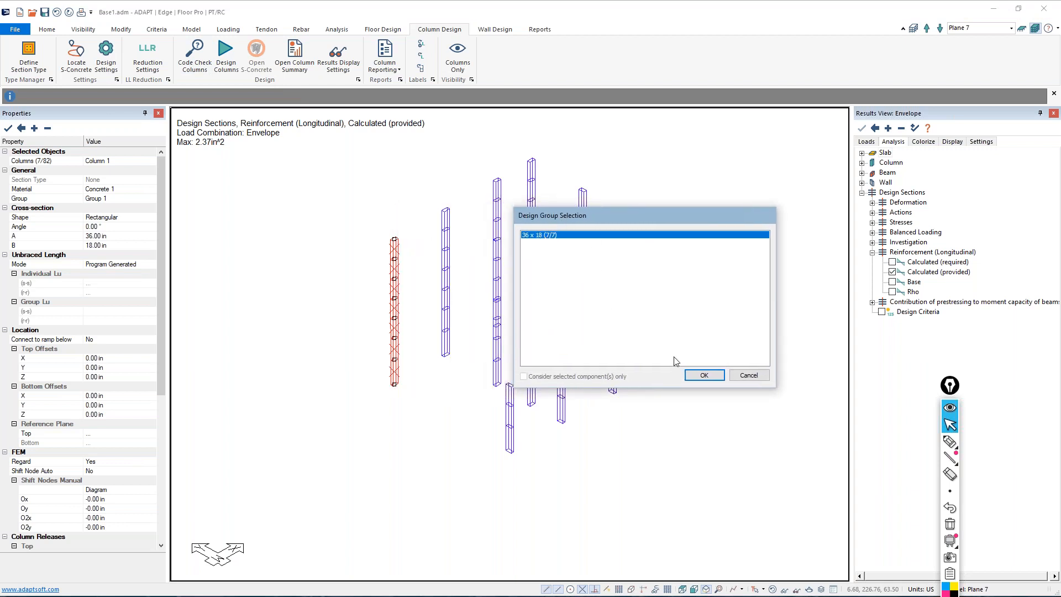
pyautogui.click(704, 376)
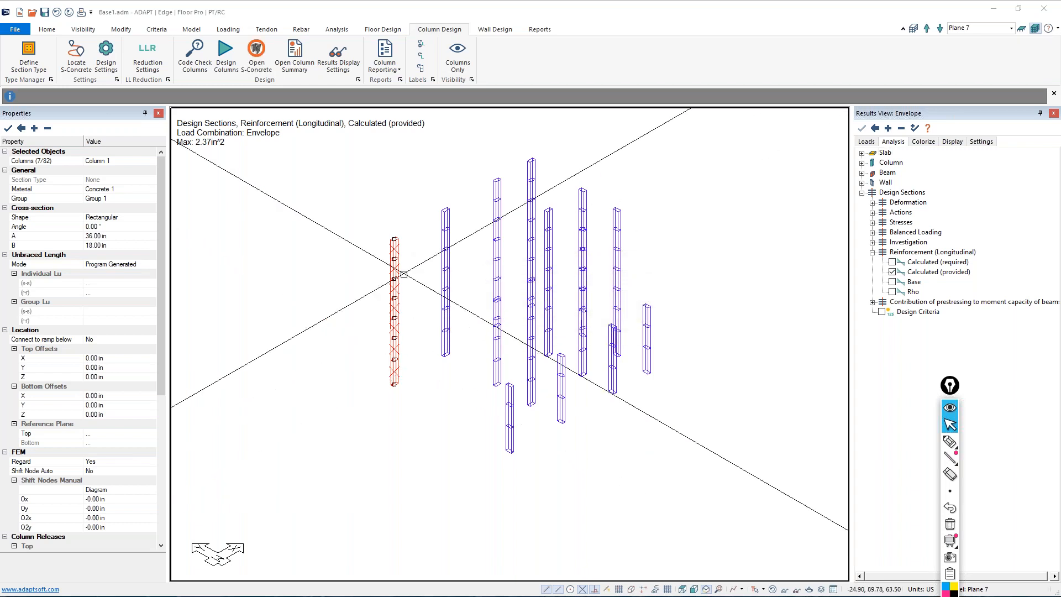
pyautogui.click(404, 274)
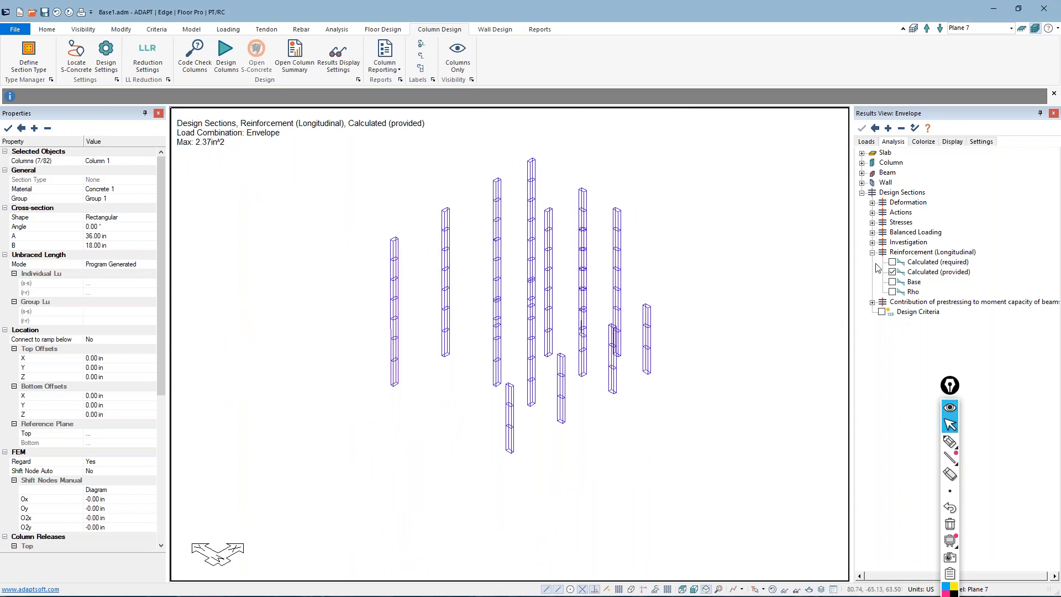
# Show the Status results from the individual column design results on the columns
pyautogui.click(862, 163)
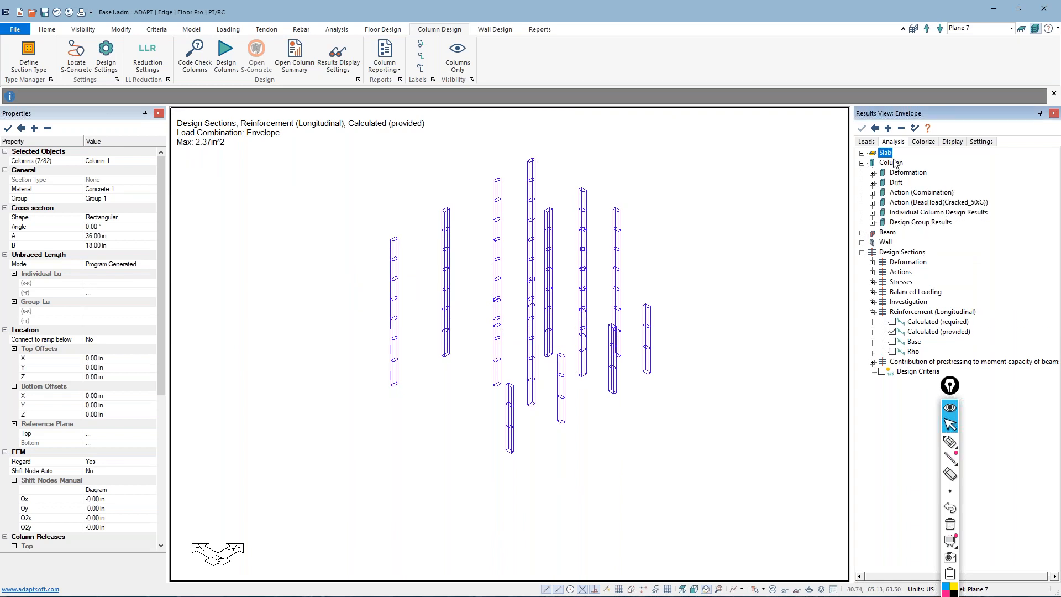
pyautogui.click(901, 130)
pyautogui.click(862, 163)
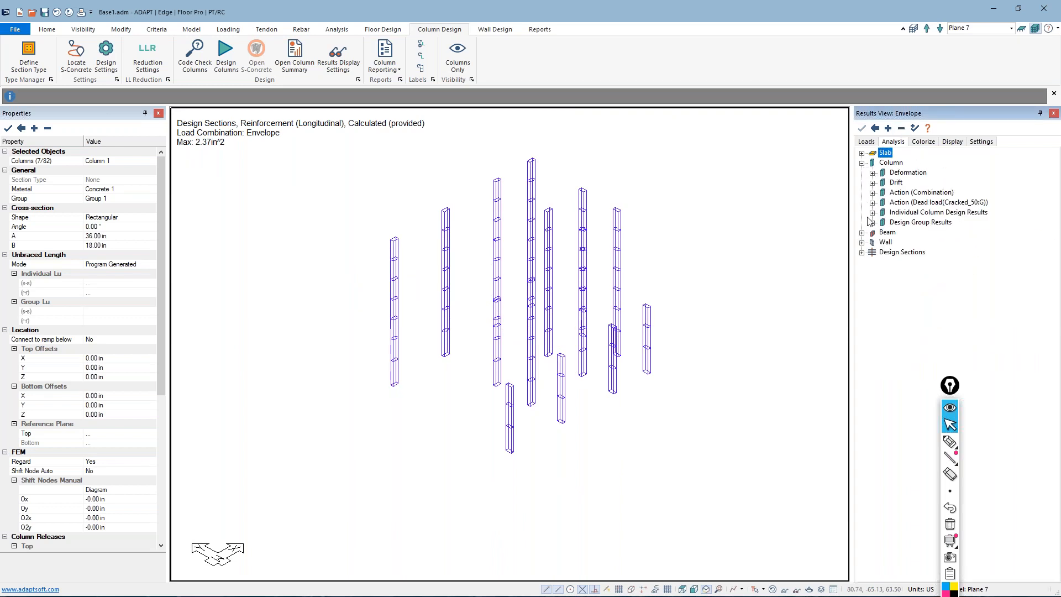
pyautogui.click(872, 213)
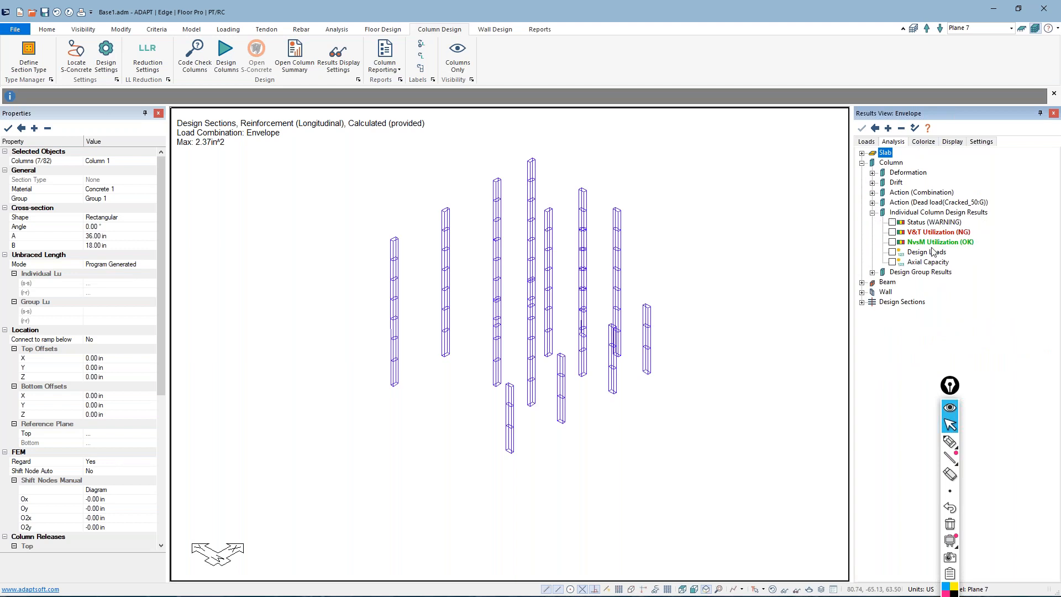
pyautogui.click(894, 223)
pyautogui.click(892, 222)
pyautogui.scroll(5, 325, 359)
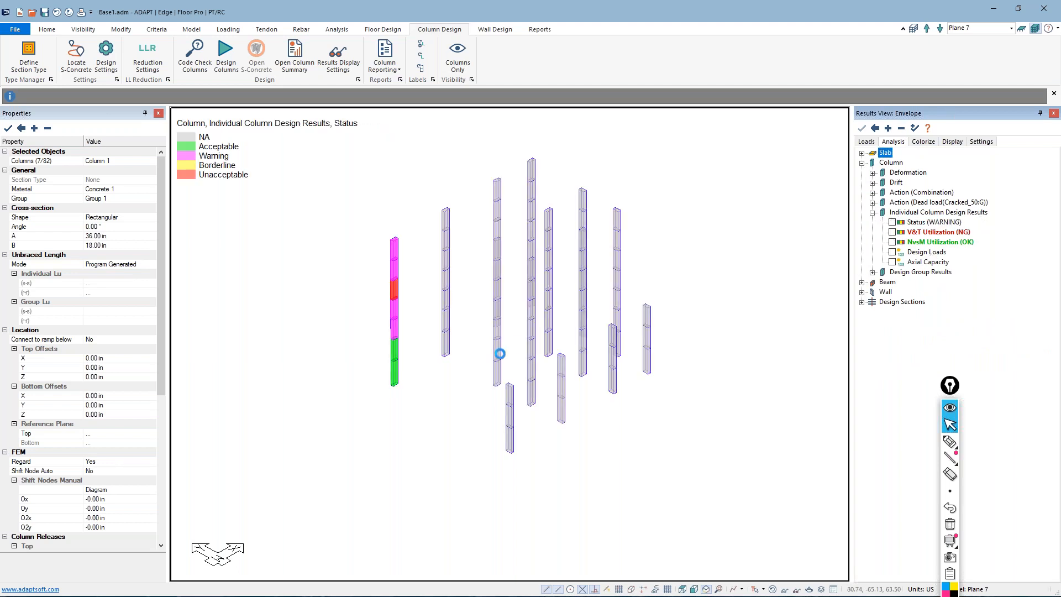
pyautogui.scroll(2, 329, 338)
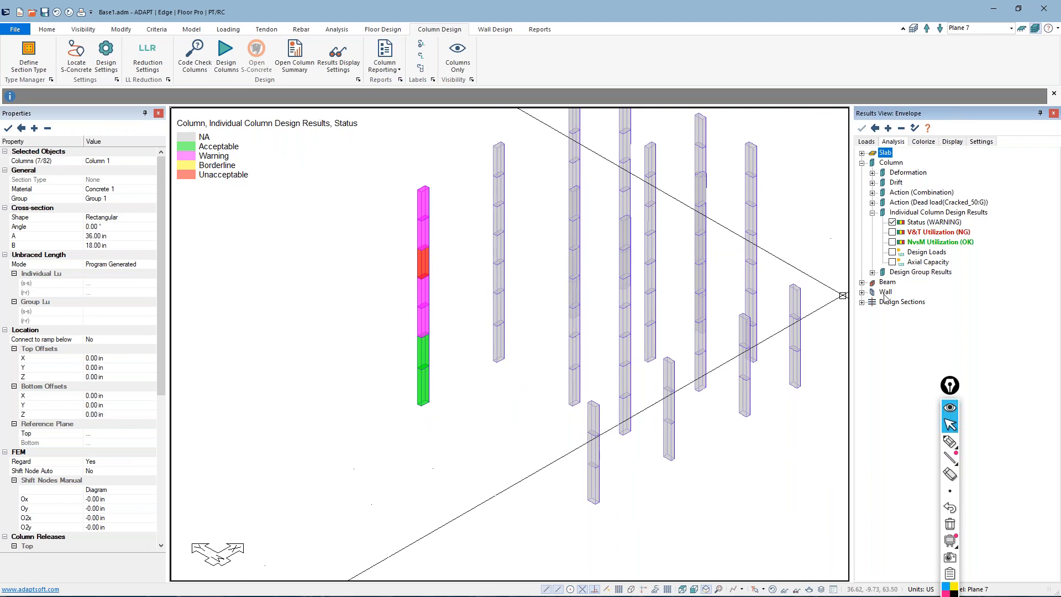
# Display the individual column V&T Utilization results with the utilization display set to Value
pyautogui.click(892, 233)
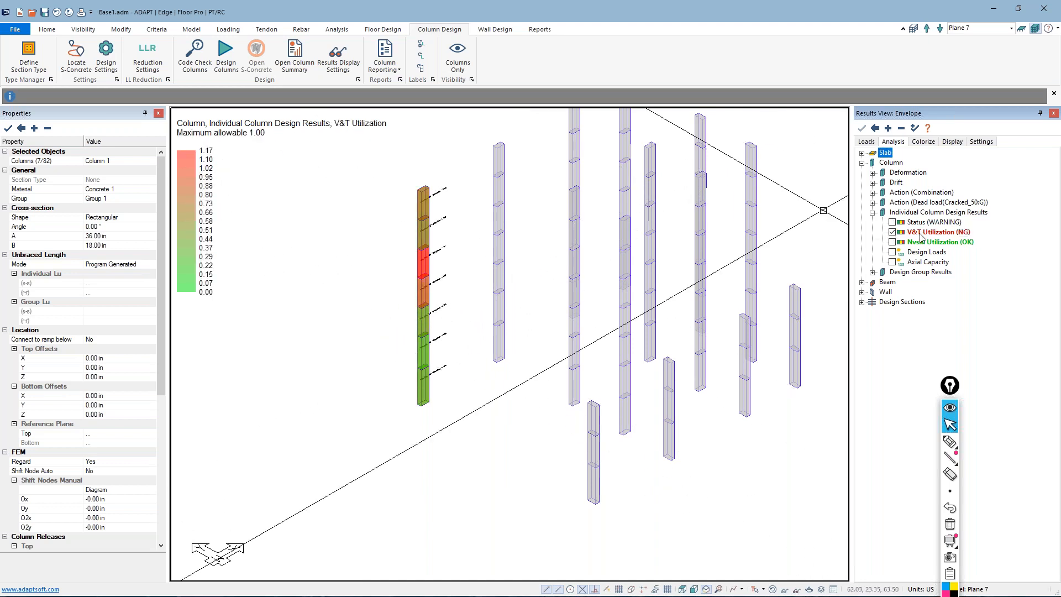
pyautogui.click(952, 142)
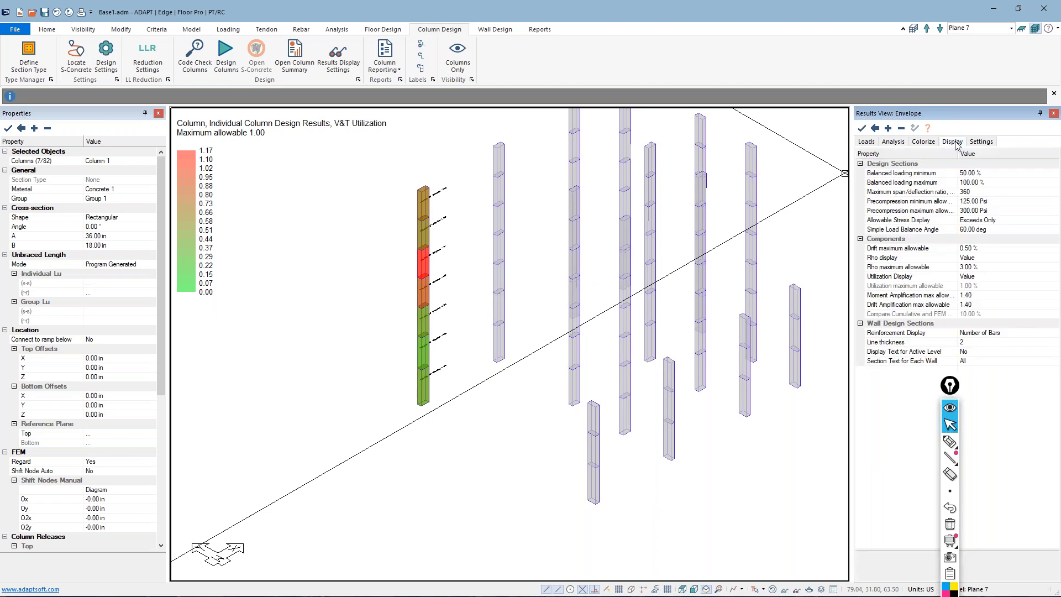
pyautogui.doubleClick(984, 276)
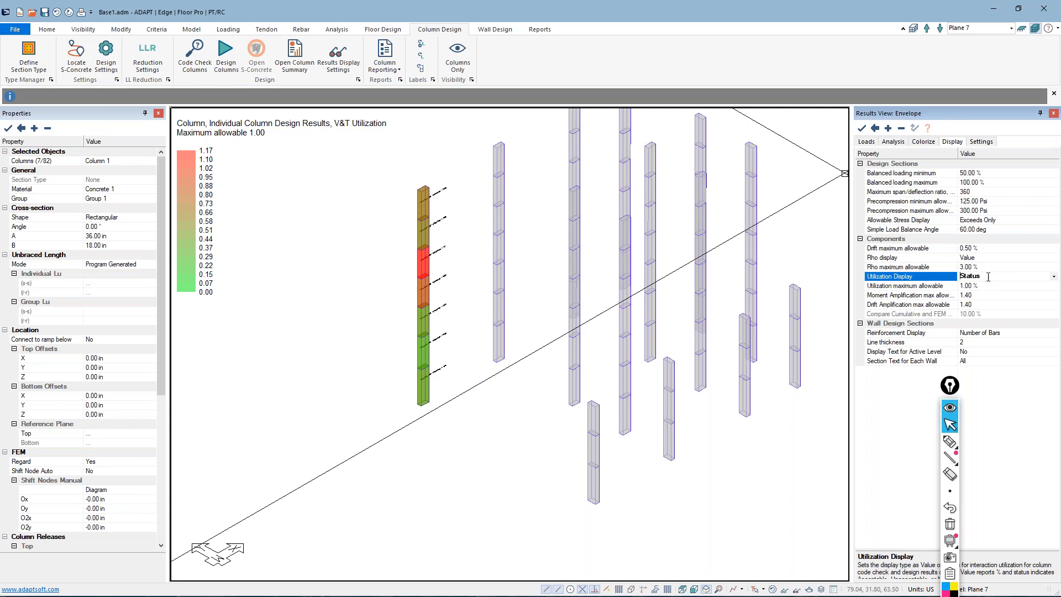
pyautogui.click(1053, 275)
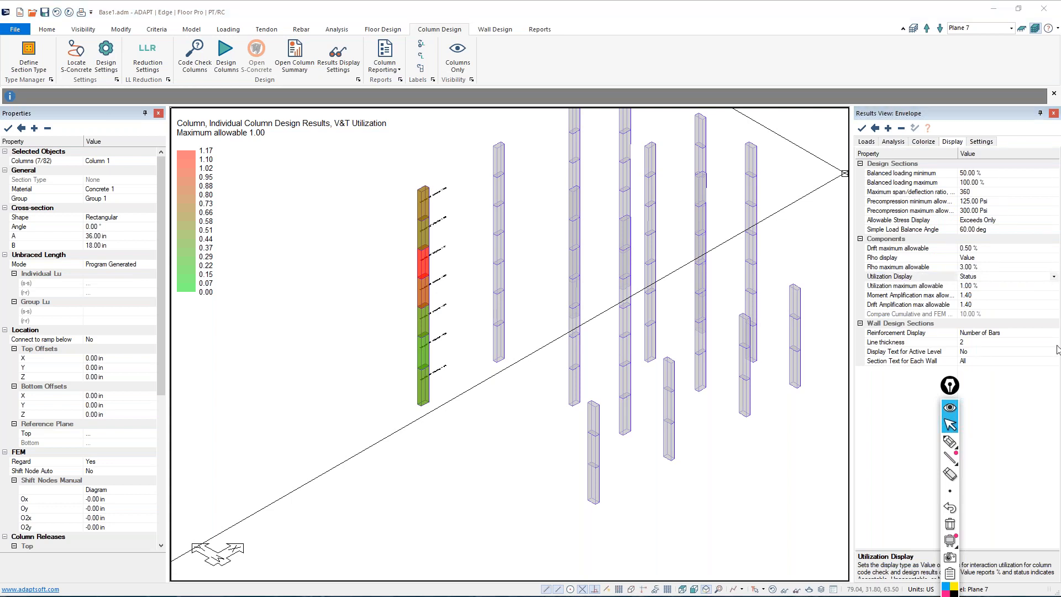
pyautogui.click(1054, 277)
pyautogui.click(983, 287)
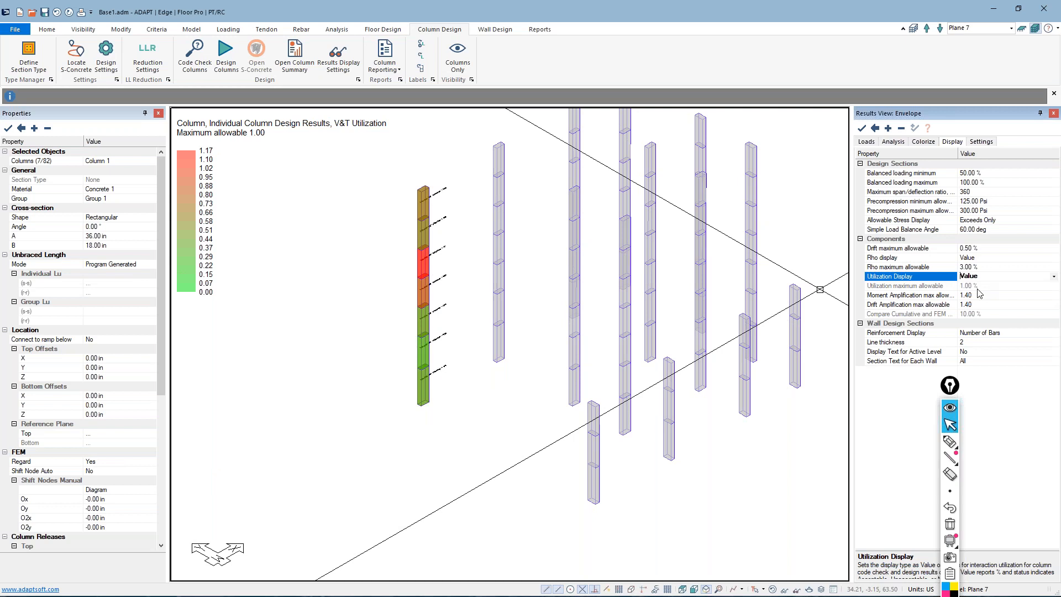
pyautogui.click(861, 128)
# Examine the V&T utilization label and colour of each level in the code-checked column stack
pyautogui.scroll(3, 417, 302)
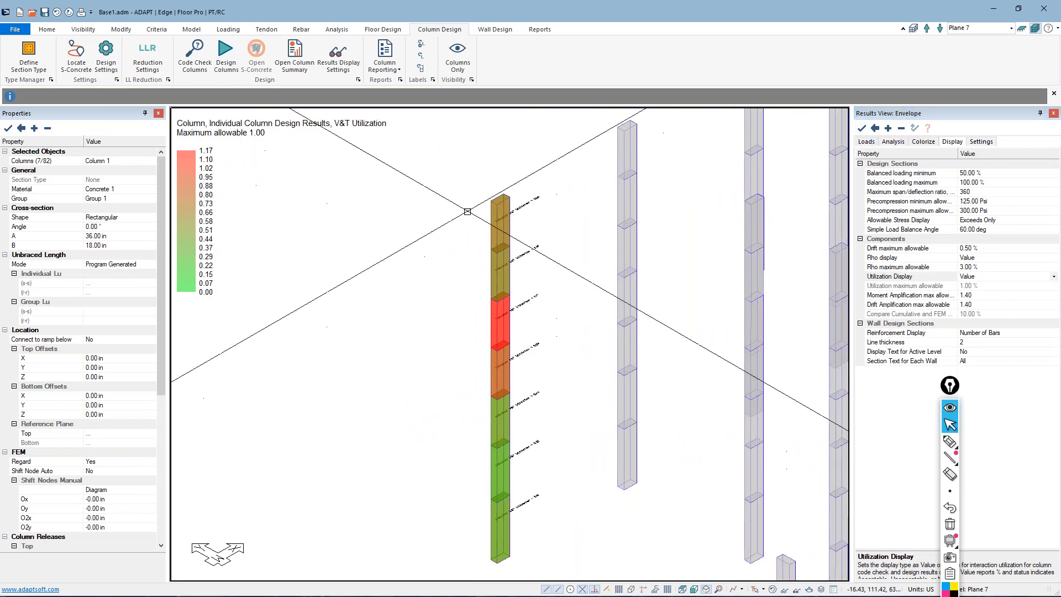
pyautogui.scroll(2, 562, 174)
pyautogui.scroll(2, 532, 283)
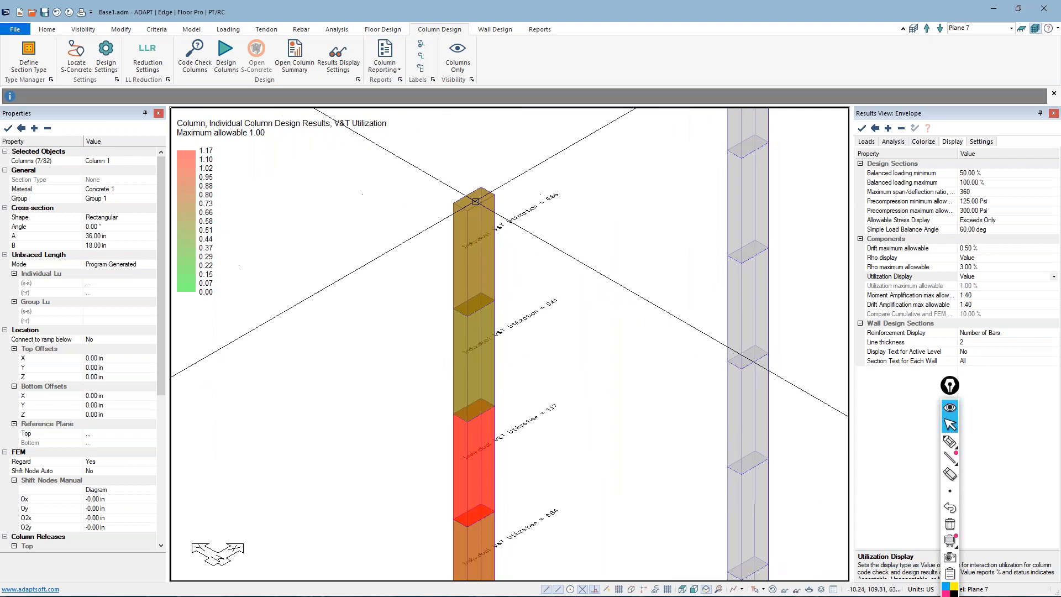
pyautogui.scroll(-1, 511, 279)
pyautogui.moveTo(495, 374); pyautogui.dragTo(455, 290, button='middle')
pyautogui.scroll(1, 453, 290)
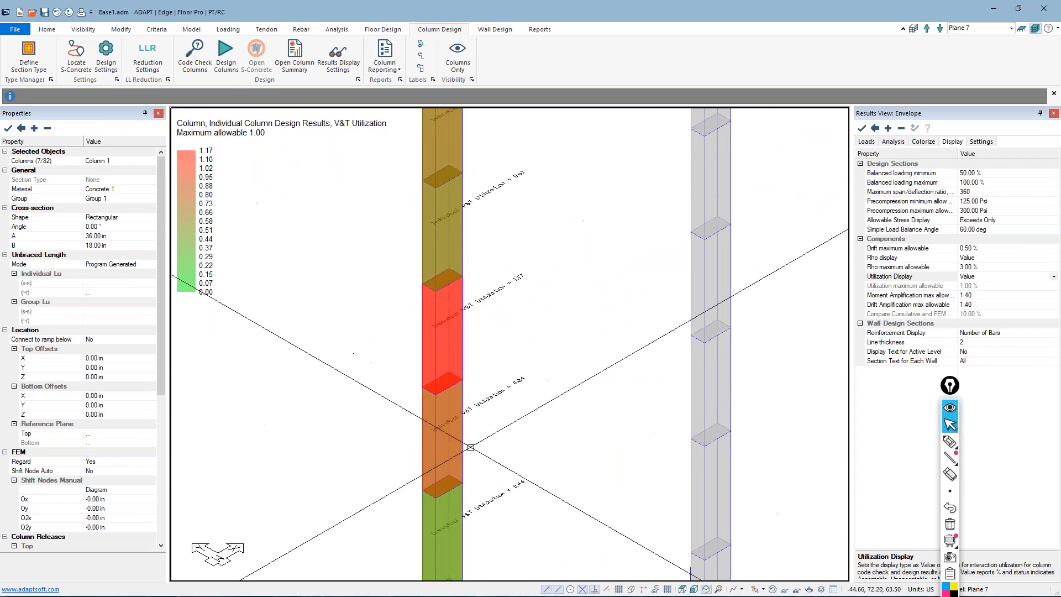
pyautogui.scroll(-1, 434, 337)
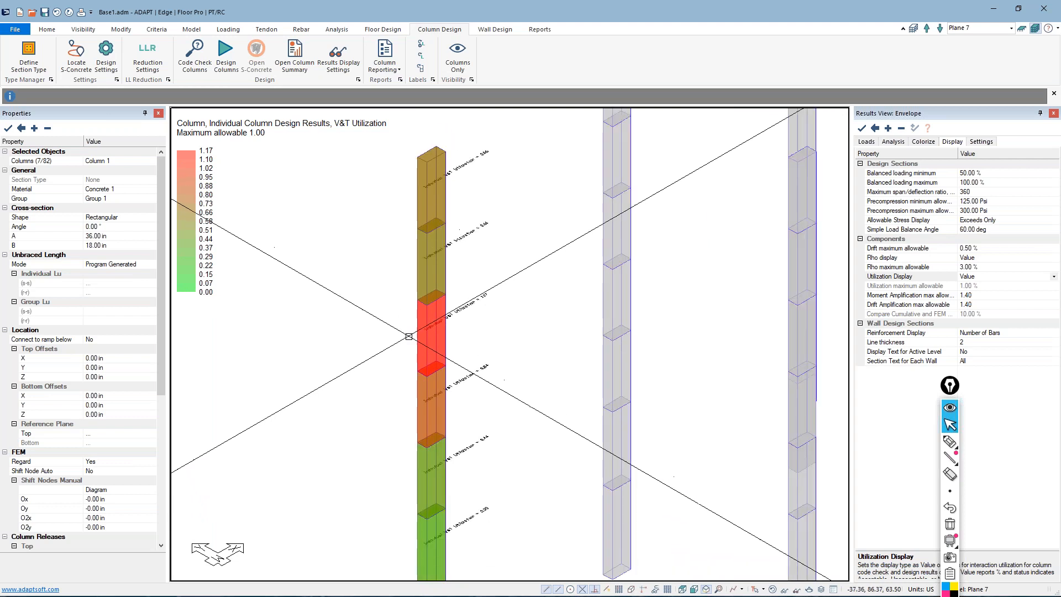
pyautogui.scroll(-1, 441, 331)
pyautogui.scroll(1, 396, 343)
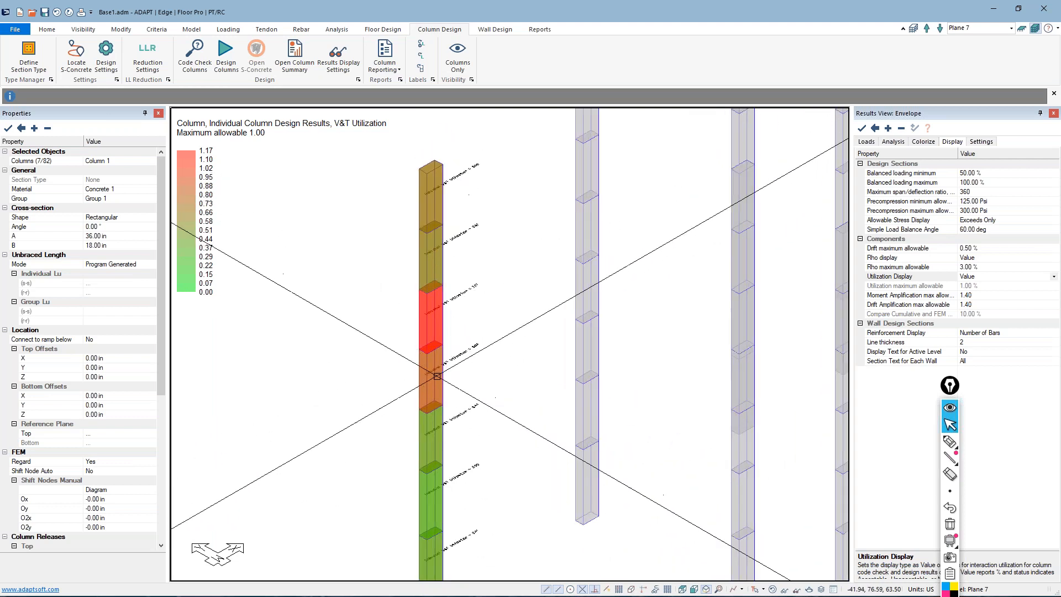
pyautogui.scroll(1, 389, 349)
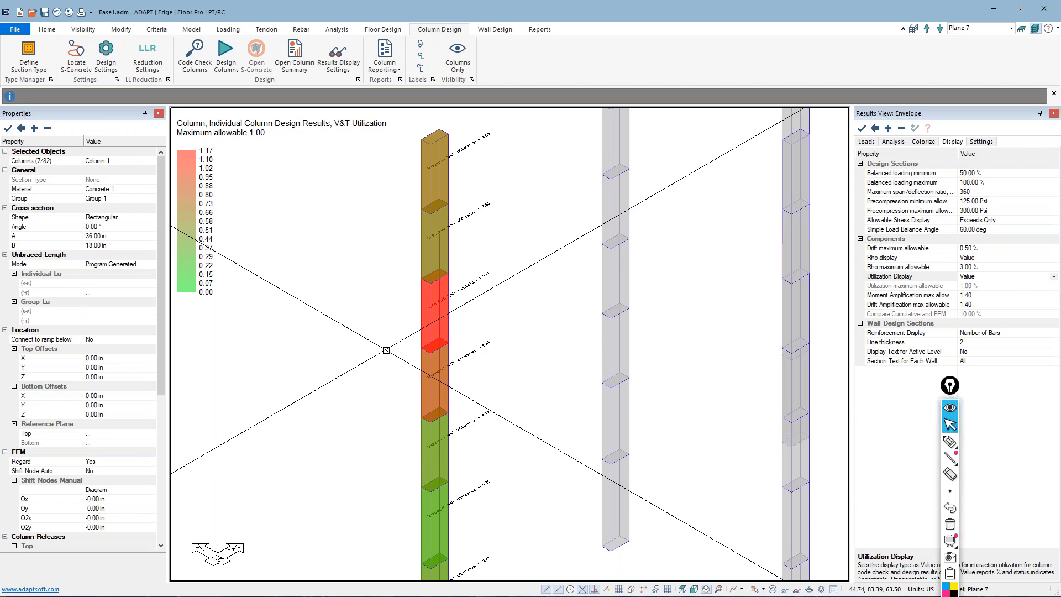
pyautogui.scroll(1, 387, 350)
pyautogui.scroll(-1, 431, 320)
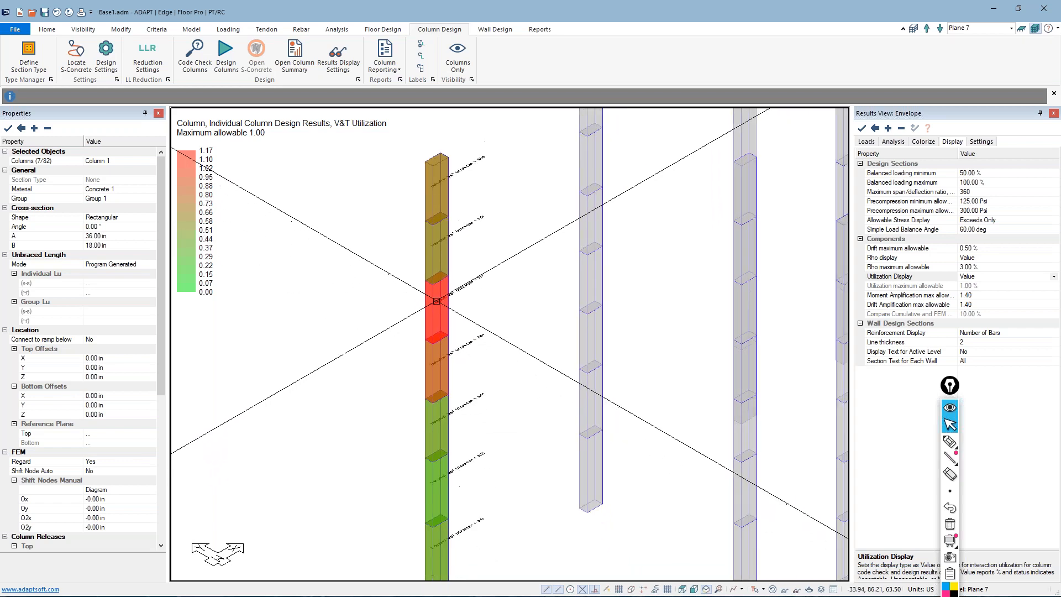
pyautogui.scroll(-2, 436, 302)
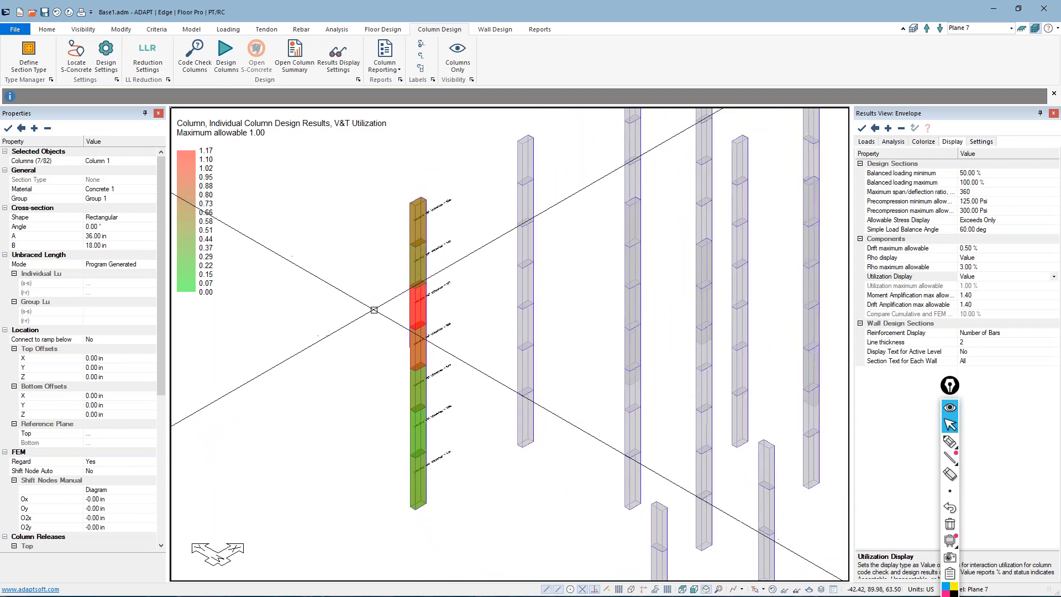
# Select the red column segment in the stack and open its detailed S-CONCRETE design report
pyautogui.click(415, 313)
pyautogui.rightClick(399, 305)
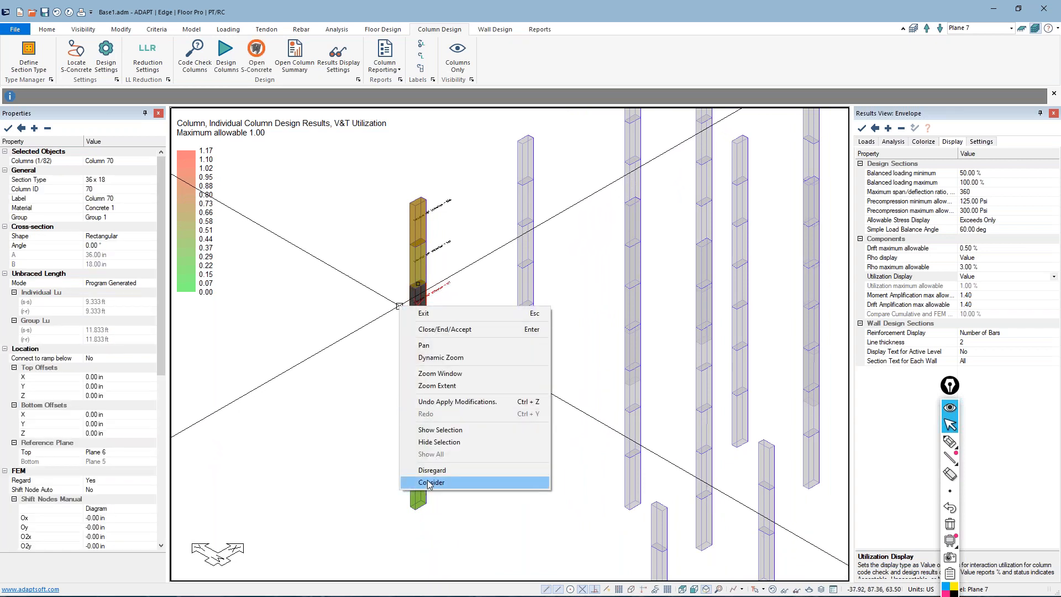
pyautogui.click(379, 336)
pyautogui.rightClick(414, 307)
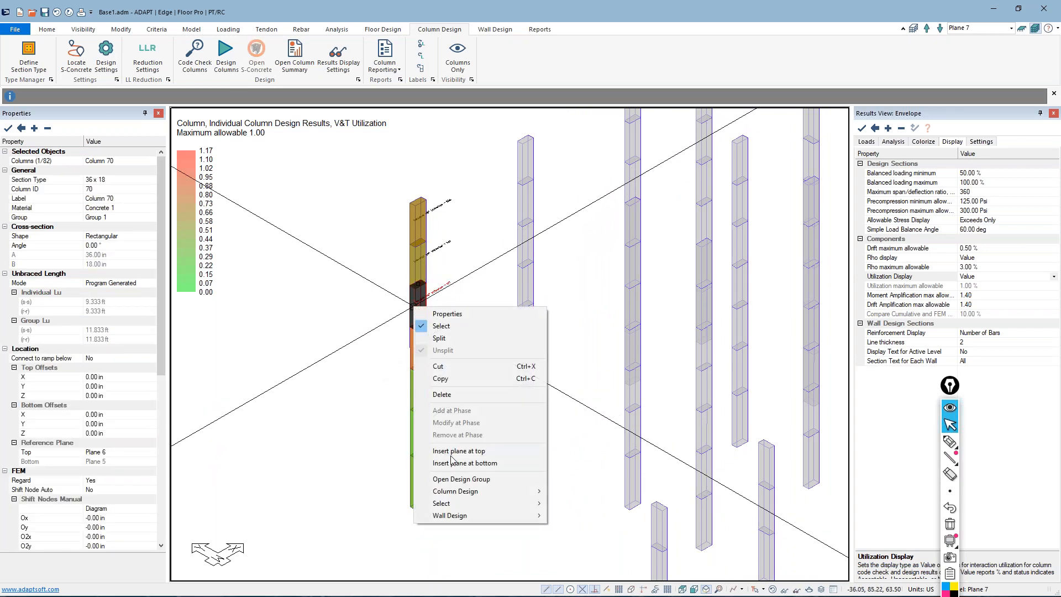
pyautogui.moveTo(459, 494)
pyautogui.click(584, 529)
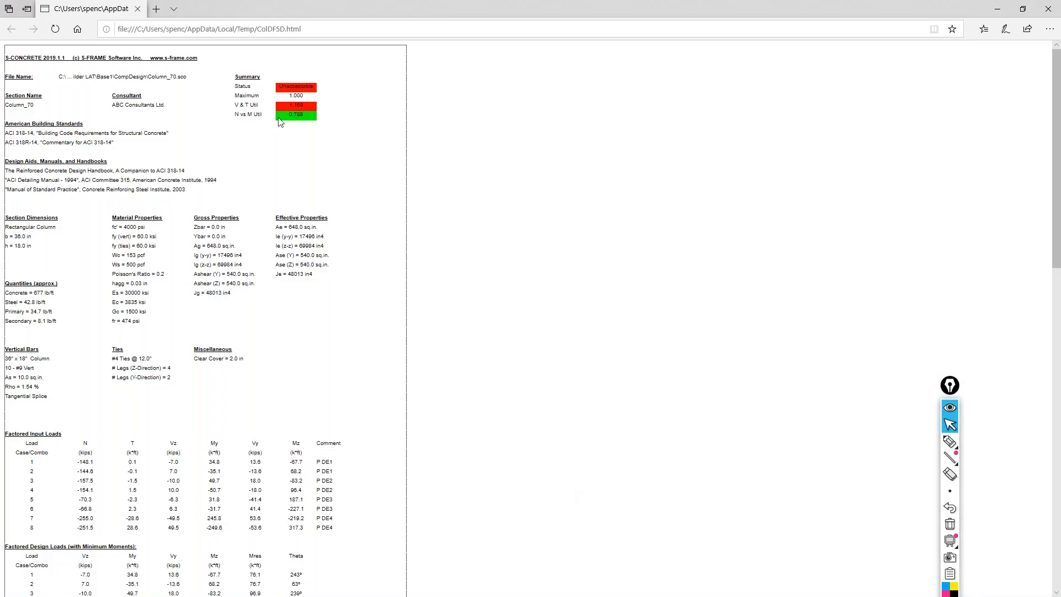
# Review the report's shear and torsion utilization, tie spacing checks and list of messages, and close the report
pyautogui.scroll(-13, 271, 166)
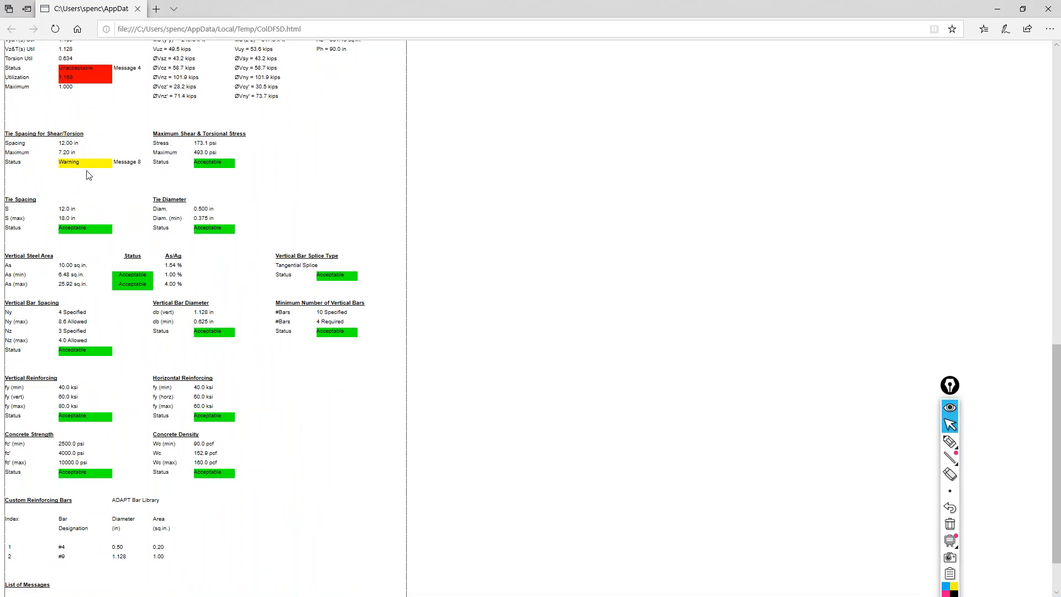
pyautogui.scroll(1, 88, 175)
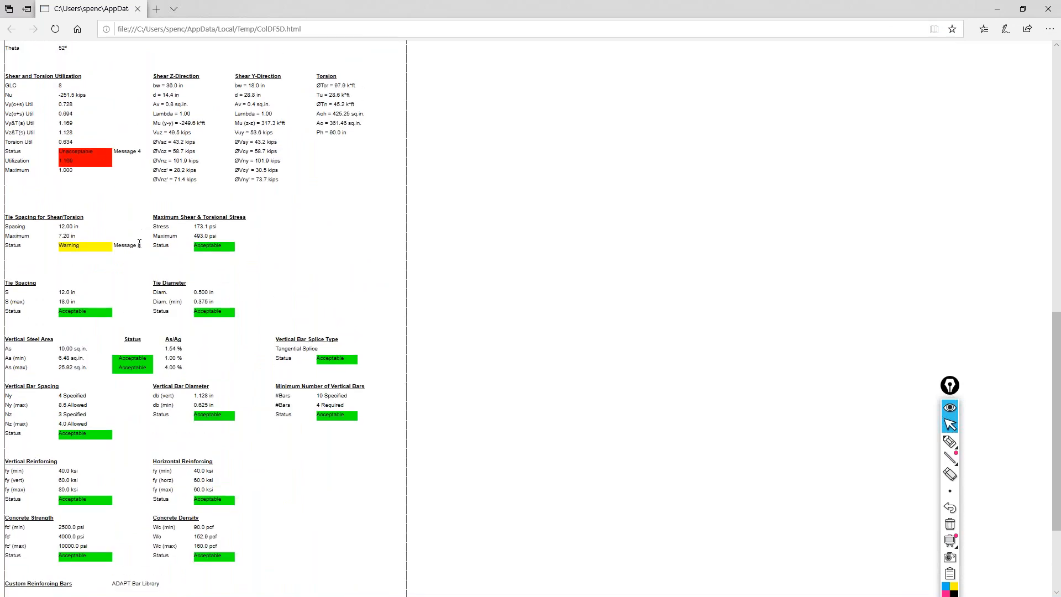
pyautogui.scroll(-2, 141, 235)
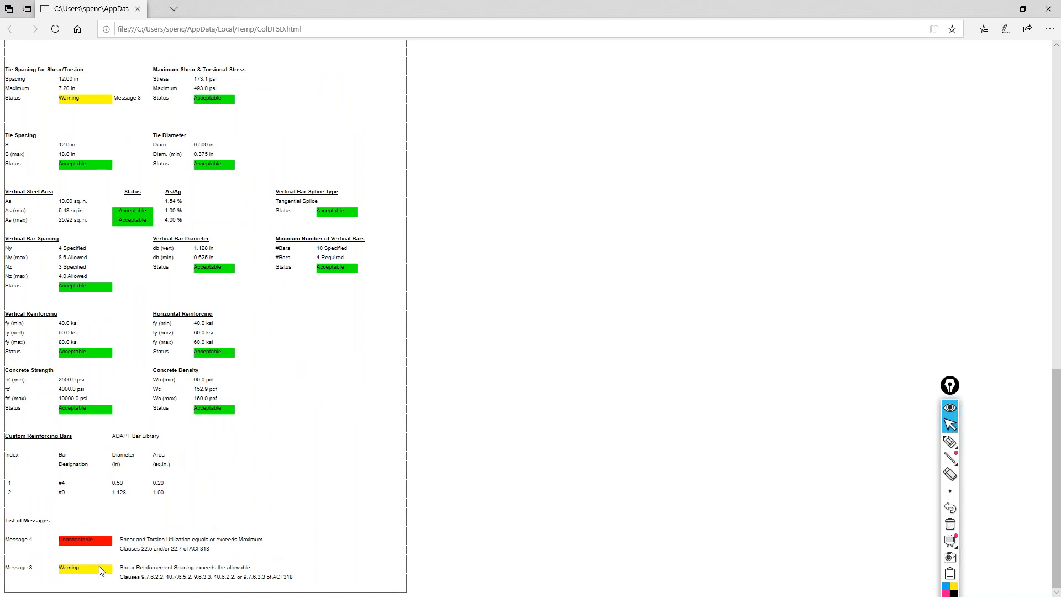
pyautogui.scroll(15, 141, 499)
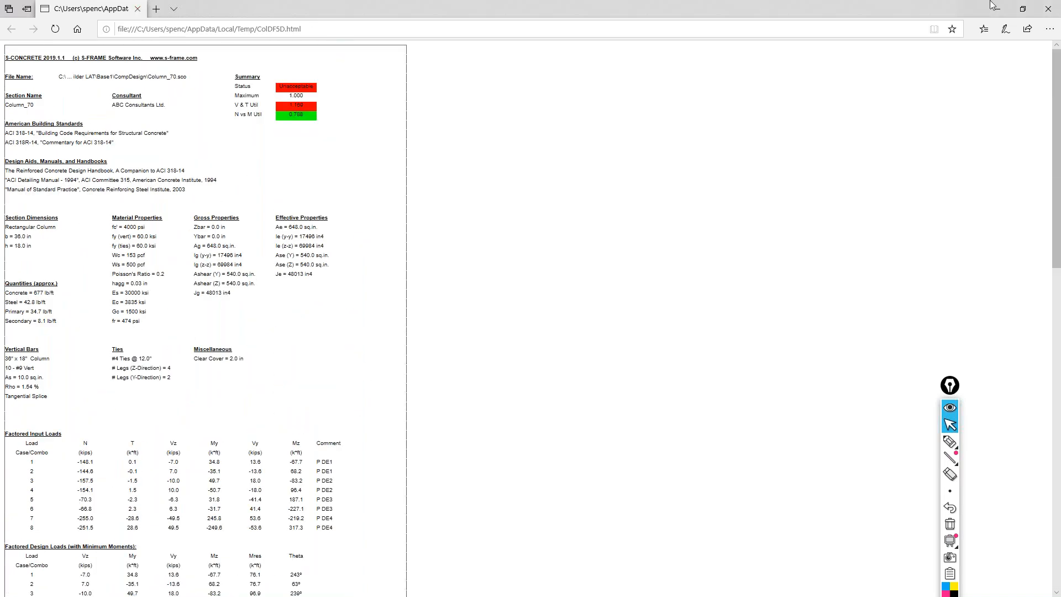
pyautogui.click(1048, 9)
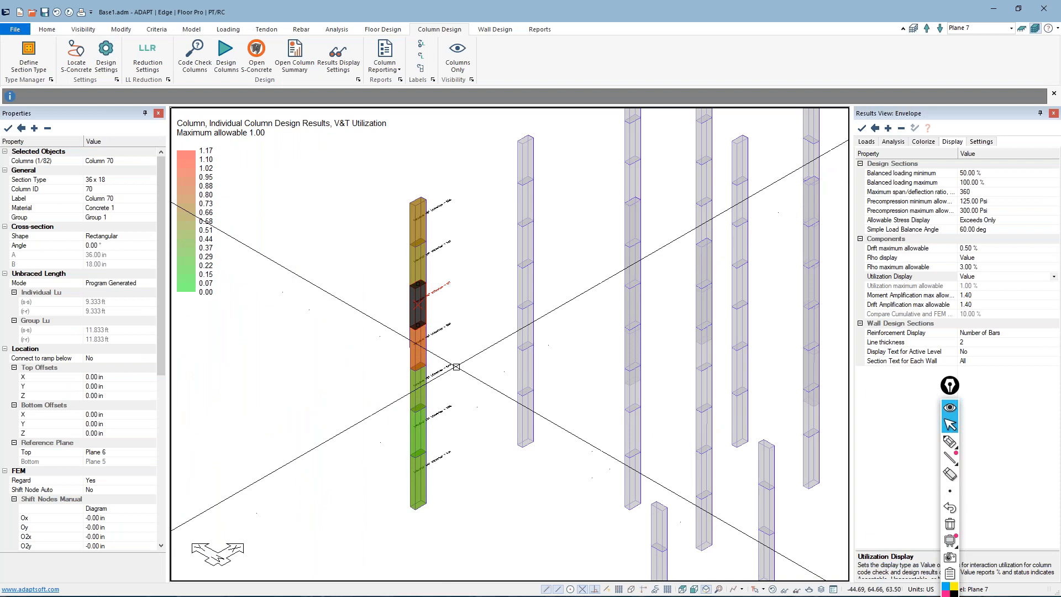
# From the properties of Column 70, add a new section type named asdfa to the Type Manager library
pyautogui.scroll(2, 409, 332)
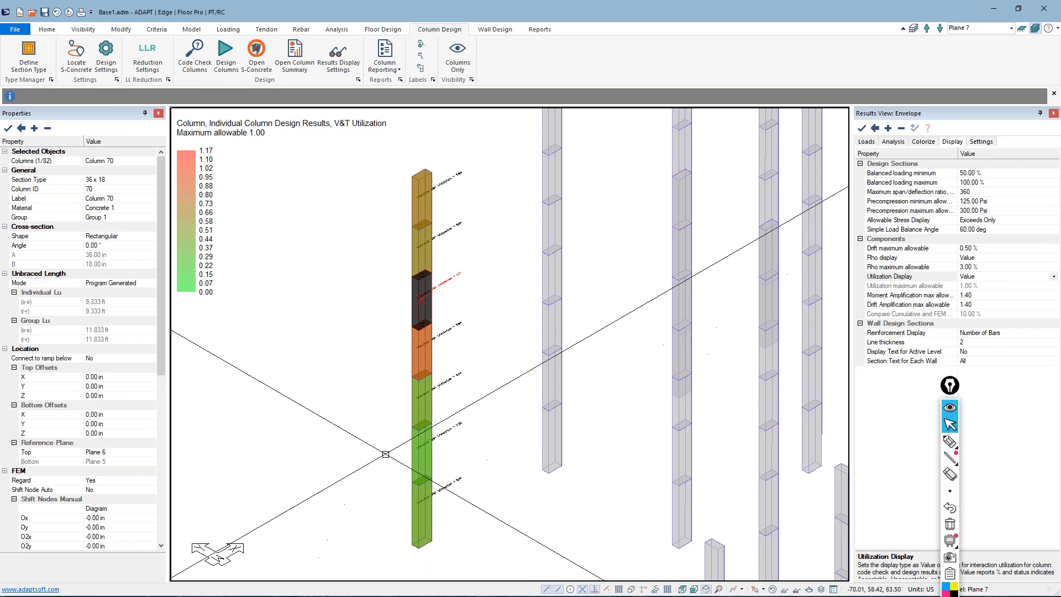
pyautogui.rightClick(419, 290)
pyautogui.click(453, 298)
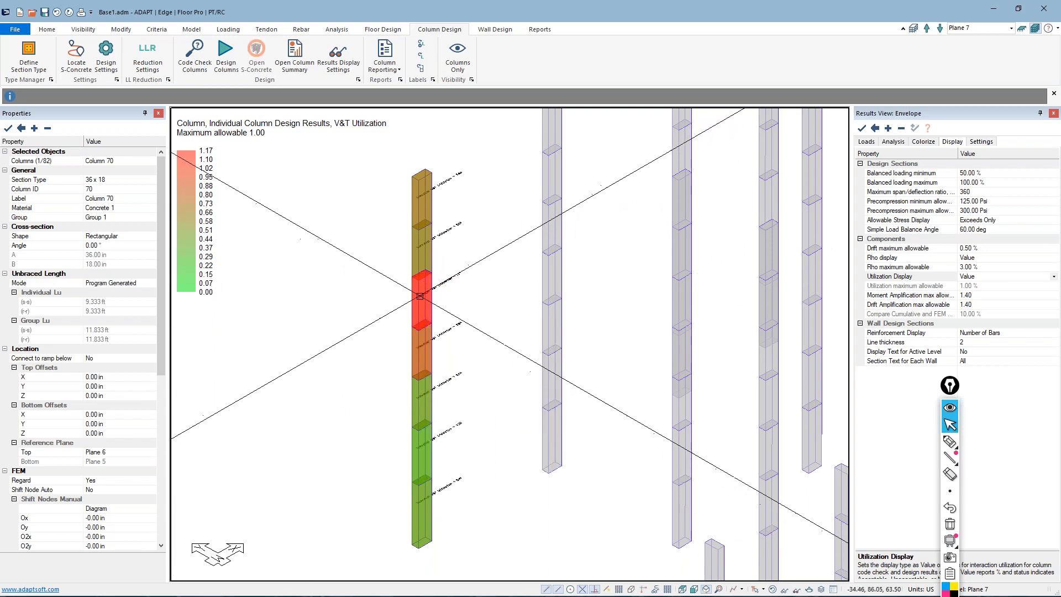
pyautogui.click(184, 61)
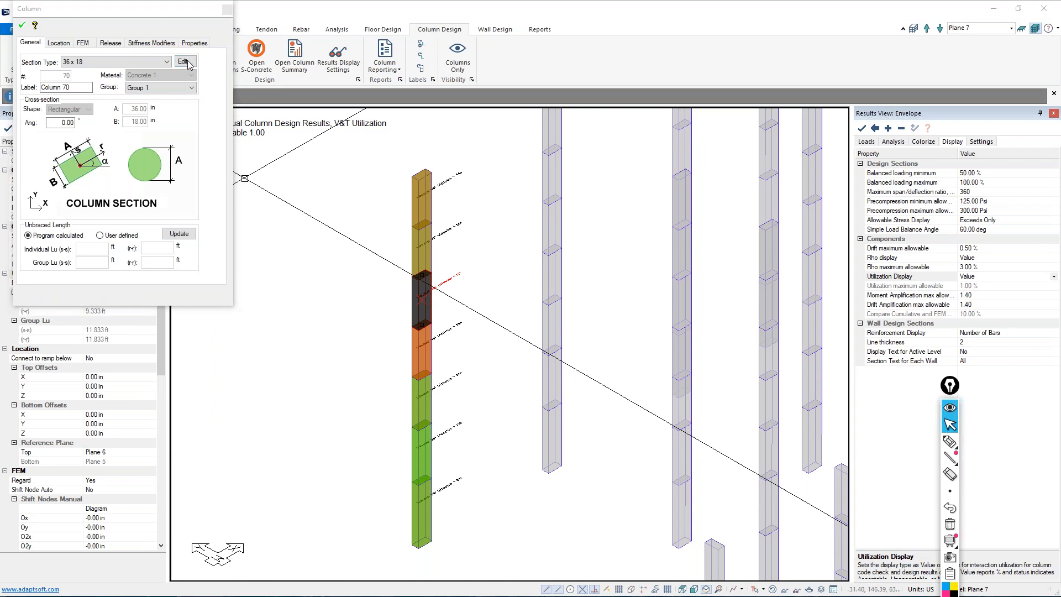
pyautogui.moveTo(118, 12); pyautogui.dragTo(431, 105)
pyautogui.click(378, 180)
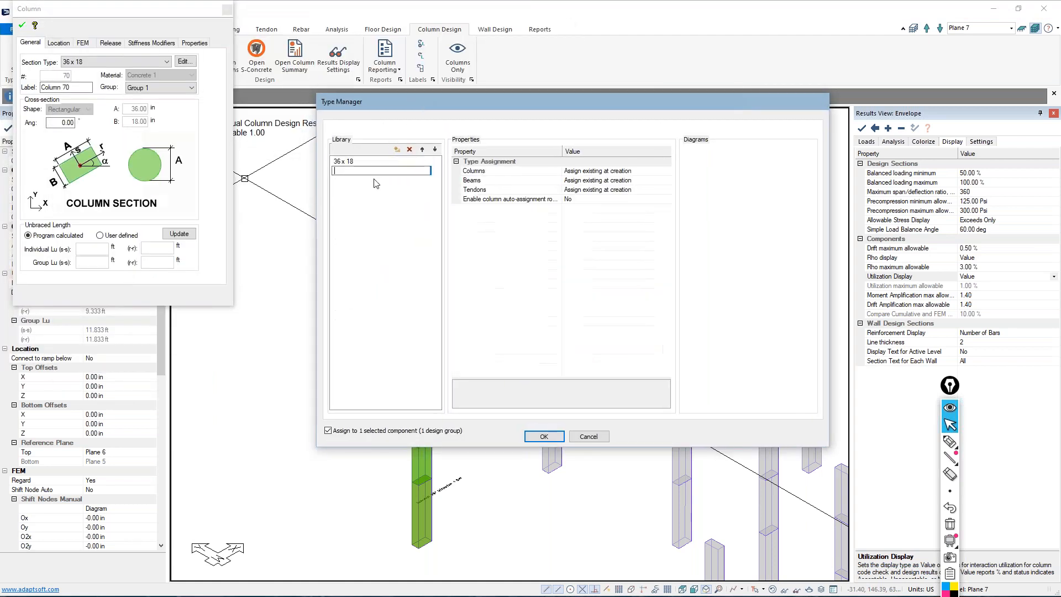
pyautogui.write('asdfa')
pyautogui.press('Return')
pyautogui.click(354, 161)
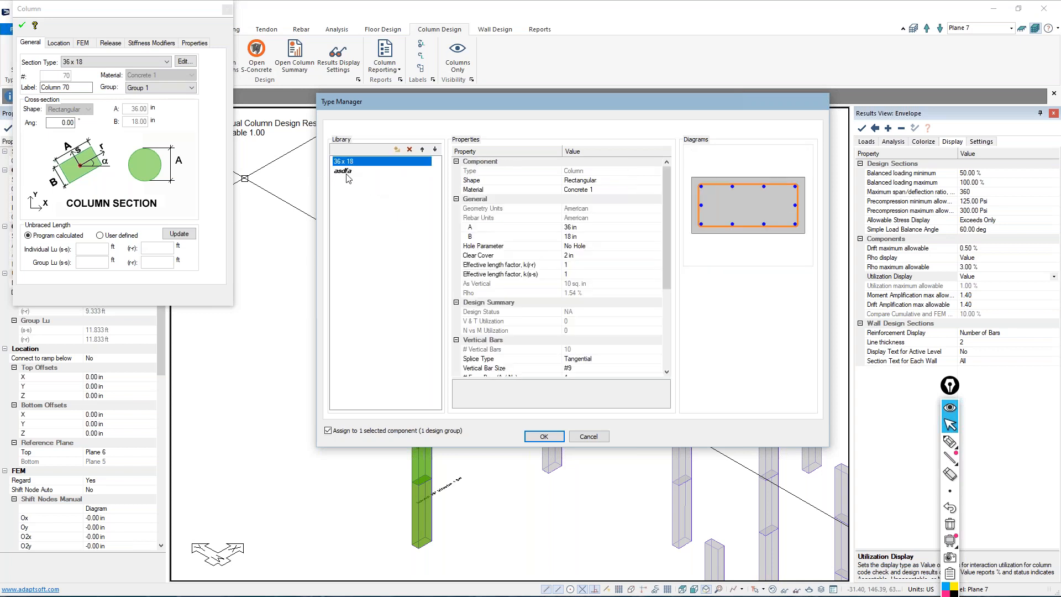
pyautogui.click(544, 436)
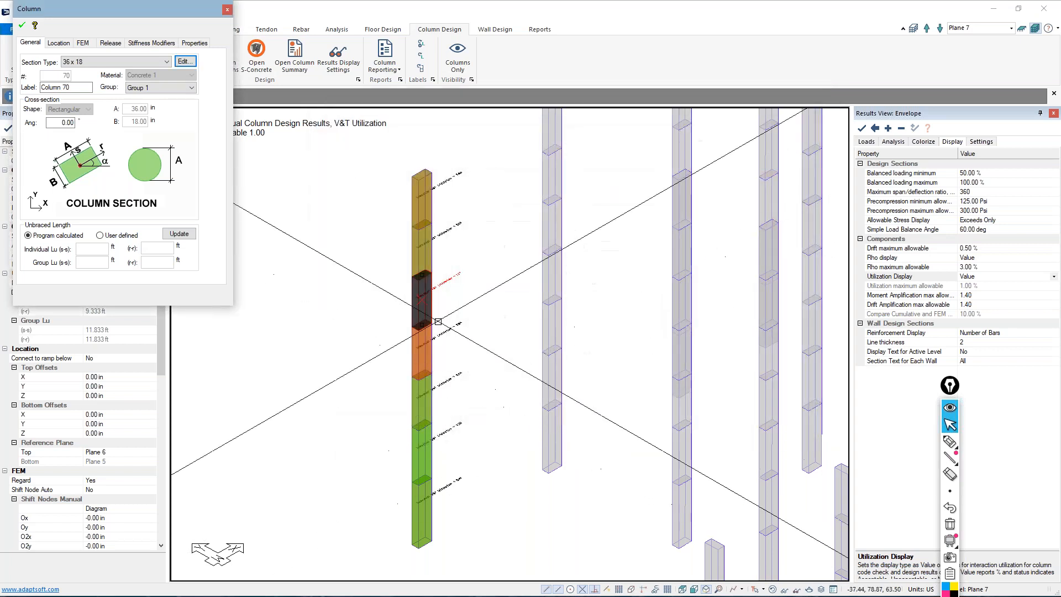
# Assign the asdfa section type to Column 70 and accept the column properties
pyautogui.click(113, 62)
pyautogui.click(107, 88)
pyautogui.click(22, 25)
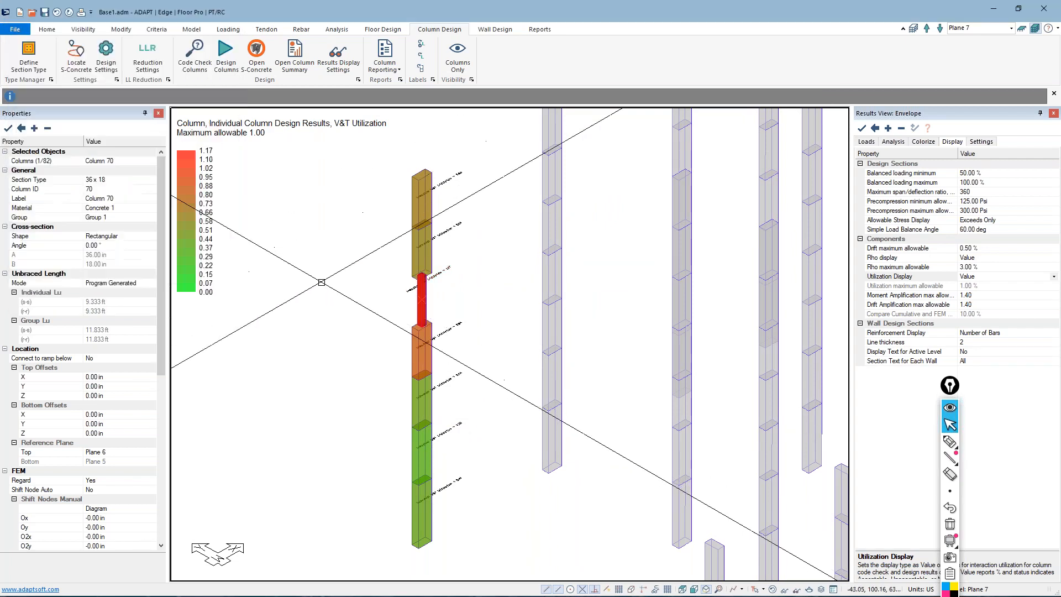
pyautogui.scroll(3, 422, 290)
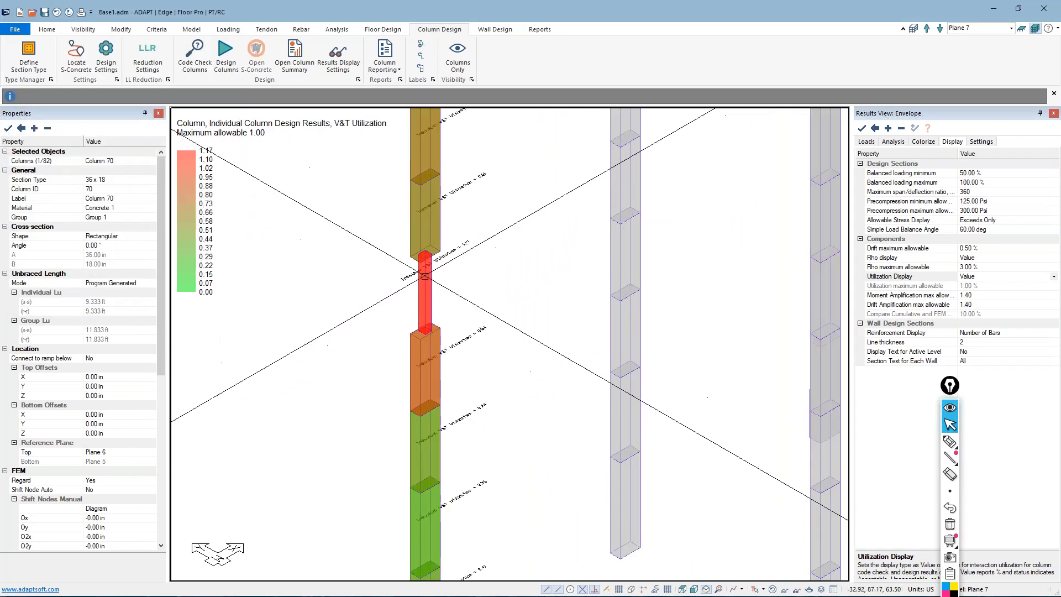
pyautogui.scroll(-2, 403, 278)
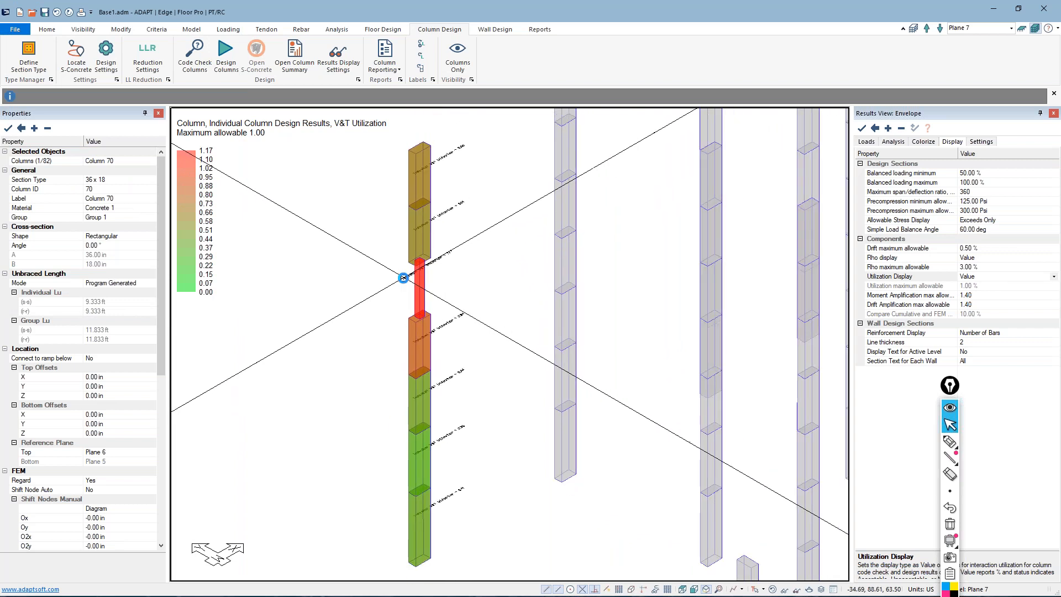
# Minimize the Base1.adm model window, exit the slideshow, and minimize the presentation to reach the desktop
pyautogui.scroll(-2, 403, 278)
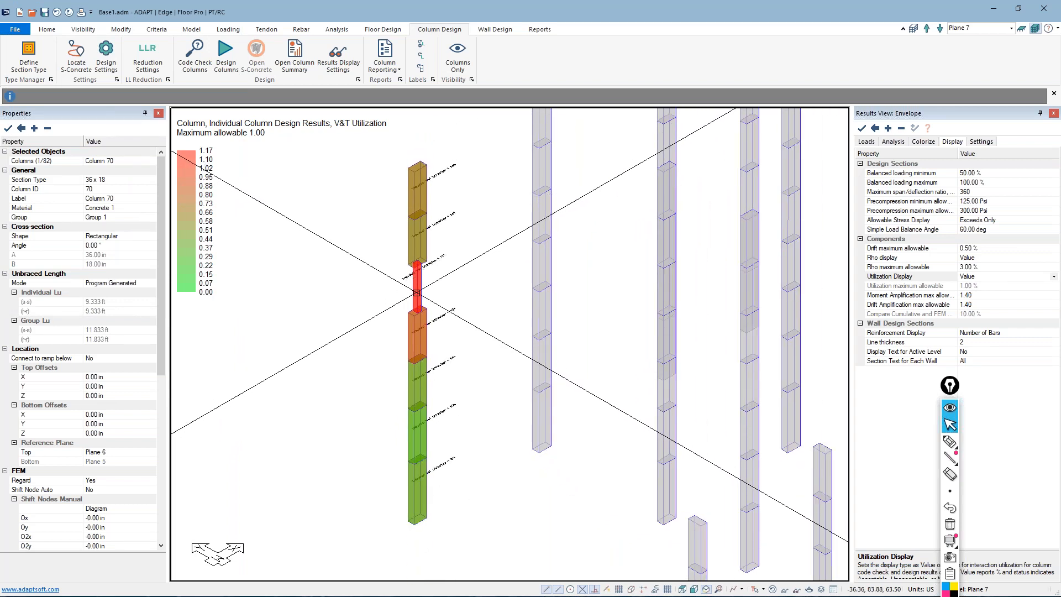
pyautogui.scroll(-3, 359, 310)
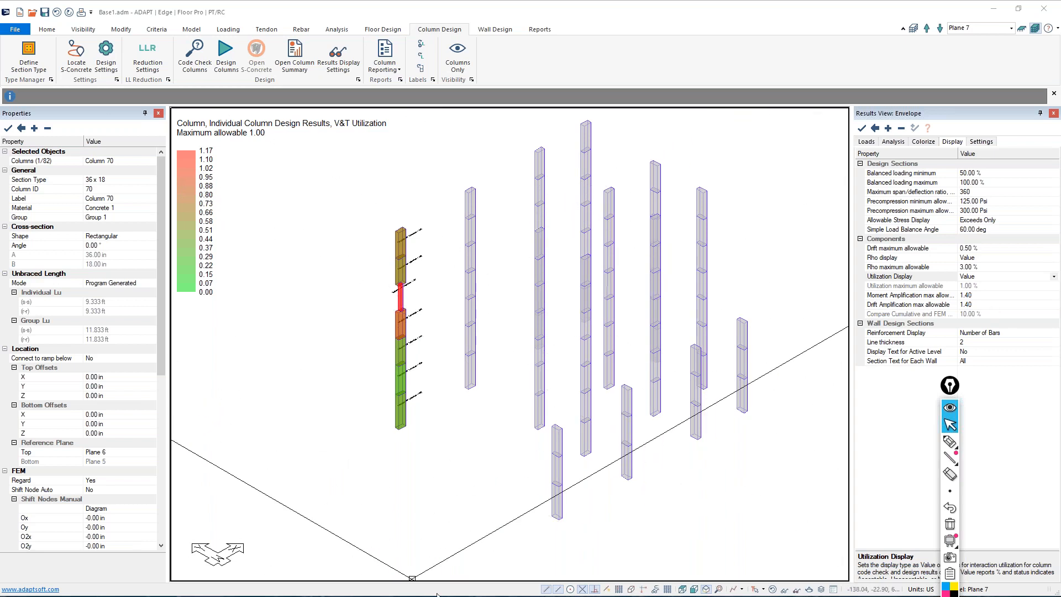
pyautogui.click(993, 10)
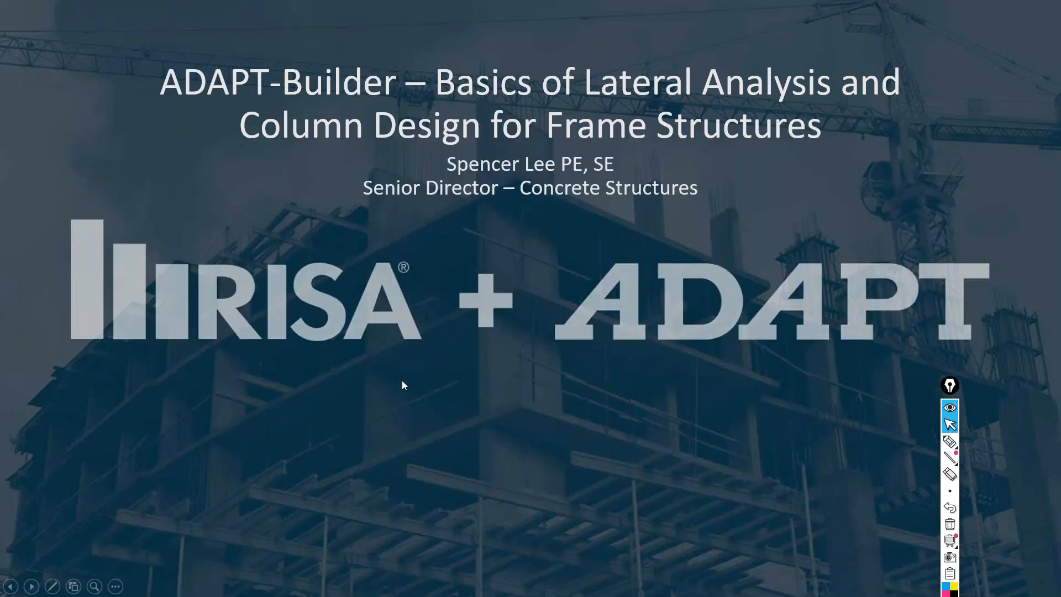
pyautogui.press('Escape')
pyautogui.click(998, 9)
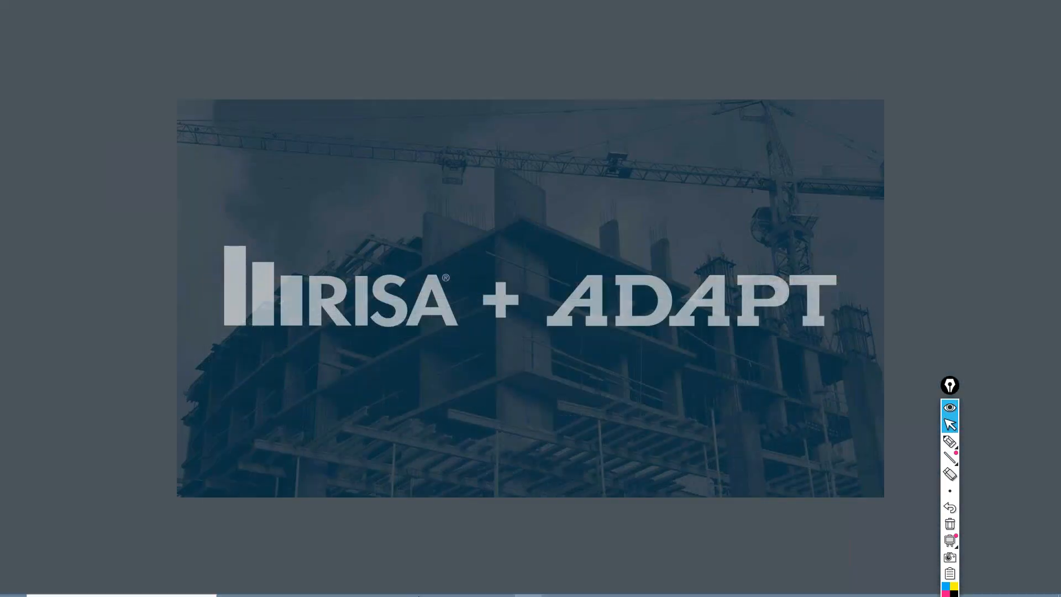
# Open File Explorer and browse to the folder C:\Program Files (x86)\ADAPT\ADAPT-Builder 2019
pyautogui.click(347, 588)
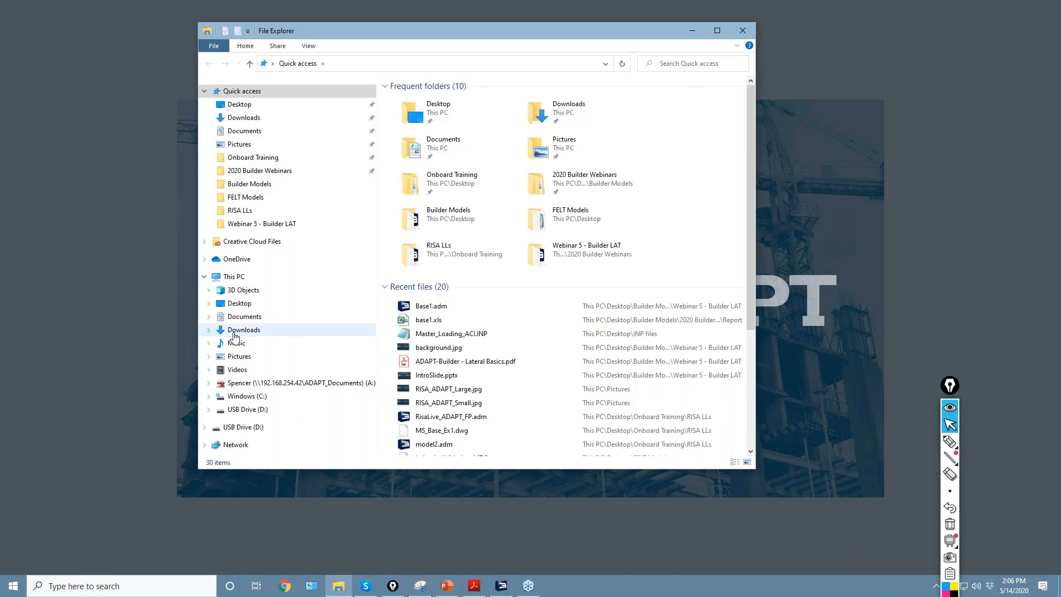
pyautogui.click(249, 397)
pyautogui.doubleClick(440, 182)
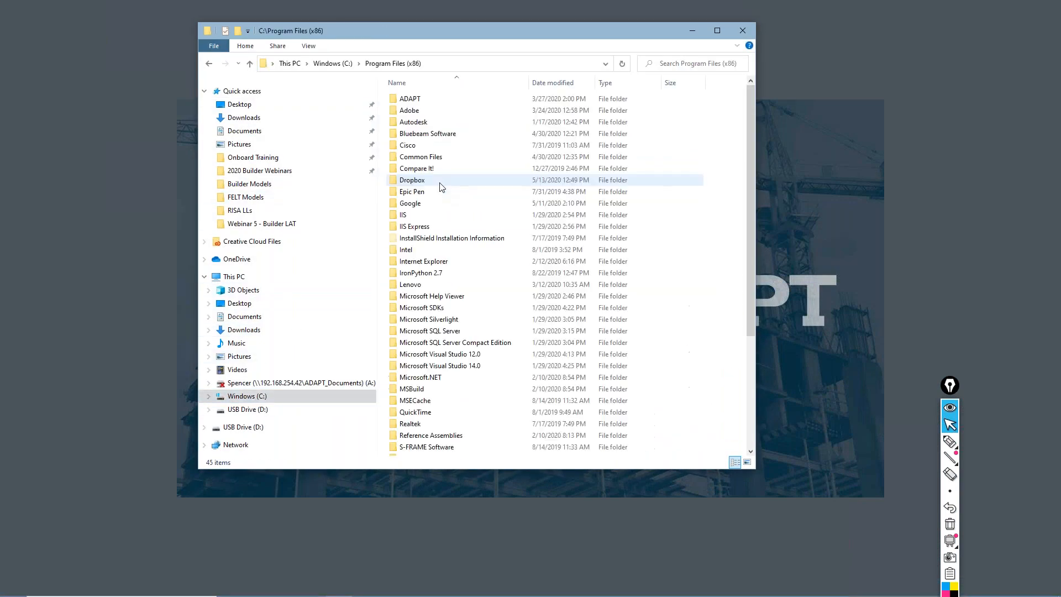
pyautogui.doubleClick(412, 99)
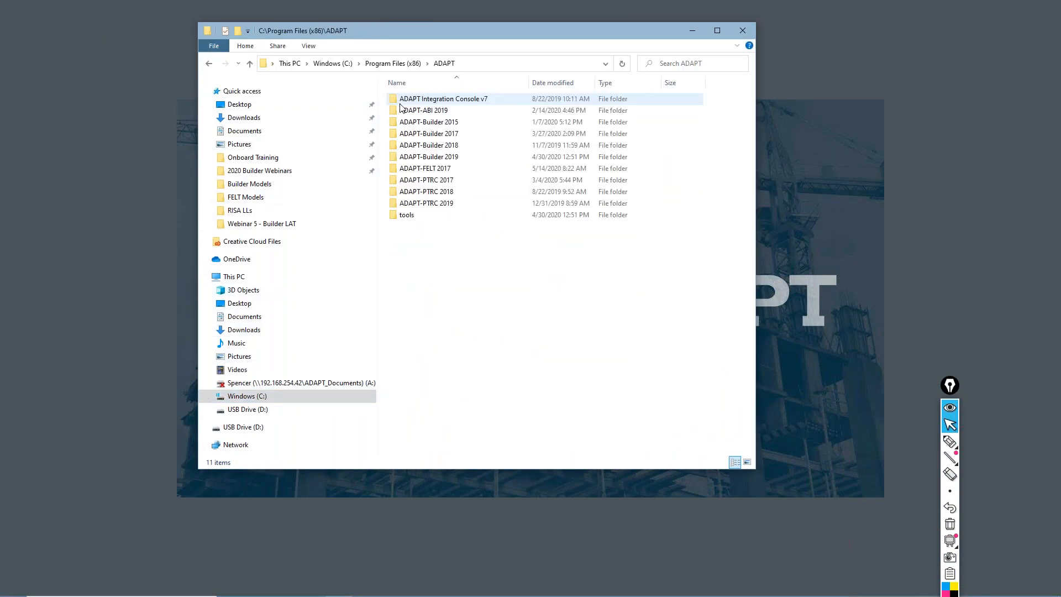
pyautogui.doubleClick(422, 158)
# Open initialize_builder.txt from the ADAPT-Builder 2019 folder and highlight the Column_Vertical_Division value in the initialization data
pyautogui.scroll(-10, 449, 254)
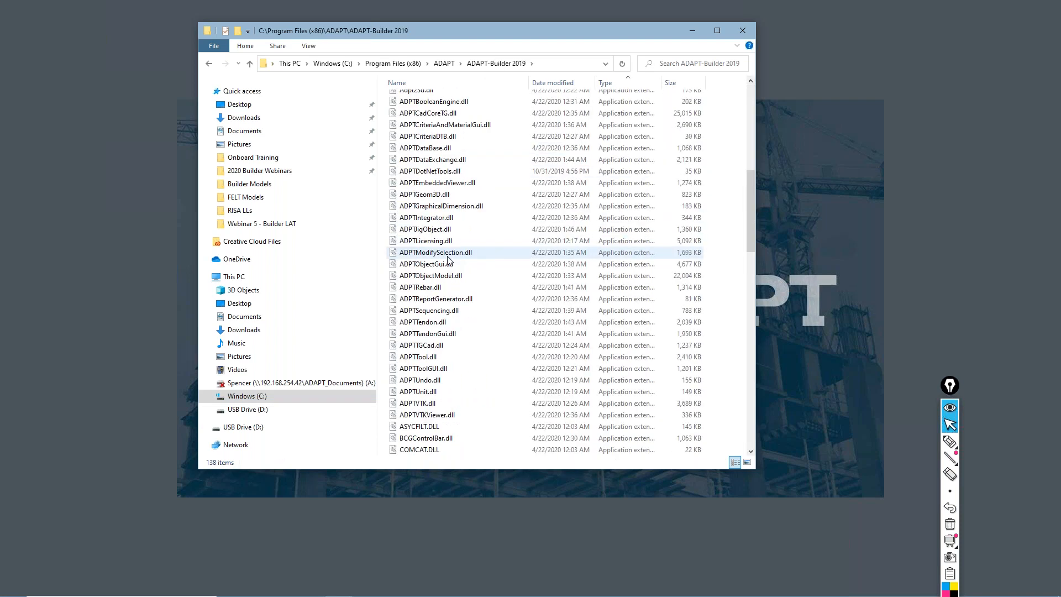
pyautogui.scroll(-10, 450, 266)
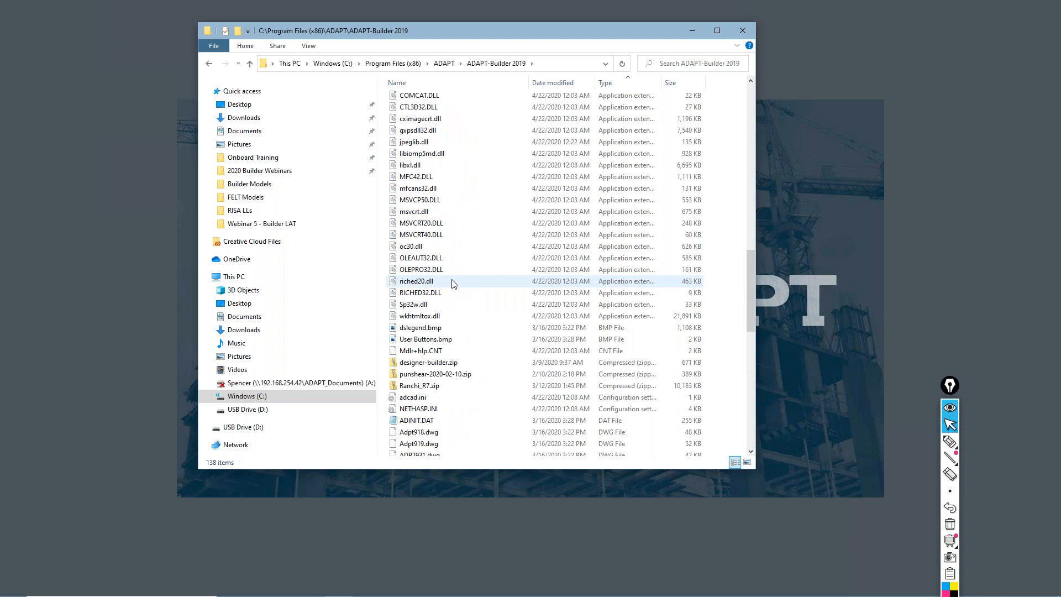
pyautogui.scroll(-7, 451, 283)
pyautogui.scroll(-6, 432, 370)
pyautogui.click(416, 406)
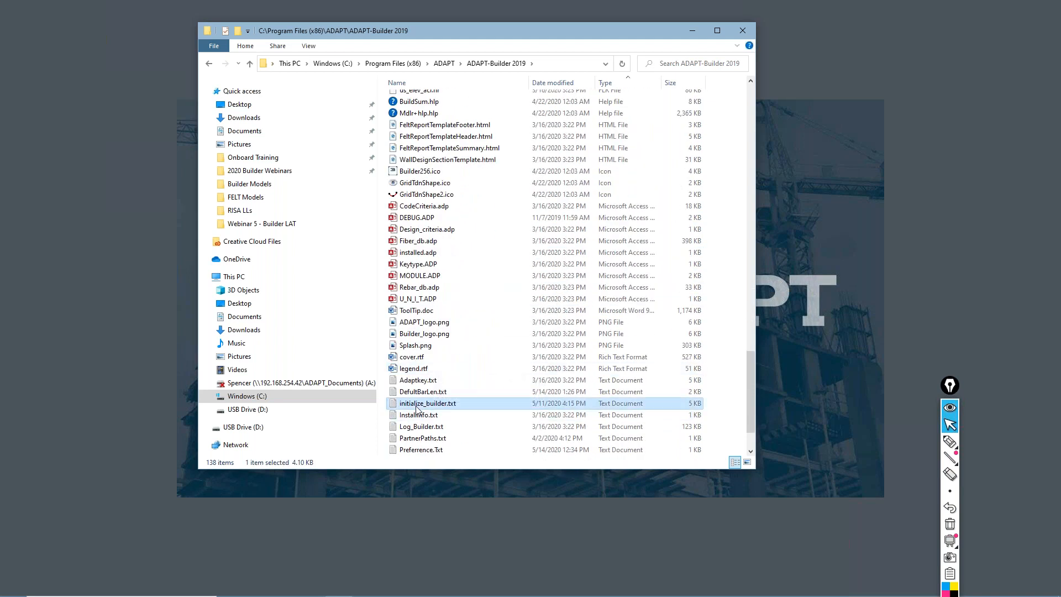
pyautogui.doubleClick(417, 407)
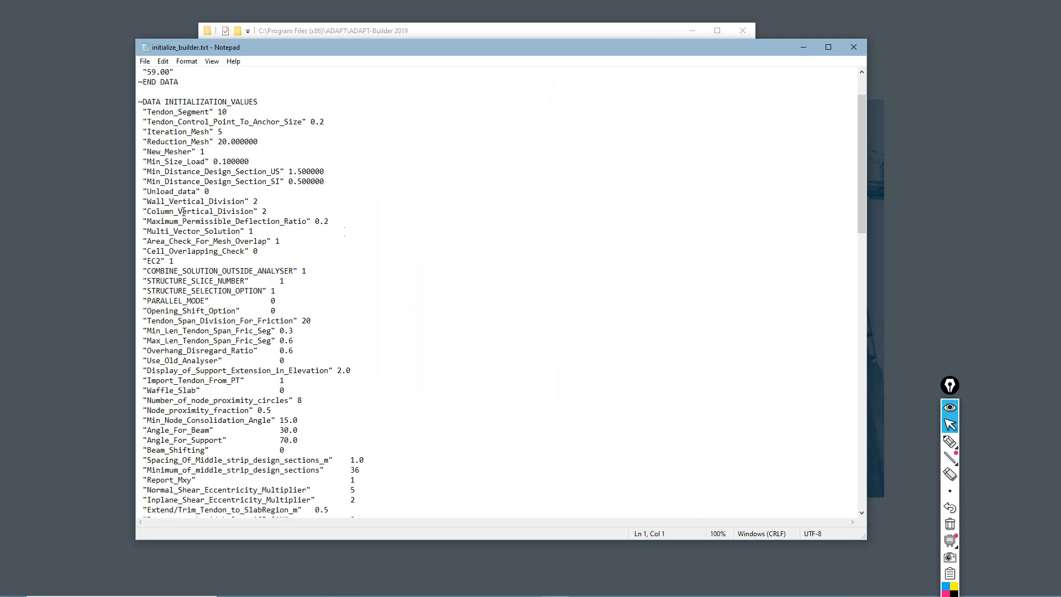
pyautogui.moveTo(258, 201); pyautogui.dragTo(253, 197)
pyautogui.moveTo(261, 211); pyautogui.dragTo(268, 211)
# With the annotation pen, sketch a column outline with a mid-height division and X marks at its top, middle and base
pyautogui.click(949, 441)
pyautogui.moveTo(489, 138)
pyautogui.mouseDown()
pyautogui.moveTo(508, 333)
pyautogui.moveTo(564, 151)
pyautogui.moveTo(489, 137)
pyautogui.mouseUp()
pyautogui.moveTo(504, 228); pyautogui.dragTo(565, 231)
pyautogui.moveTo(519, 130)
pyautogui.mouseDown()
pyautogui.moveTo(533, 147)
pyautogui.moveTo(519, 156)
pyautogui.mouseUp()
pyautogui.moveTo(525, 218); pyautogui.dragTo(526, 246)
pyautogui.moveTo(542, 325)
pyautogui.mouseDown()
pyautogui.moveTo(553, 342)
pyautogui.moveTo(543, 353)
pyautogui.mouseUp()
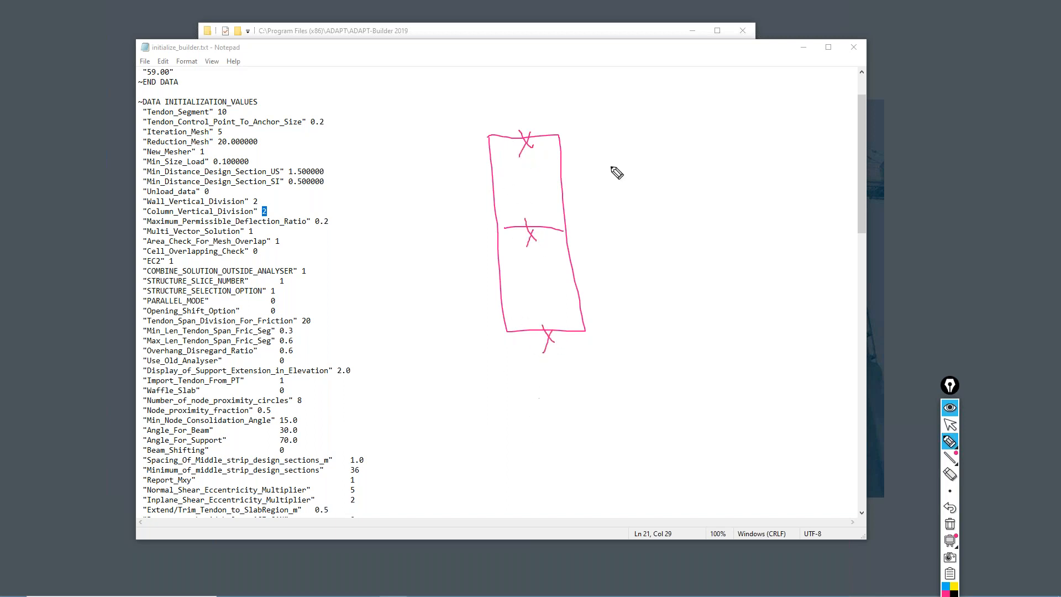
# Add two intermediate division lines to the sketched column at its quarter heights and mark each with an X
pyautogui.moveTo(500, 181); pyautogui.dragTo(558, 185)
pyautogui.moveTo(511, 276); pyautogui.dragTo(556, 279)
pyautogui.moveTo(520, 173); pyautogui.dragTo(524, 189)
pyautogui.moveTo(534, 268)
pyautogui.mouseDown()
pyautogui.moveTo(542, 283)
pyautogui.moveTo(525, 298)
pyautogui.mouseUp()
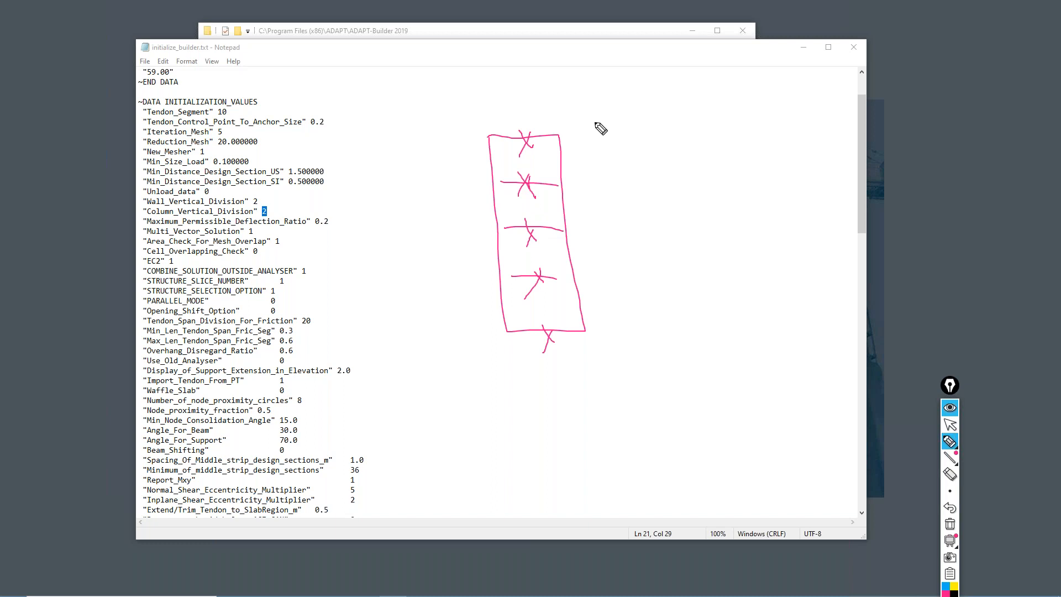
# Draw five horizontal lines beside the sketched column's division points, re-mark its upper points, and erase all pen annotations
pyautogui.moveTo(565, 134); pyautogui.dragTo(662, 141)
pyautogui.moveTo(571, 183); pyautogui.dragTo(661, 186)
pyautogui.moveTo(575, 231); pyautogui.dragTo(647, 233)
pyautogui.moveTo(592, 269); pyautogui.dragTo(651, 274)
pyautogui.moveTo(612, 324); pyautogui.dragTo(656, 328)
pyautogui.moveTo(522, 181); pyautogui.dragTo(523, 186)
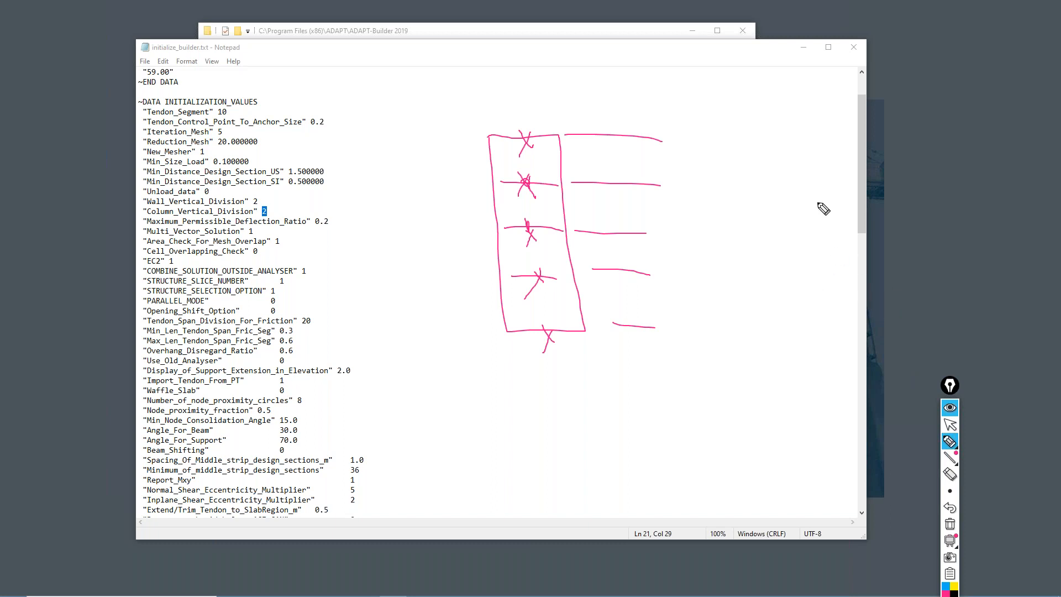
pyautogui.click(951, 426)
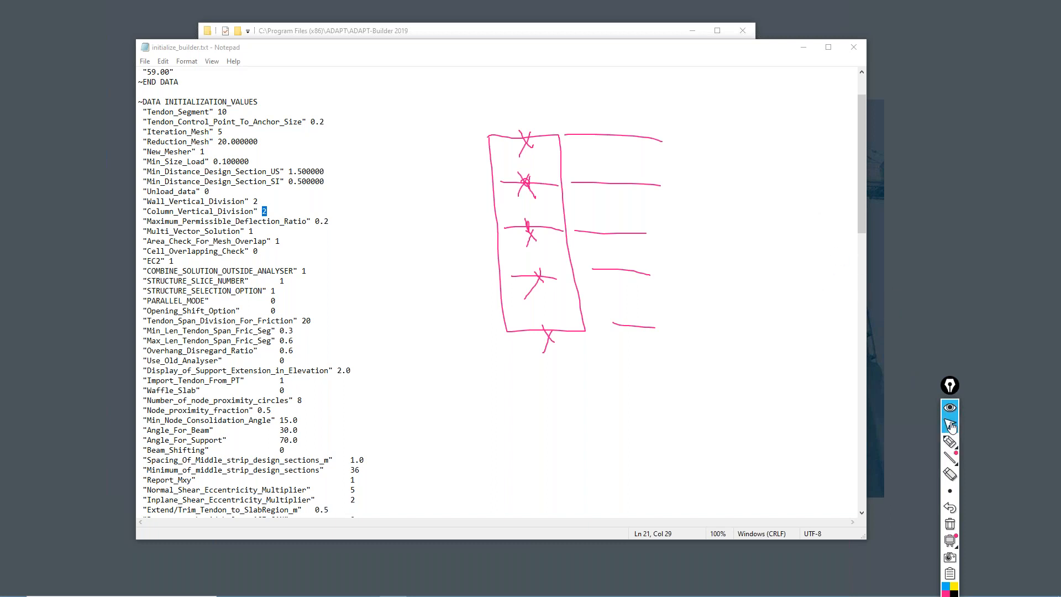
pyautogui.click(950, 524)
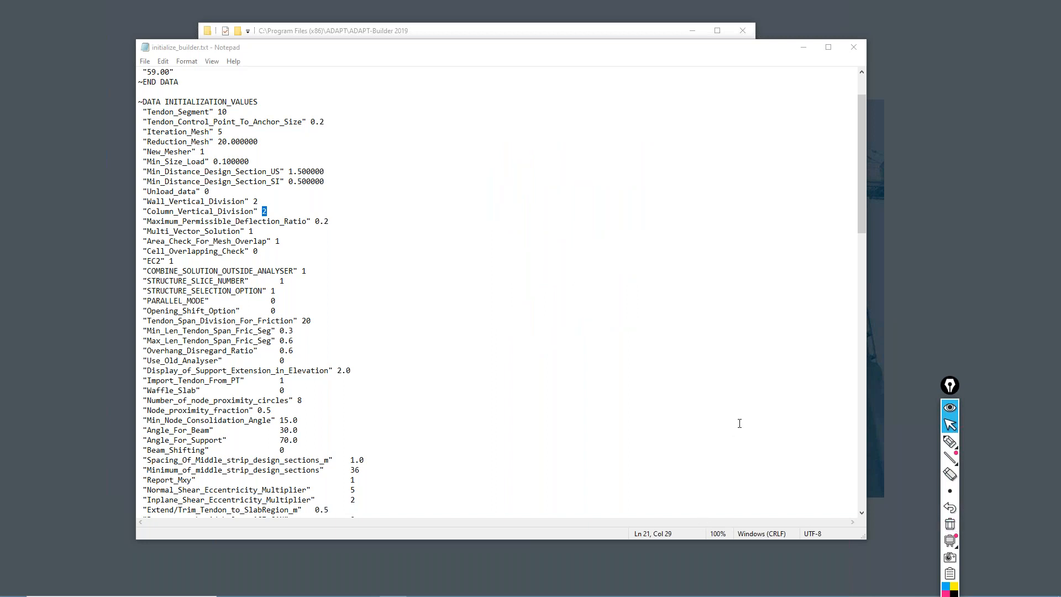